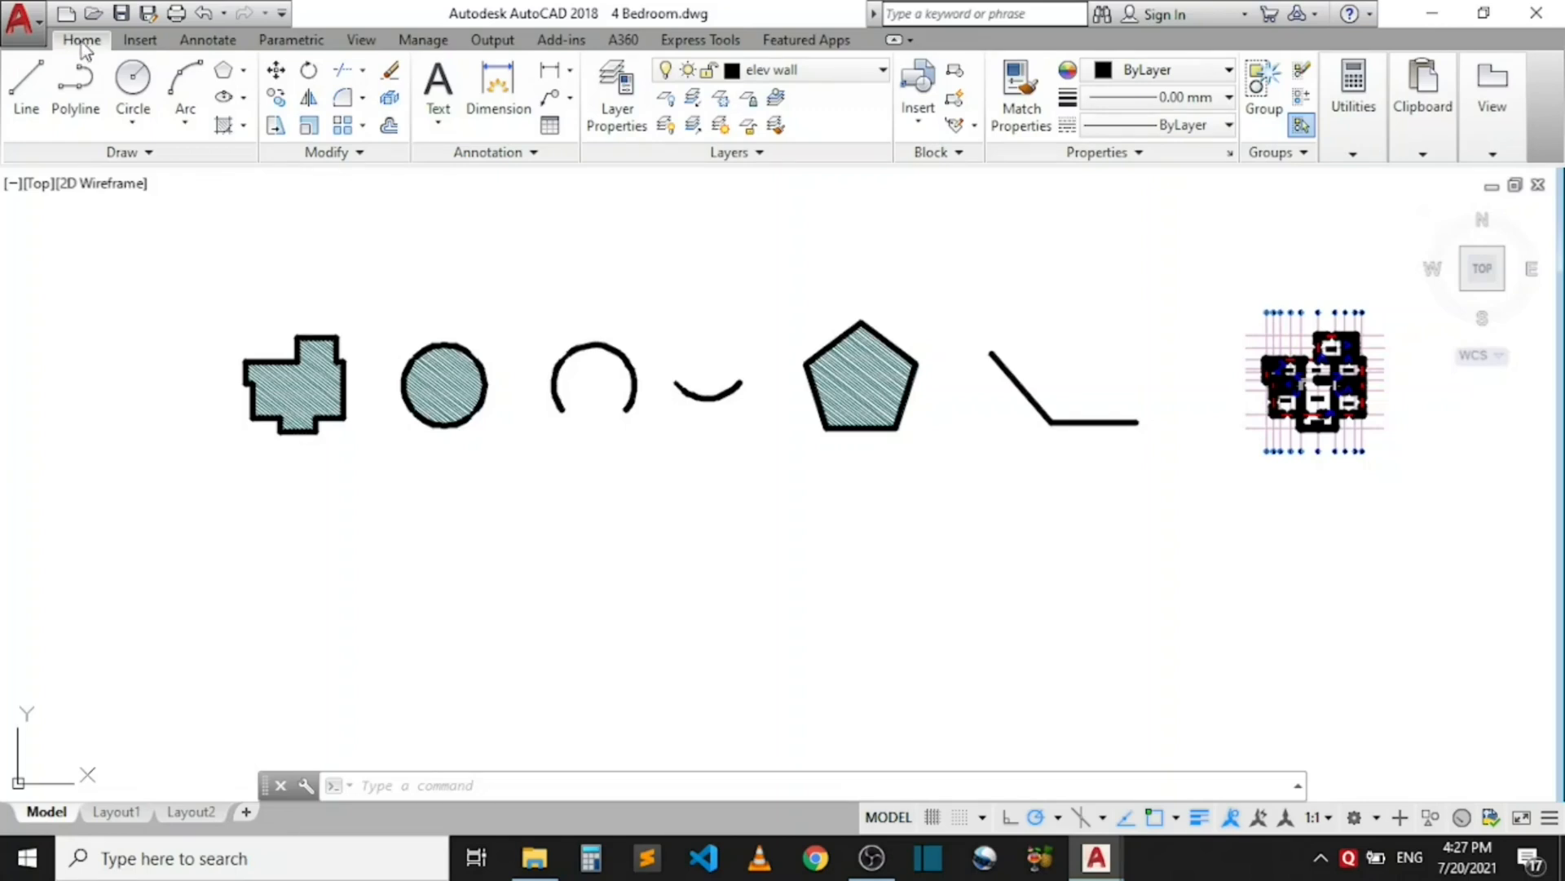
- Look over the available dimension types, including Linear, Aligned, Angular, Arc Length, Radius and Diameter, and the annotation dimension tools
left_click(140, 40)
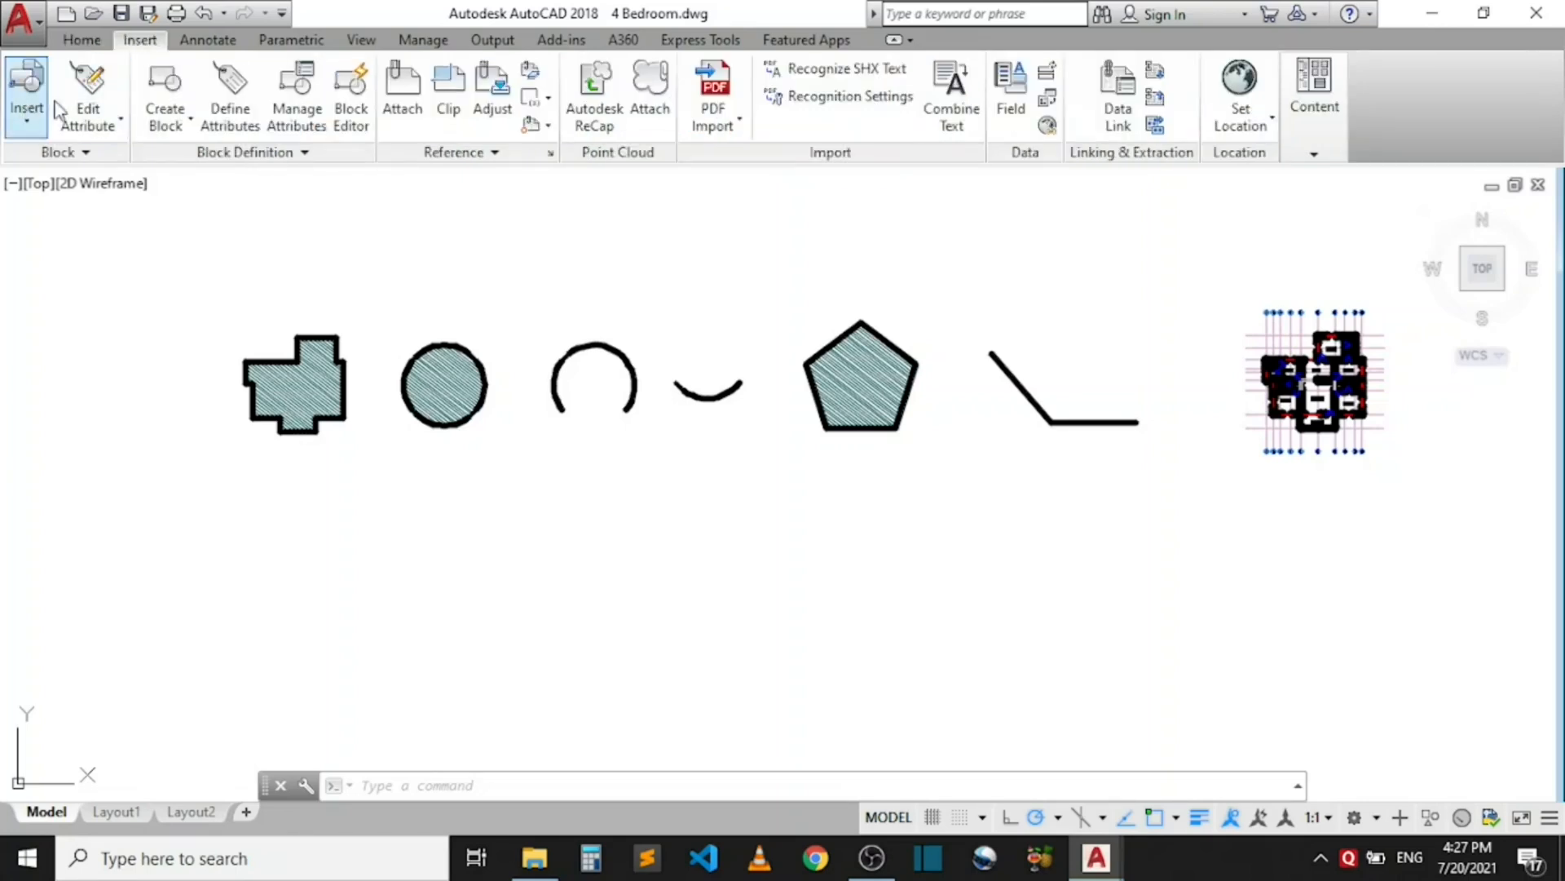
left_click(207, 43)
left_click(294, 41)
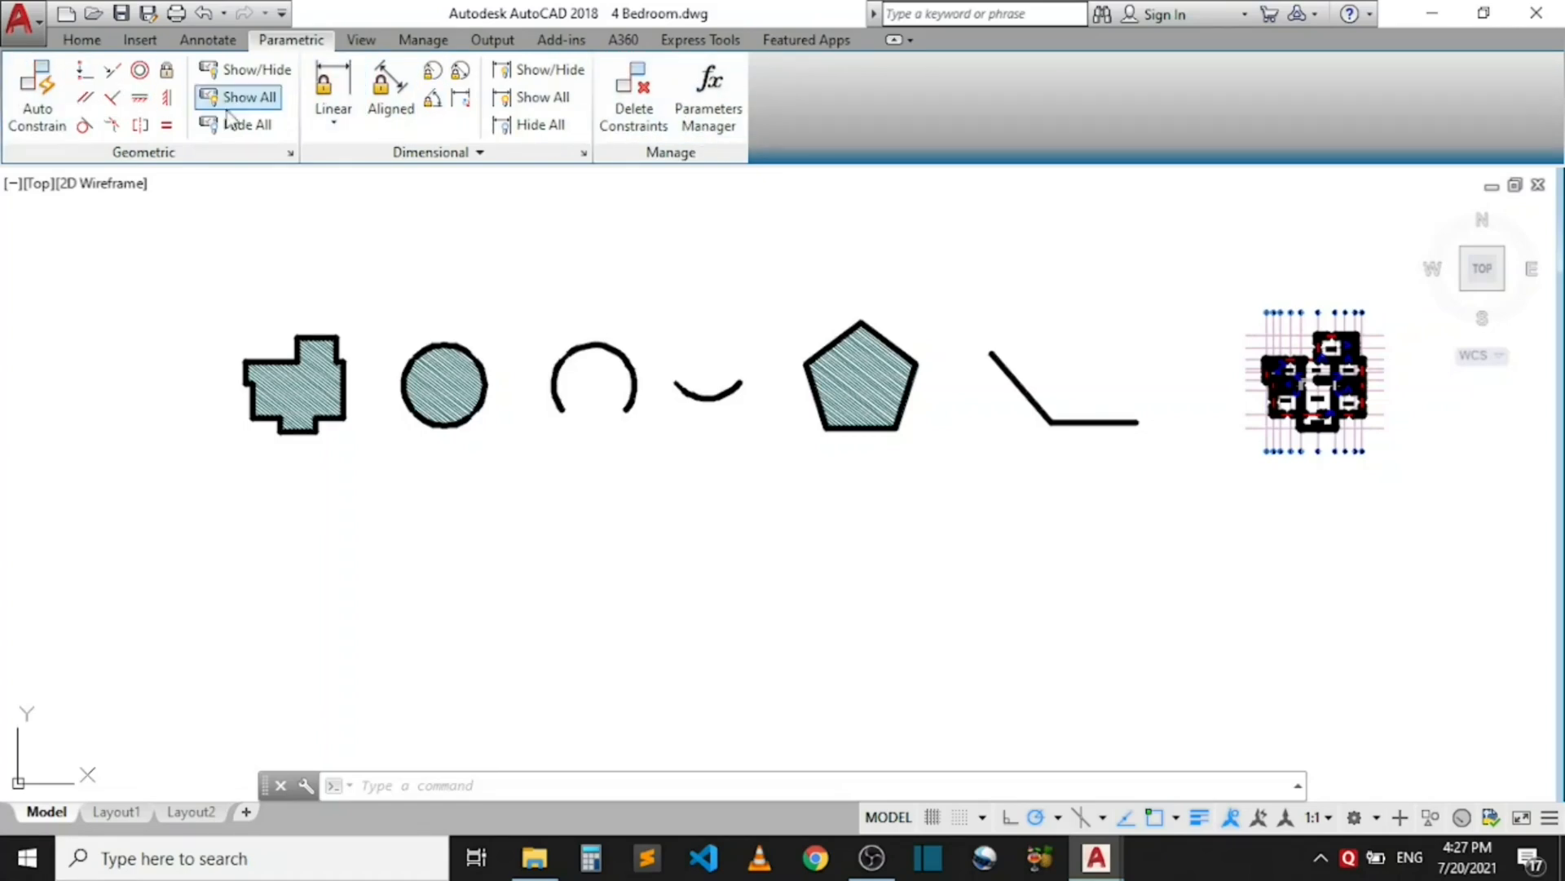
left_click(81, 40)
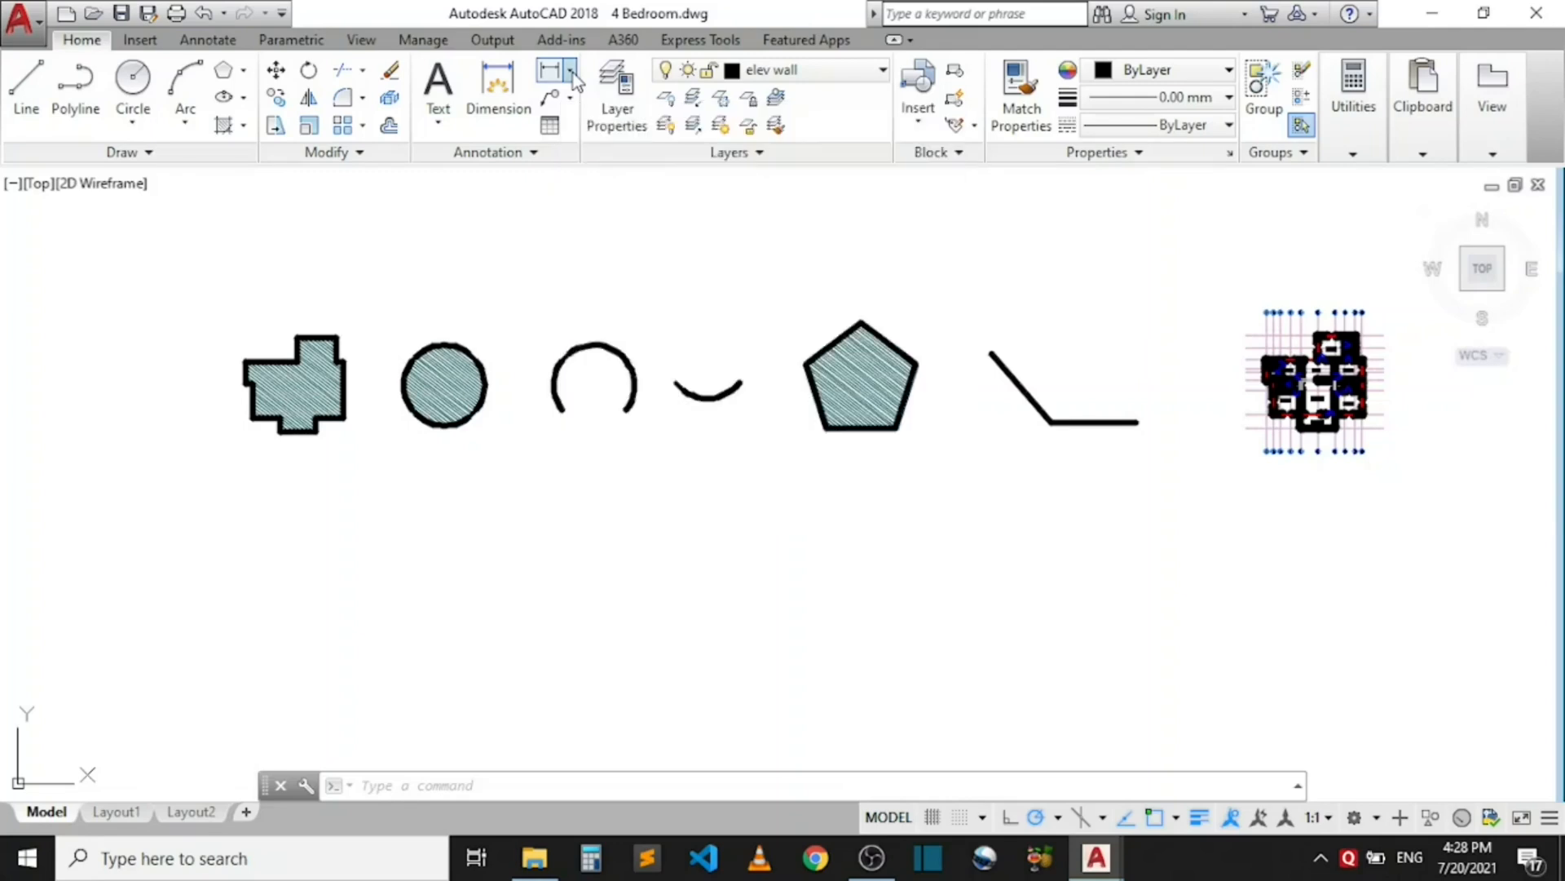
left_click(570, 74)
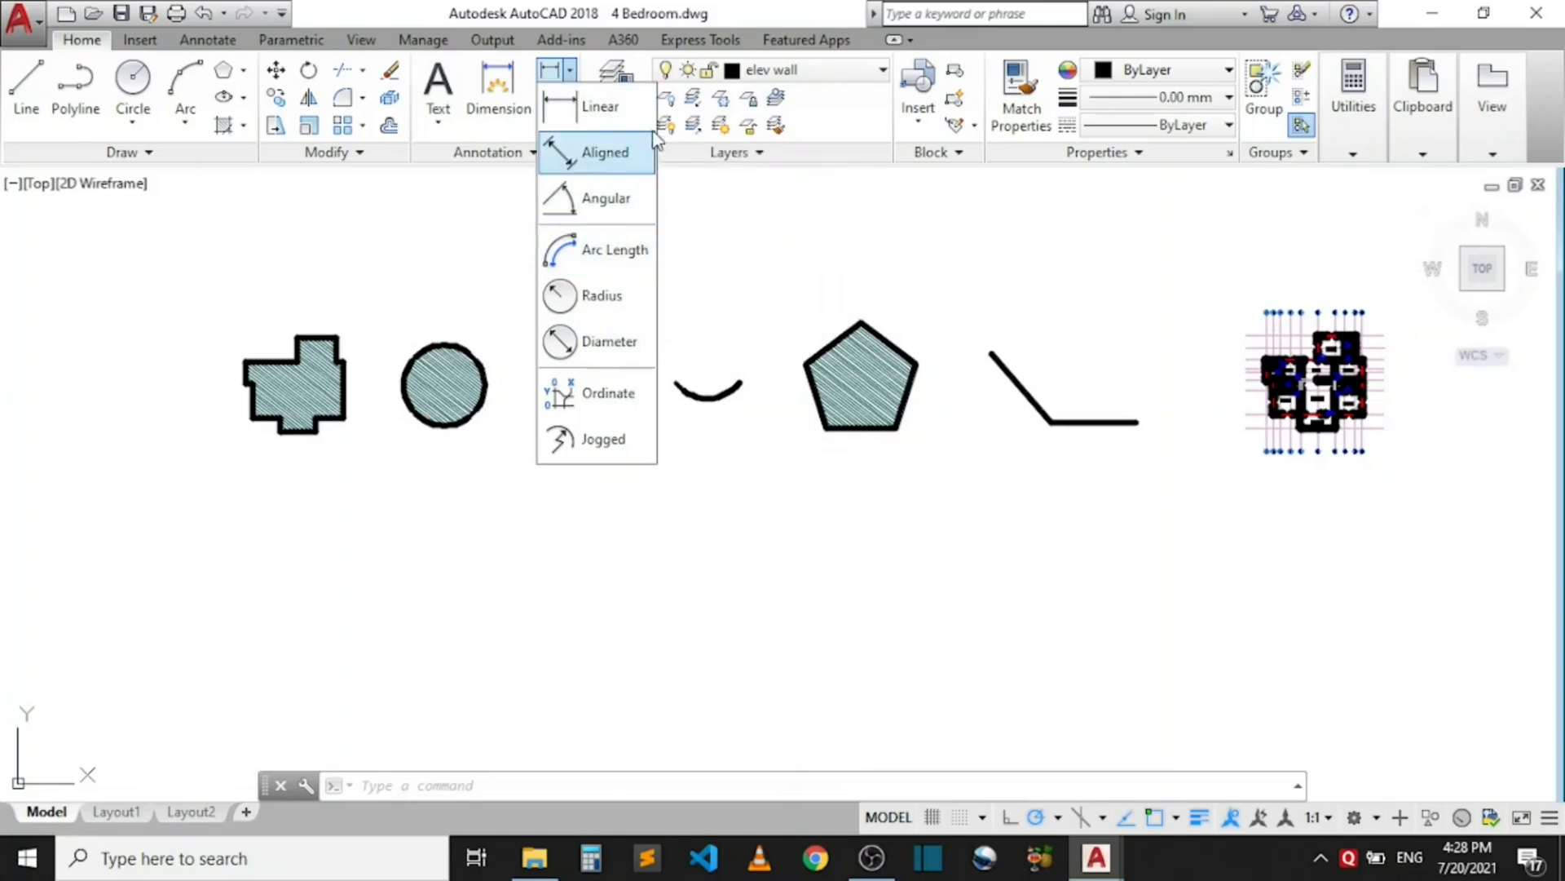
left_click(741, 259)
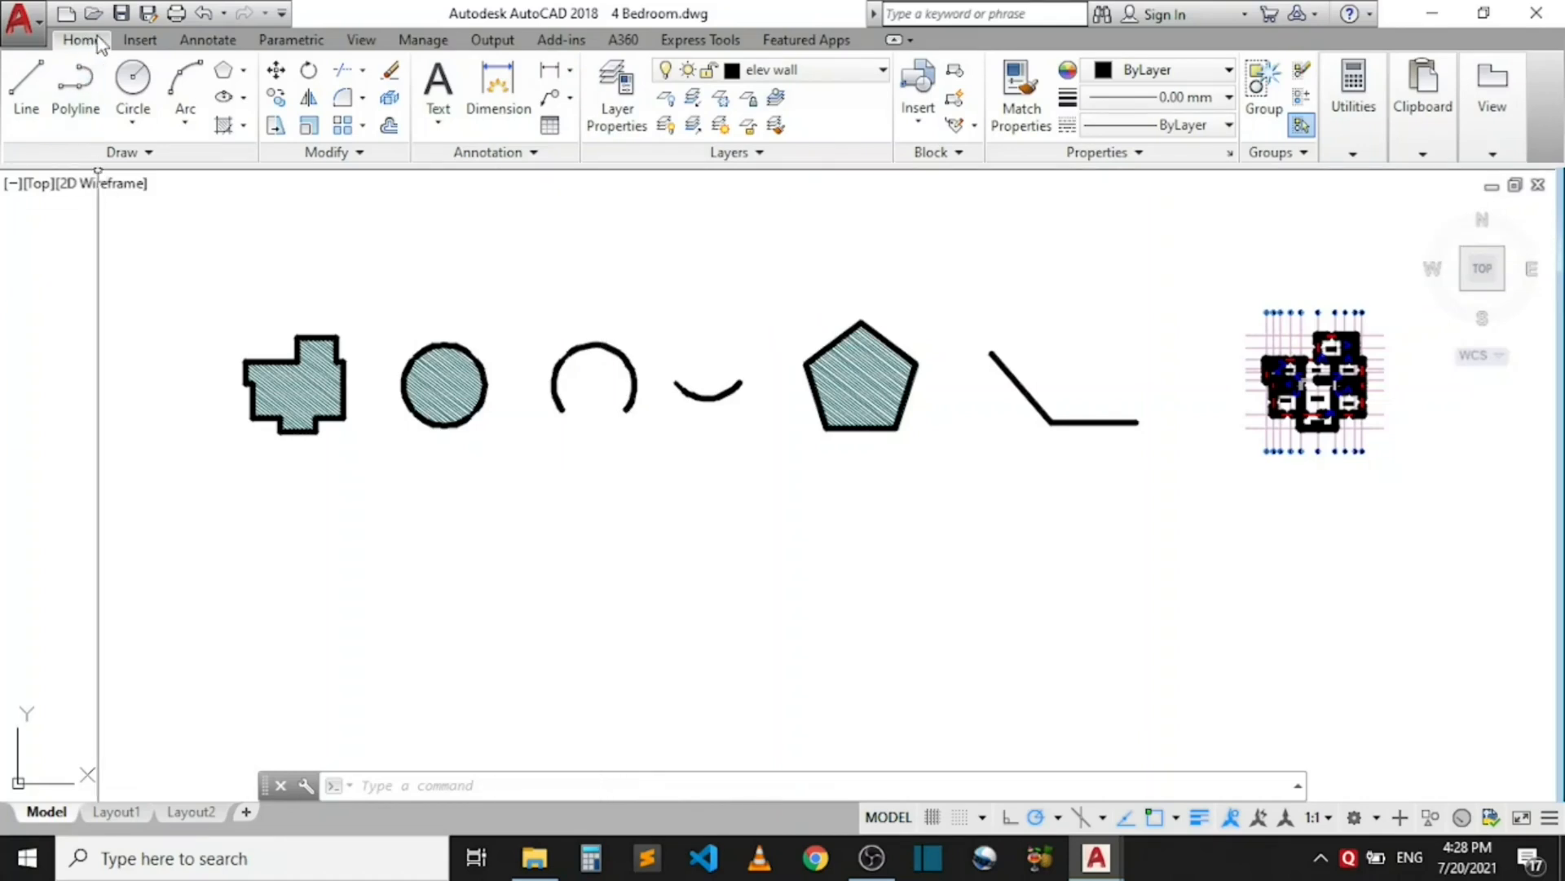
left_click(199, 41)
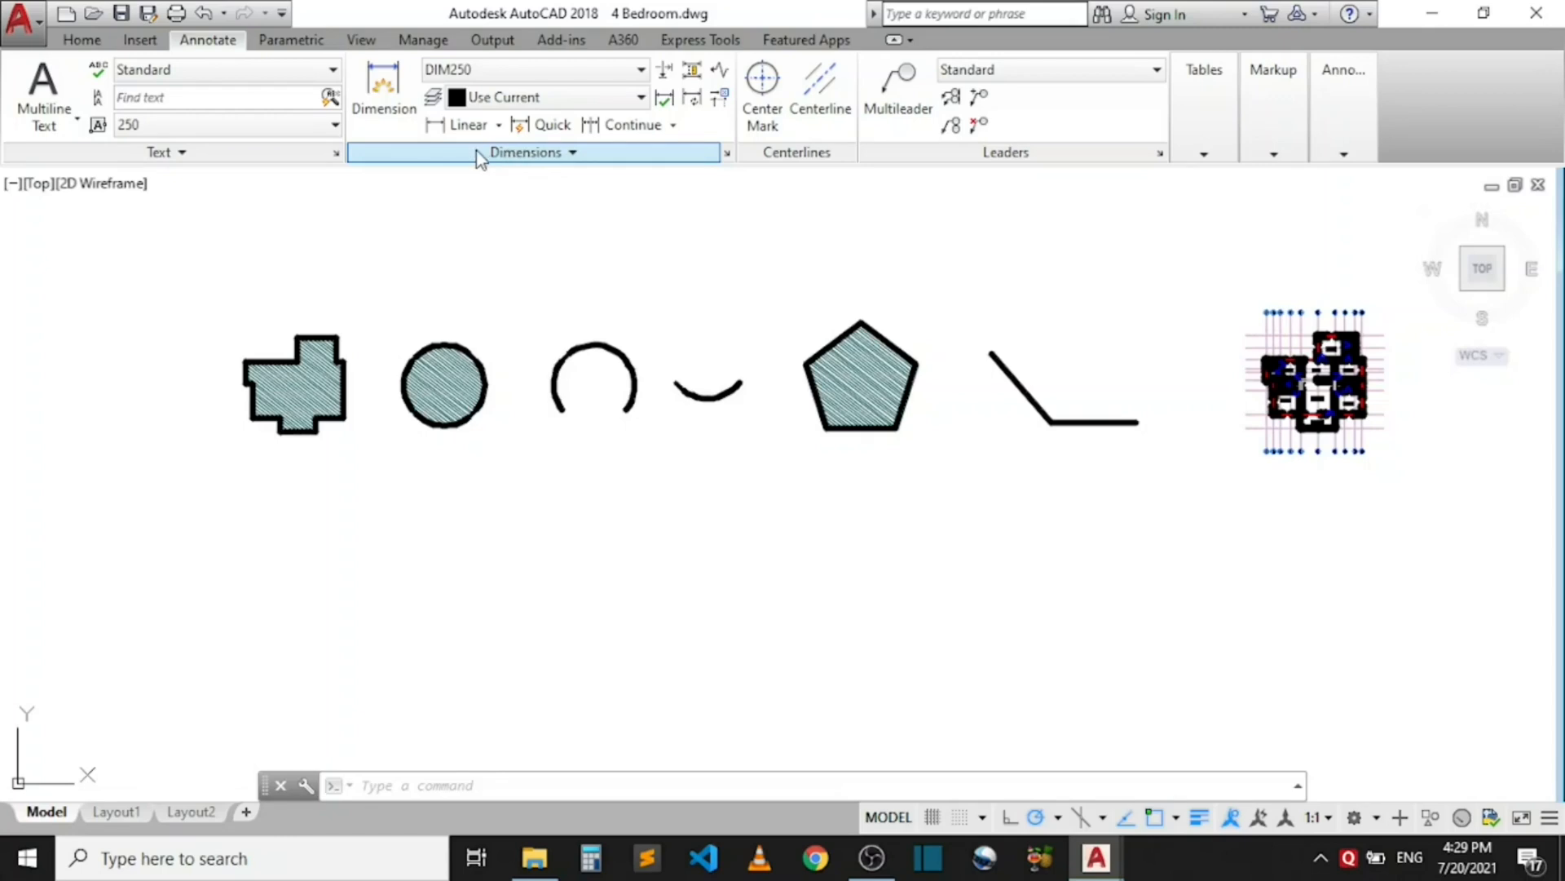
left_click(569, 156)
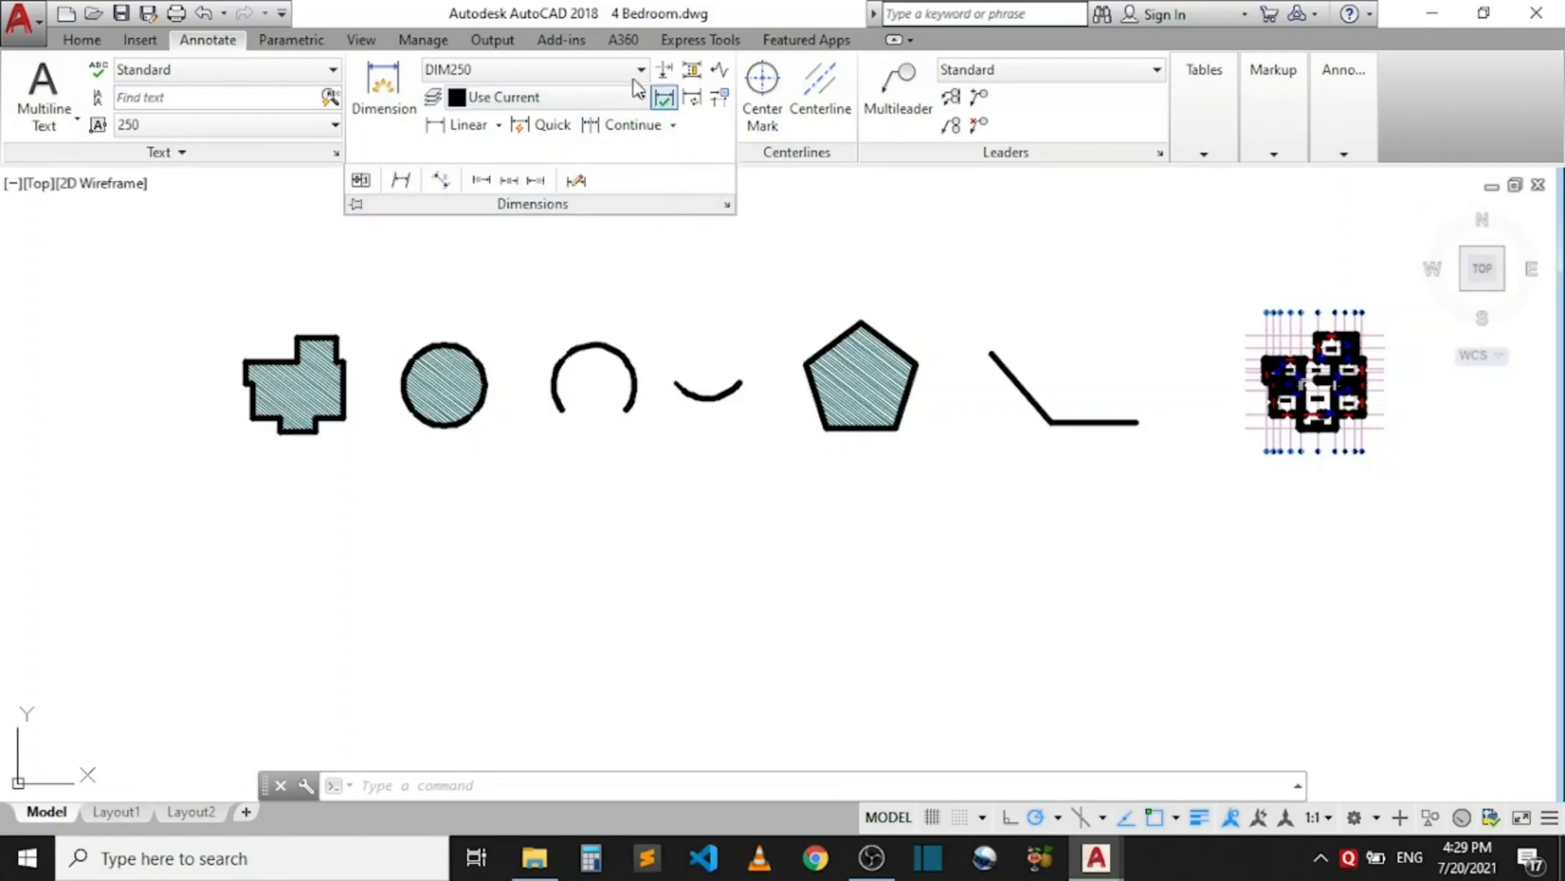
left_click(498, 127)
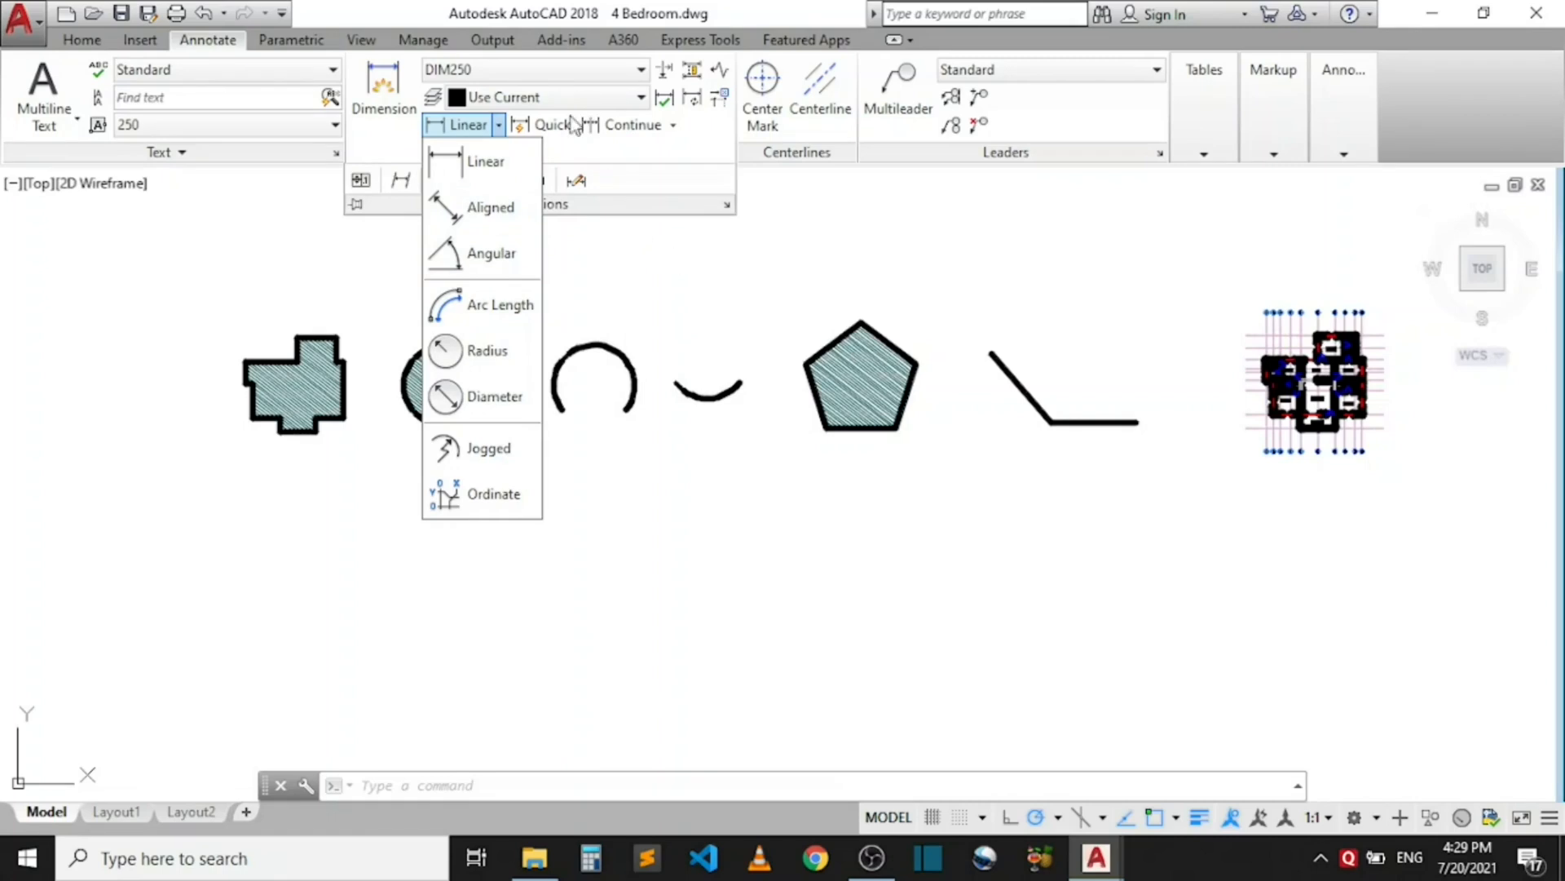
left_click(737, 294)
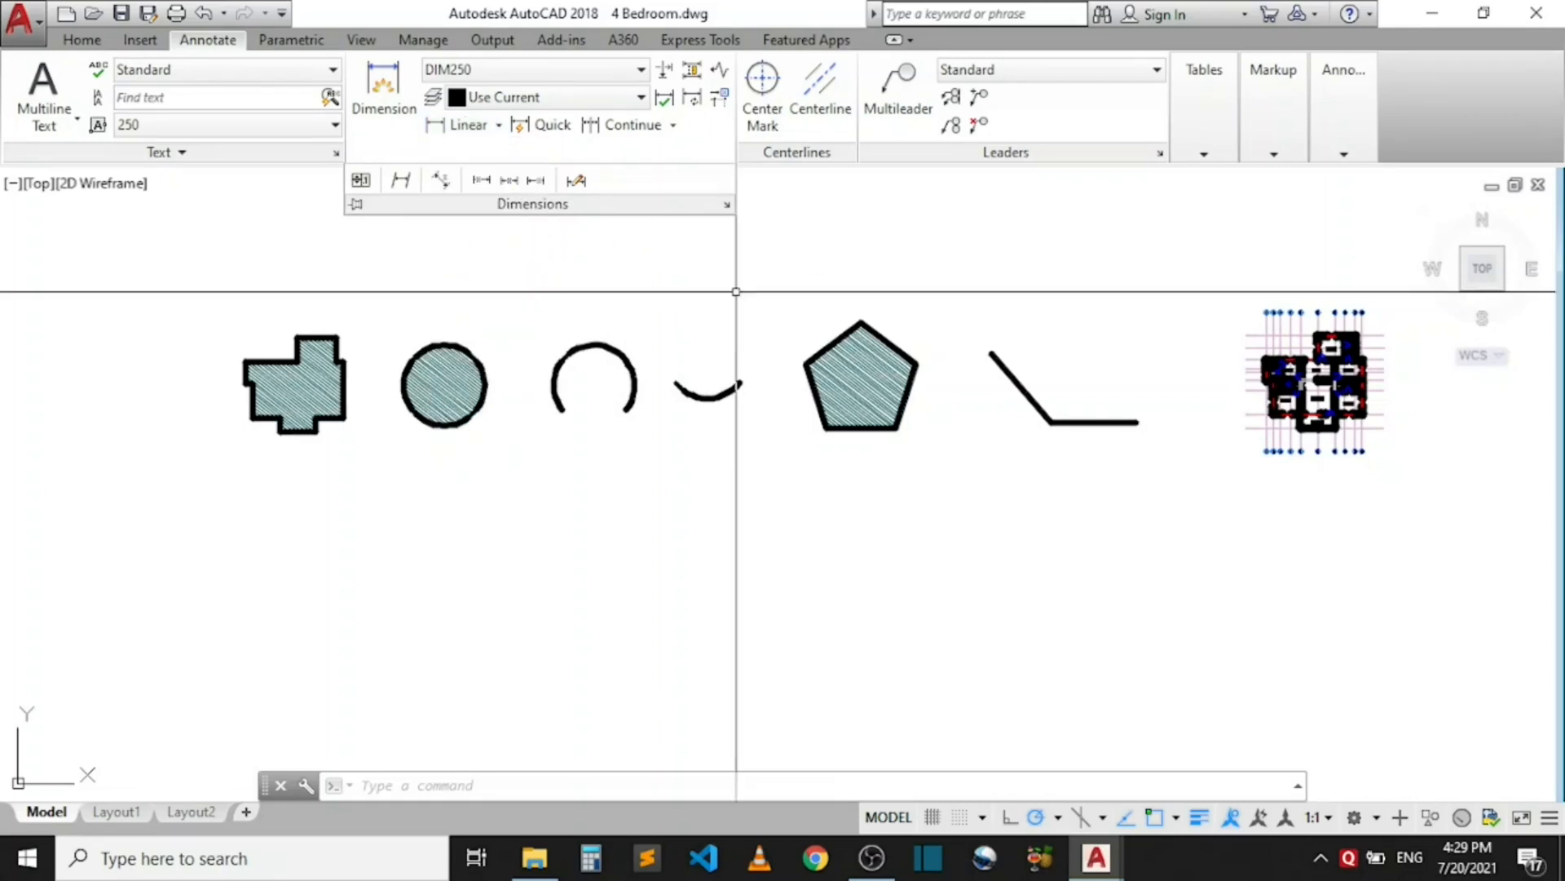
left_click(736, 291)
left_click(699, 305)
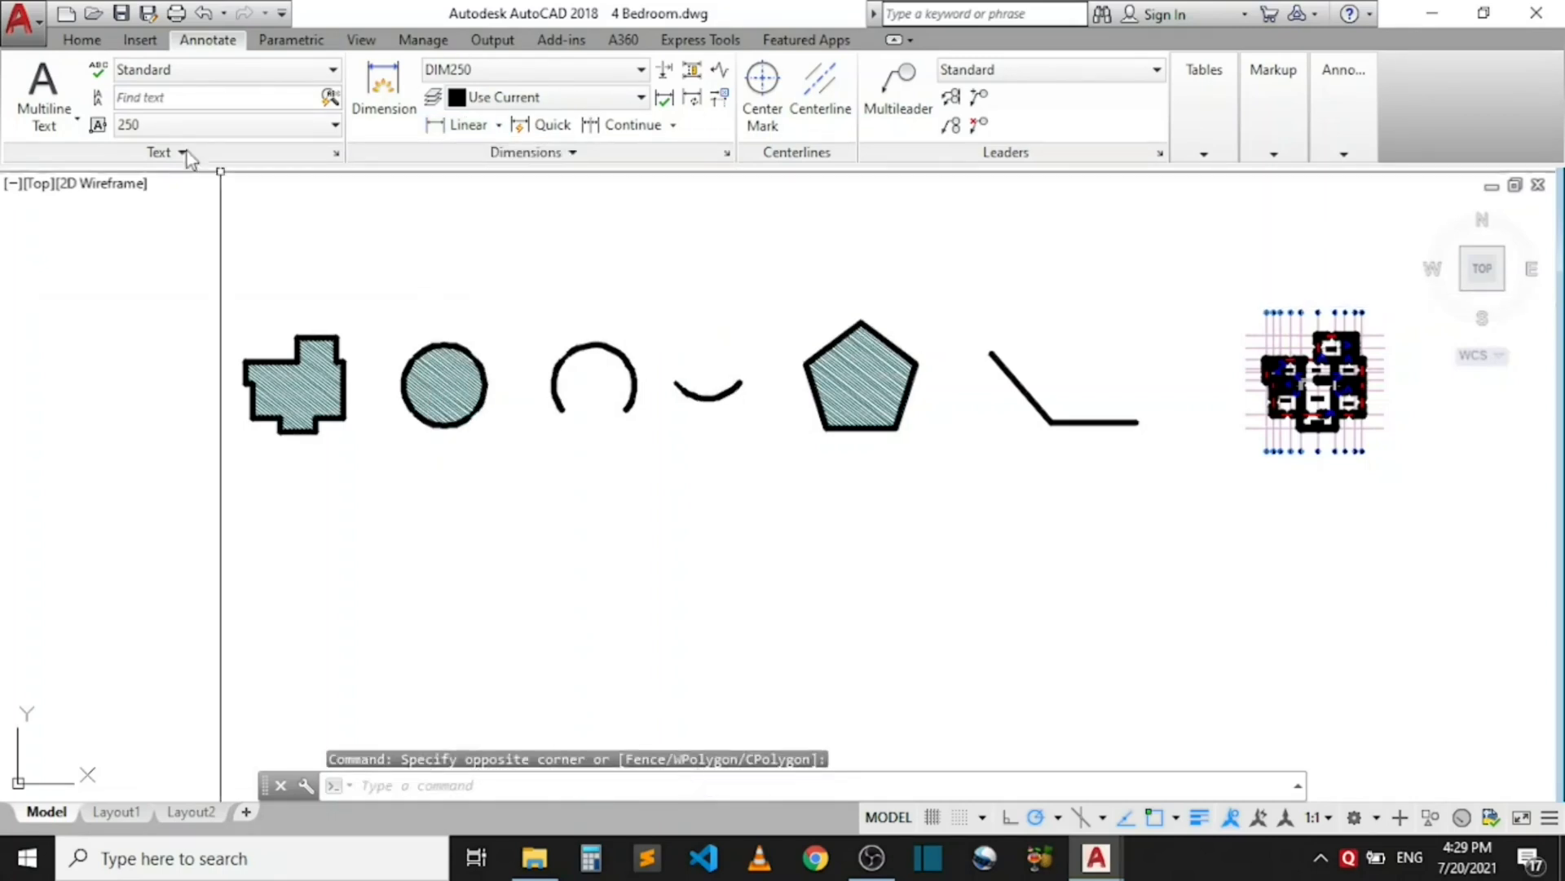
left_click(81, 45)
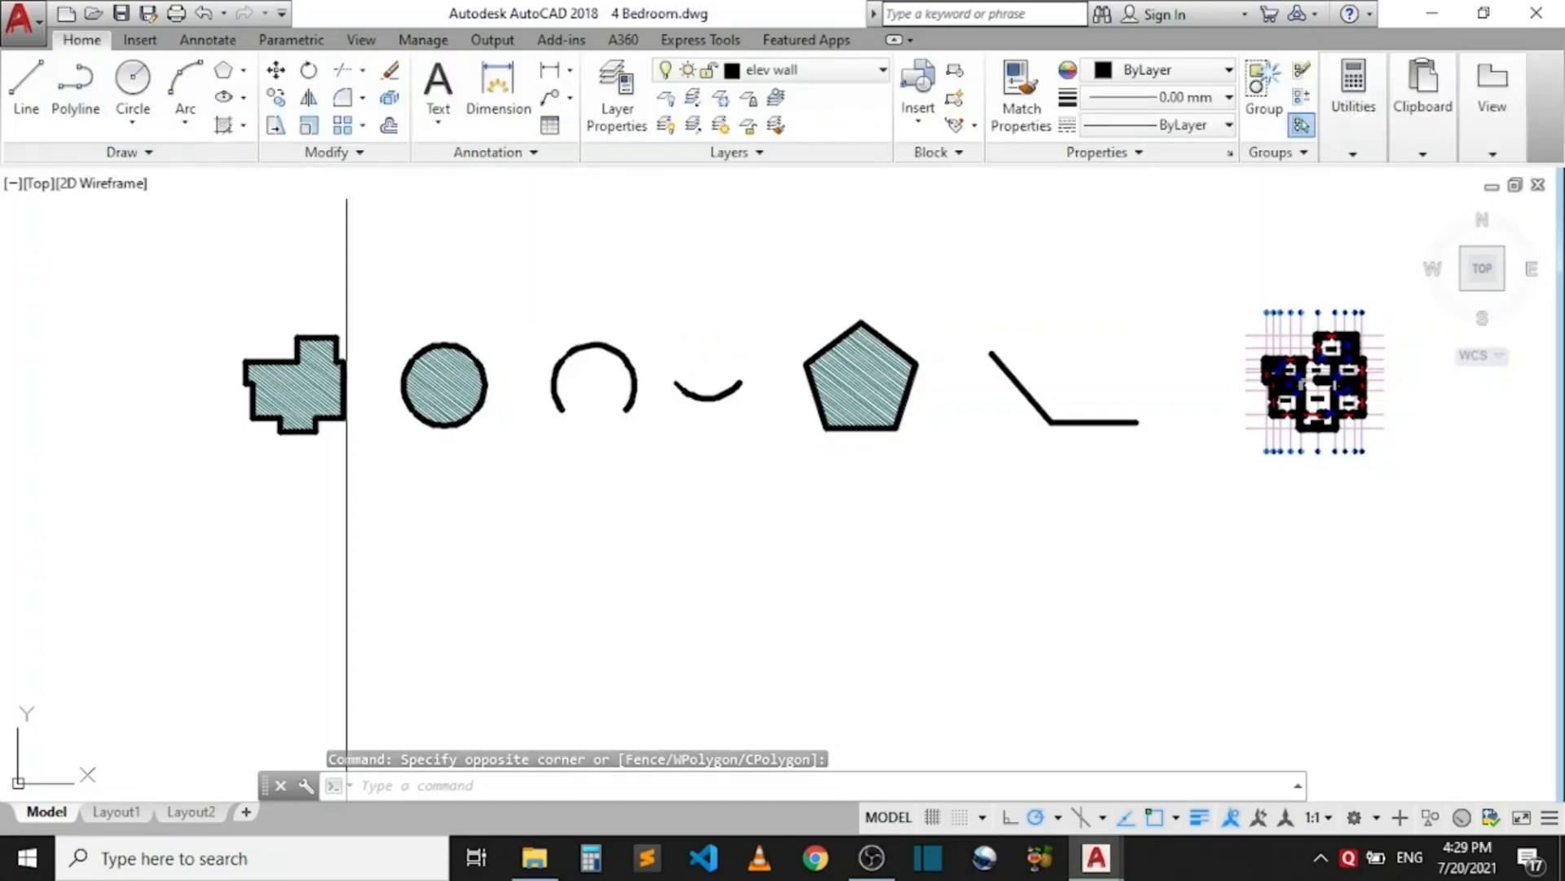
- Add a linear dimension just above the upper-left horizontal edge of the stepped hatched outline, measured between its two corners
scroll(232, 345, "up", 5)
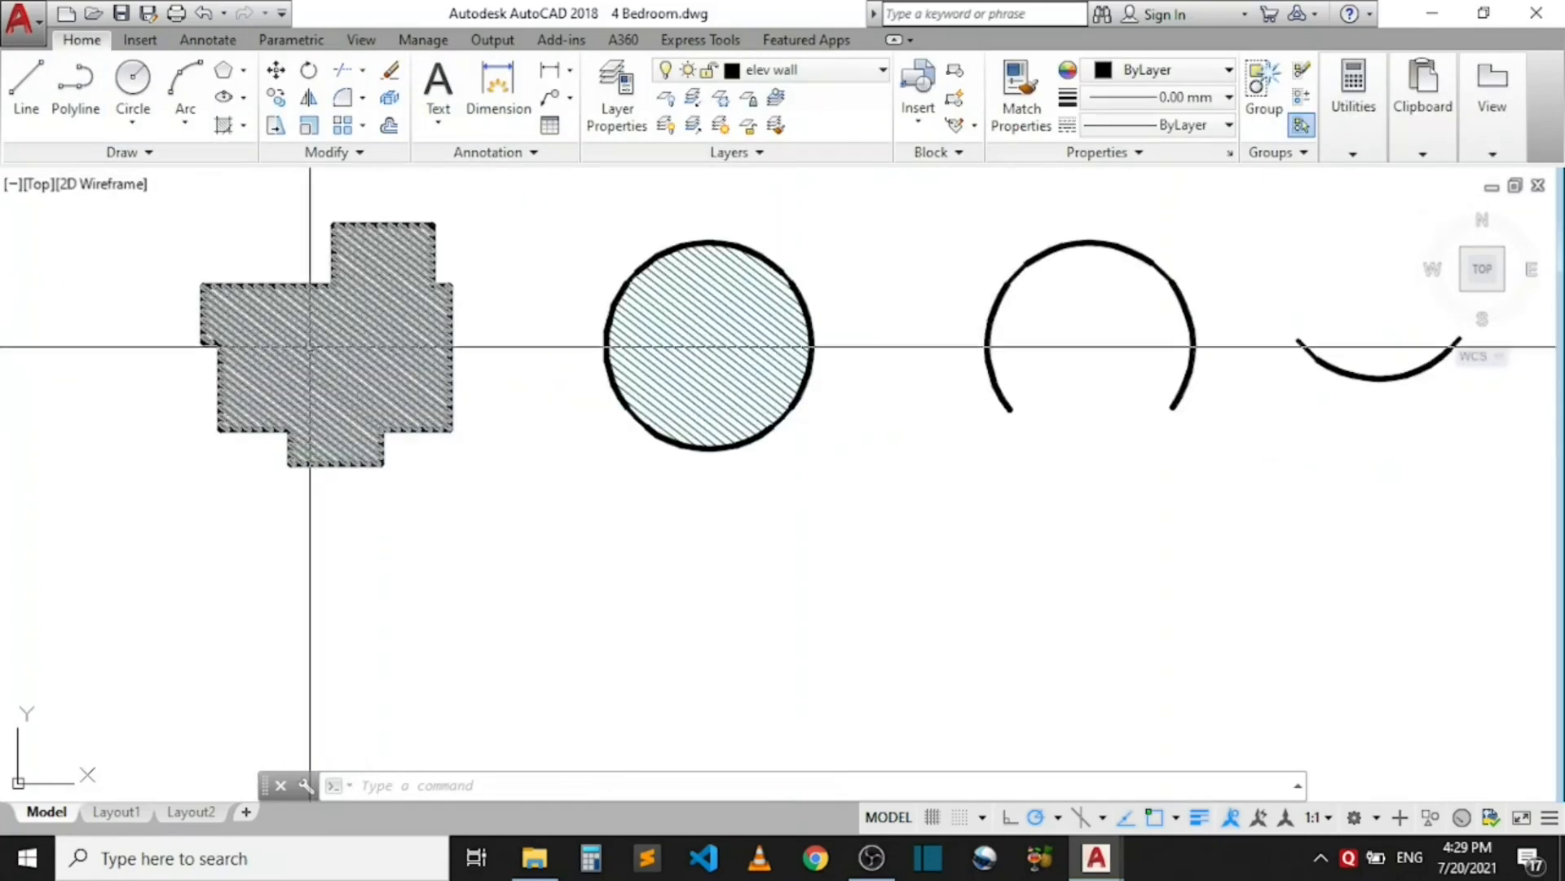
scroll(429, 379, "up", 2)
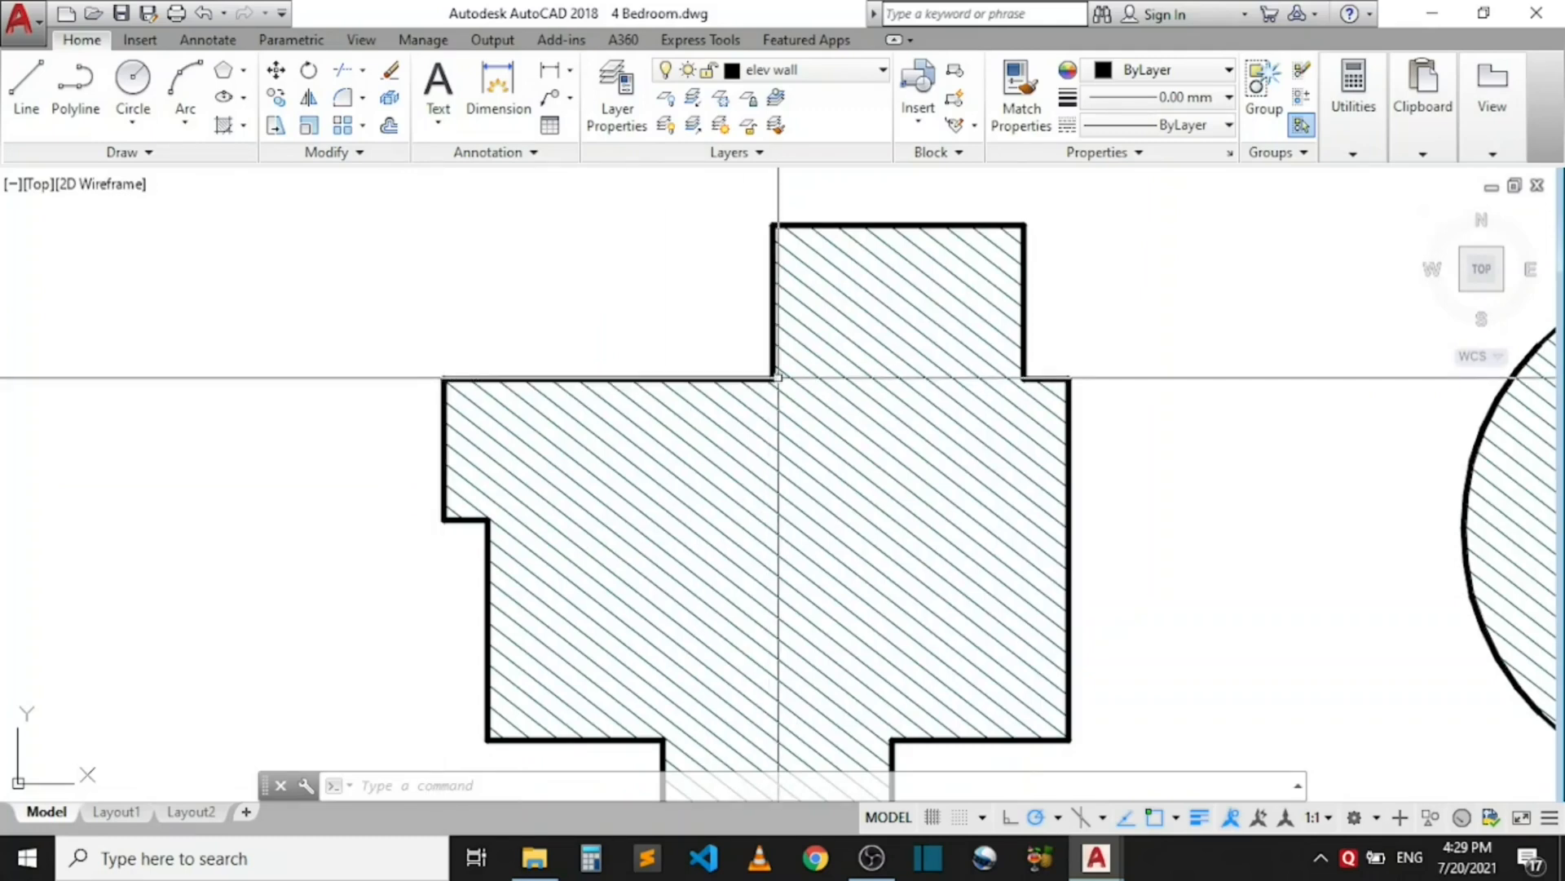
scroll(782, 385, "down", 2)
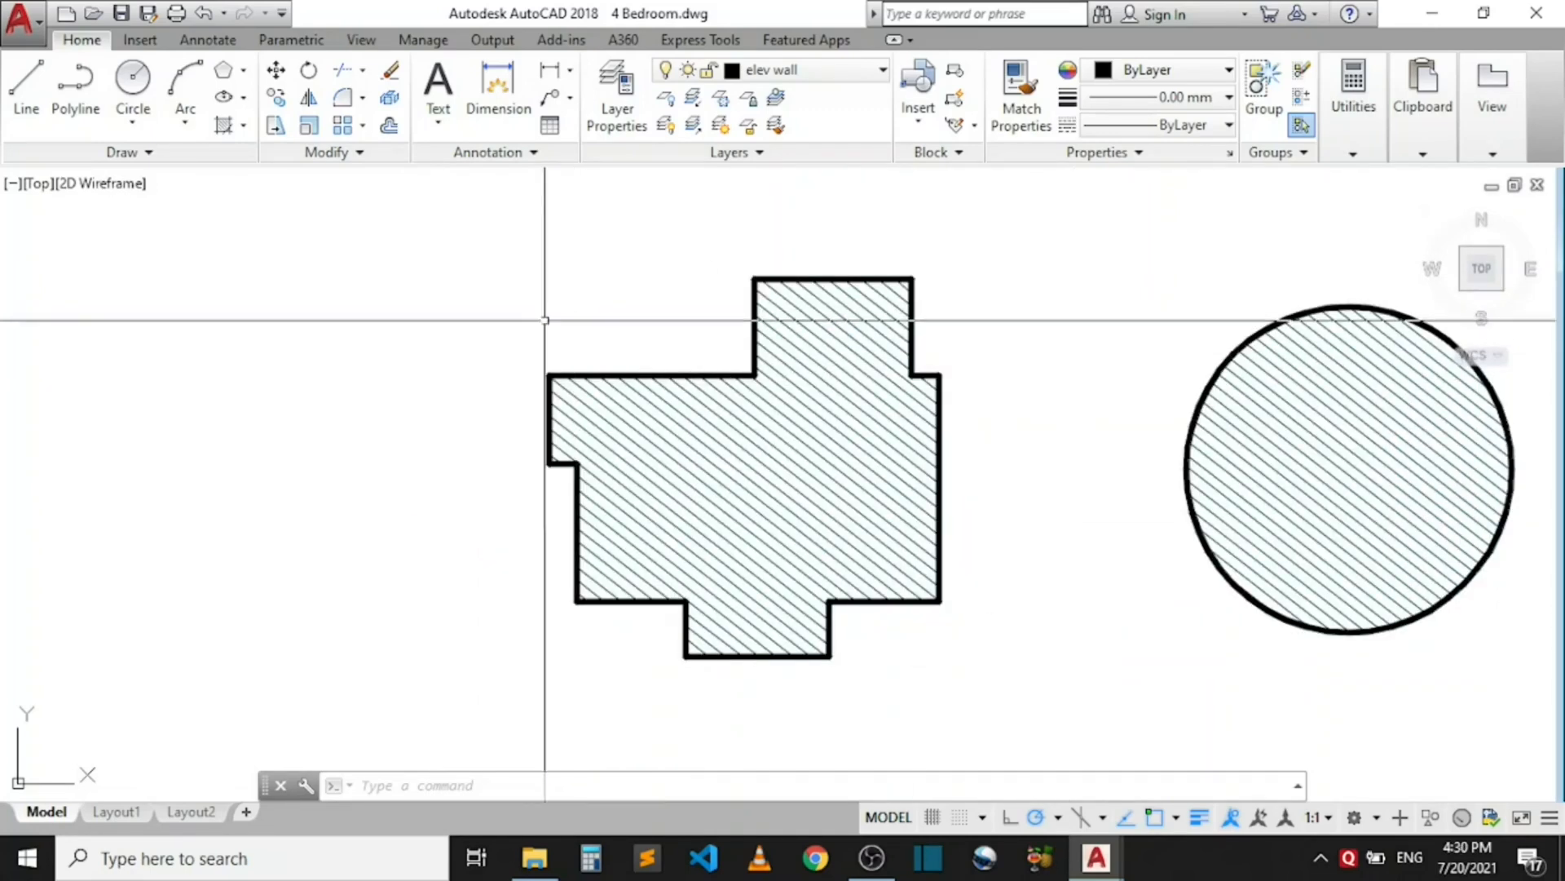
scroll(616, 341, "up", 2)
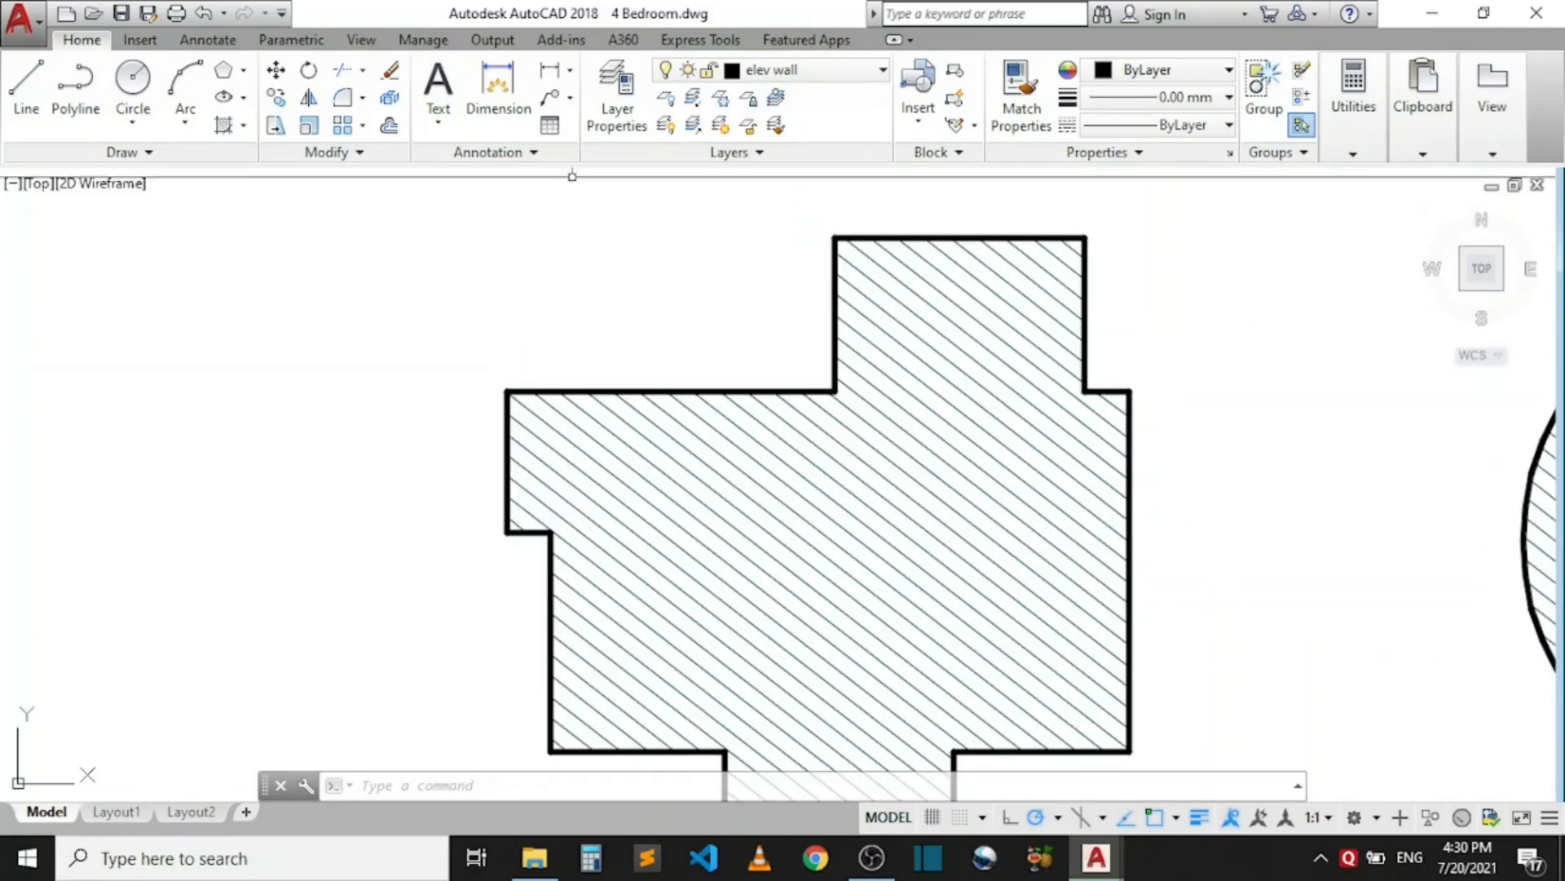
left_click(568, 71)
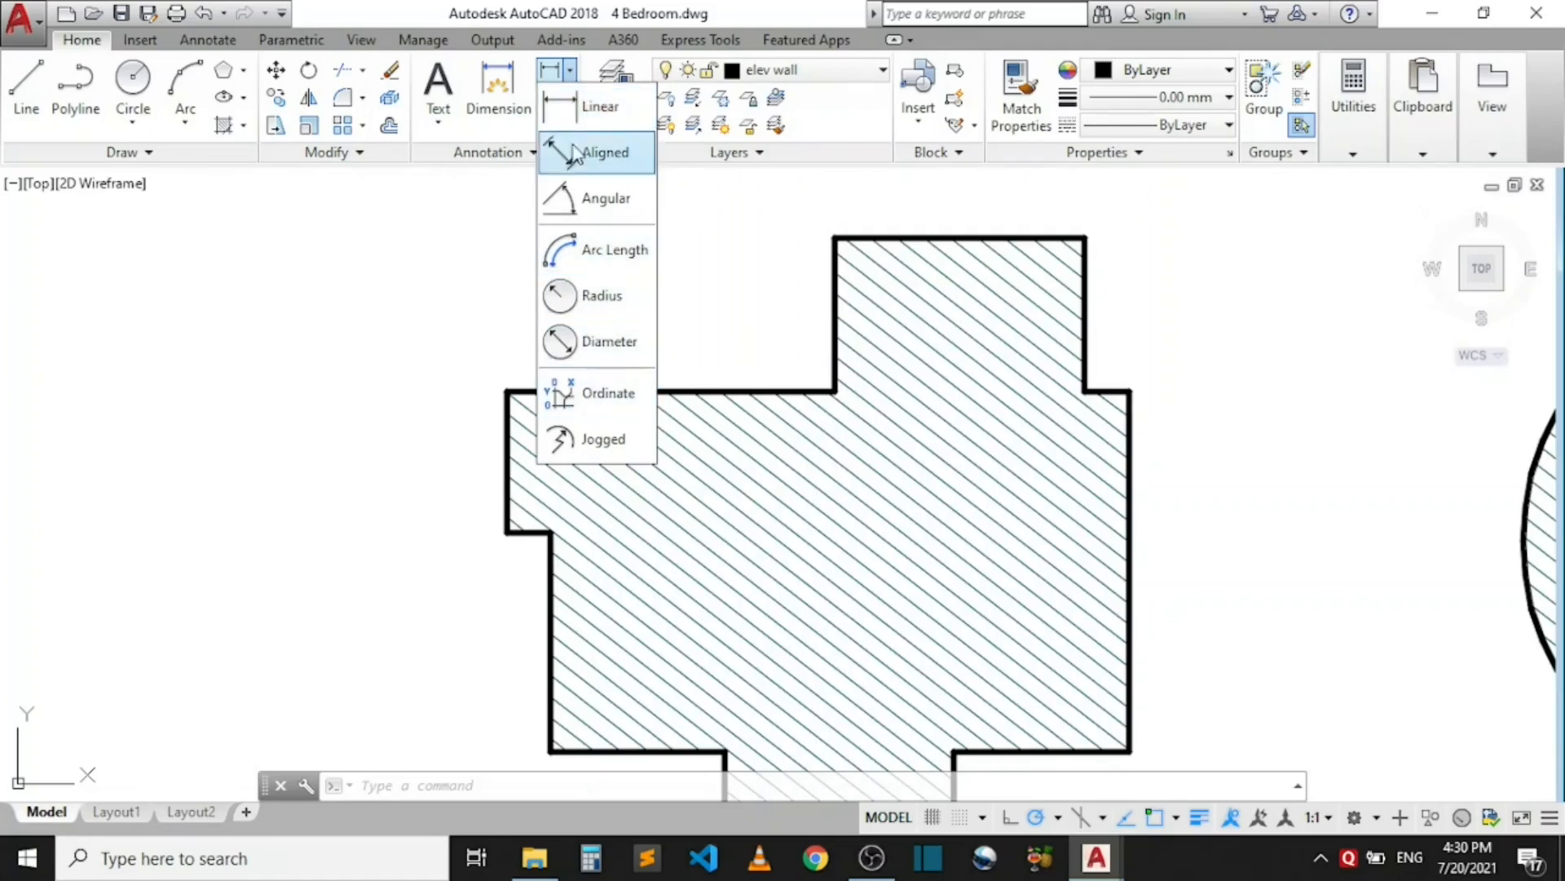
left_click(591, 120)
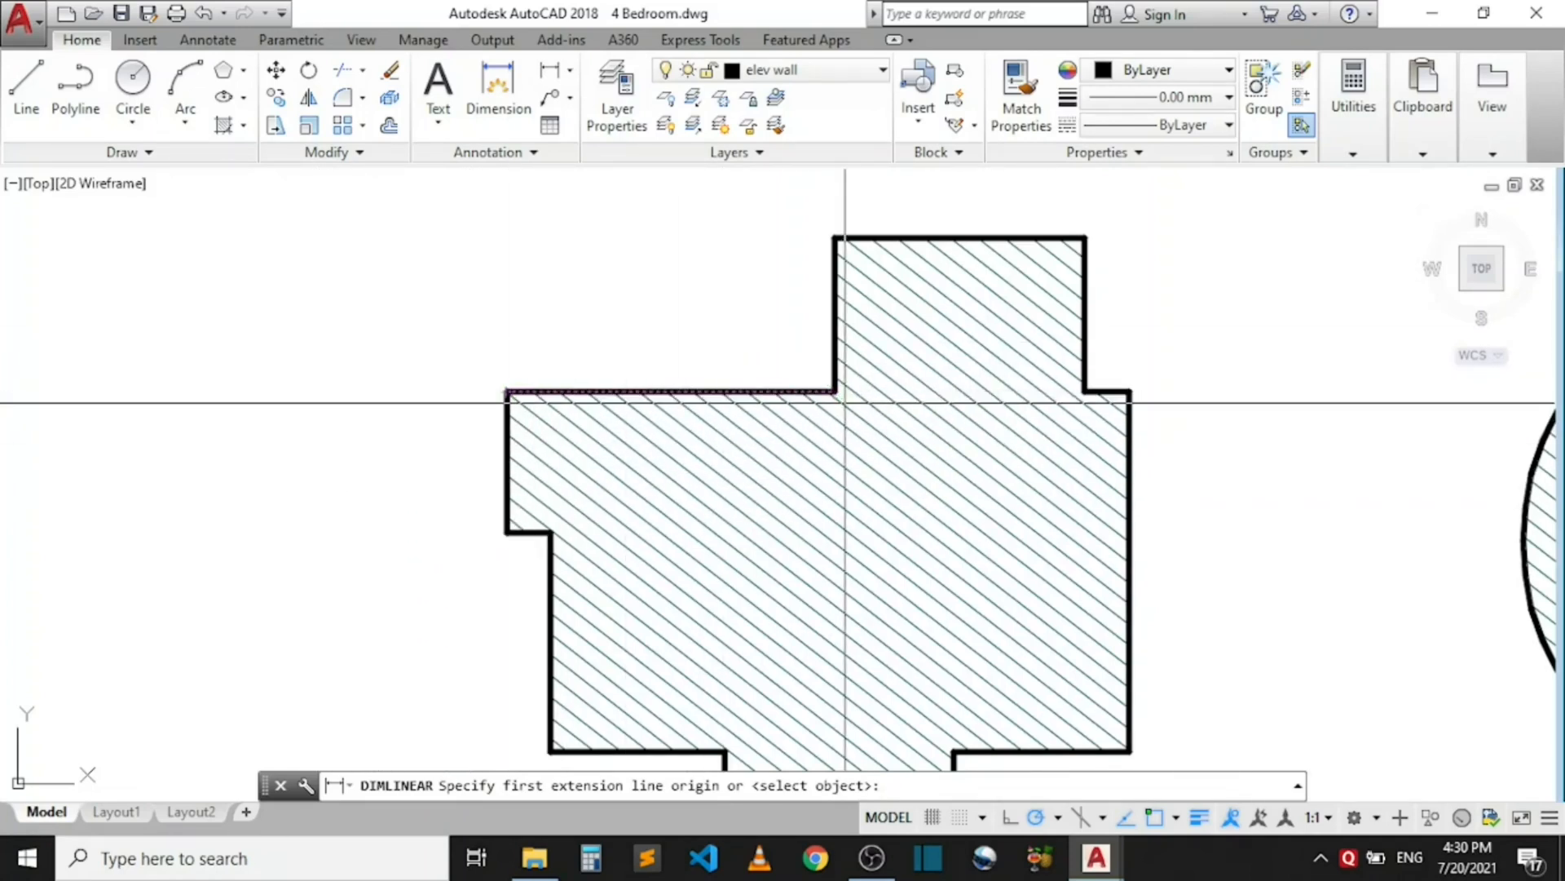
scroll(469, 412, "up", 2)
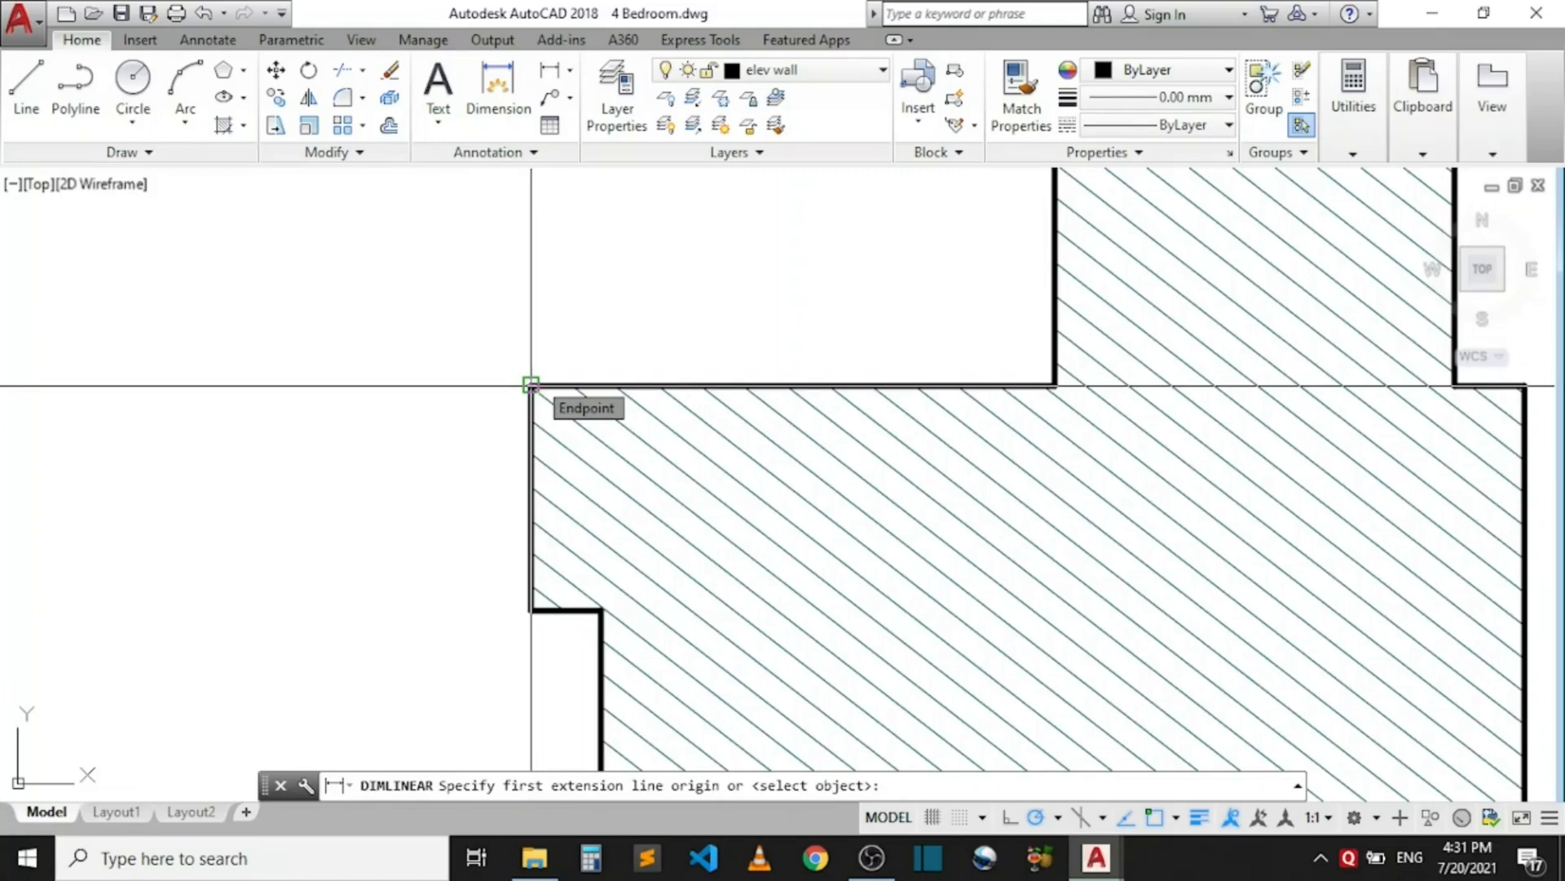
left_click(531, 384)
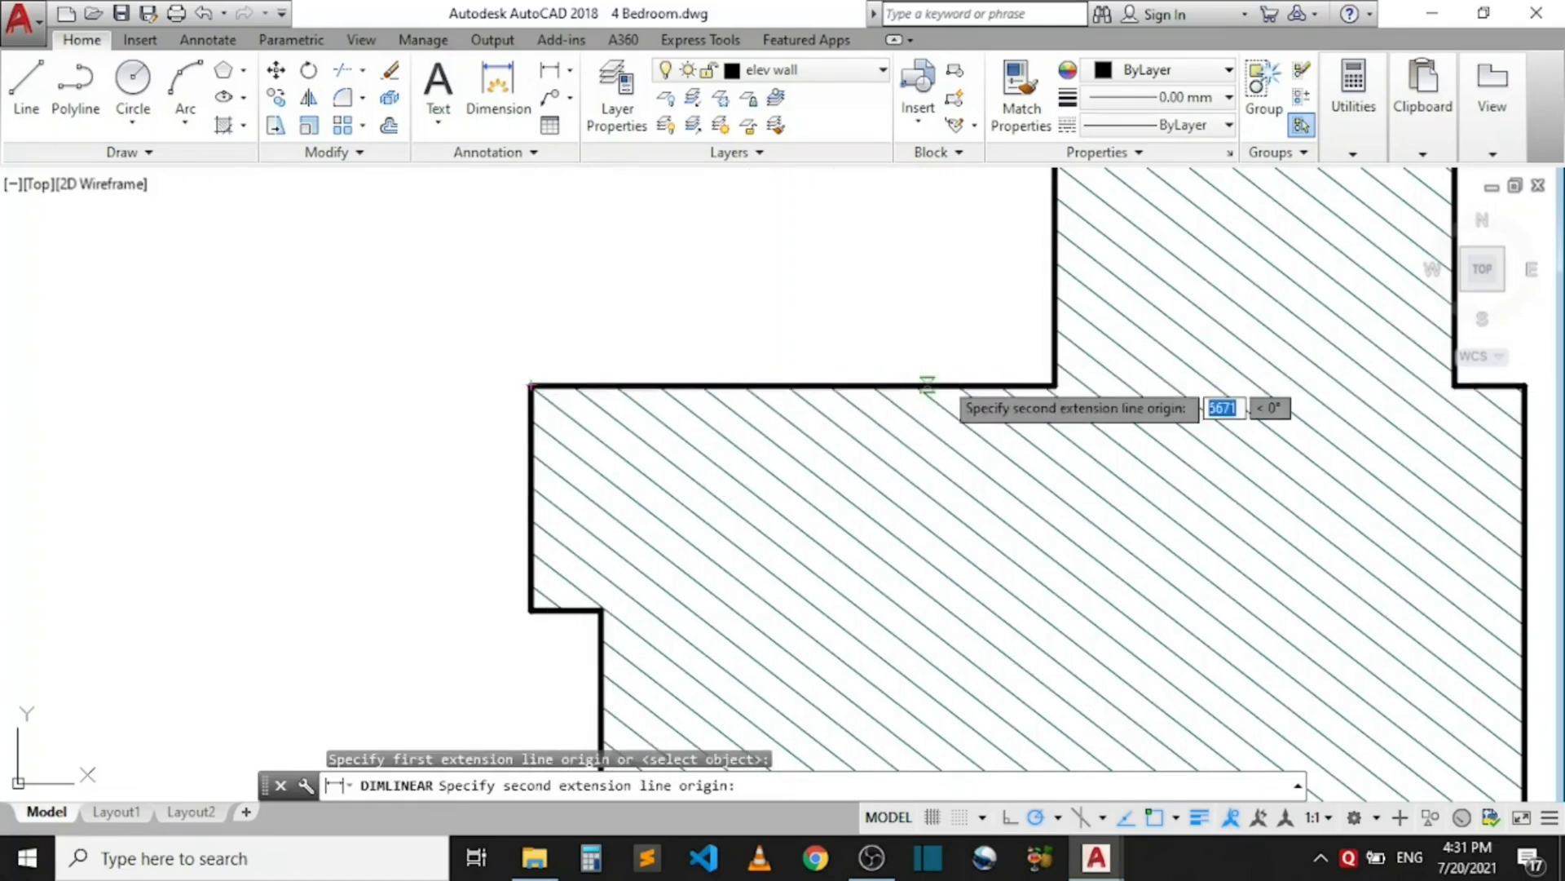
left_click(1054, 384)
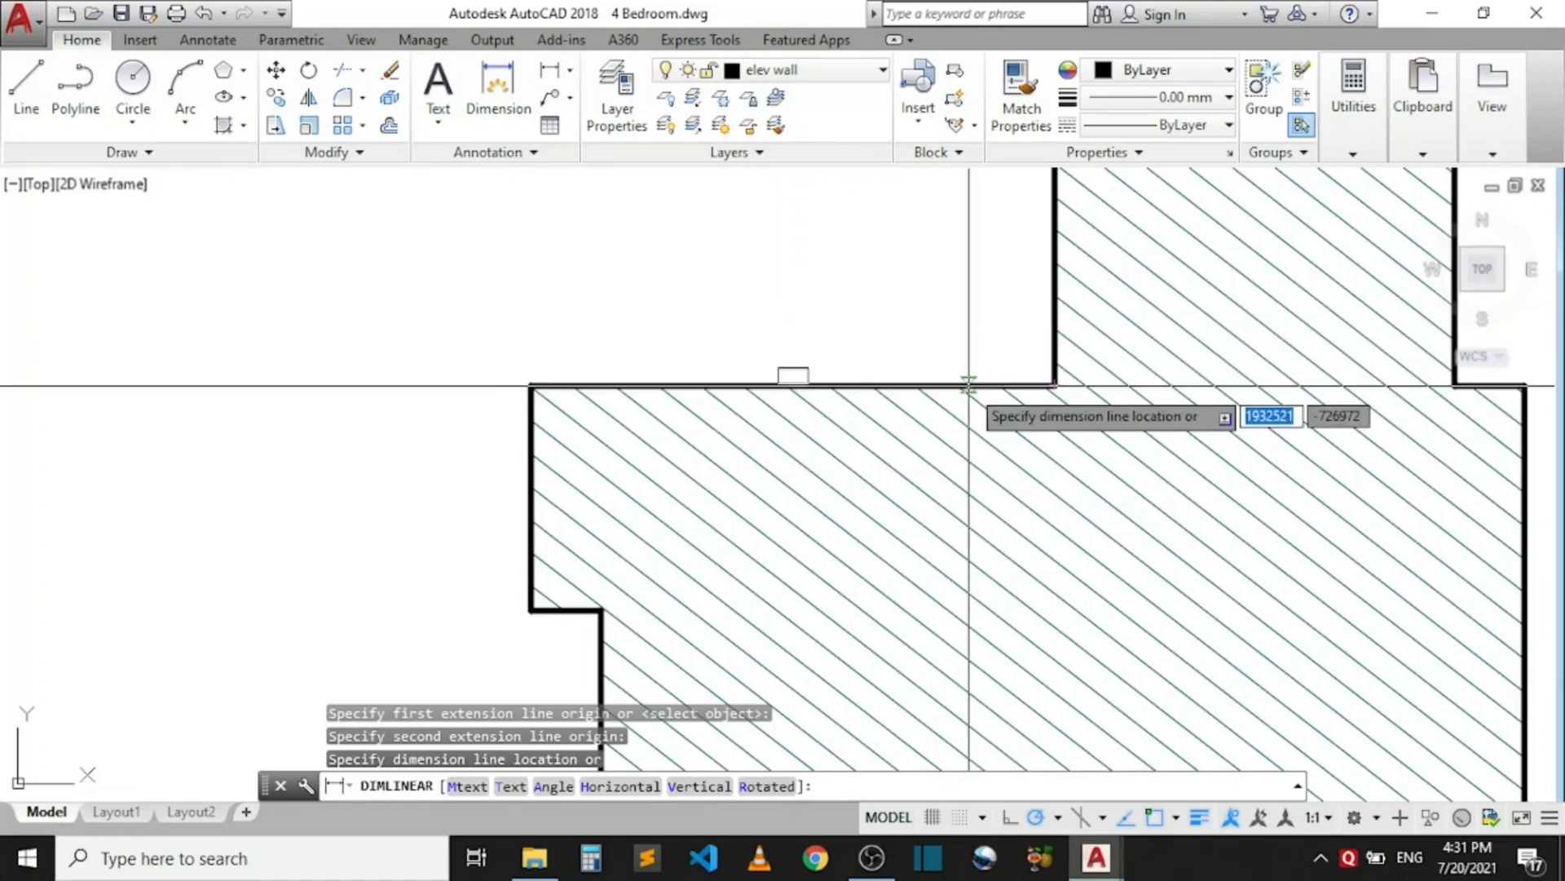
left_click(957, 332)
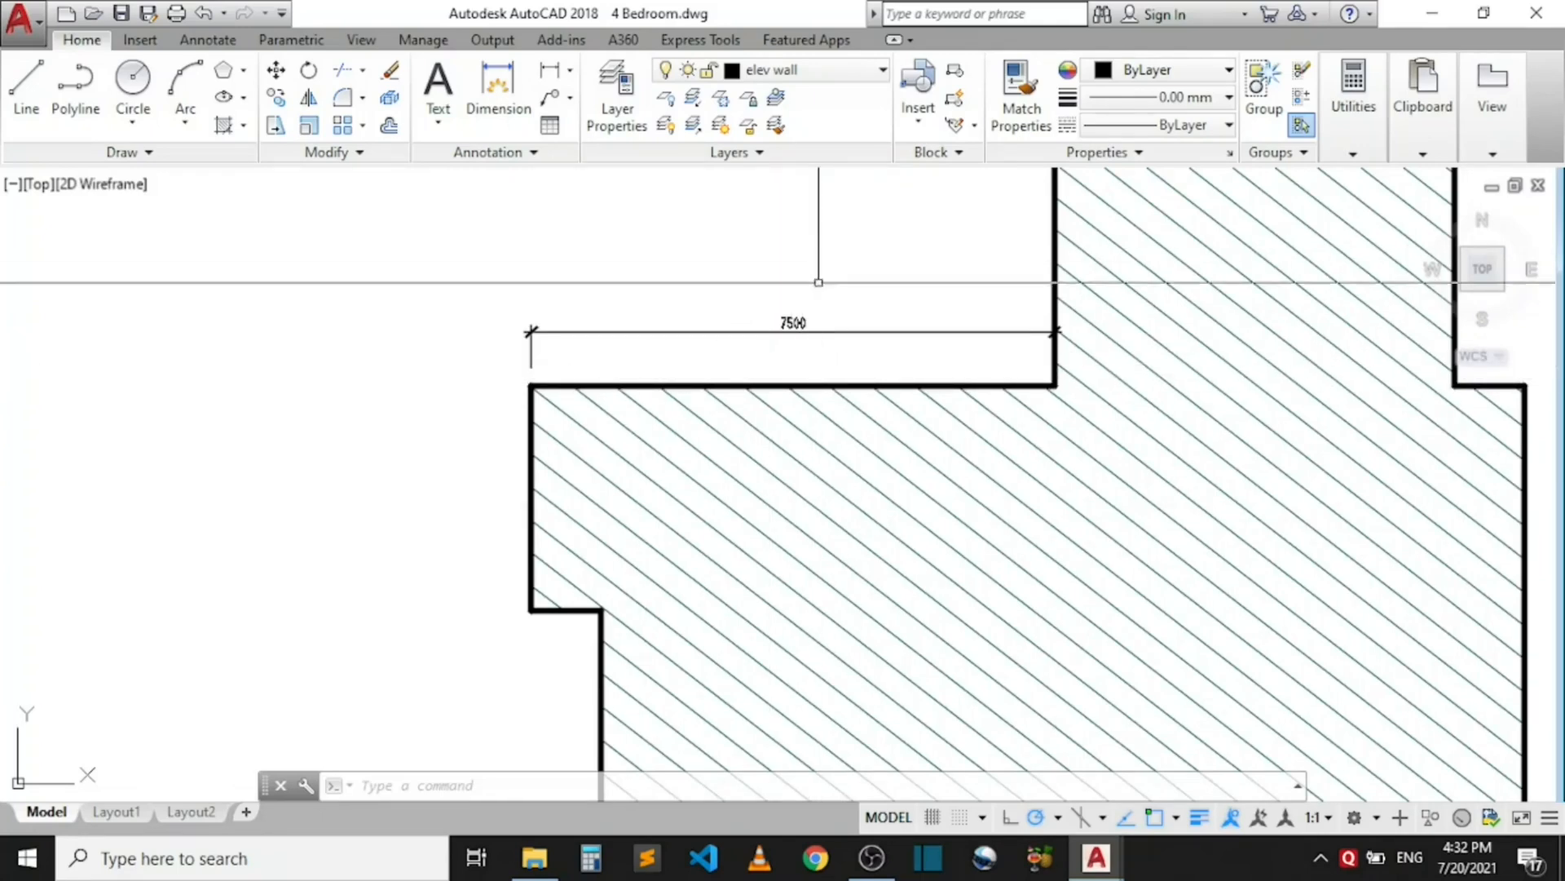
- Inspect the text and end ticks of the linear dimension above the outline's upper-left edge, close up and from afar
middle_click_drag(787, 322, 620, 334)
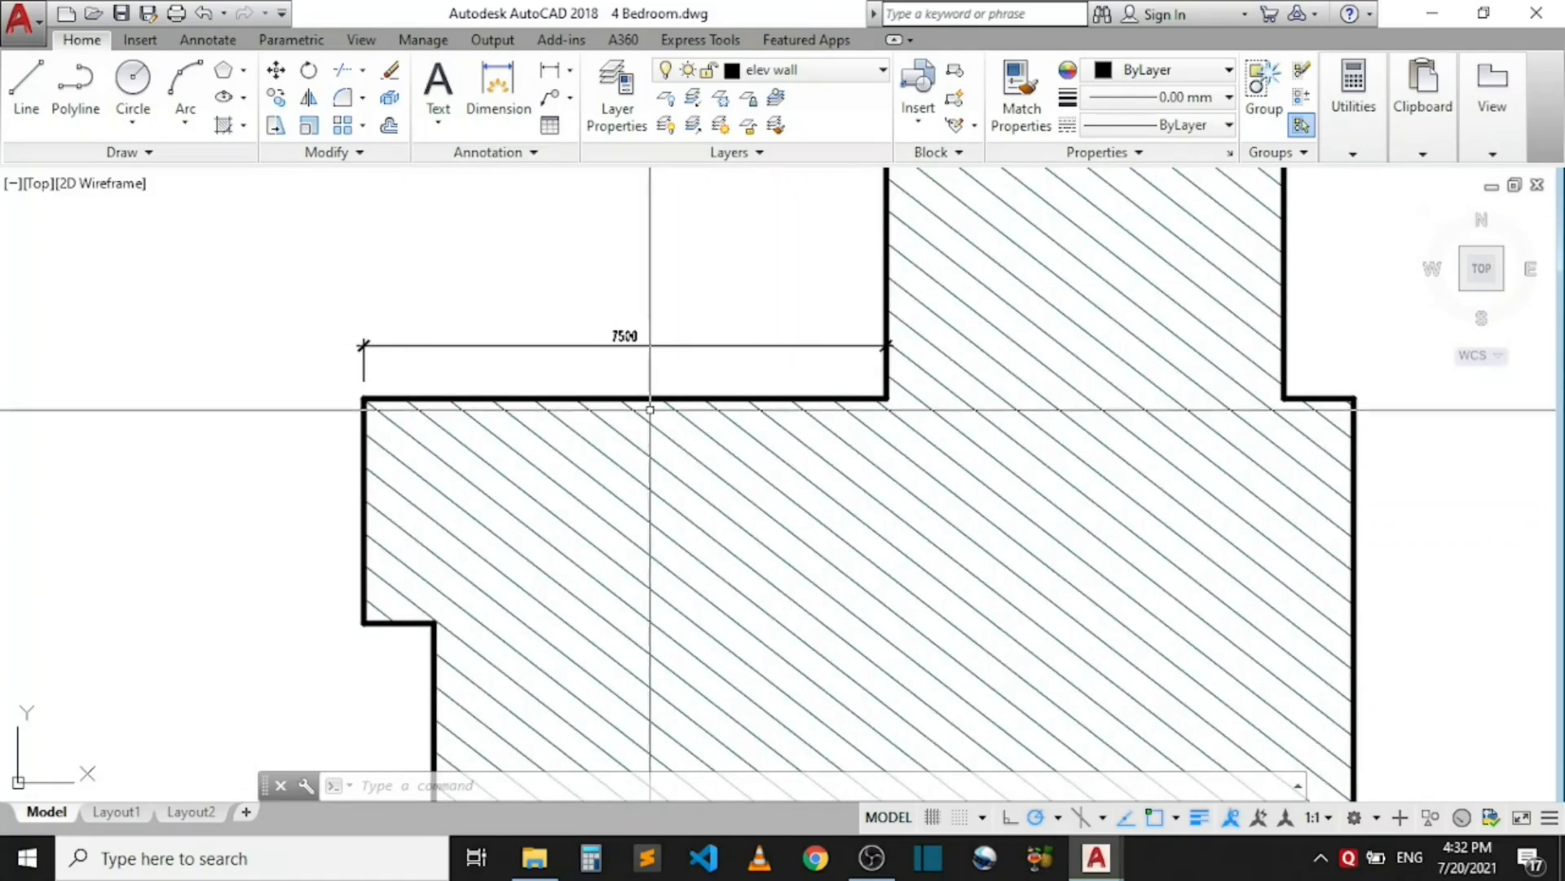
scroll(587, 341, "up", 4)
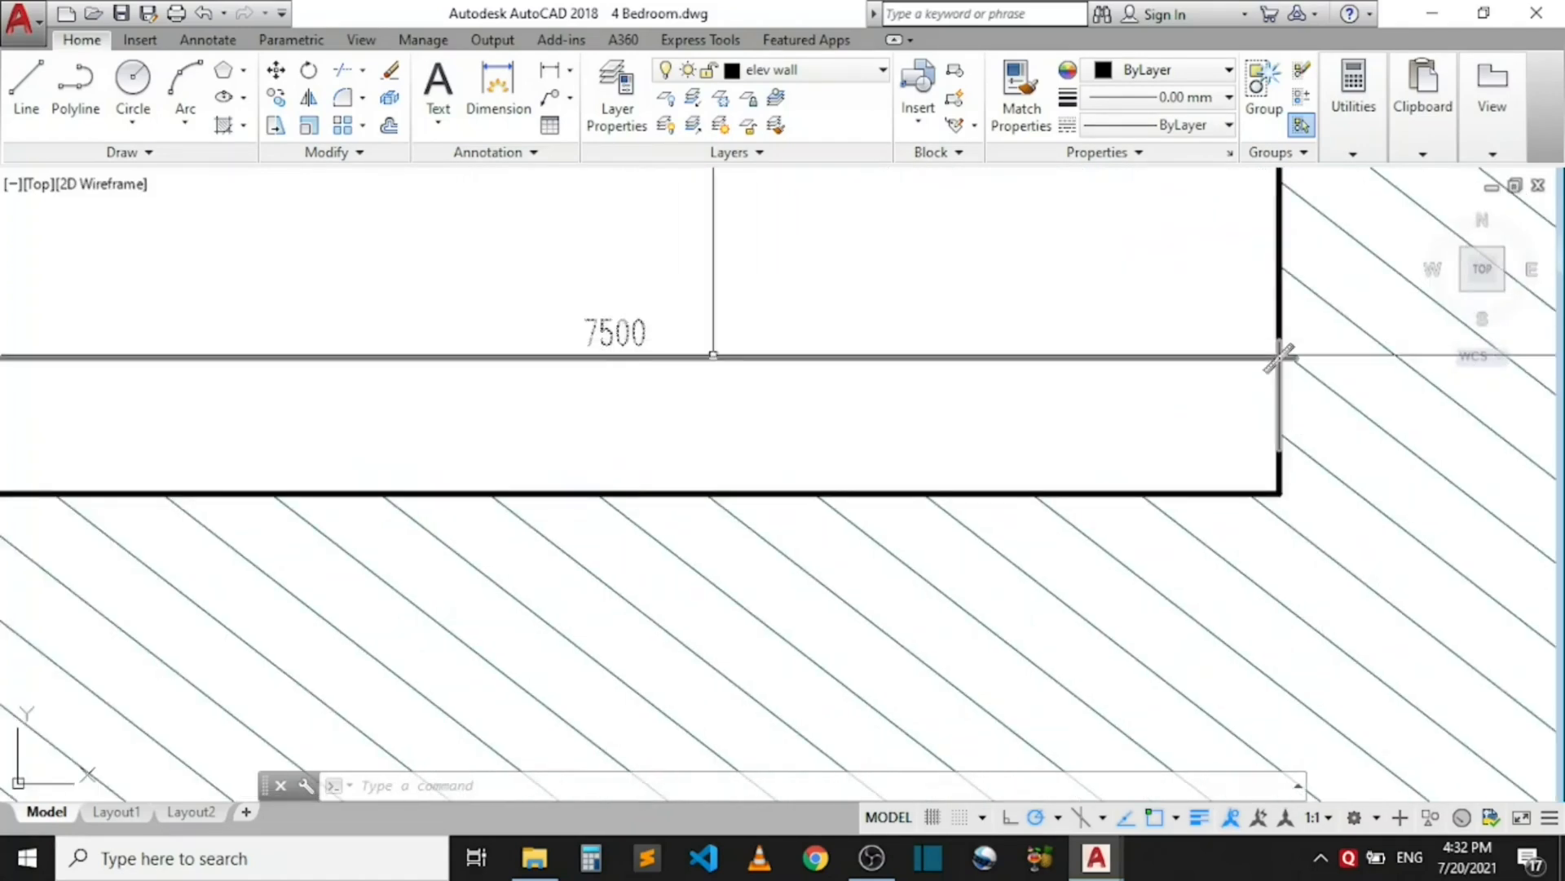
scroll(596, 359, "up", 2)
scroll(629, 359, "down", 4)
scroll(638, 341, "up", 2)
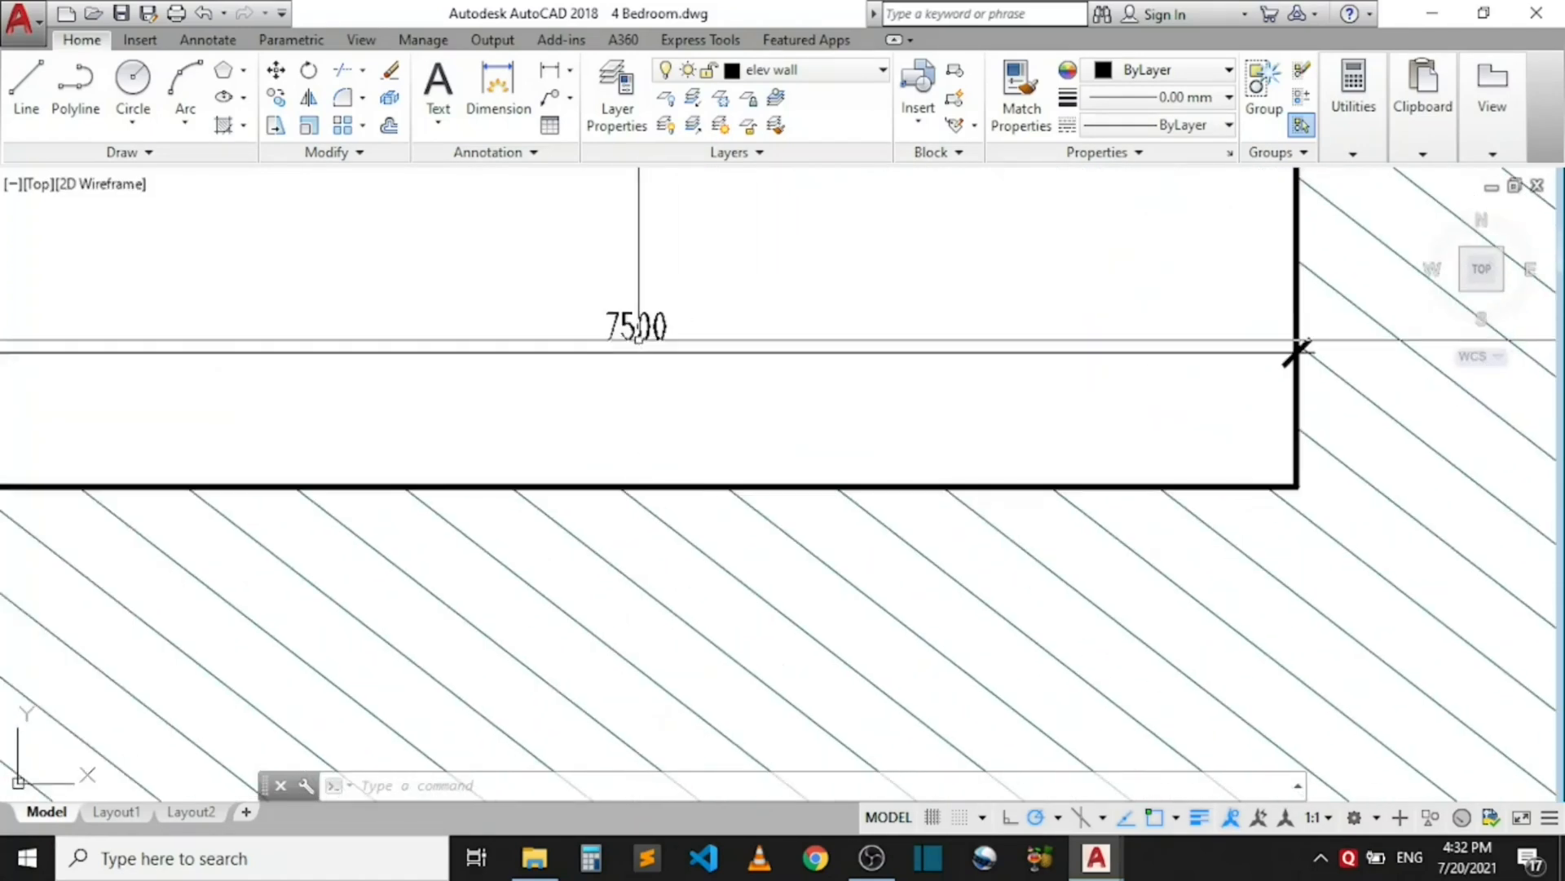
scroll(620, 320, "down", 3)
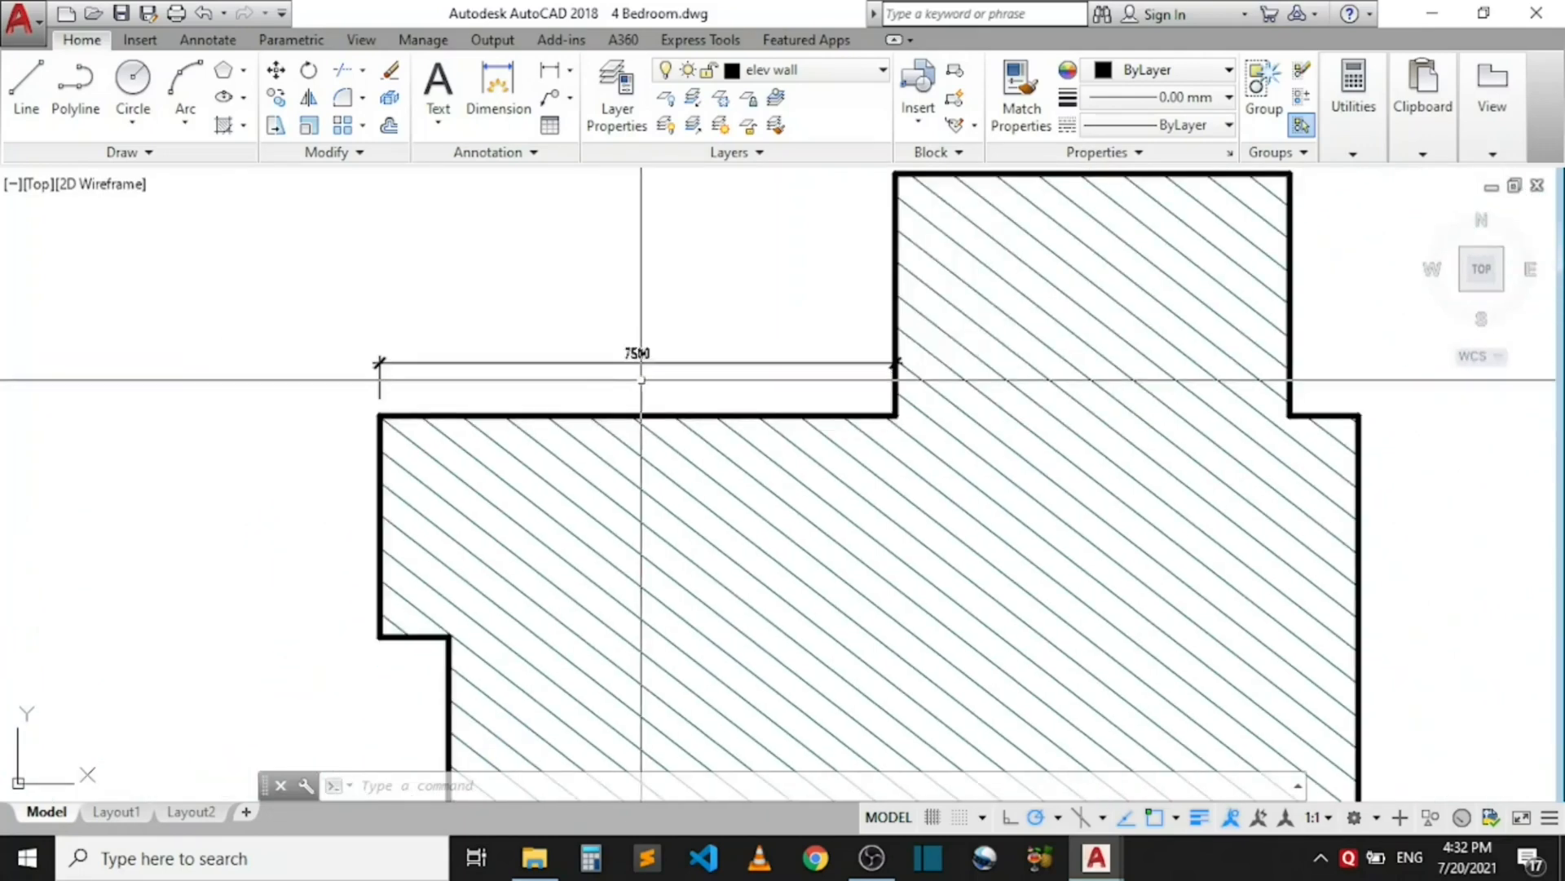
scroll(643, 344, "down", 5)
scroll(629, 339, "up", 3)
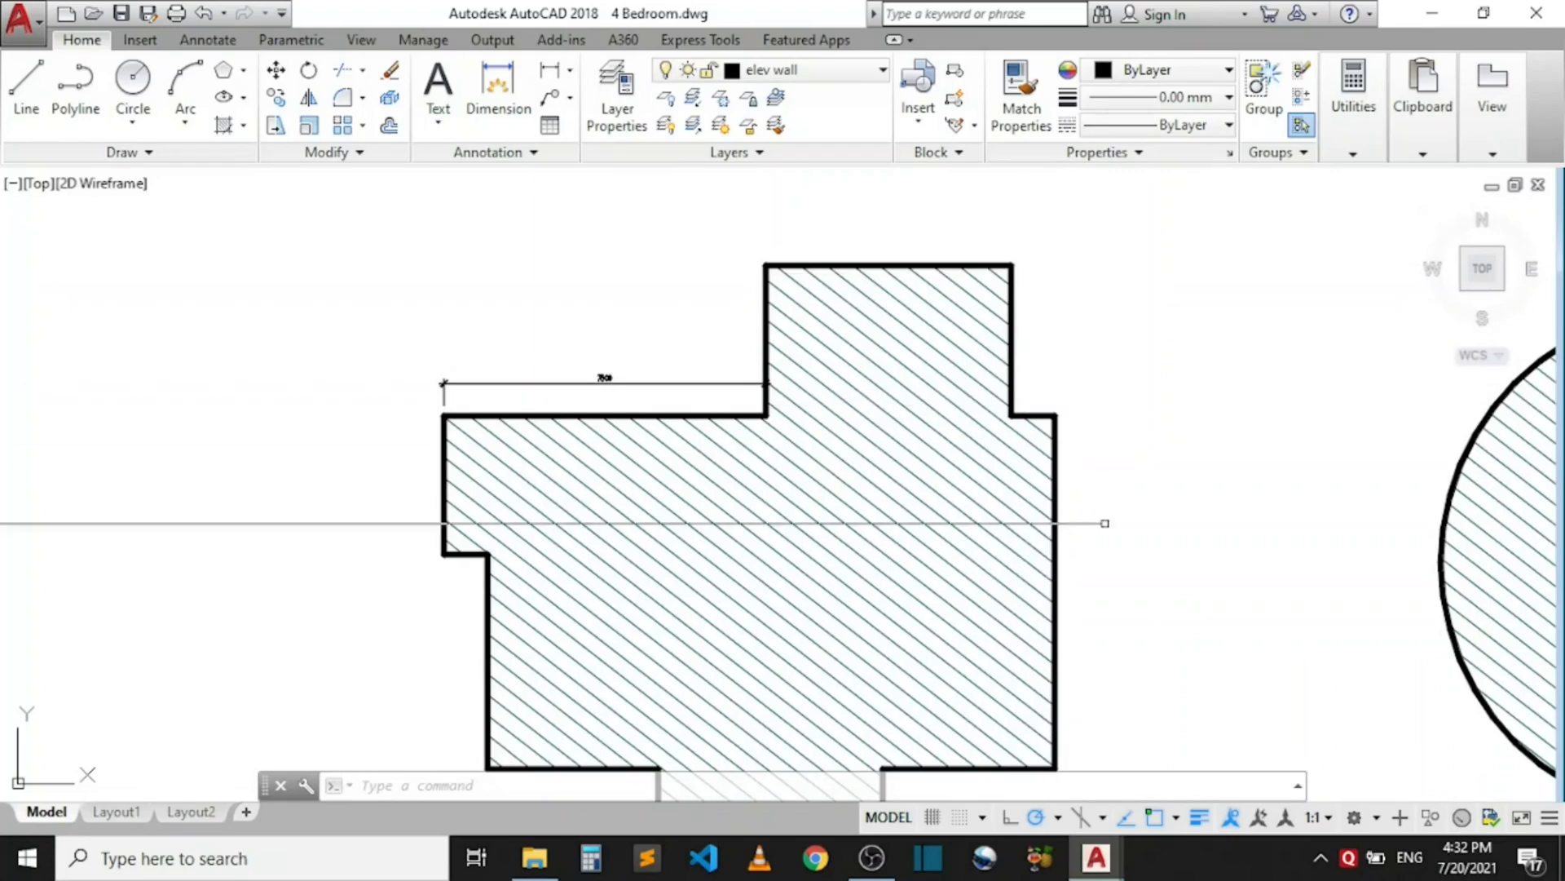
scroll(724, 339, "up", 2)
scroll(660, 375, "down", 2)
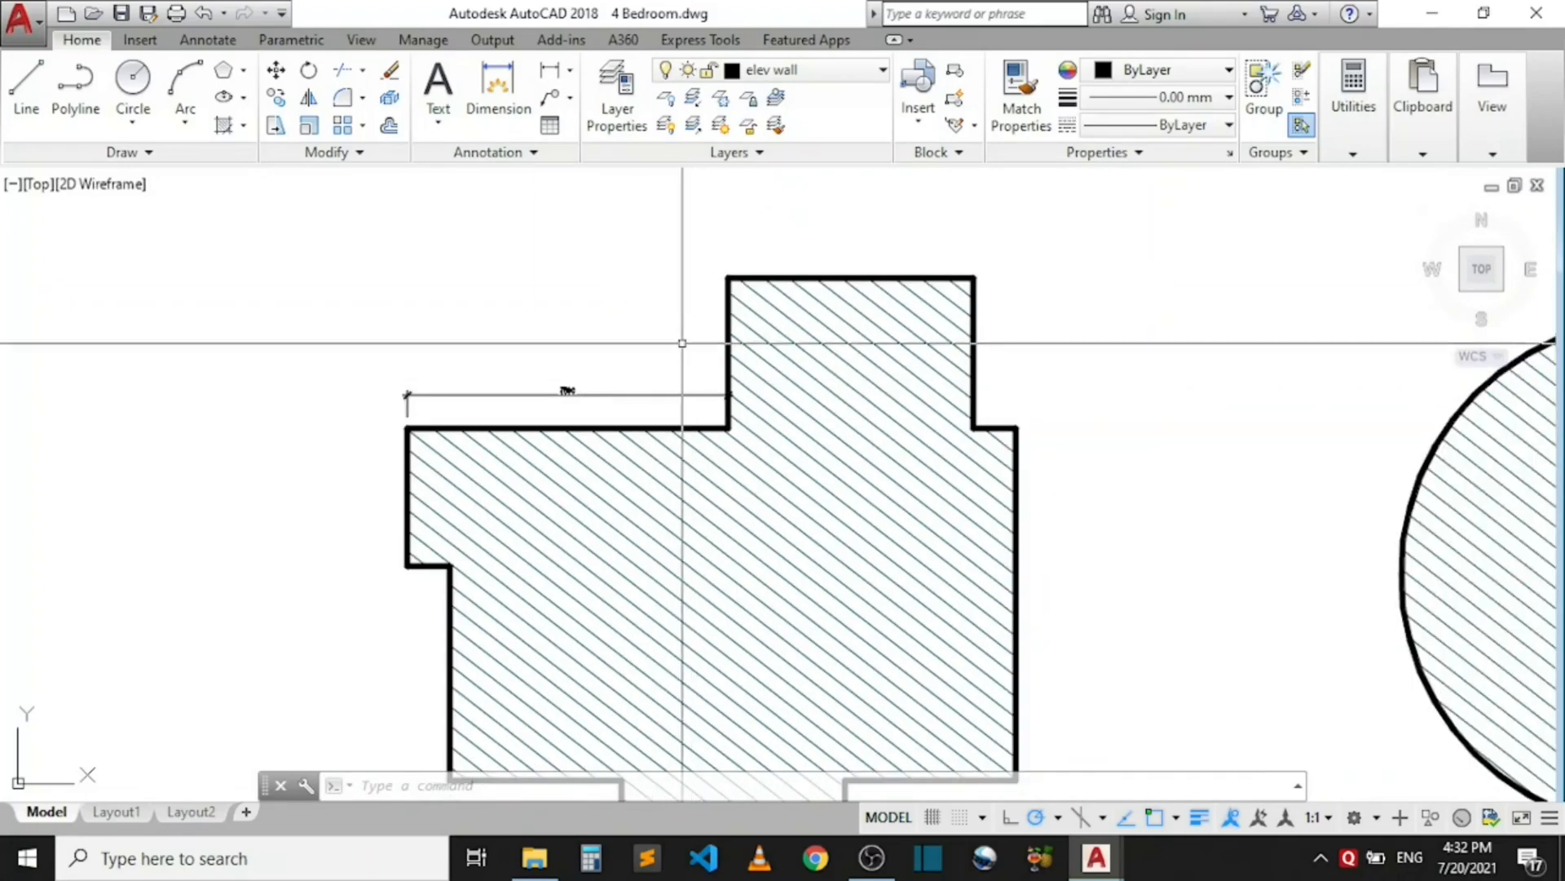
scroll(689, 341, "up", 2)
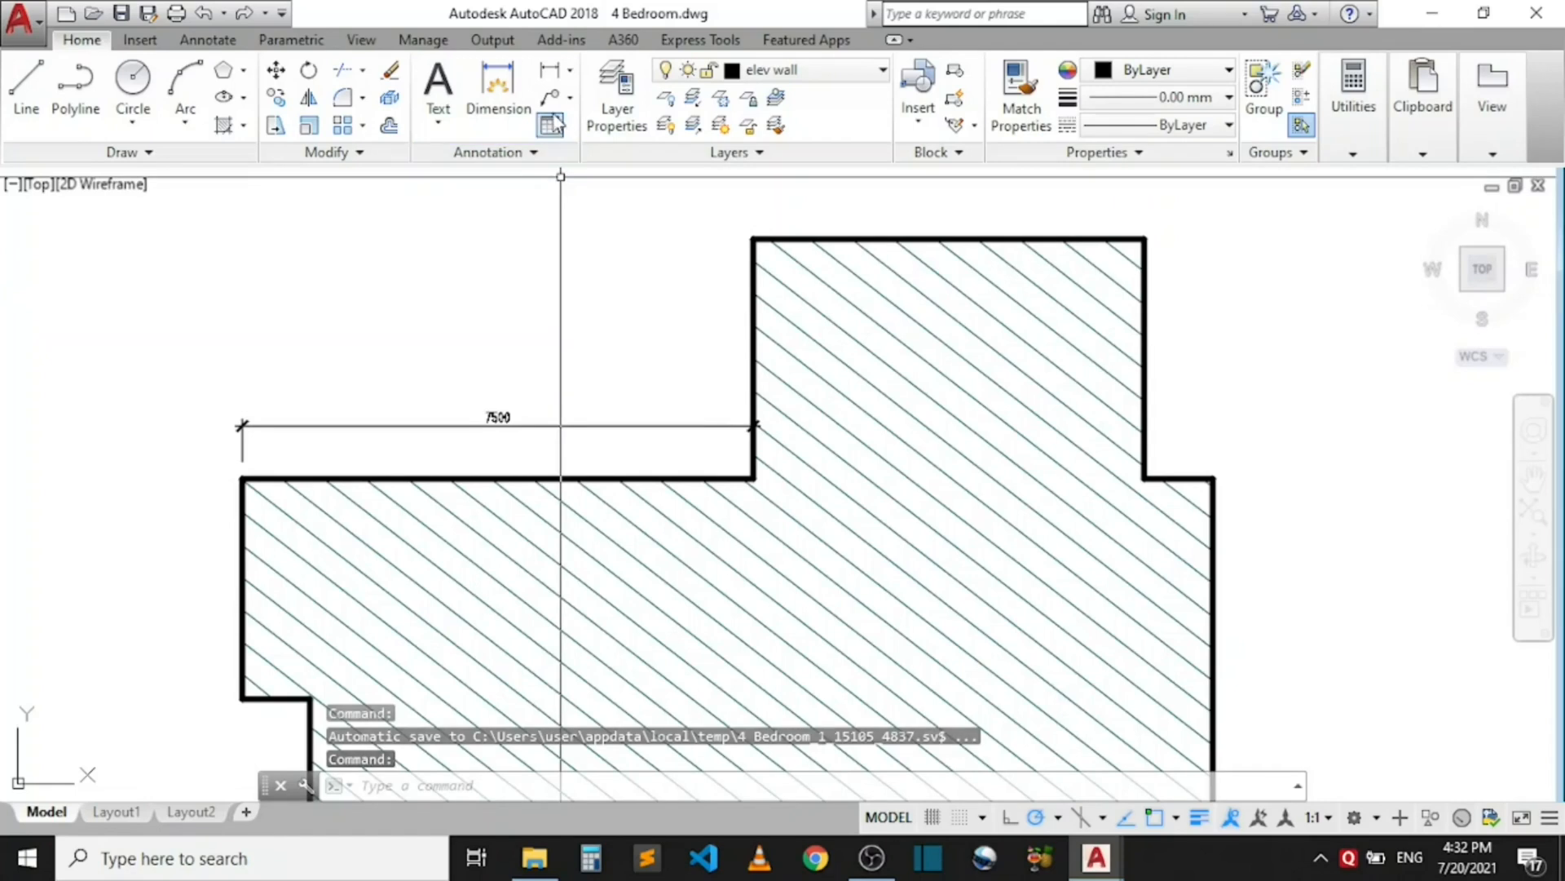
- Add a vertical linear dimension just outside the left edge of the outline's upper block, measured from its lower to its upper corner
left_click(570, 72)
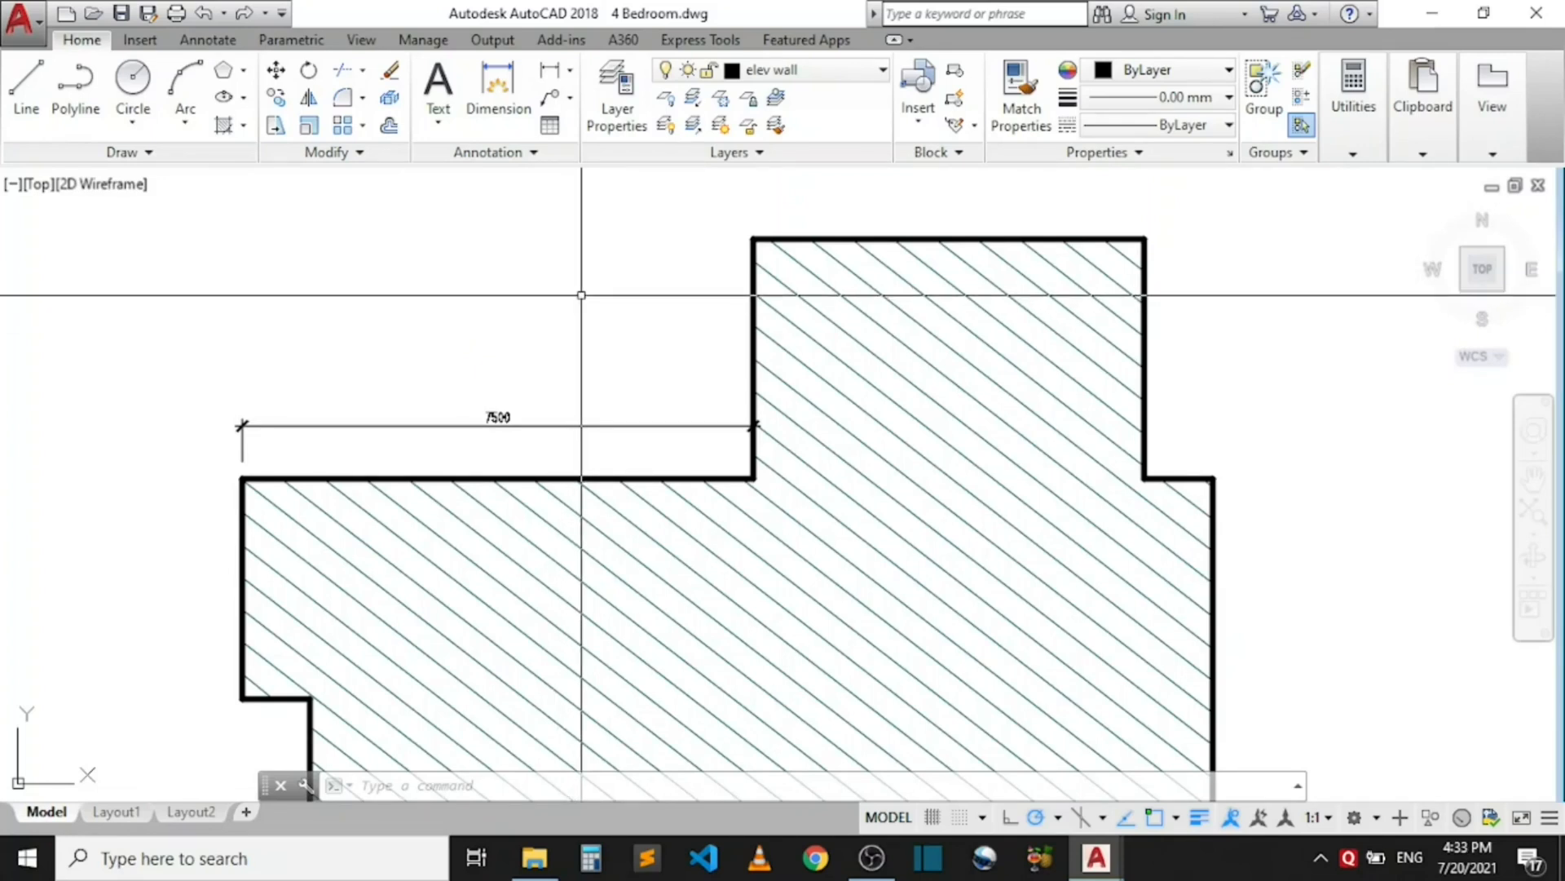
key("Return")
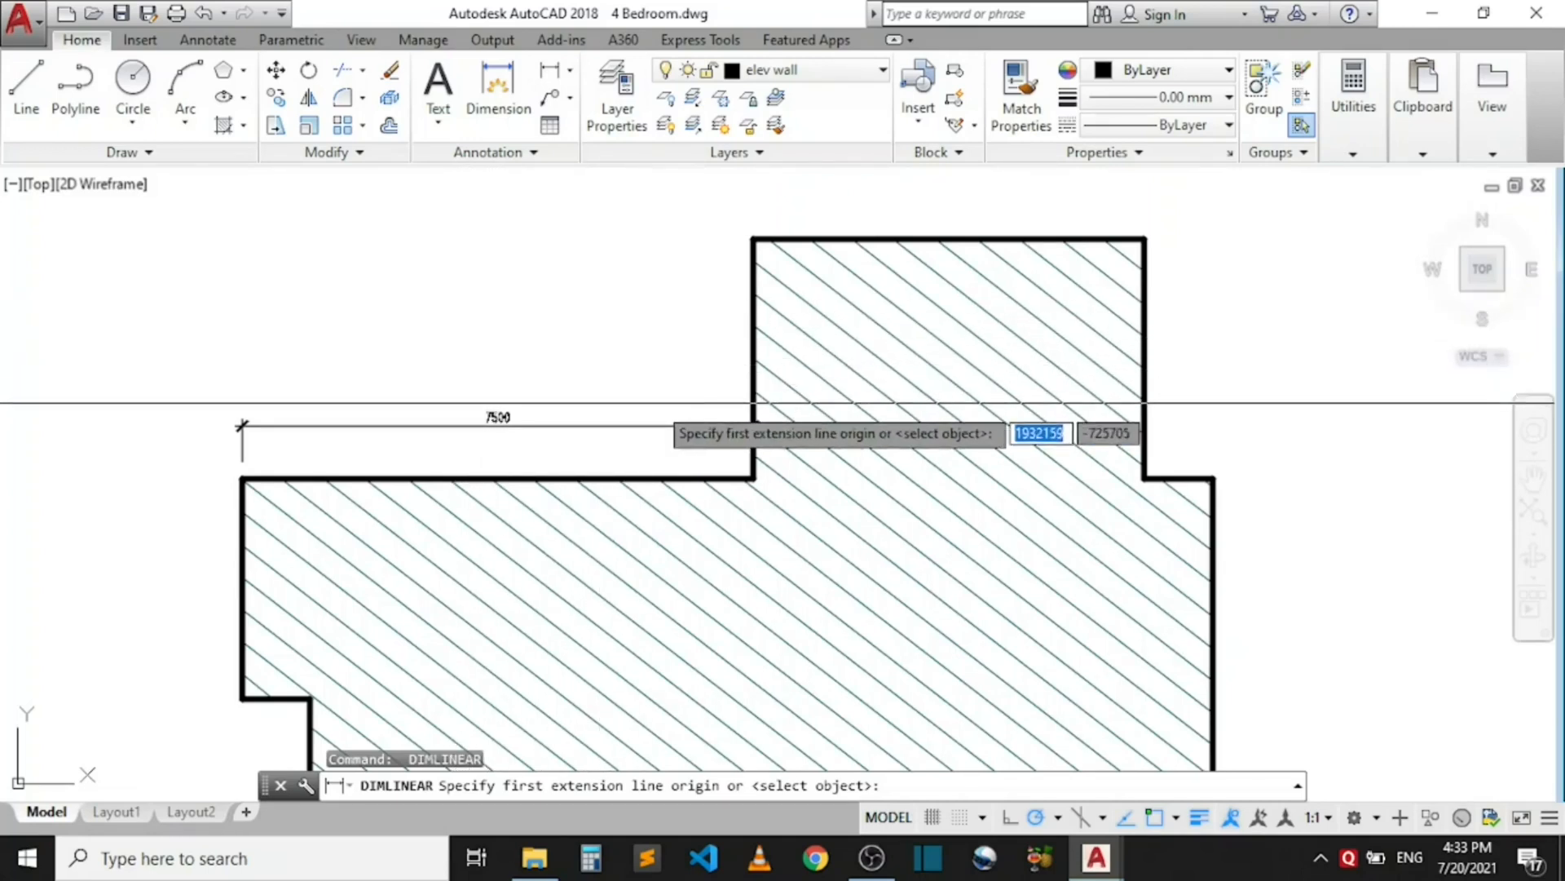
scroll(759, 478, "up", 2)
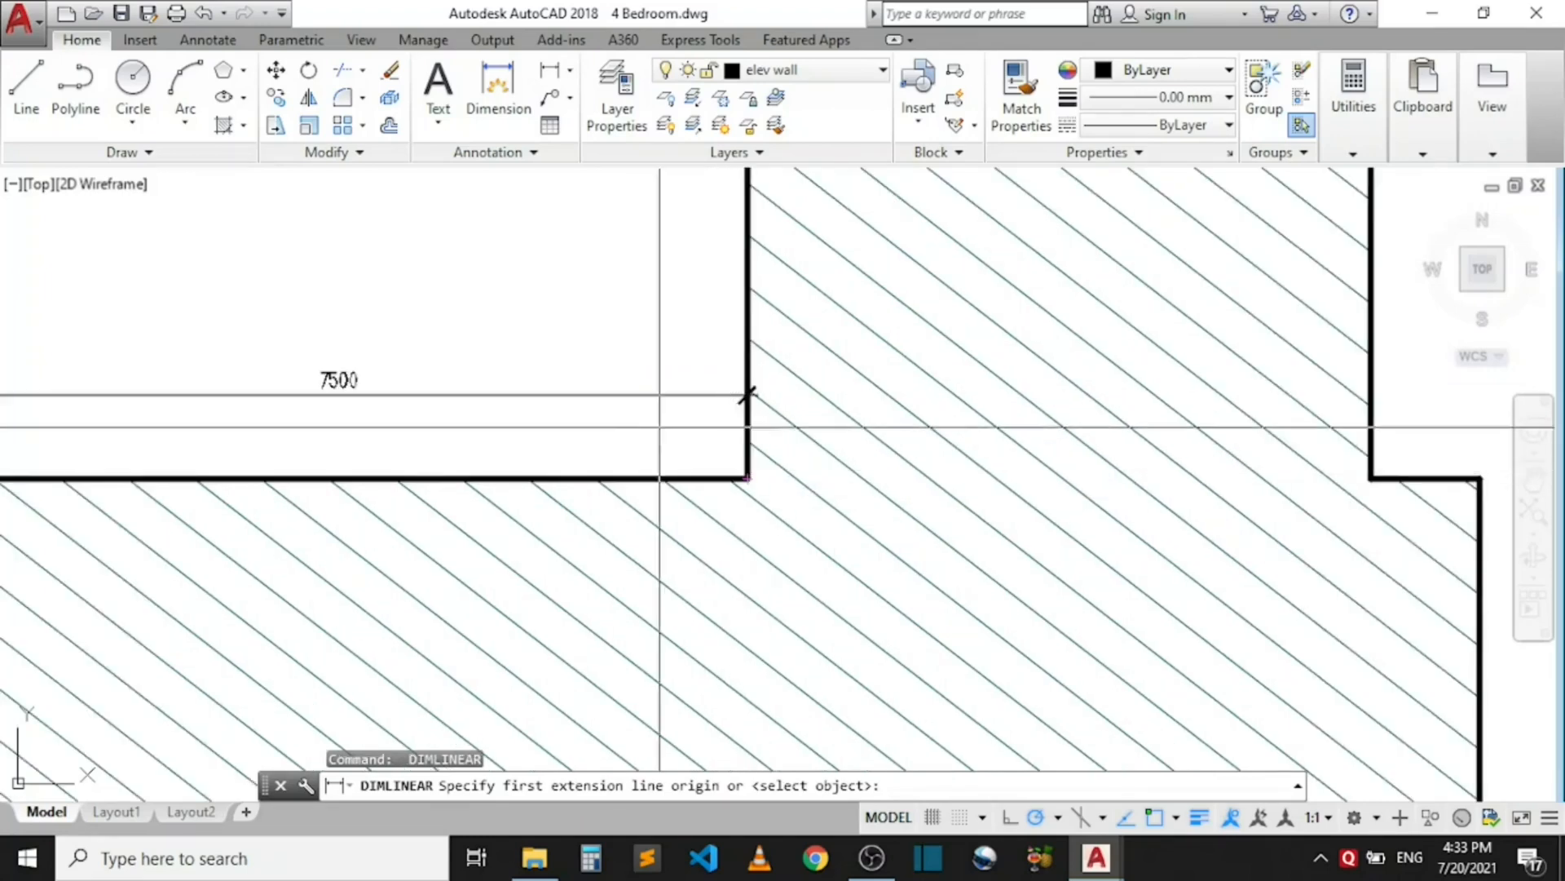
scroll(731, 468, "down", 3)
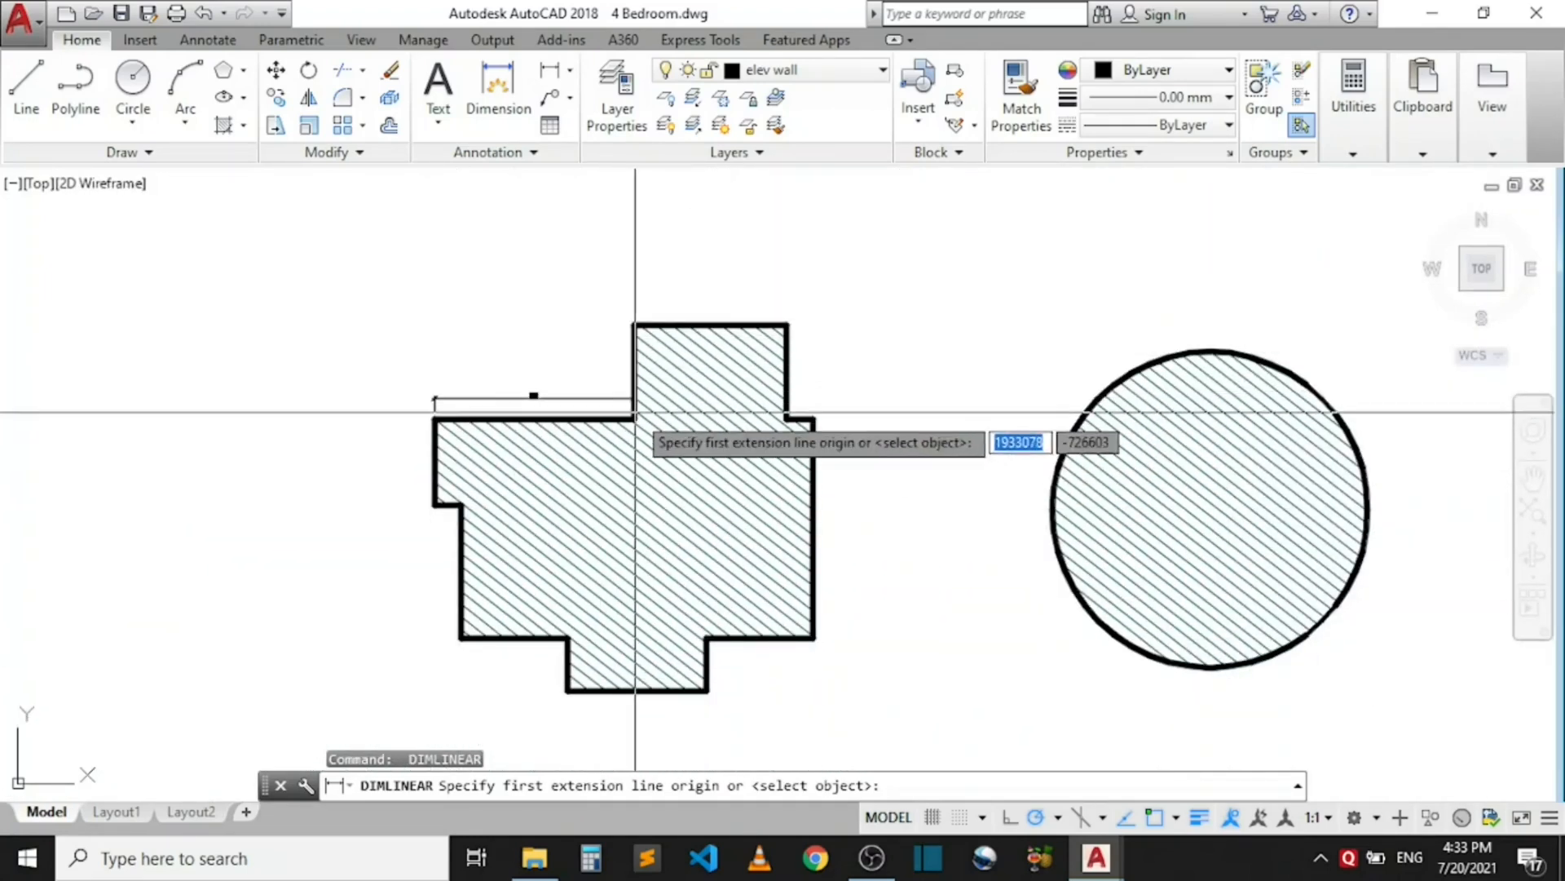
scroll(635, 413, "up", 5)
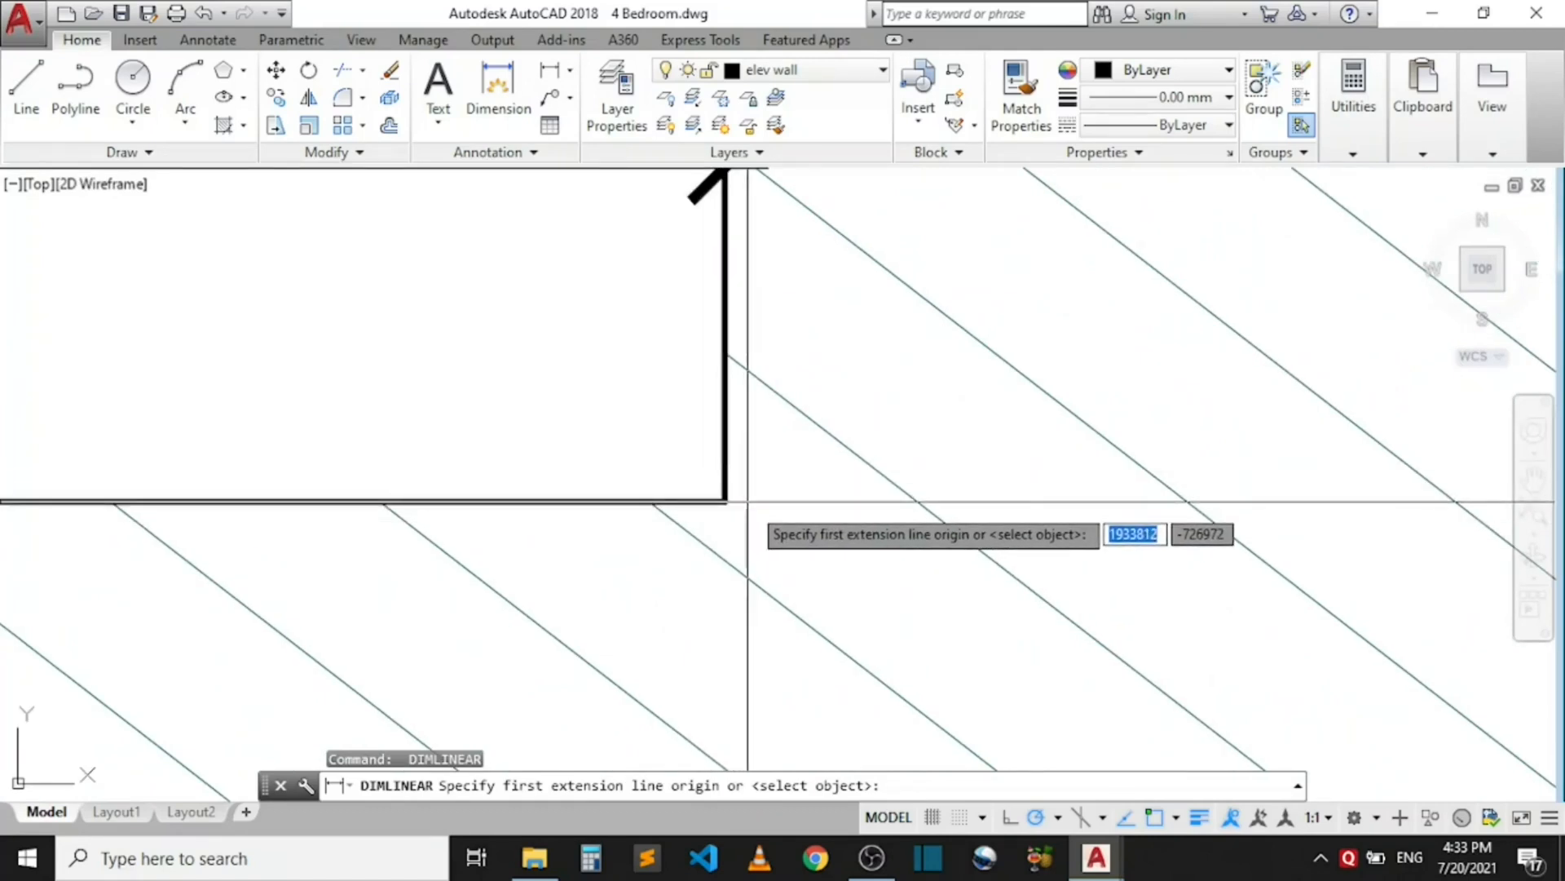
scroll(748, 502, "up", 3)
scroll(630, 488, "up", 3)
left_click(633, 514)
scroll(644, 556, "down", 5)
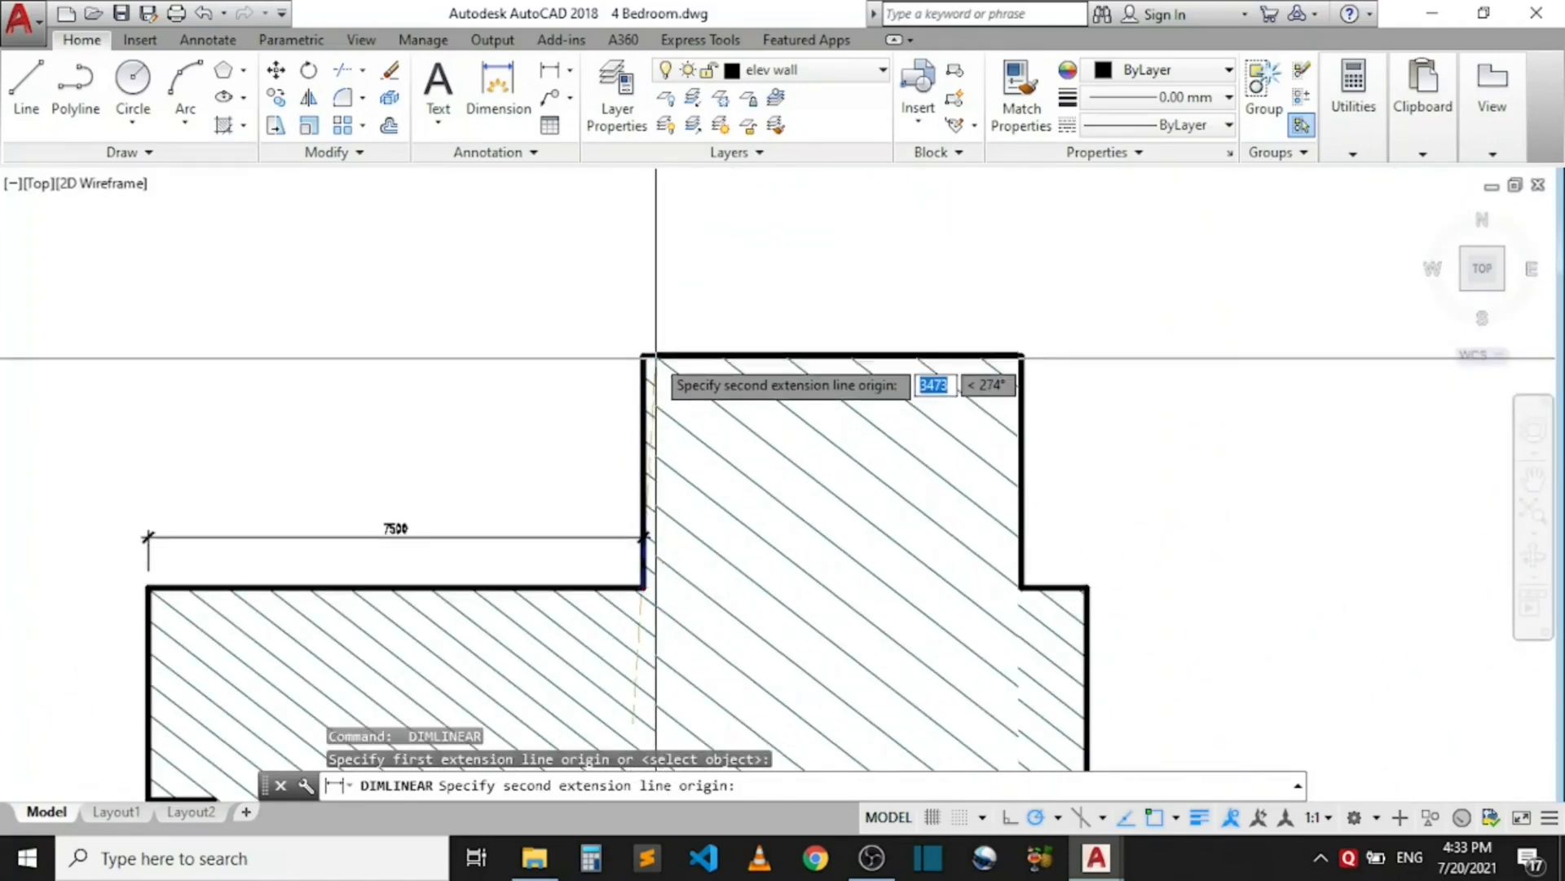
scroll(644, 354, "up", 4)
left_click(578, 355)
scroll(628, 318, "down", 5)
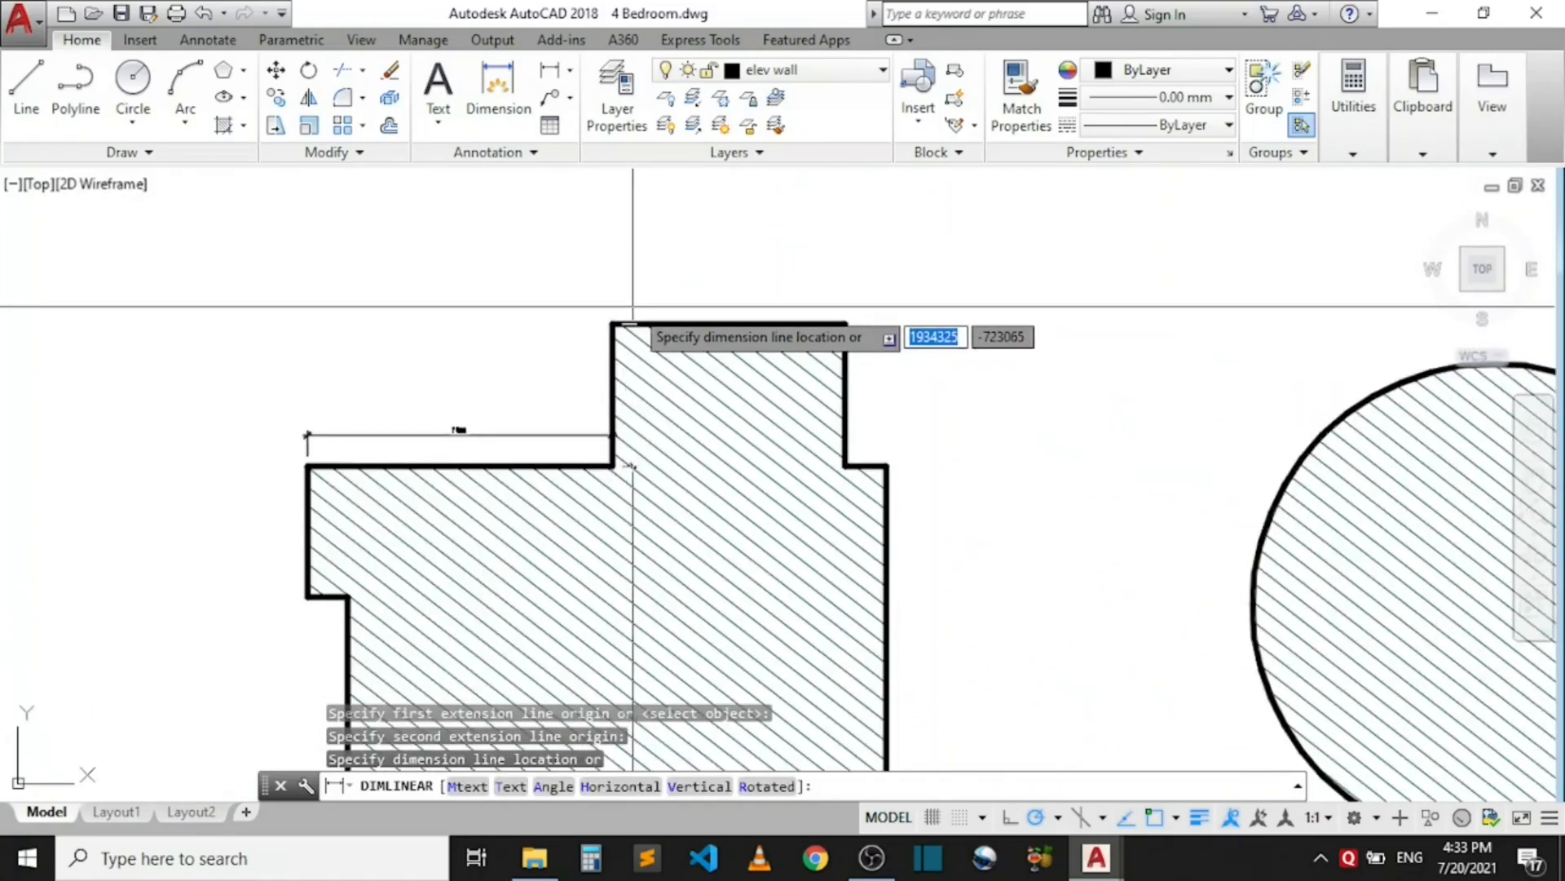
scroll(633, 306, "up", 4)
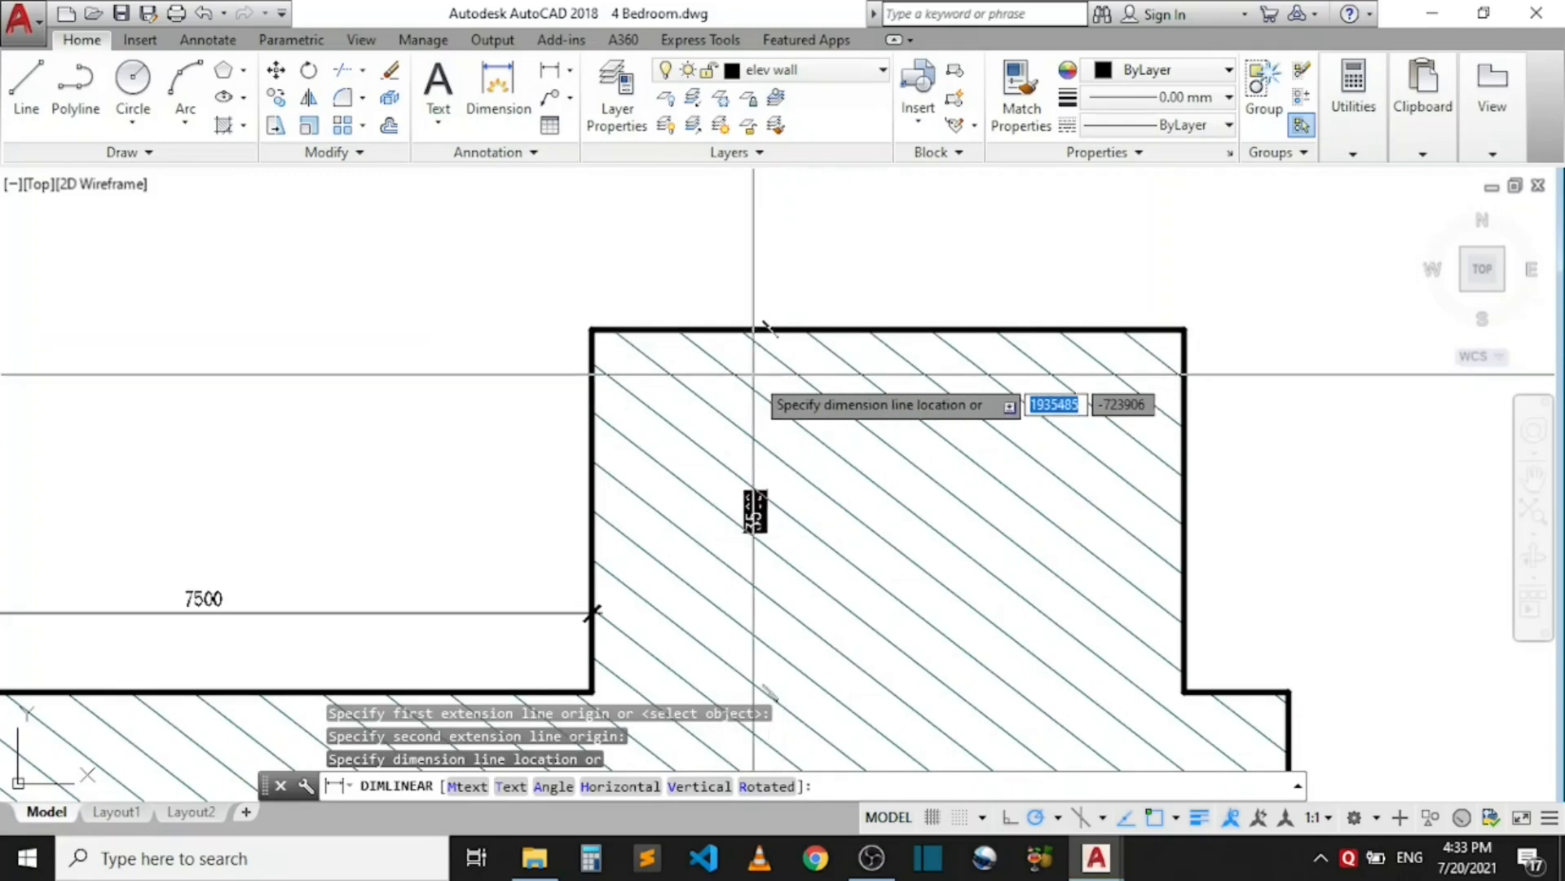
left_click(526, 325)
- Inspect the linear dimensions placed around every edge of the stepped hatched outline, close up and from afar
scroll(489, 530, "up", 5)
scroll(489, 349, "down", 5)
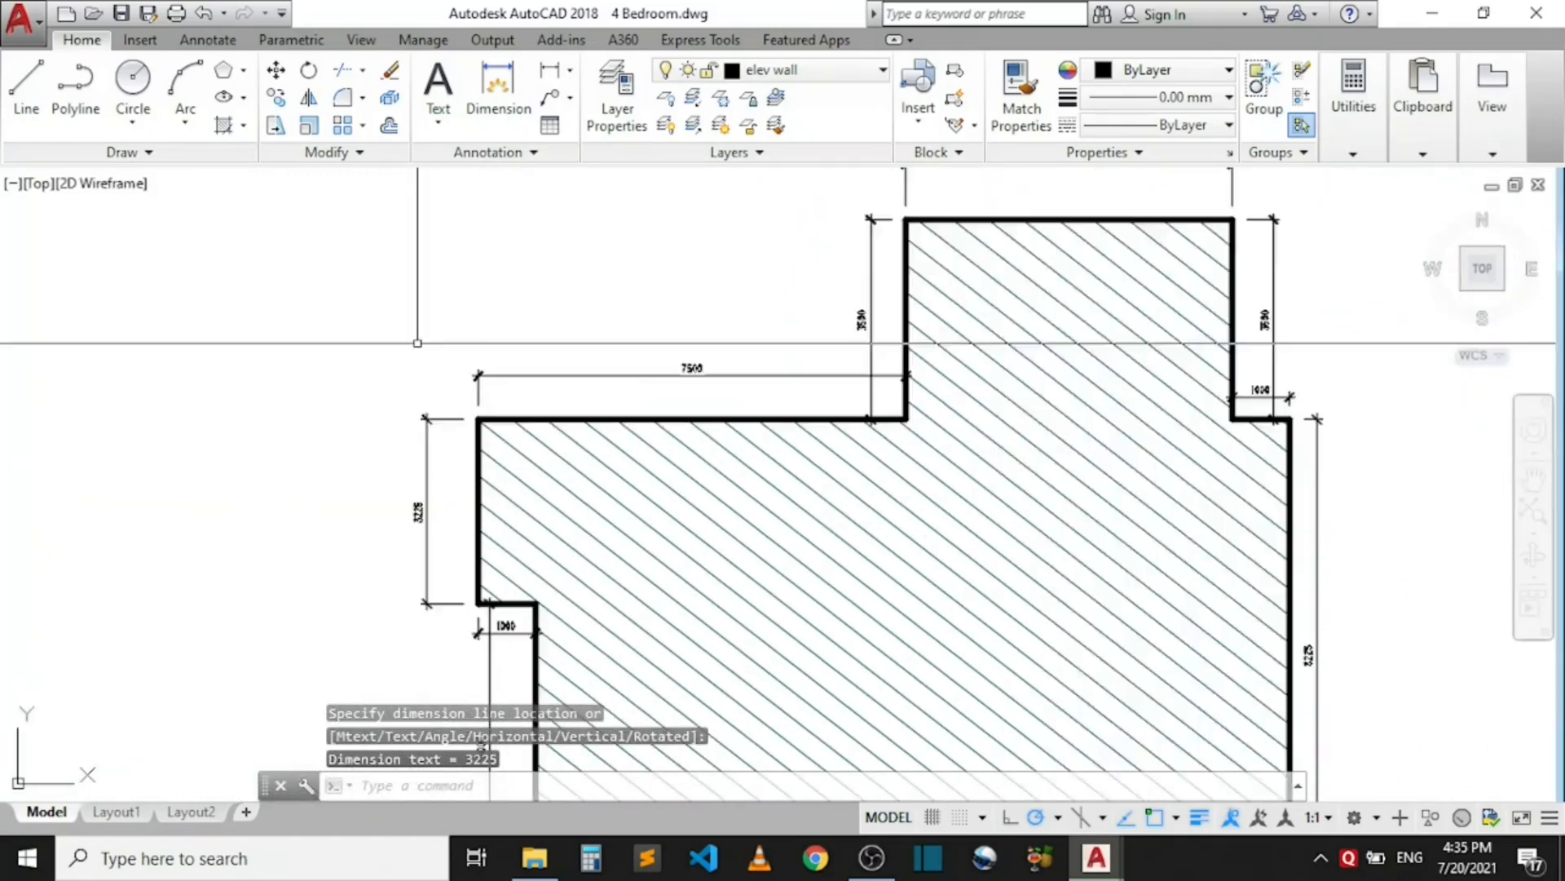
scroll(448, 333, "down", 3)
scroll(524, 383, "up", 2)
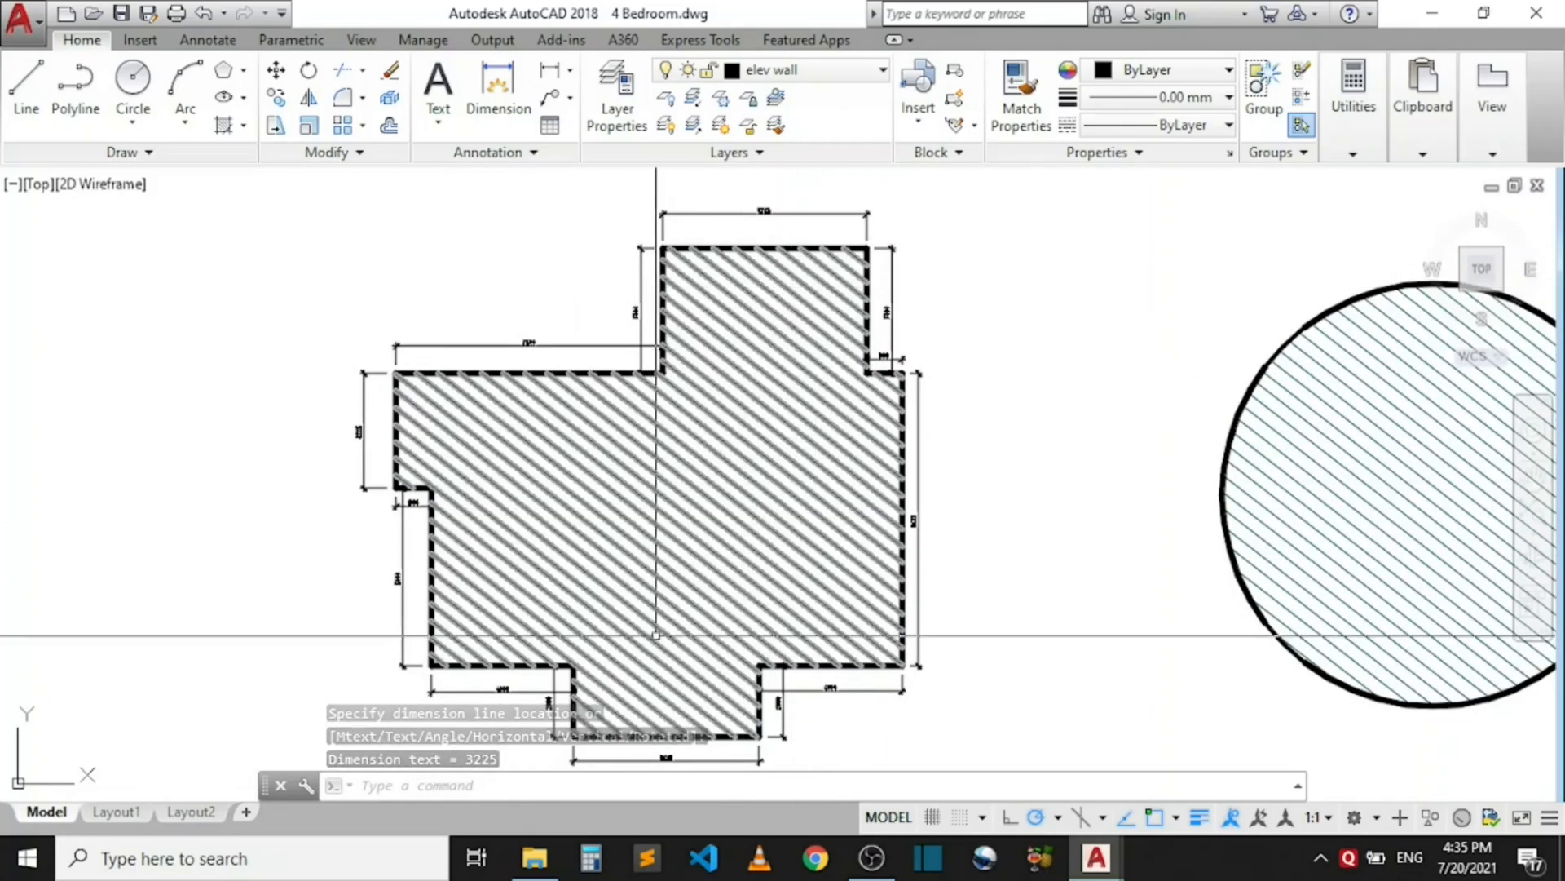
scroll(693, 310, "down", 2)
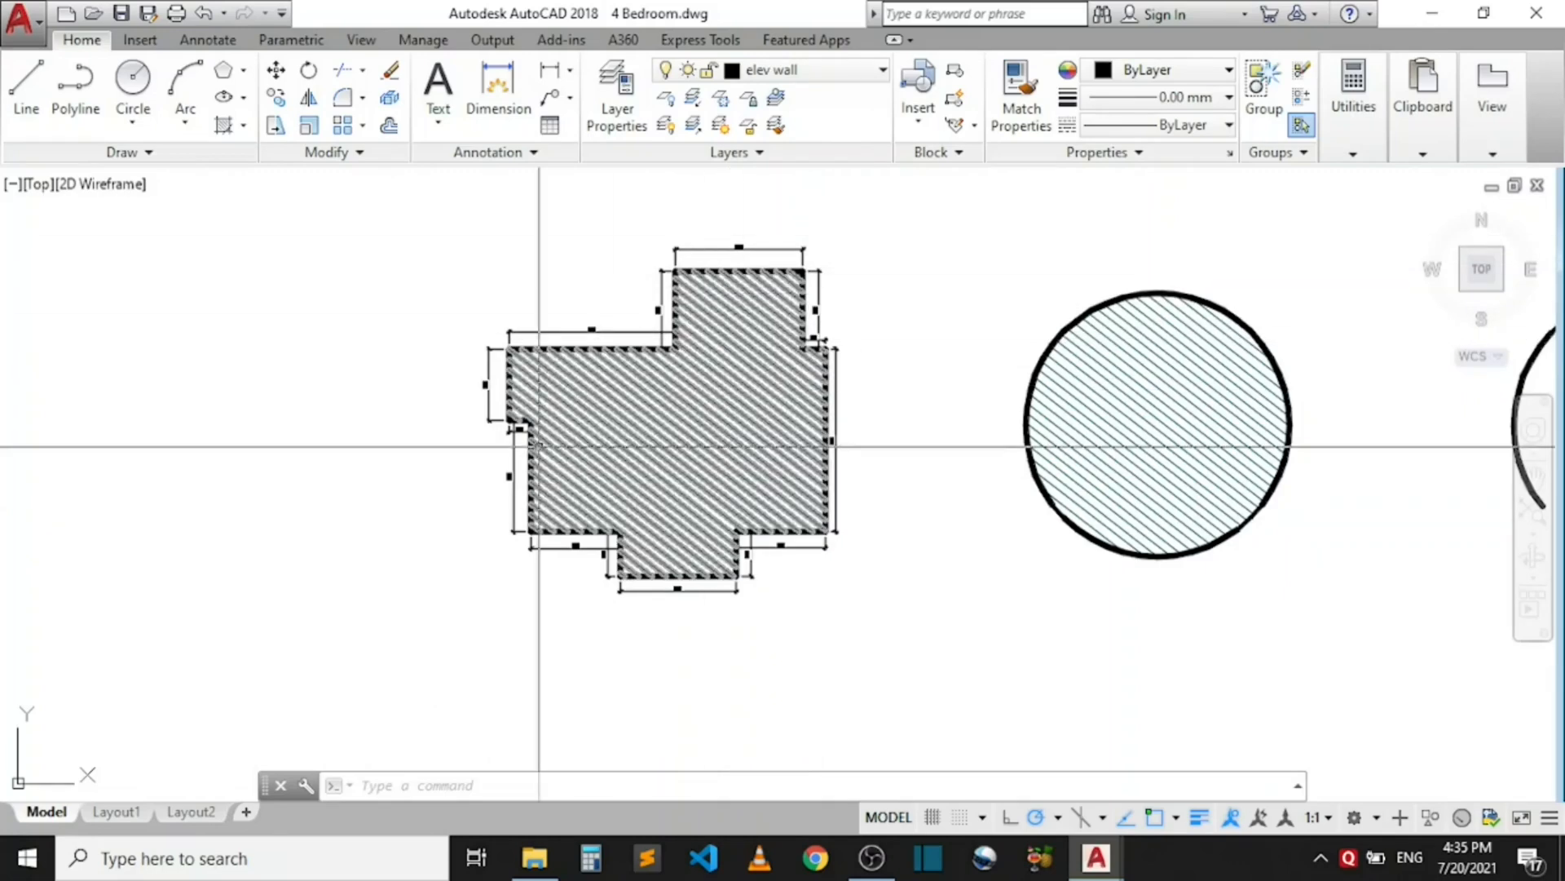
scroll(538, 446, "down", 1)
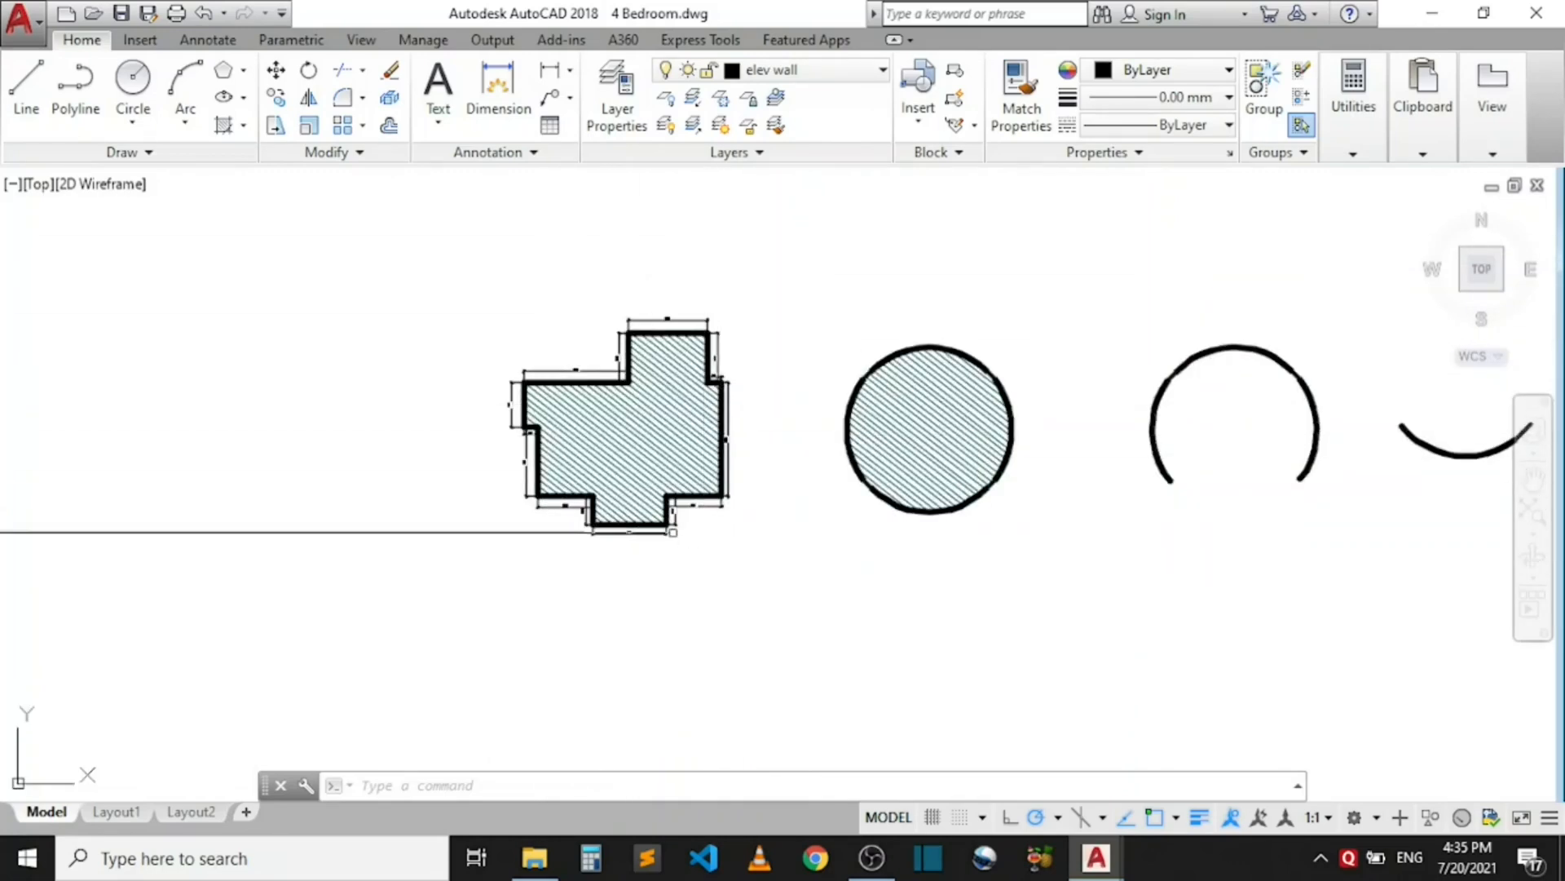
scroll(571, 359, "up", 5)
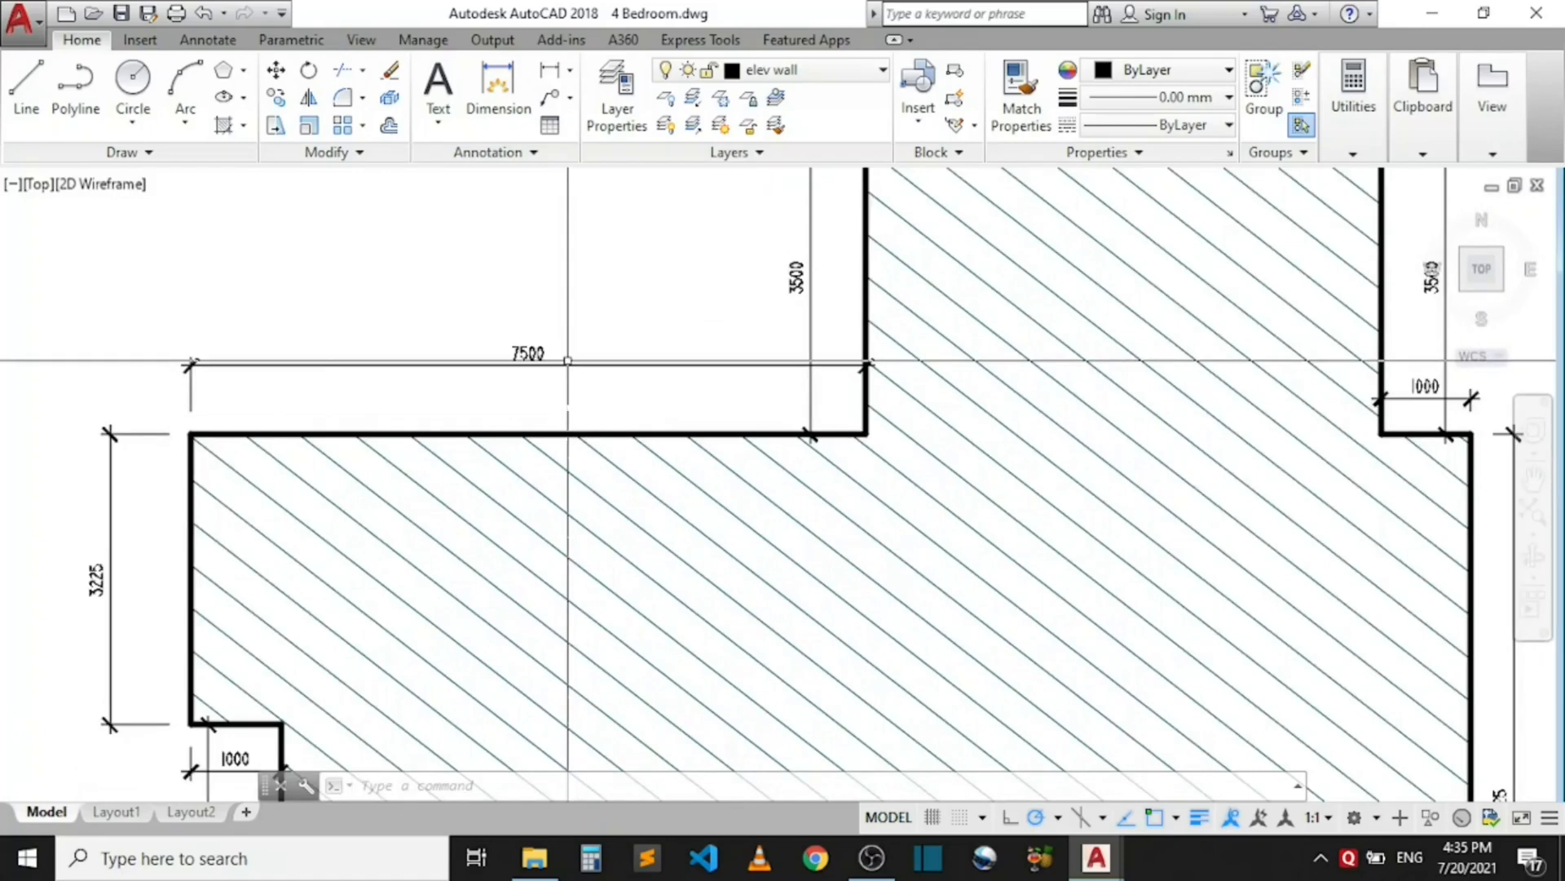
scroll(571, 360, "down", 3)
scroll(619, 420, "up", 2)
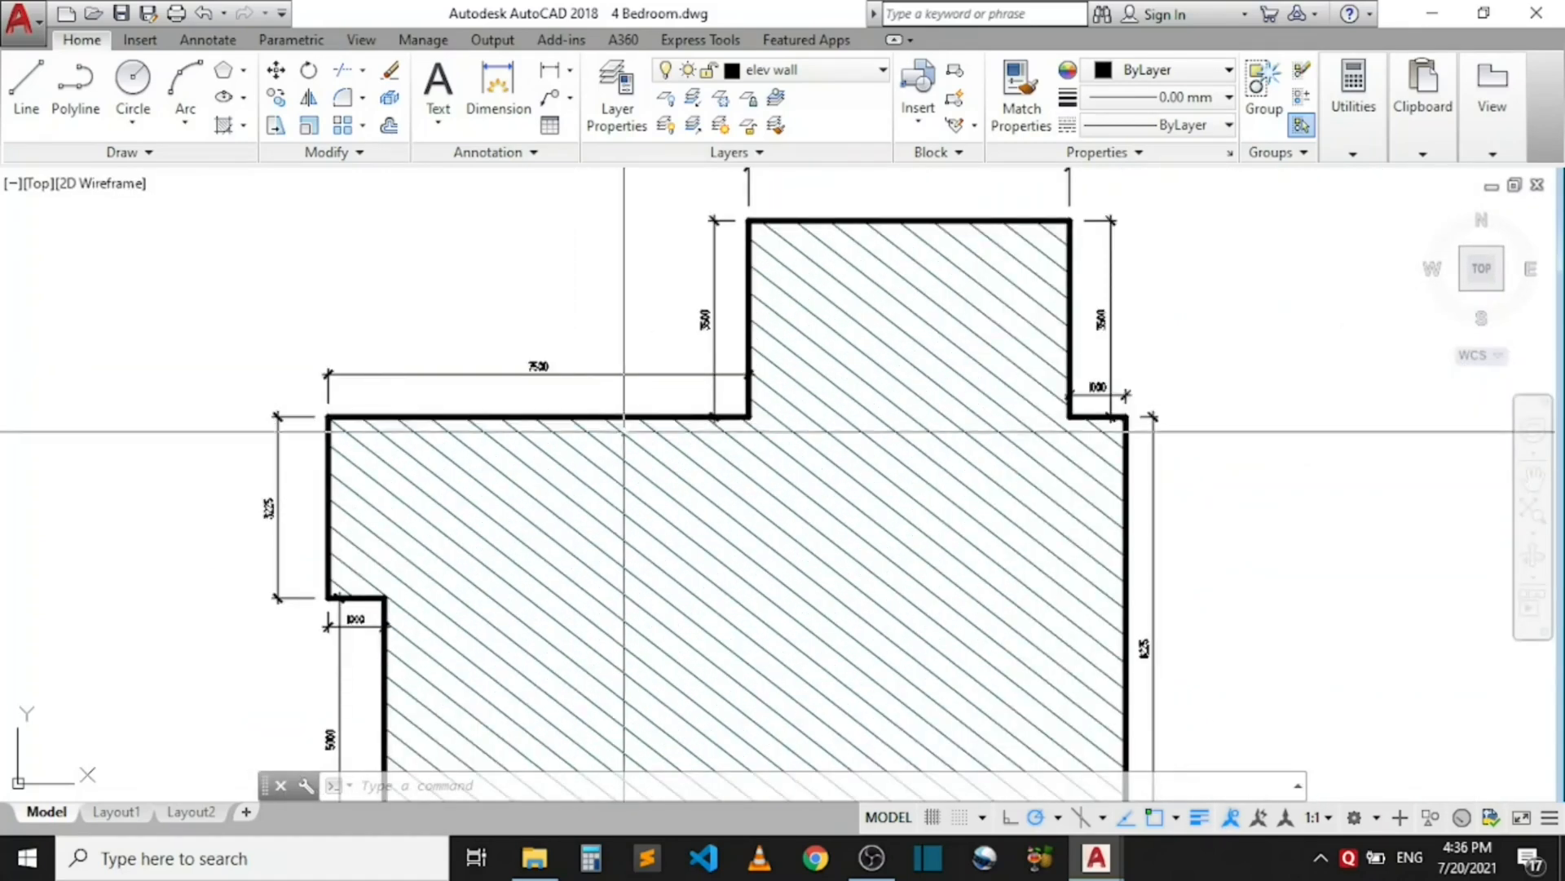
scroll(573, 374, "down", 3)
scroll(572, 374, "up", 3)
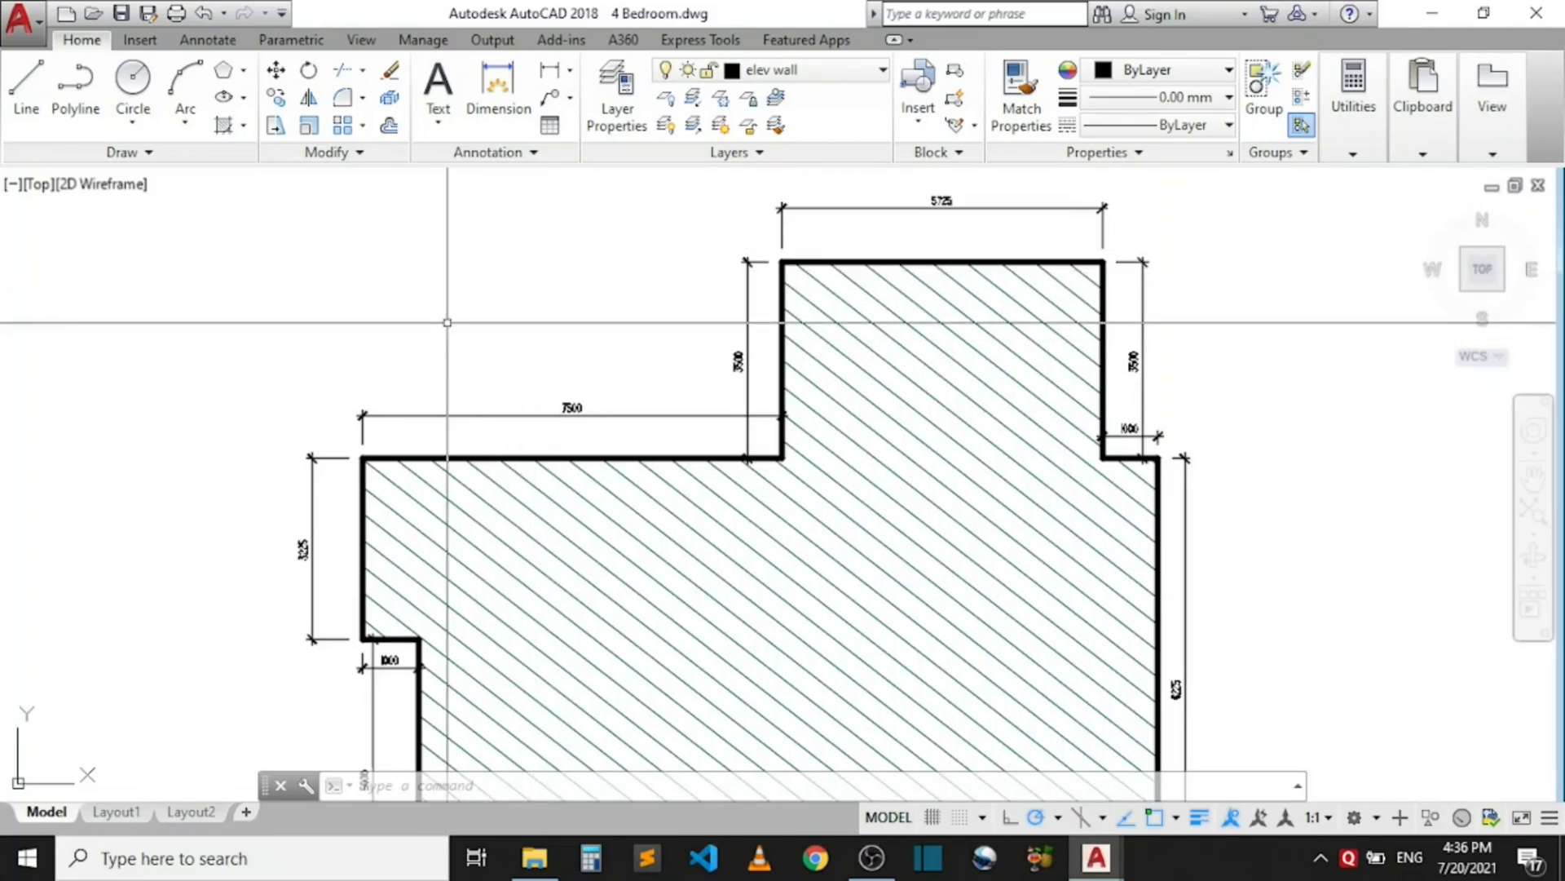
scroll(738, 391, "up", 4)
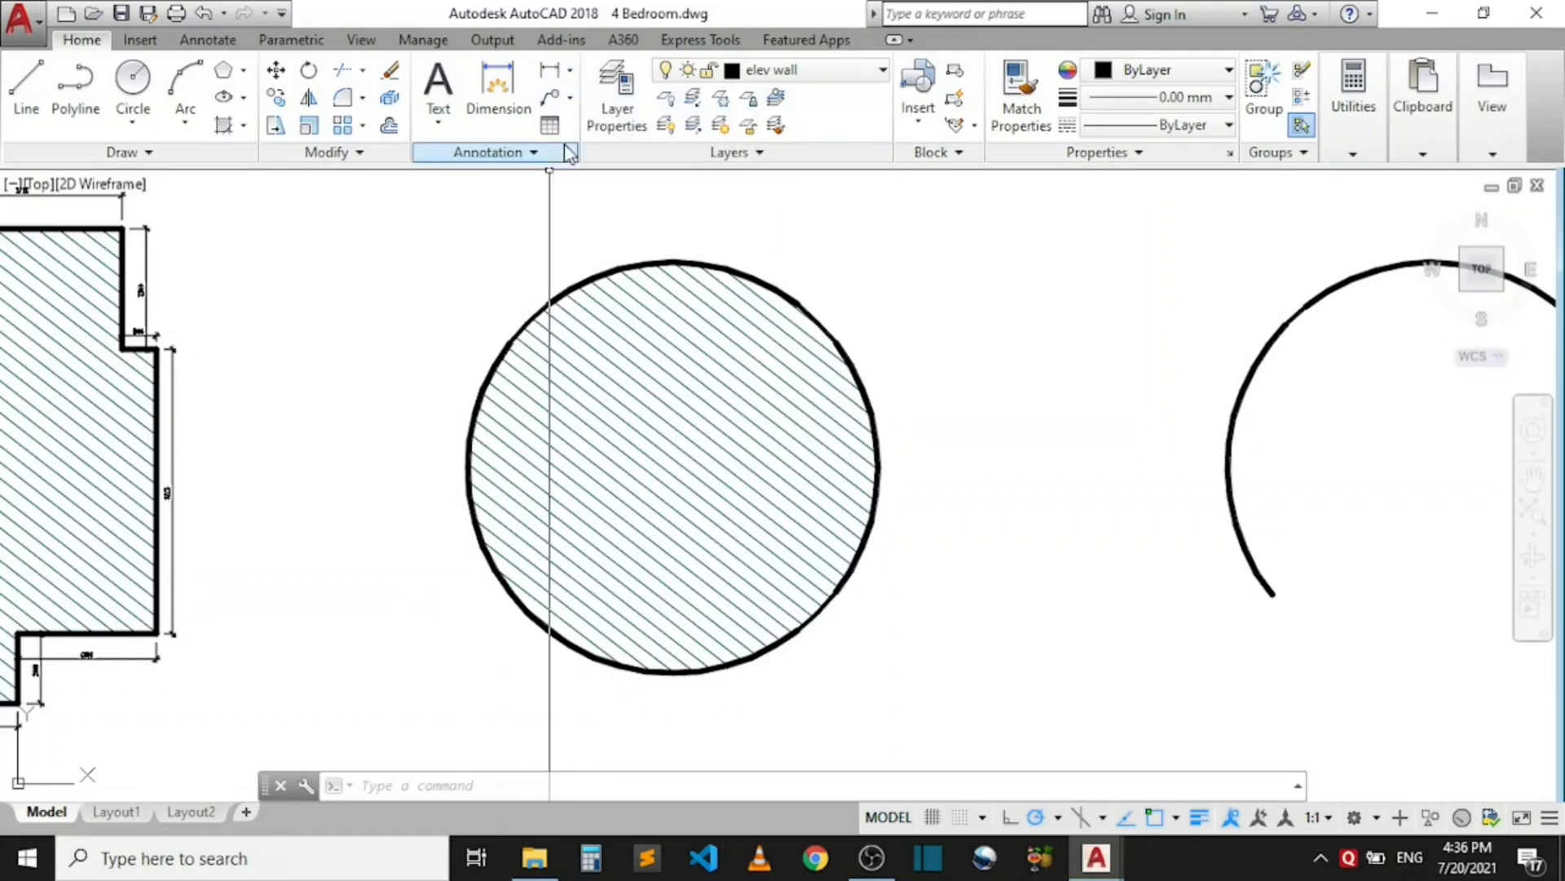
left_click(571, 71)
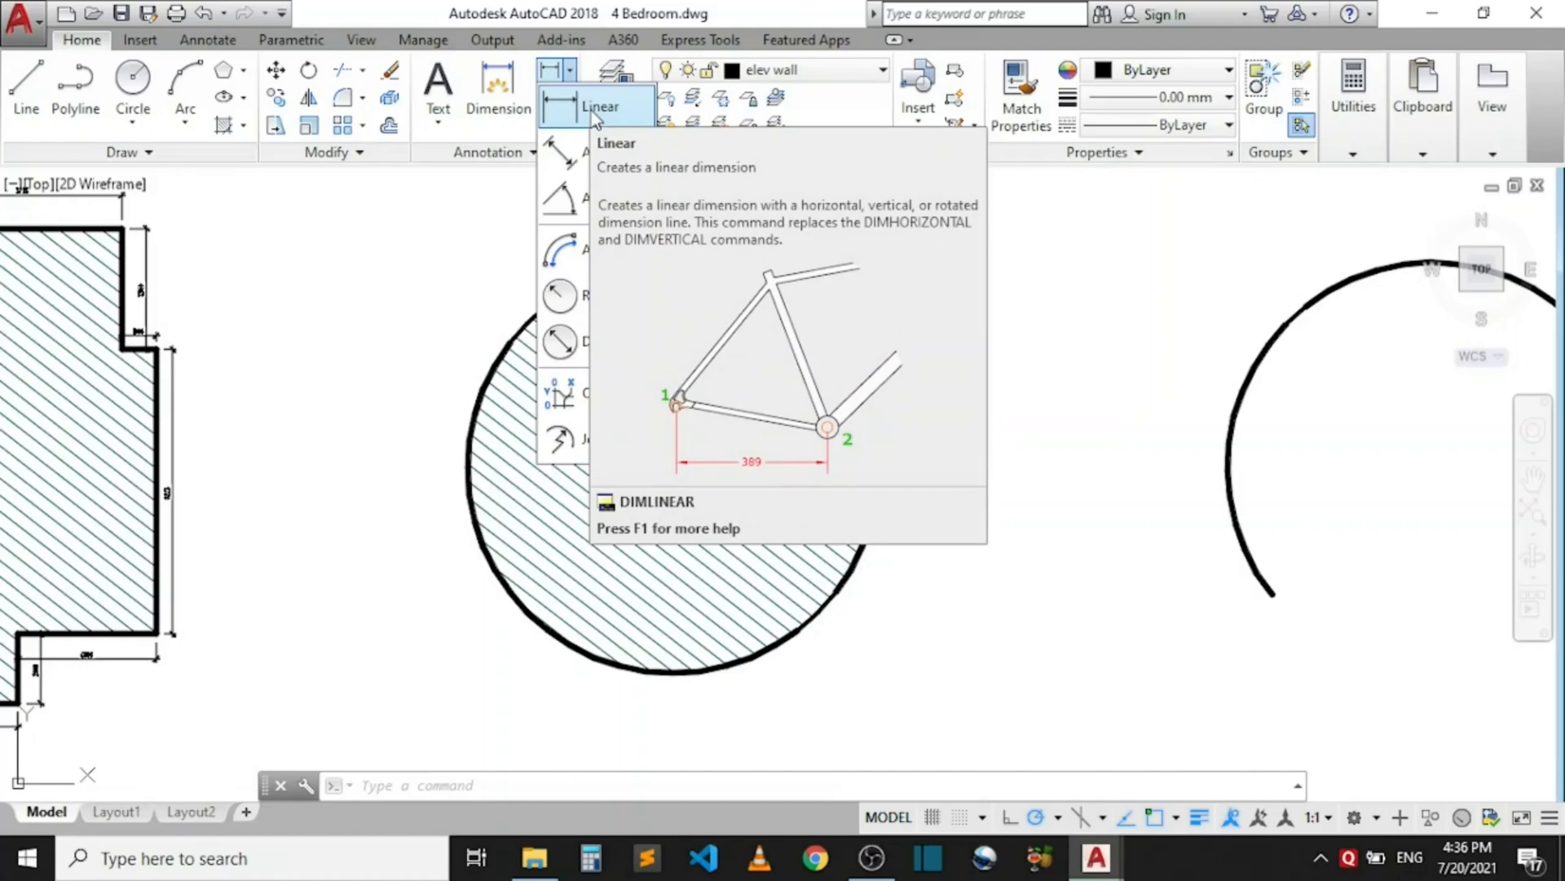
left_click(591, 114)
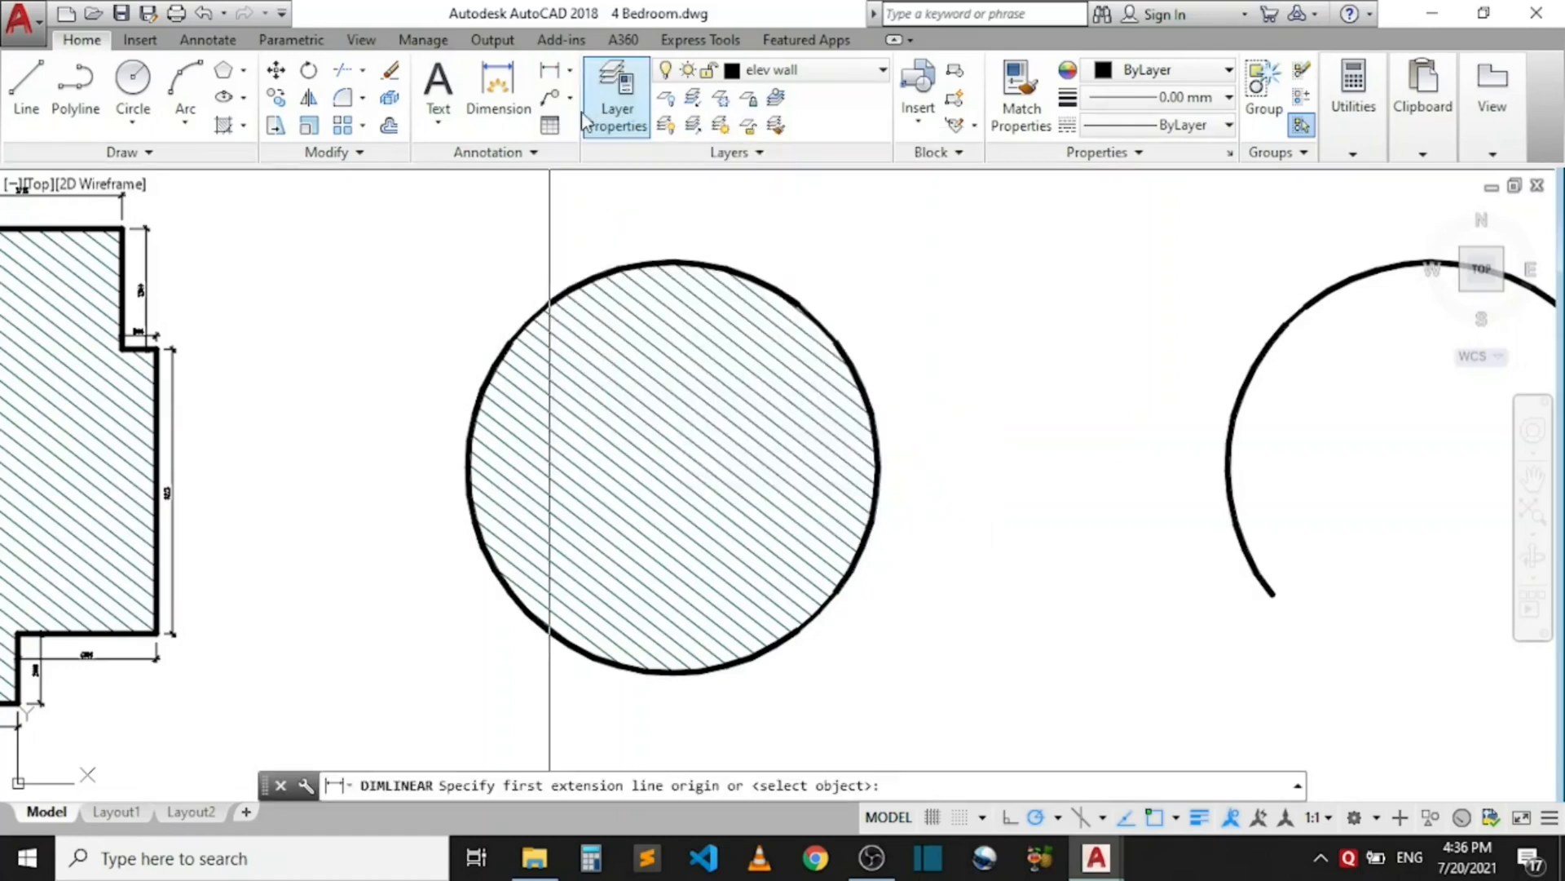
left_click(469, 484)
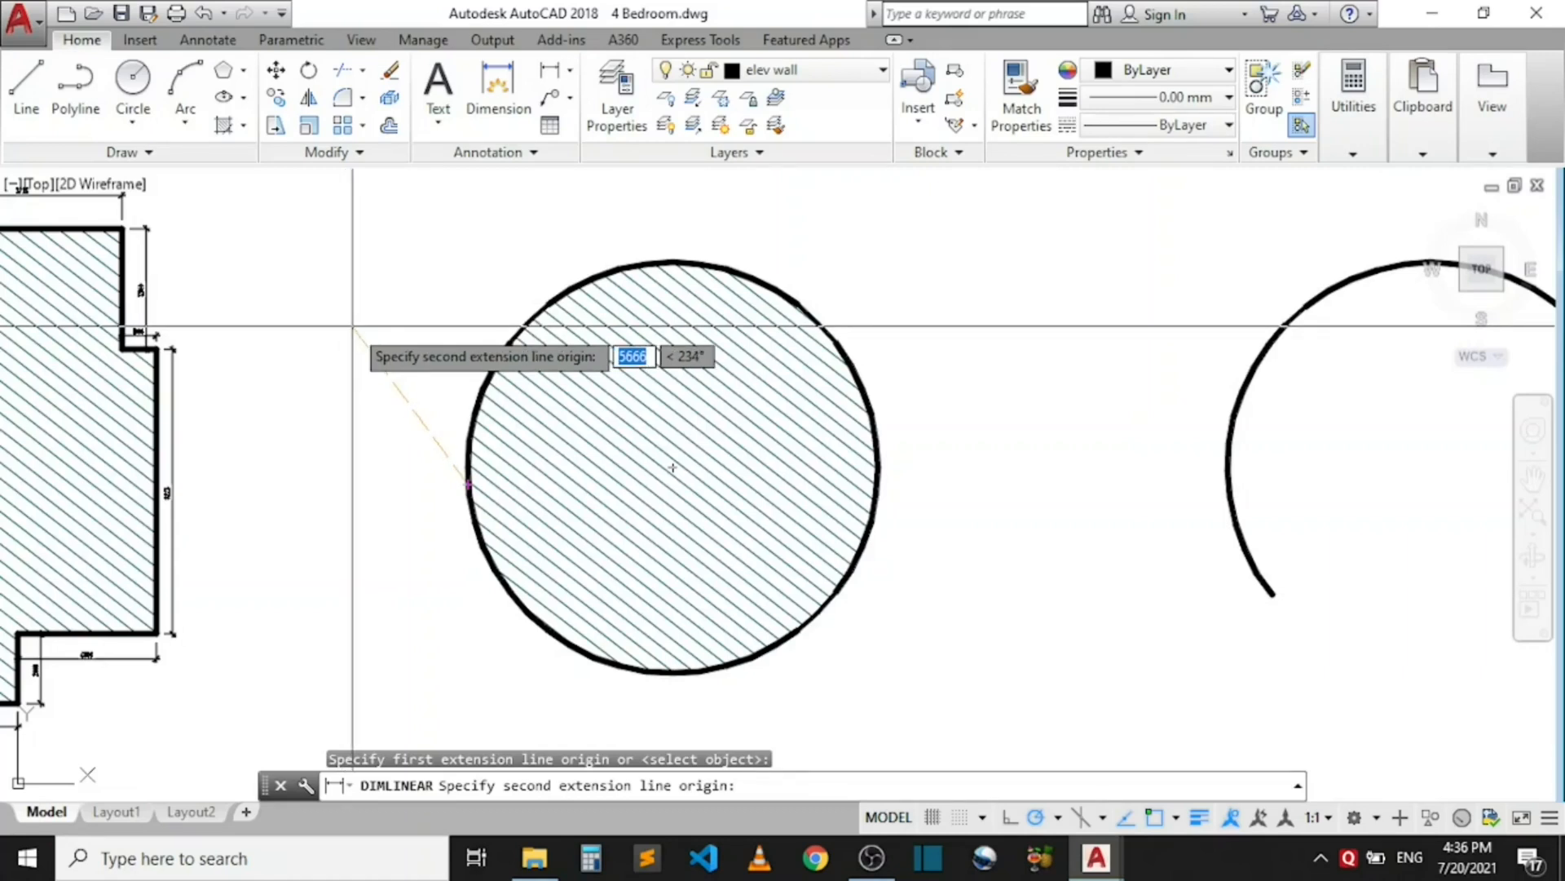
key("Escape")
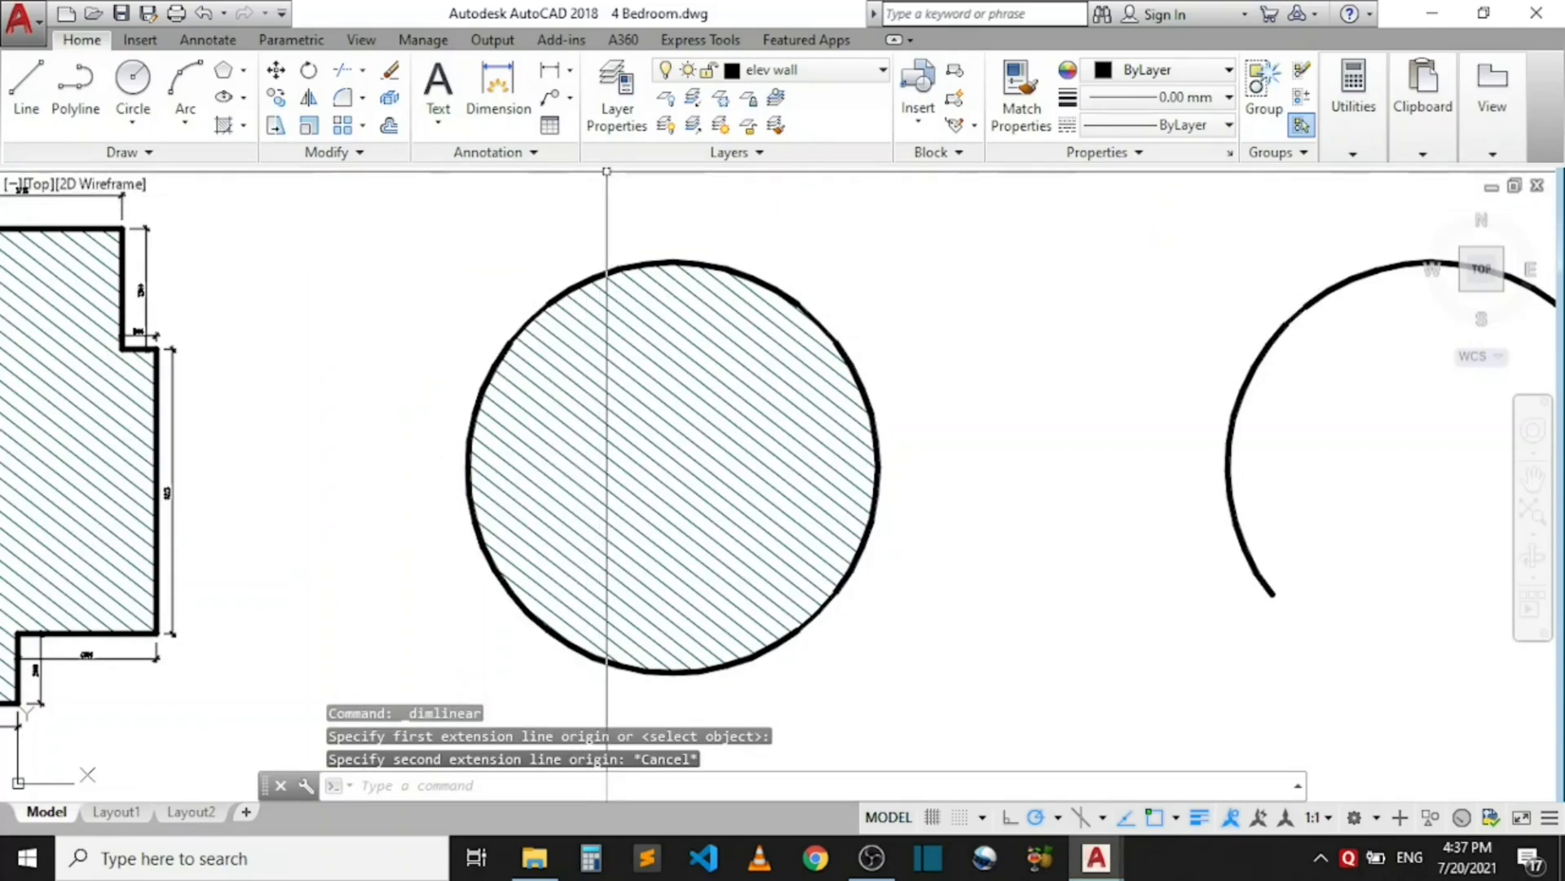
- Look over the row of sample shapes, from the dimensioned outline and the circle to the arcs and the pentagon
left_click(569, 70)
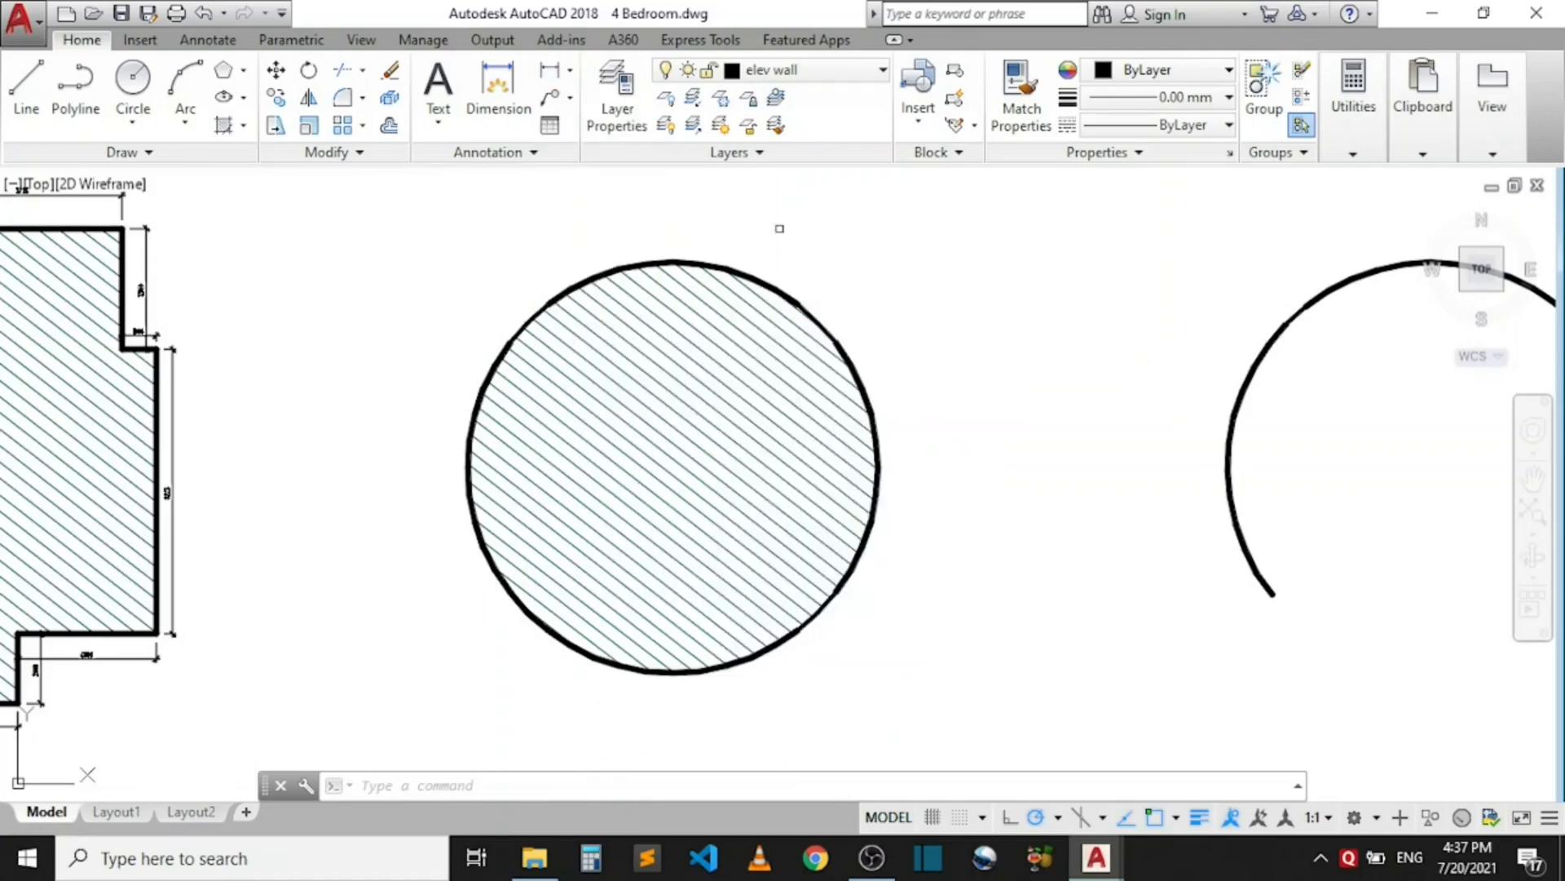
scroll(1125, 472, "down", 2)
scroll(1182, 467, "up", 2)
middle_click_drag(1162, 464, 1042, 444)
scroll(987, 441, "down", 4)
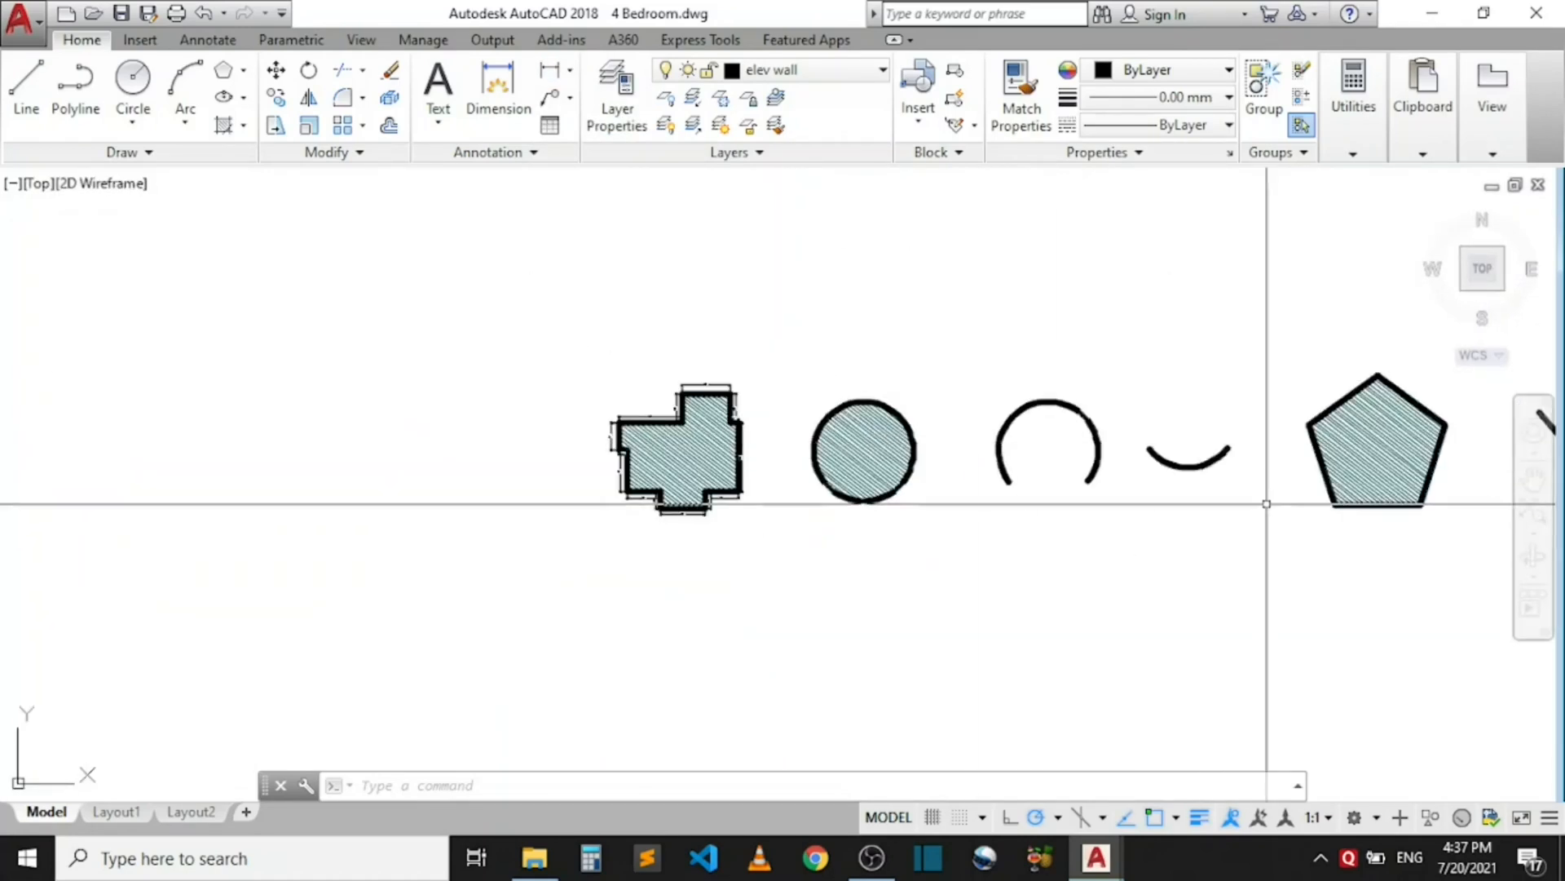
scroll(897, 446, "up", 4)
scroll(930, 473, "up", 2)
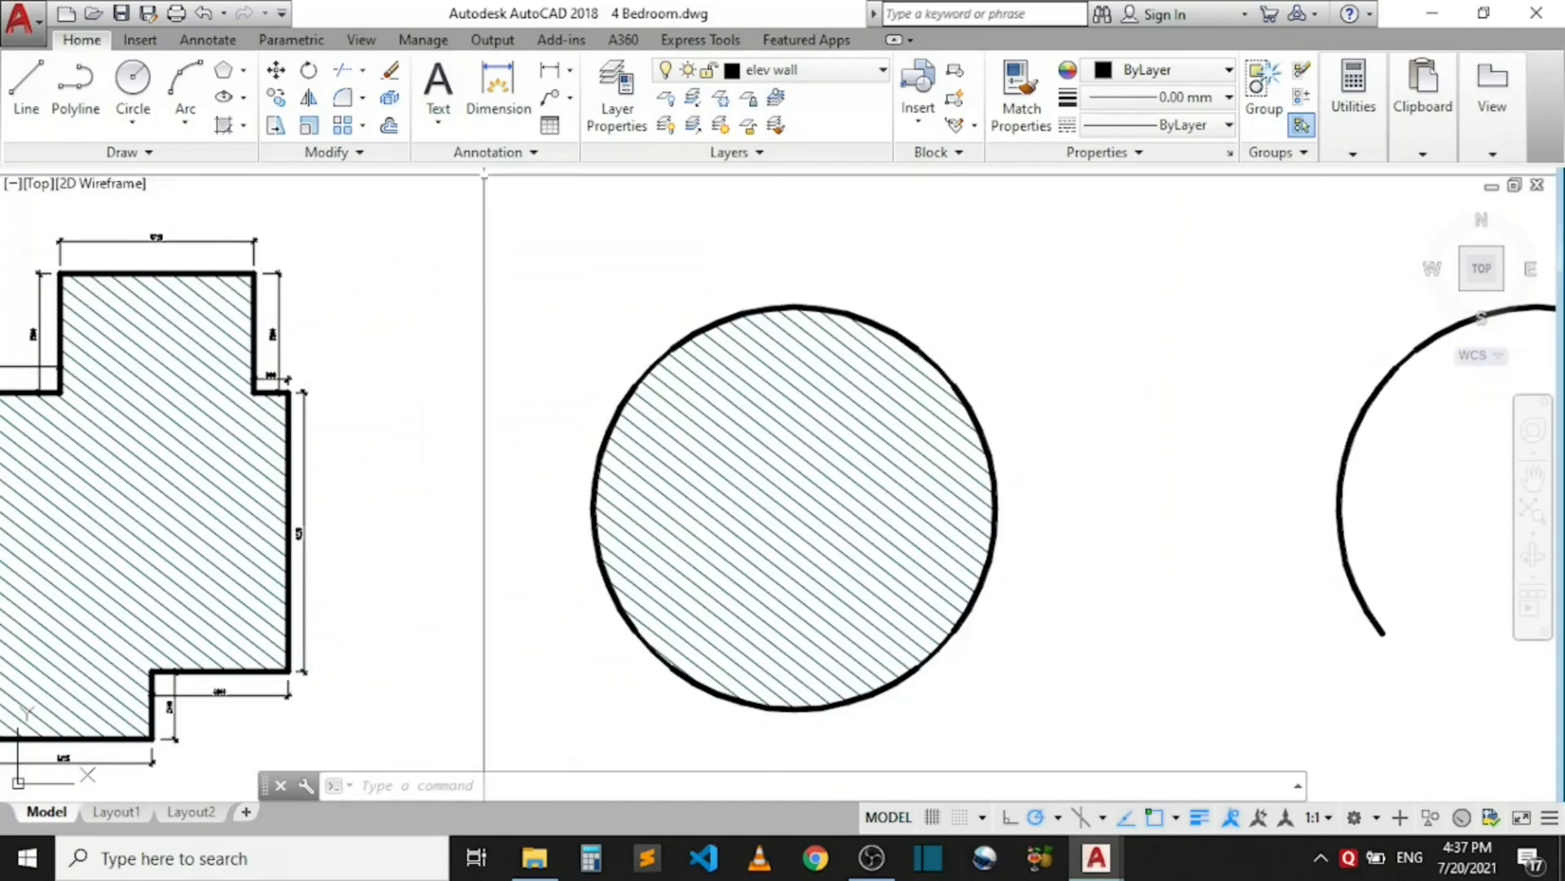
- Add a radius dimension to the hatched circle, with its text just outside the upper-right part of the circumference
left_click(573, 71)
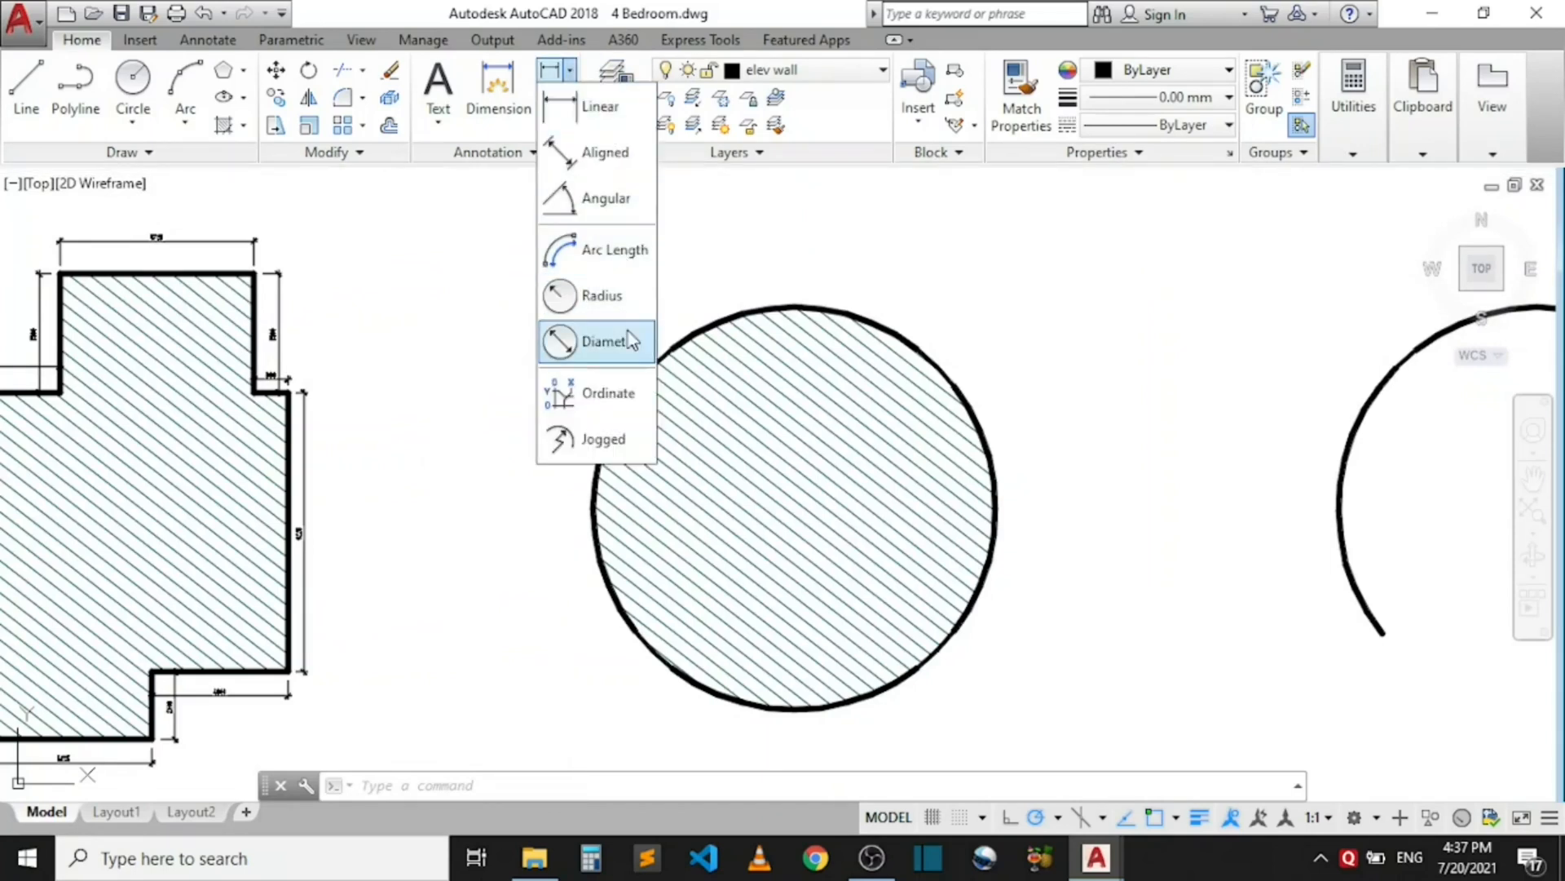
left_click(624, 310)
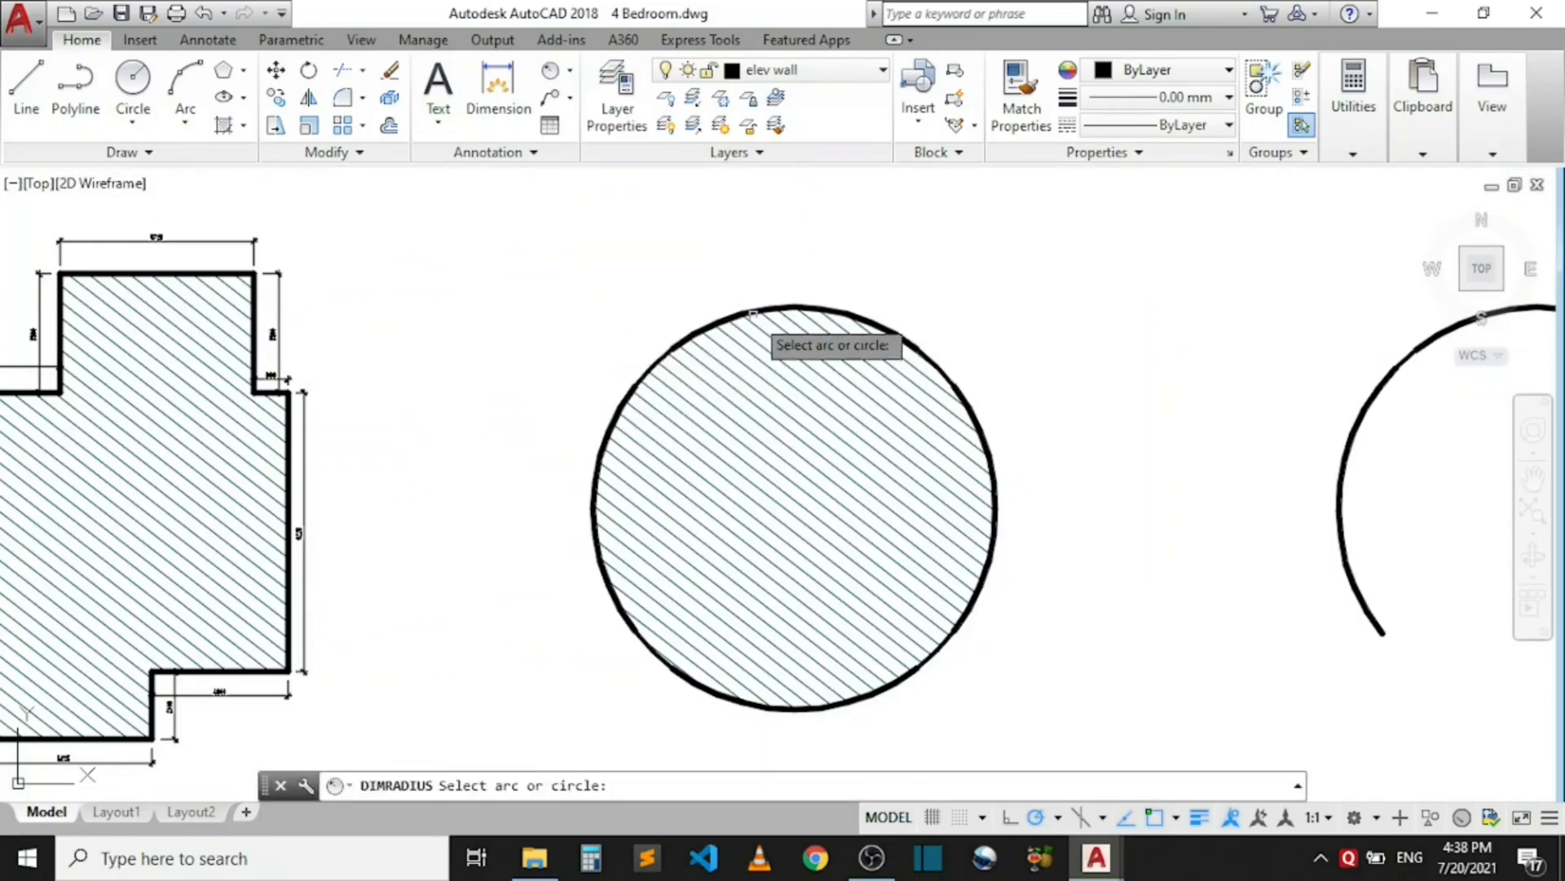
left_click(929, 358)
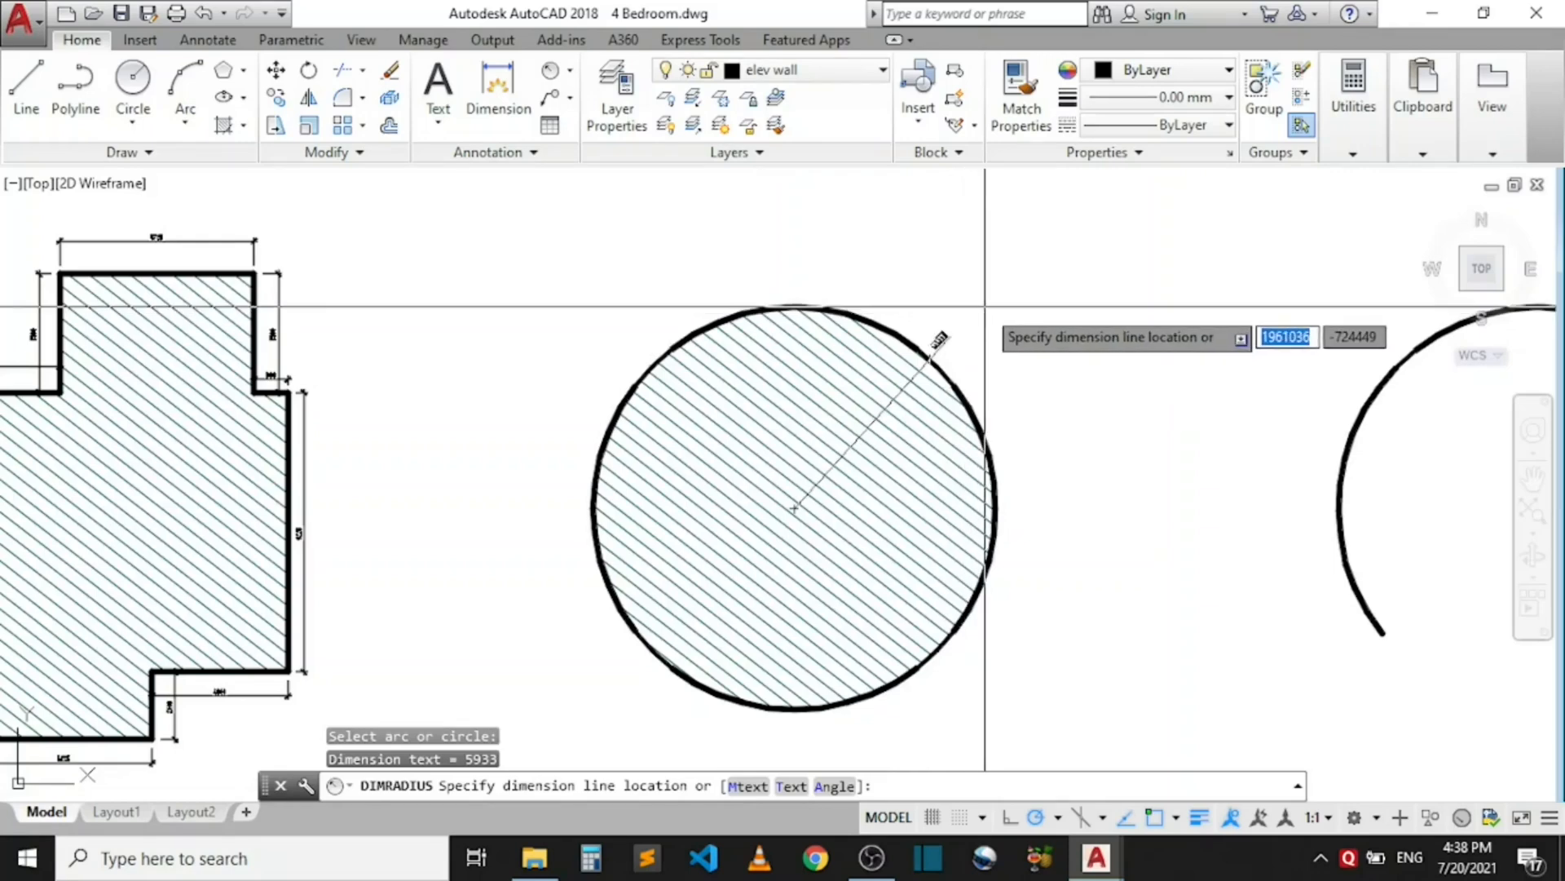
scroll(943, 339, "up", 6)
scroll(889, 318, "down", 6)
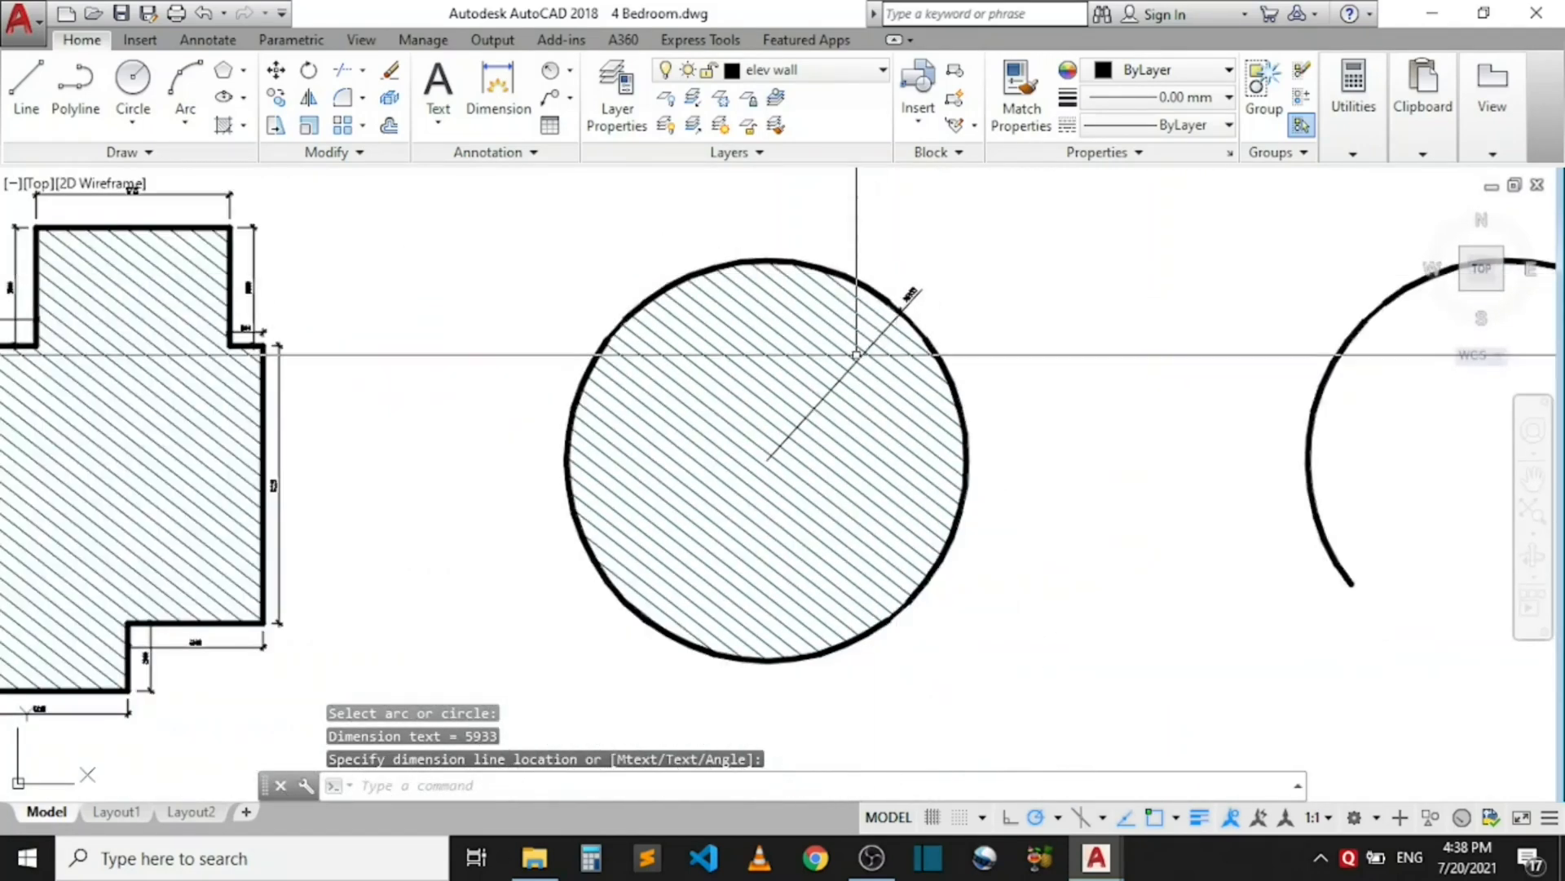
scroll(750, 478, "up", 8)
scroll(750, 478, "down", 8)
scroll(944, 273, "up", 8)
scroll(884, 326, "down", 5)
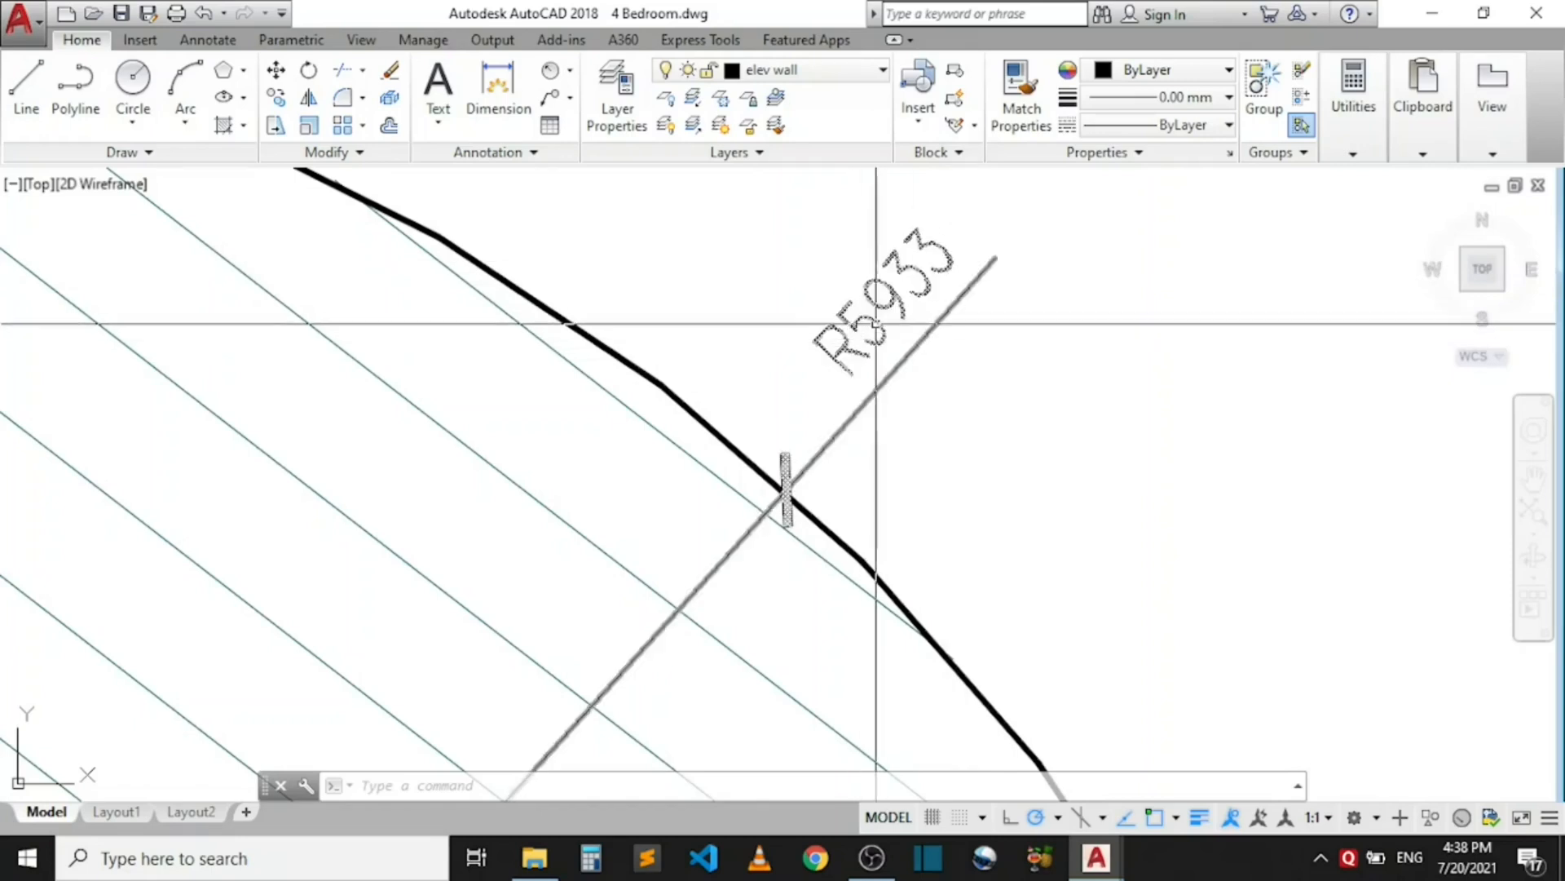
scroll(876, 318, "down", 6)
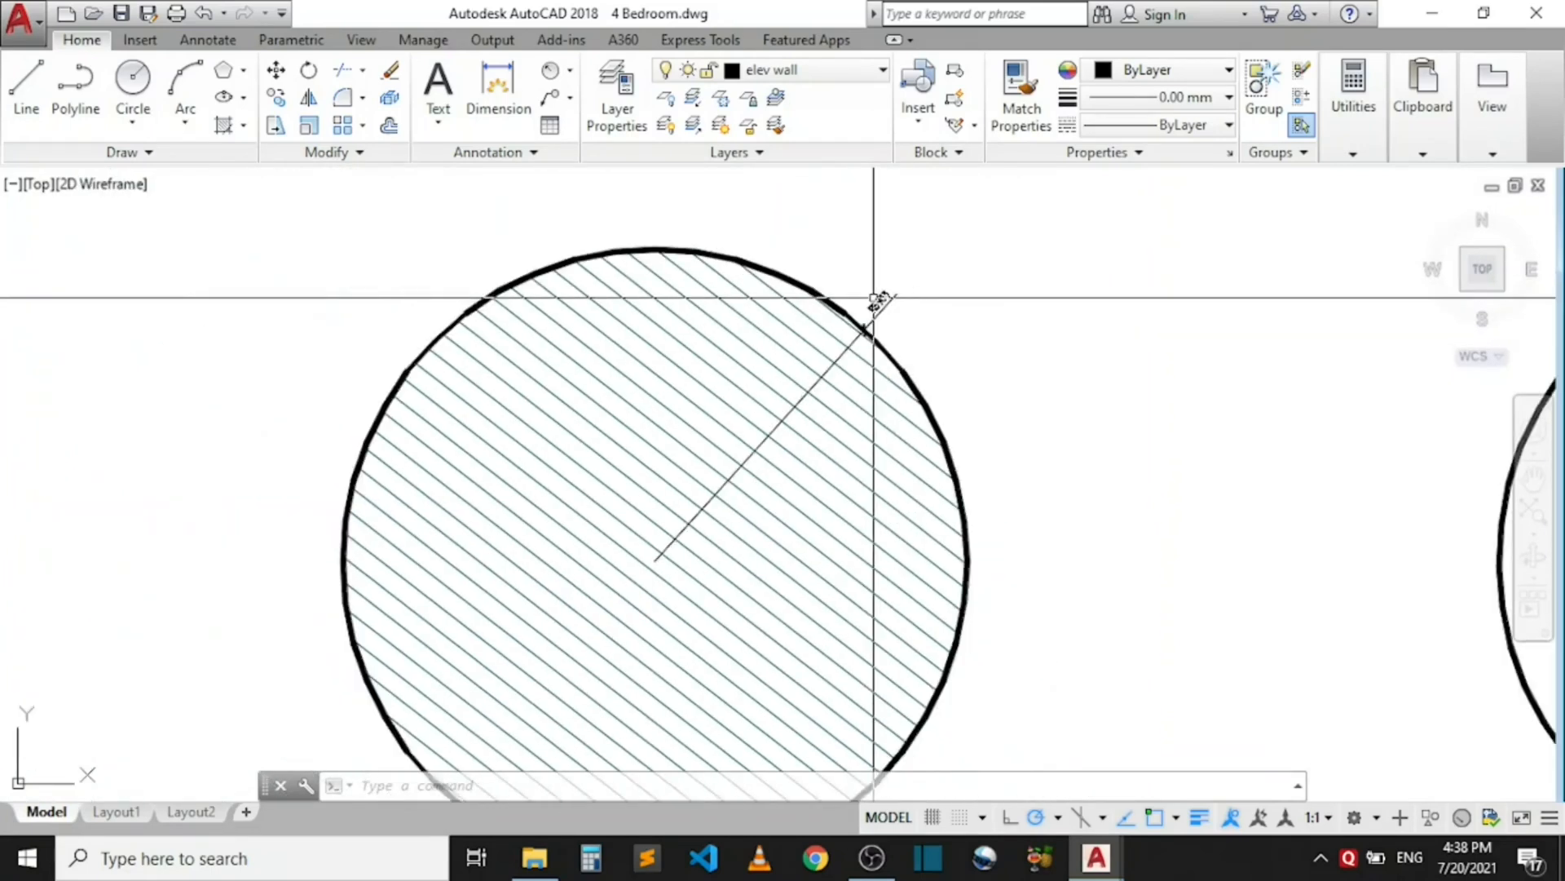
scroll(874, 298, "down", 2)
- Add a diameter dimension to the hatched circle, with its text just outside the upper-left part of the circumference
left_click(874, 303)
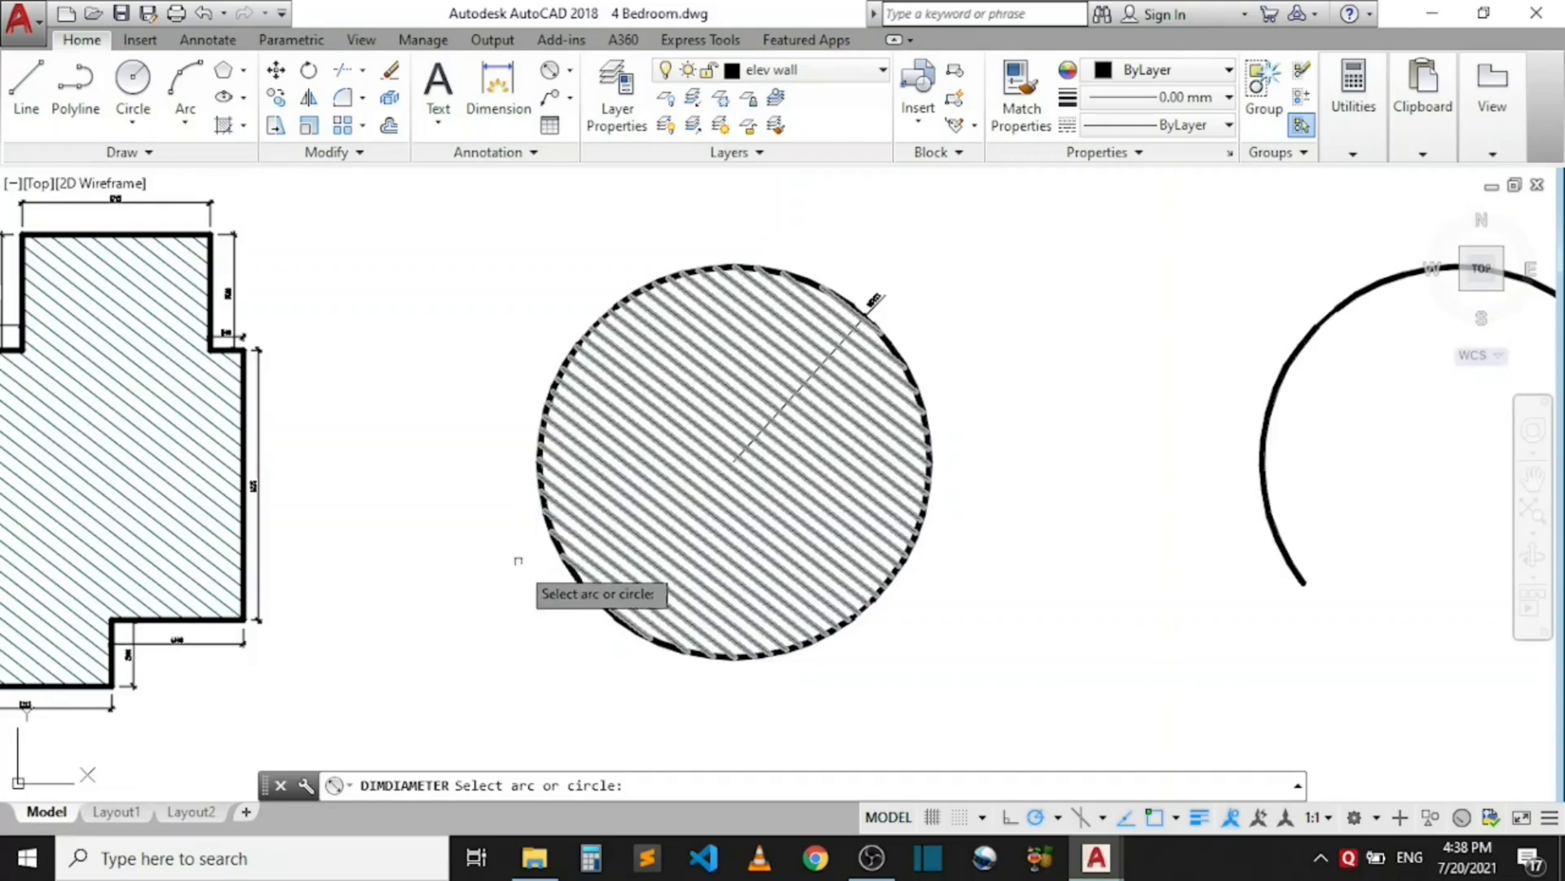
scroll(610, 357, "up", 5)
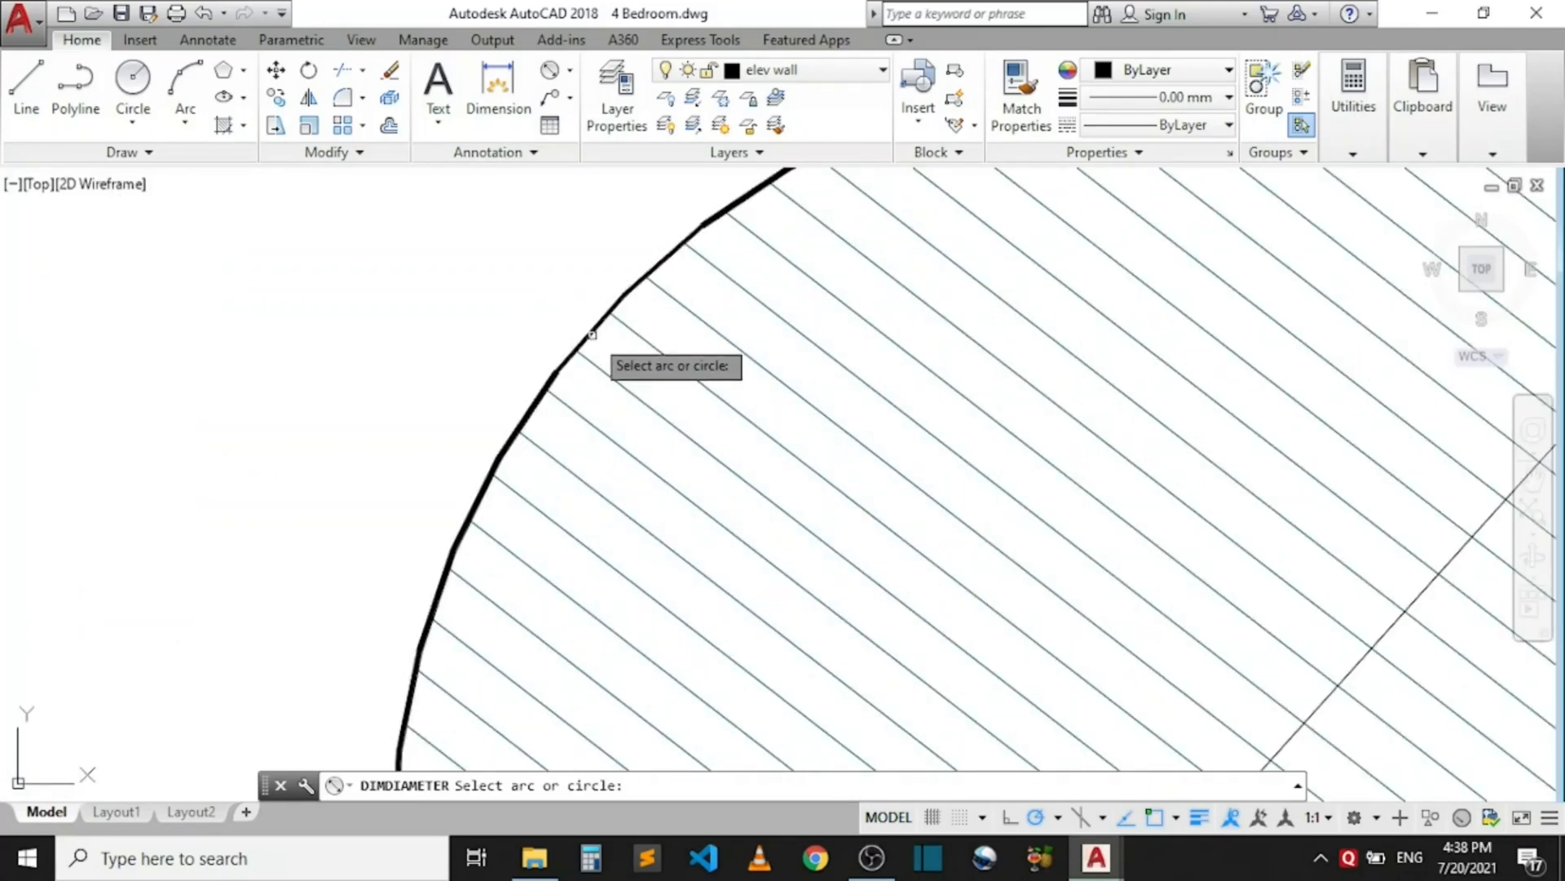
left_click(592, 330)
scroll(554, 331, "down", 5)
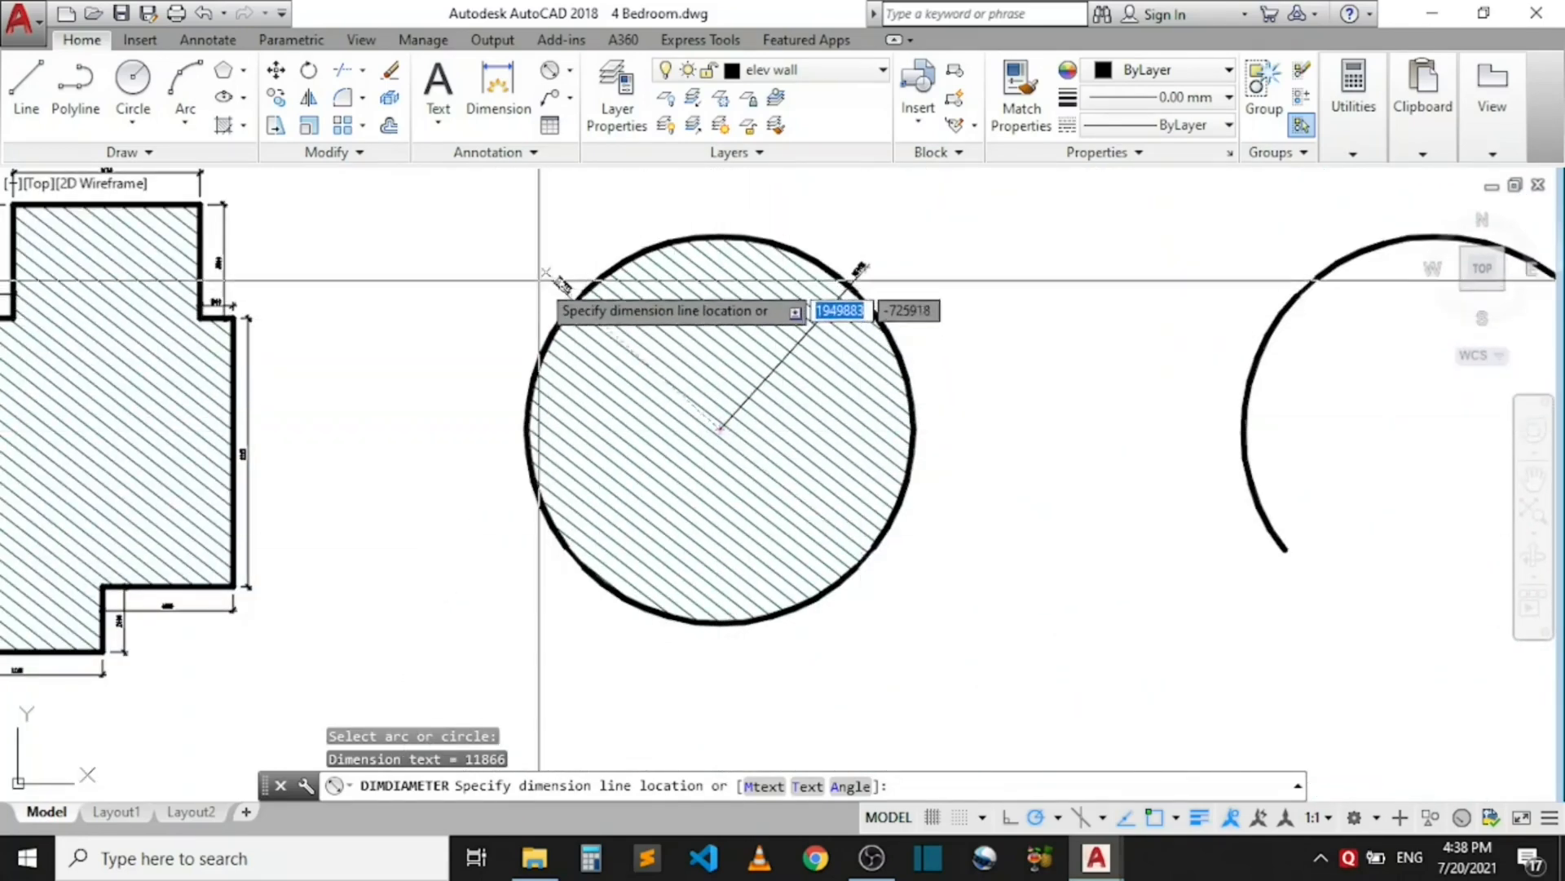
scroll(582, 296, "up", 3)
left_click(567, 309)
scroll(569, 303, "up", 5)
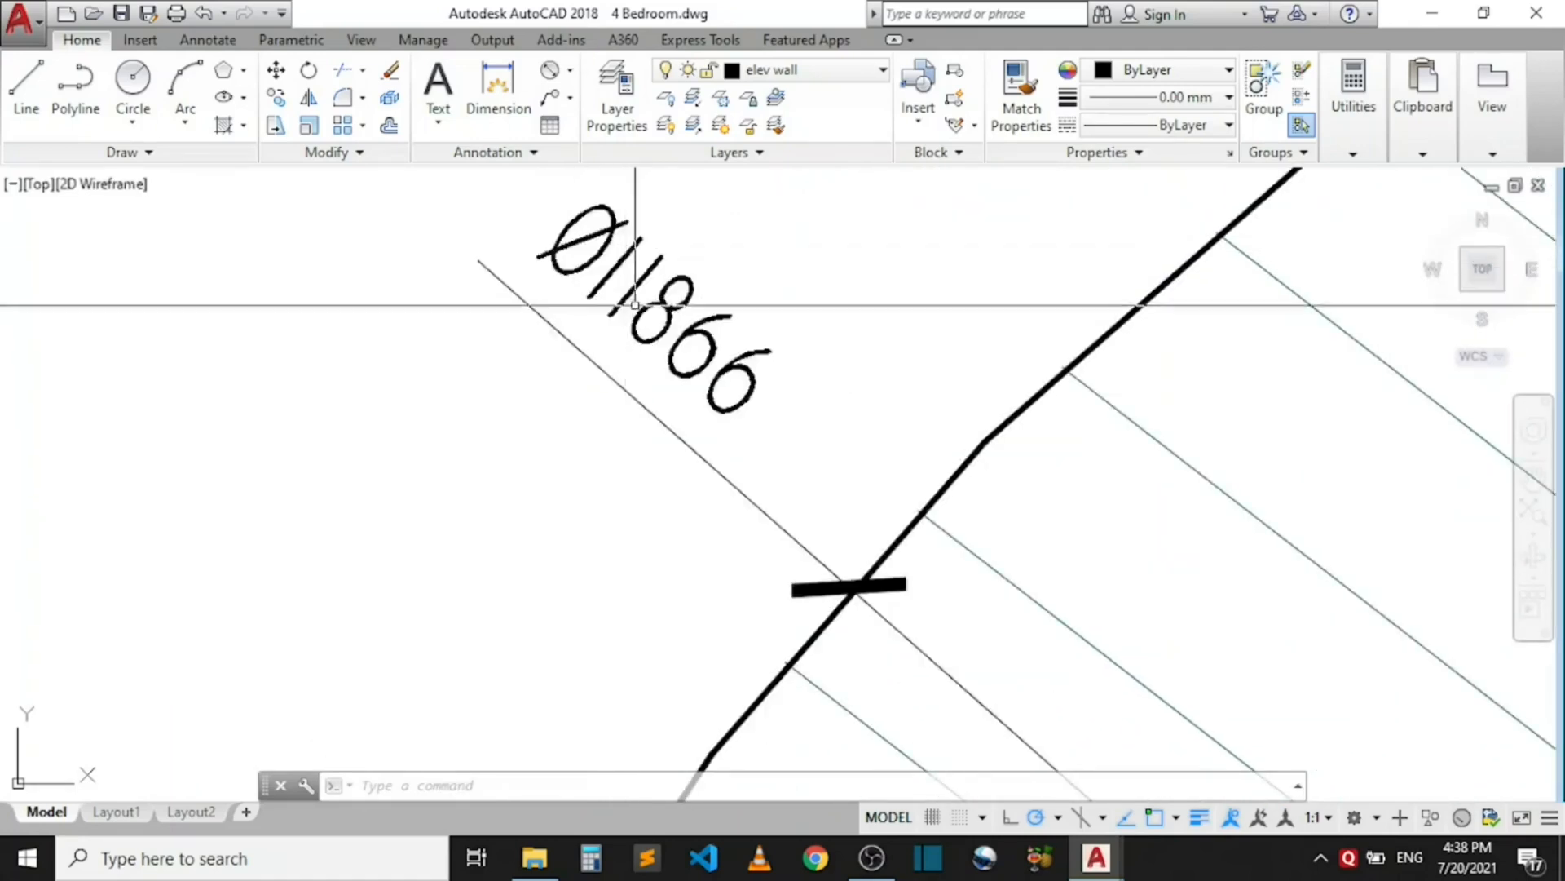
scroll(618, 322, "down", 8)
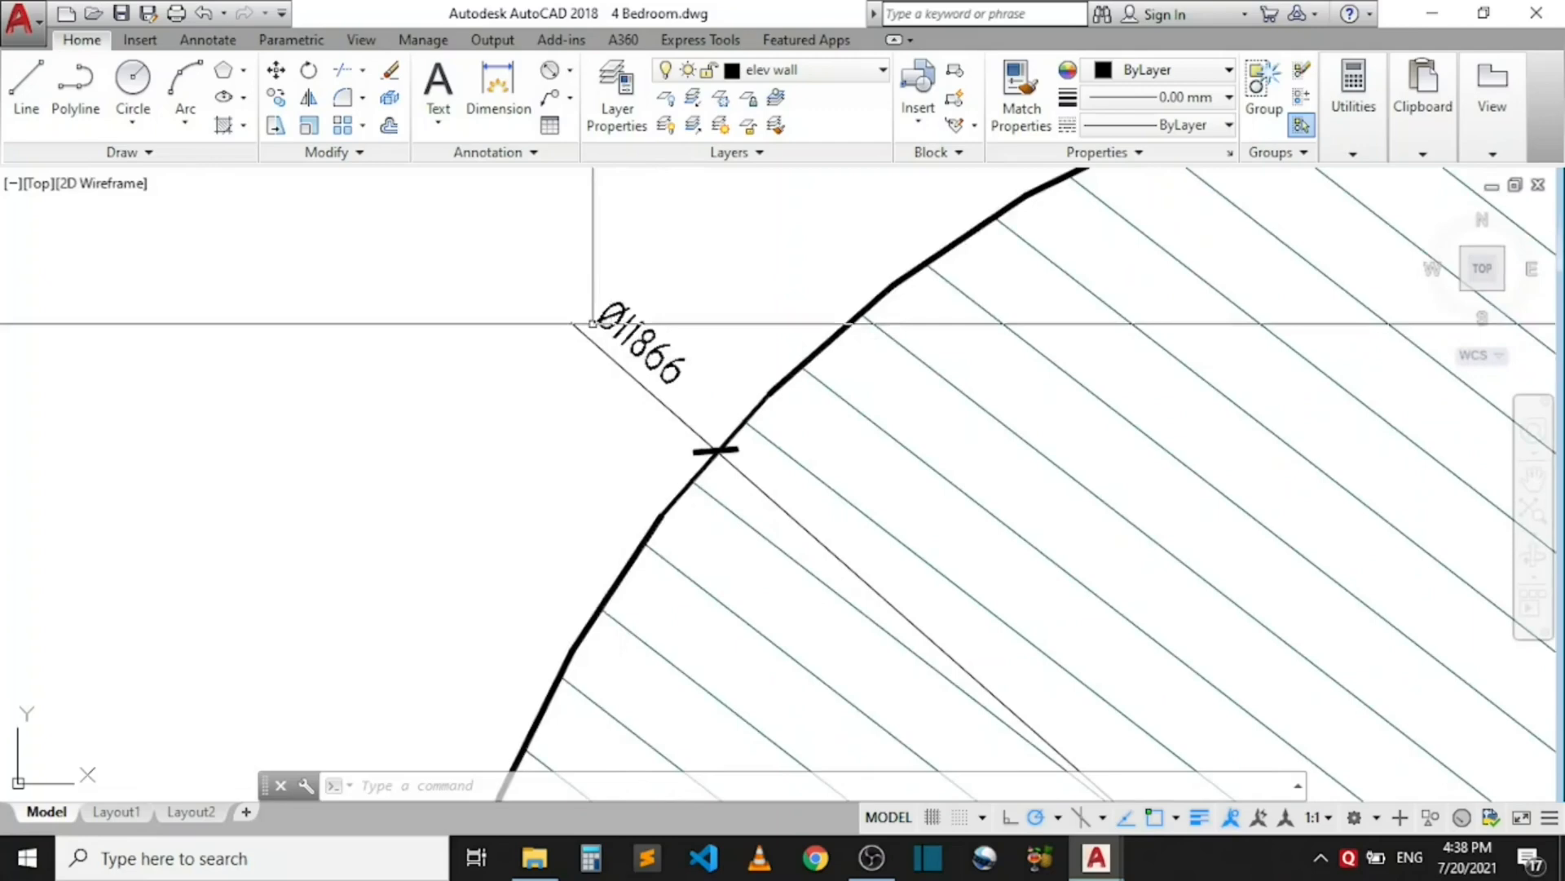
scroll(693, 342, "up", 3)
scroll(758, 416, "down", 7)
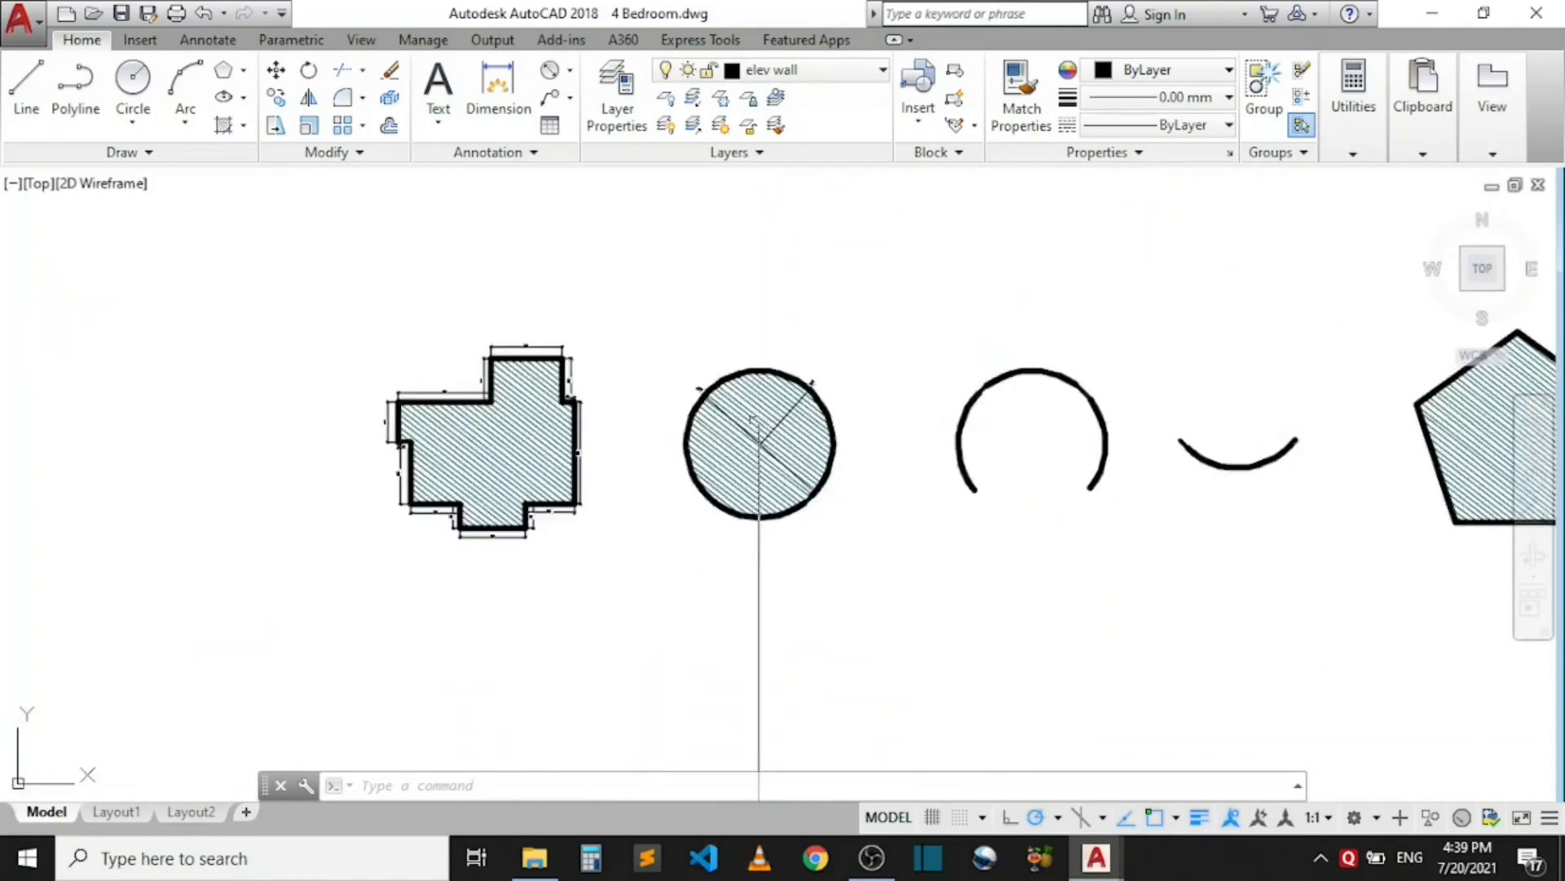
- Add an arc length dimension to the large open arc, placing the dimension line just outside the curve
scroll(836, 393, "up", 6)
scroll(836, 393, "down", 6)
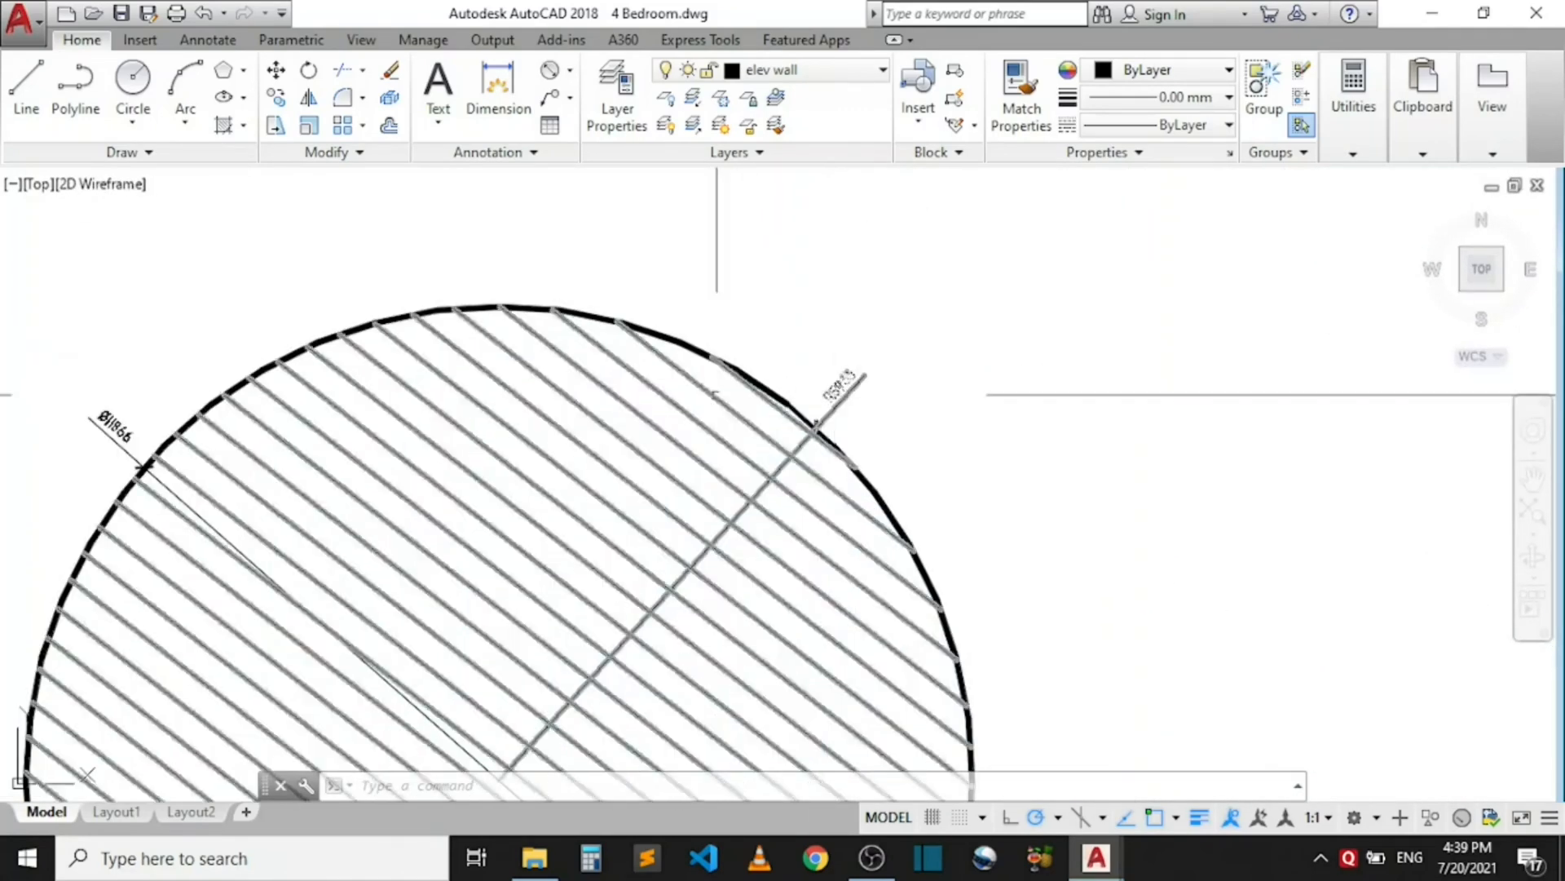
scroll(1024, 430, "up", 6)
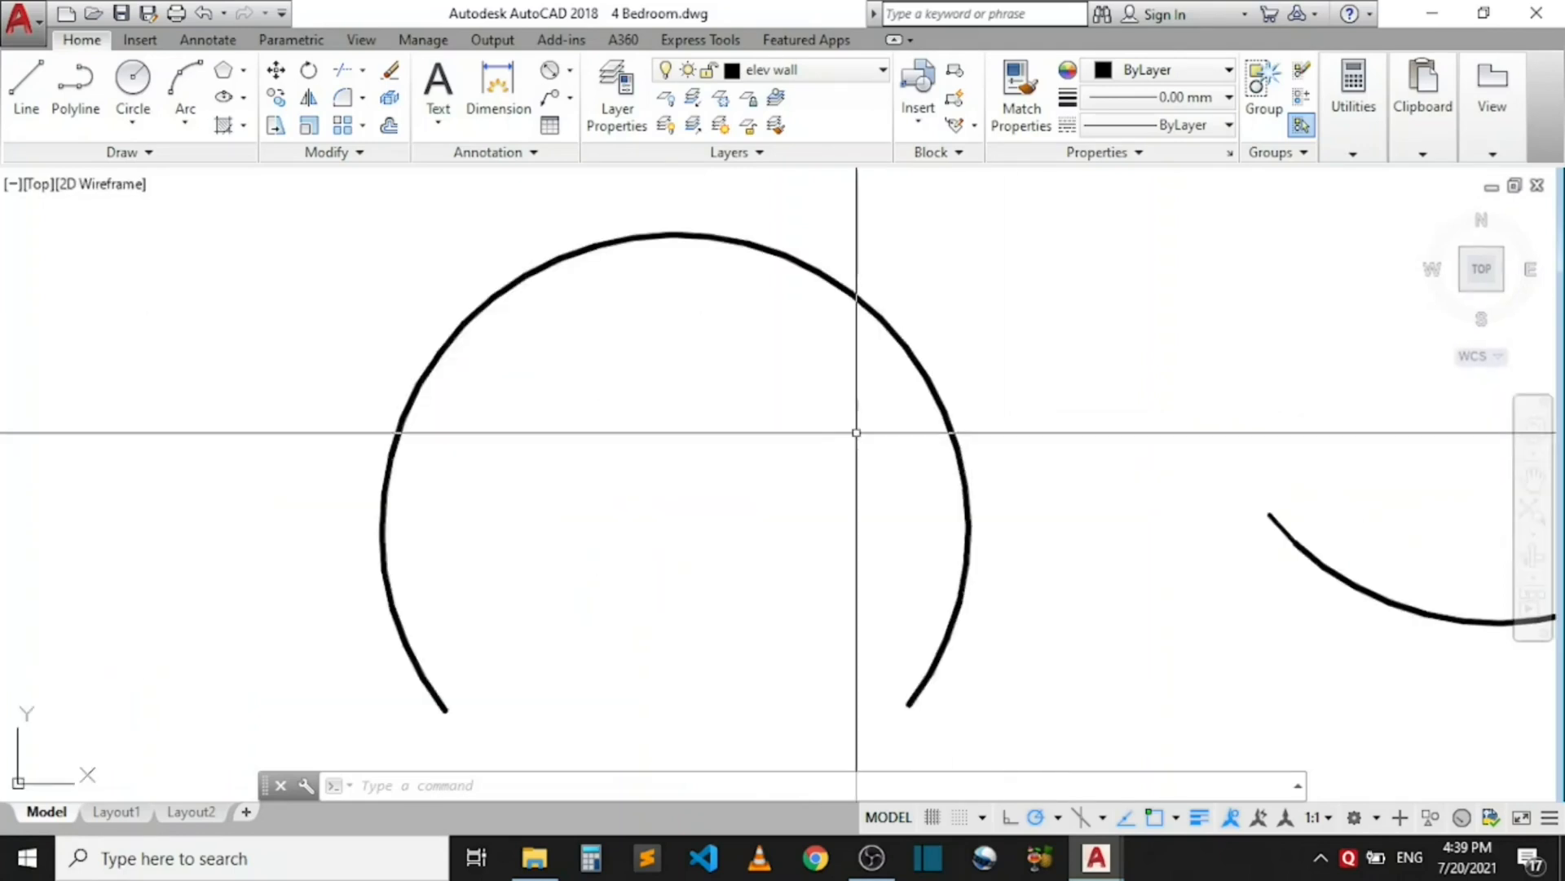
scroll(742, 432, "down", 4)
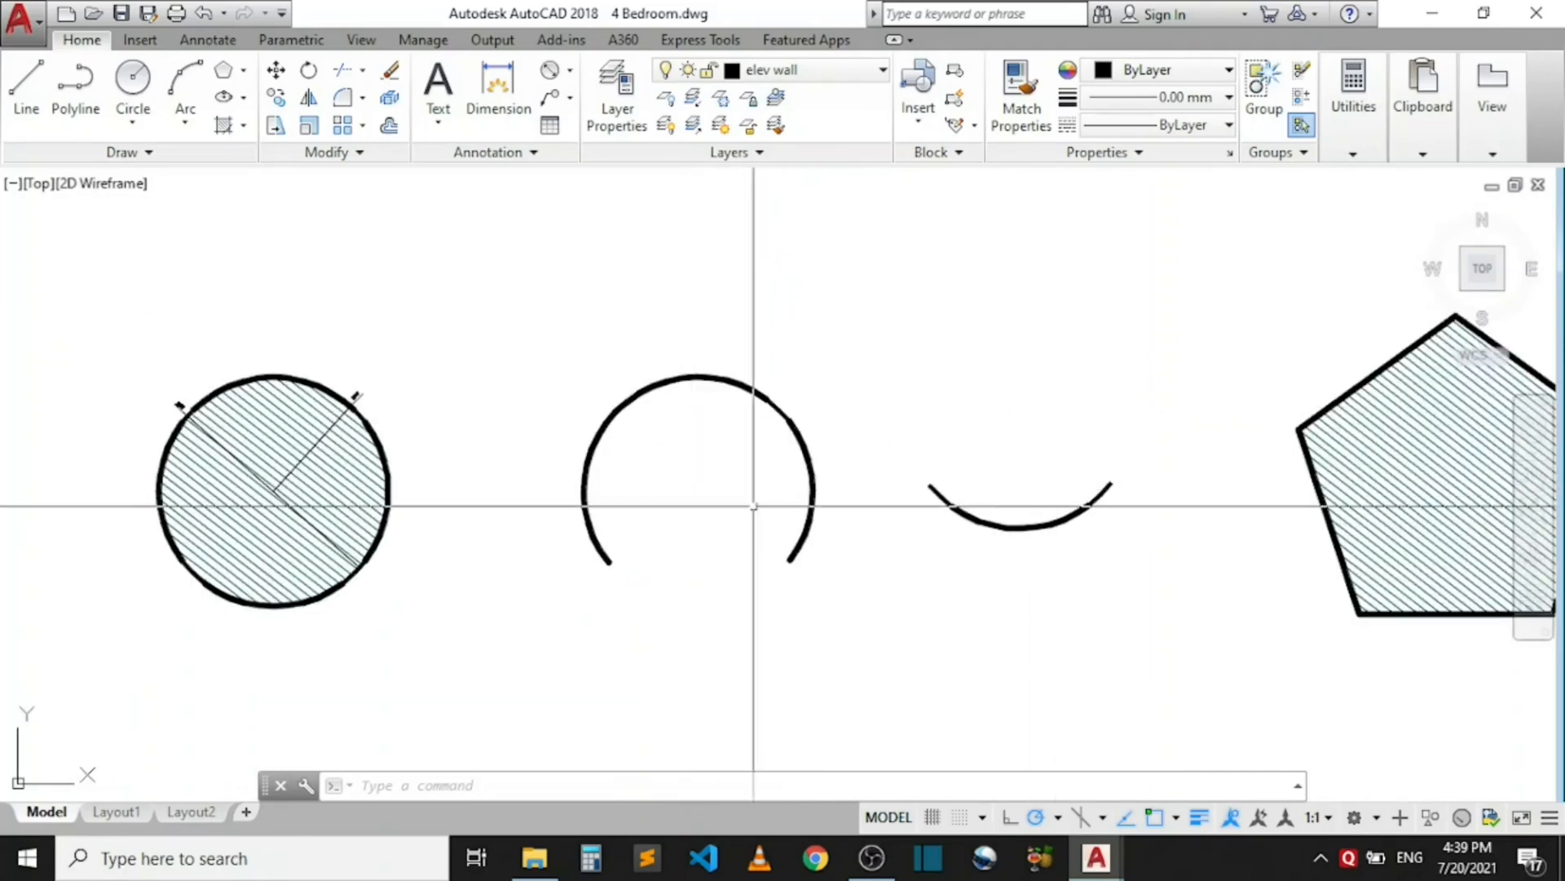
scroll(734, 525, "up", 2)
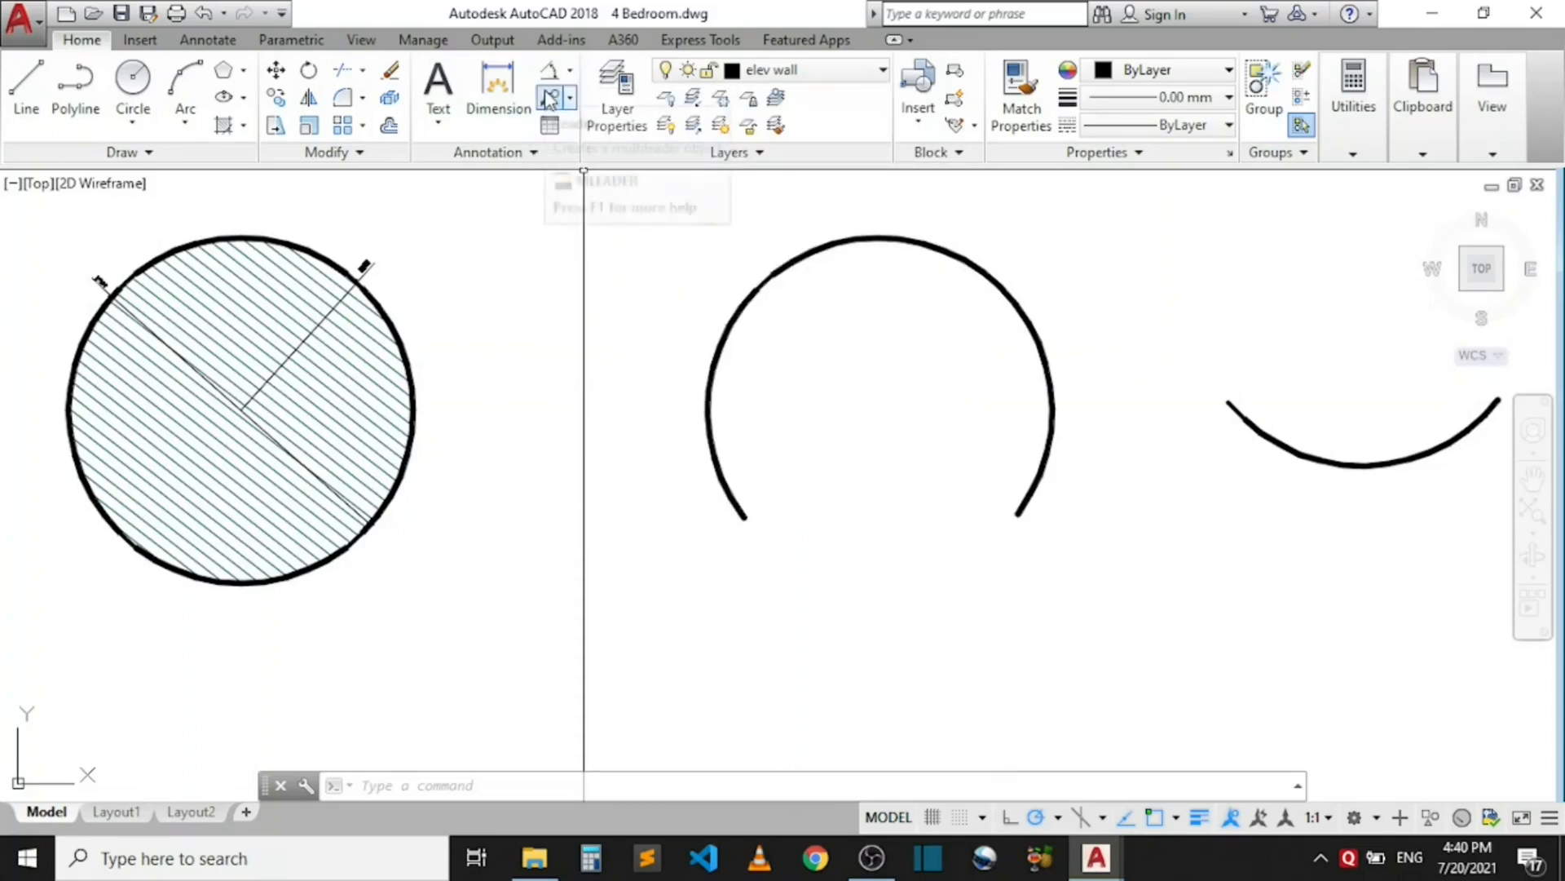
left_click(569, 71)
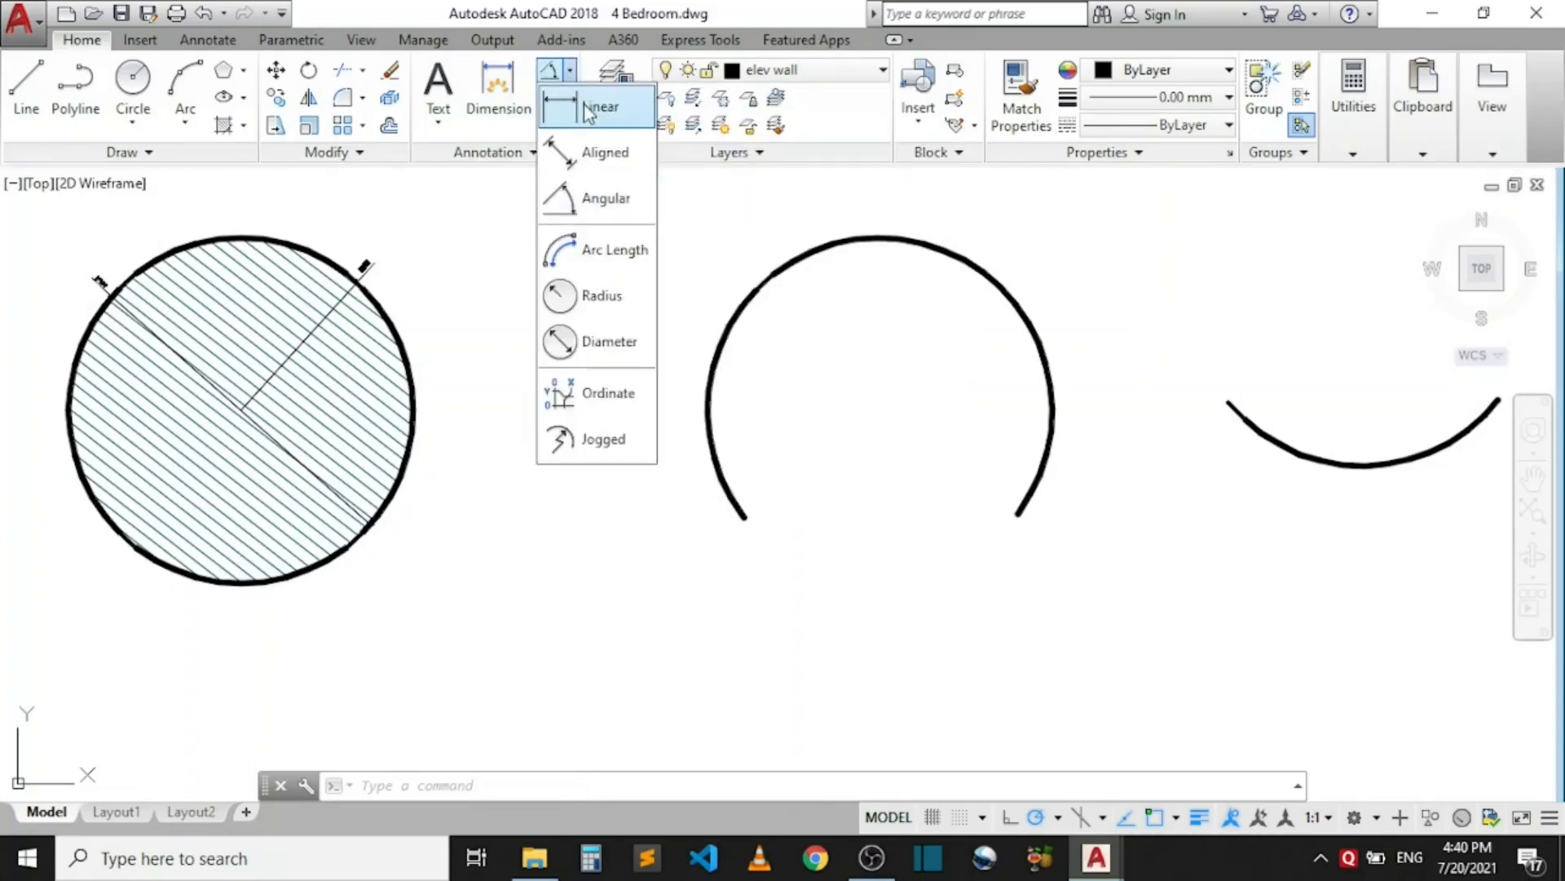
left_click(613, 258)
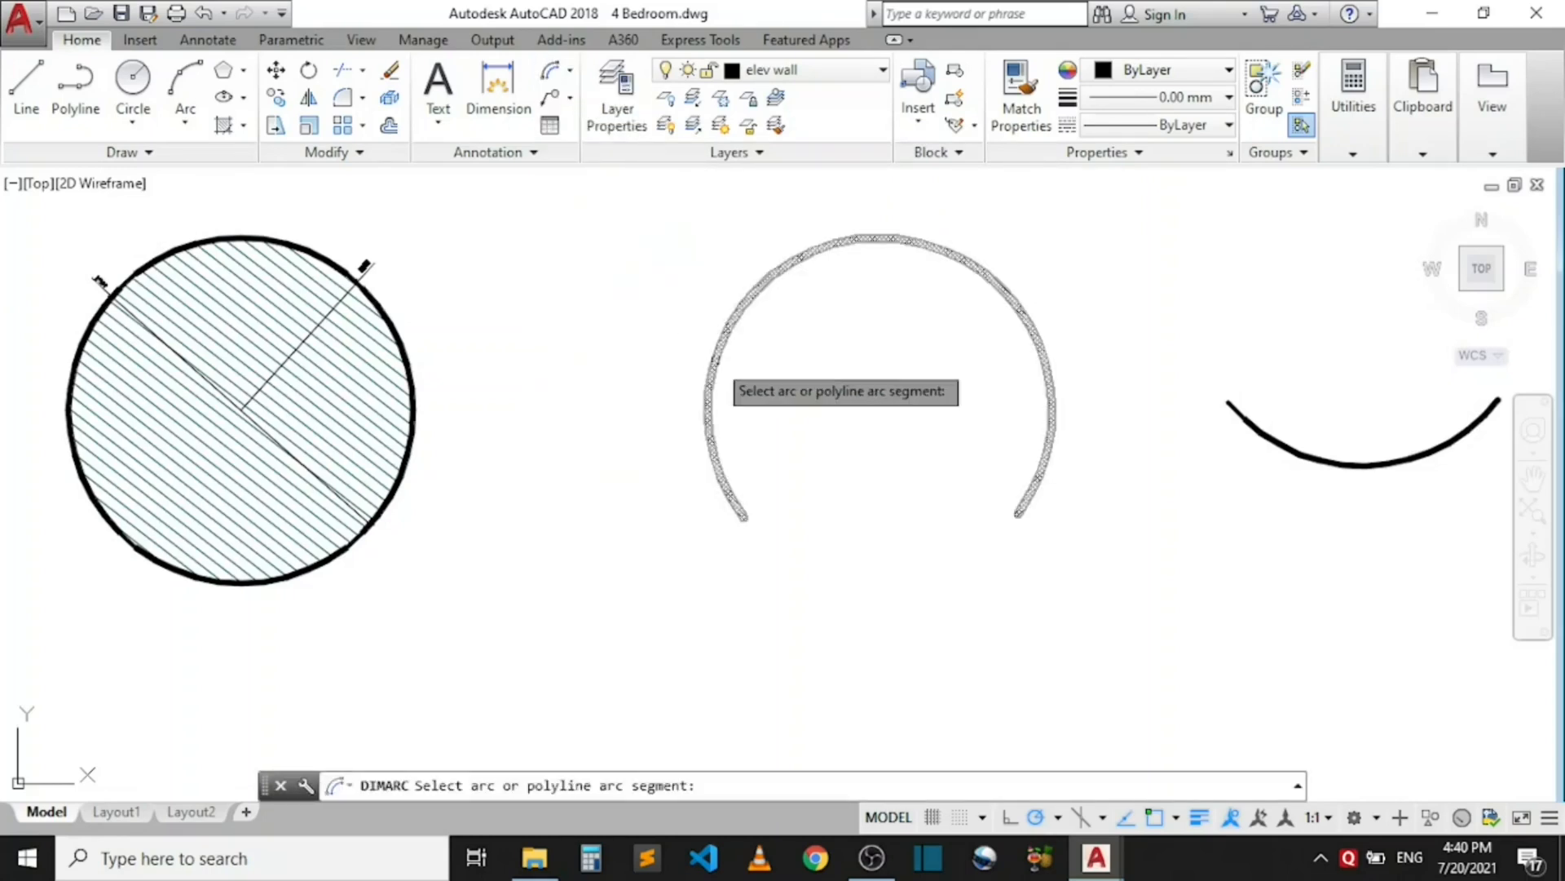
left_click(710, 359)
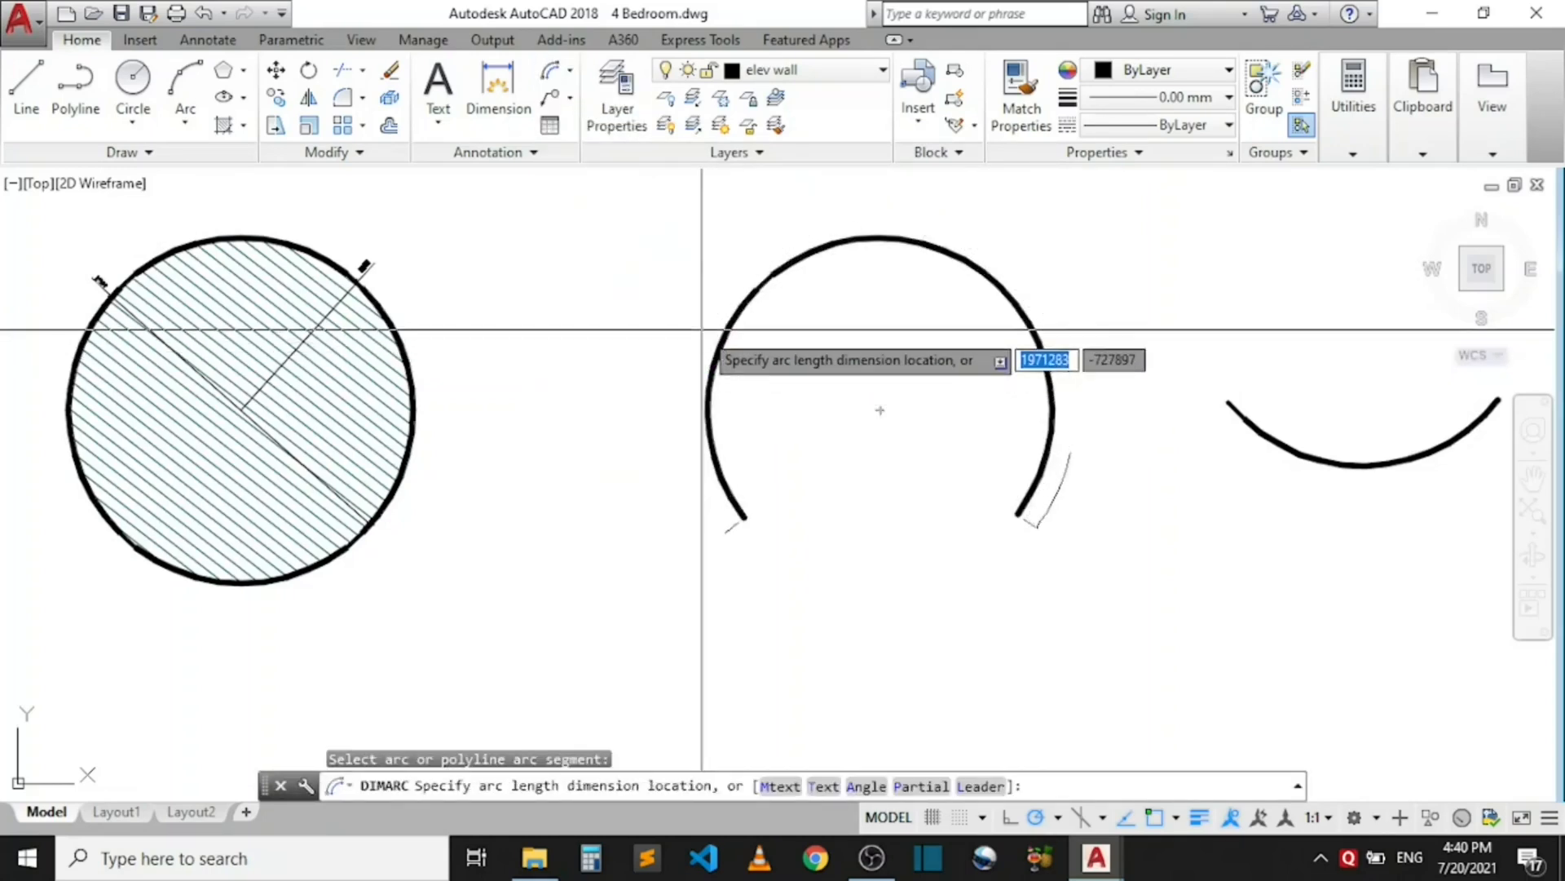
left_click(879, 410)
scroll(896, 237, "up", 8)
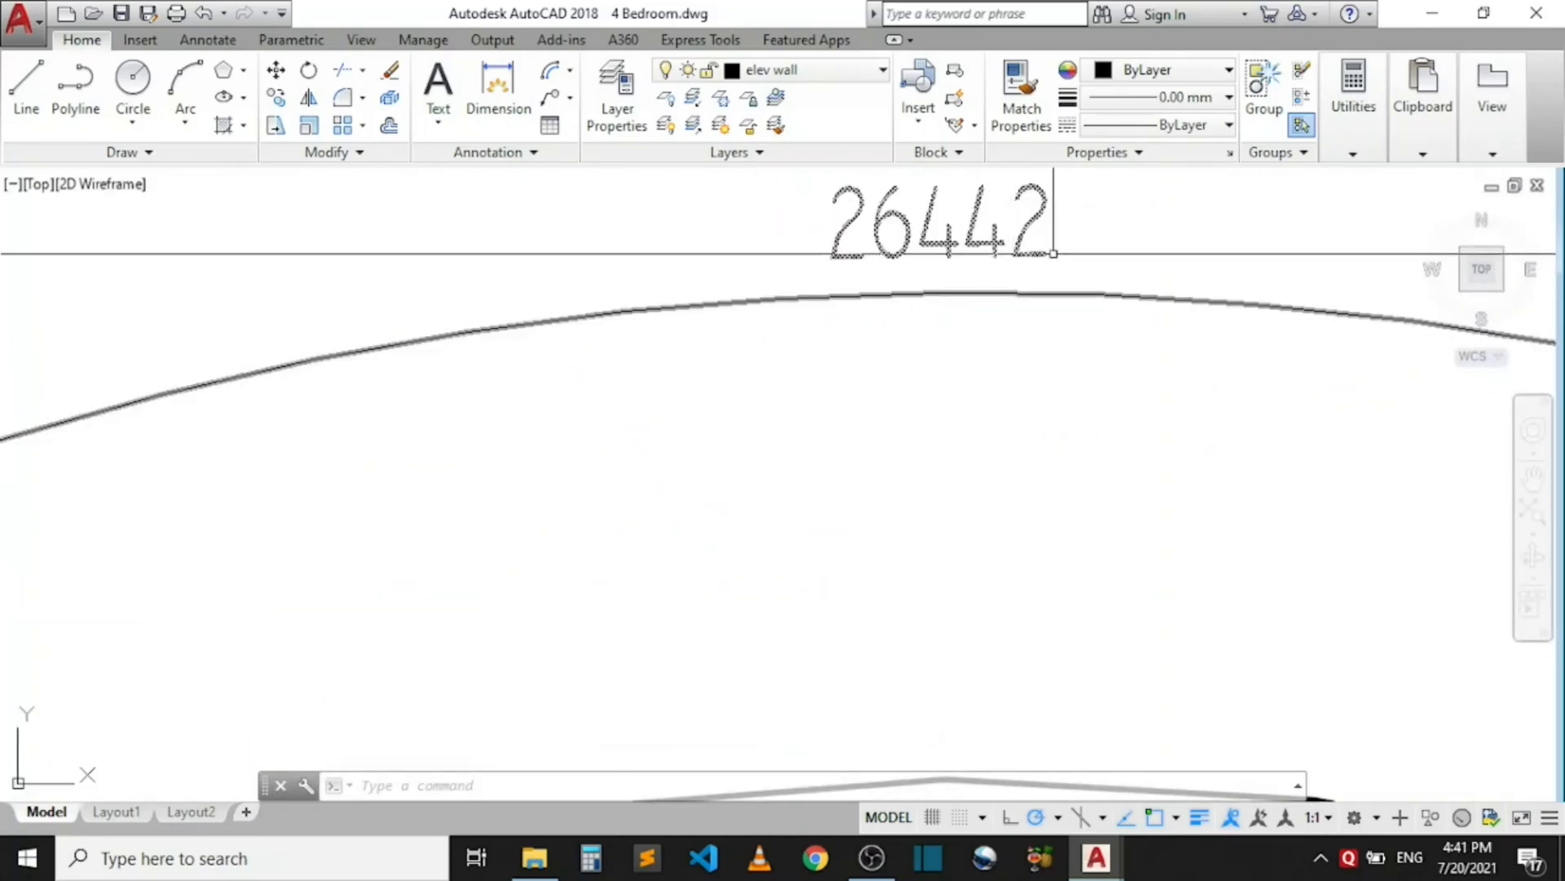
scroll(824, 297, "down", 10)
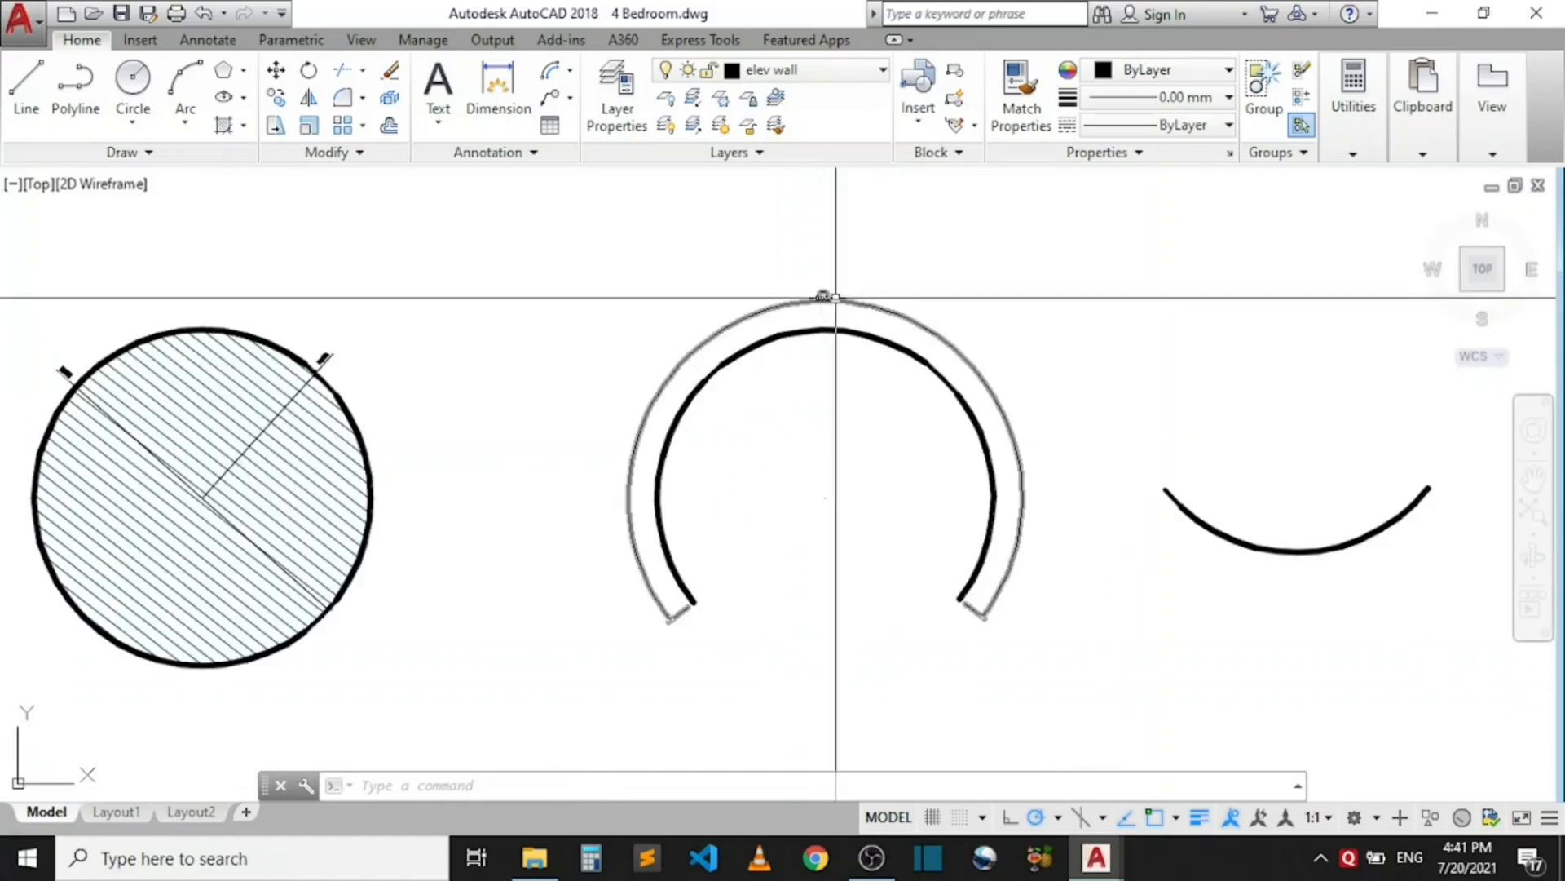
- Add an angular dimension to the large open arc, placing the dimension line inside the curve
scroll(770, 332, "up", 3)
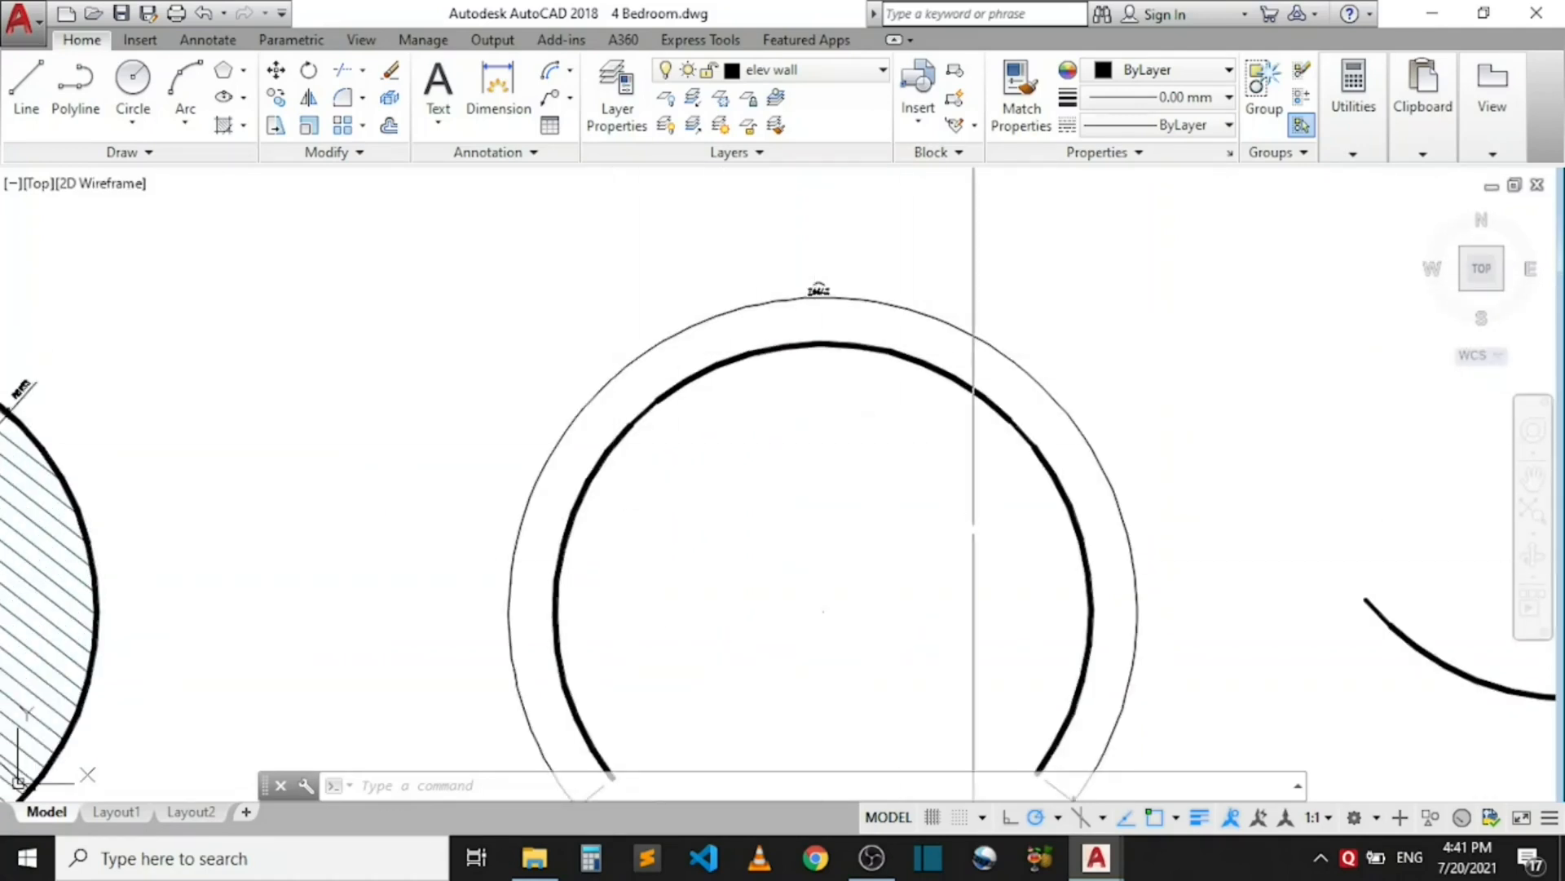
scroll(742, 379, "down", 2)
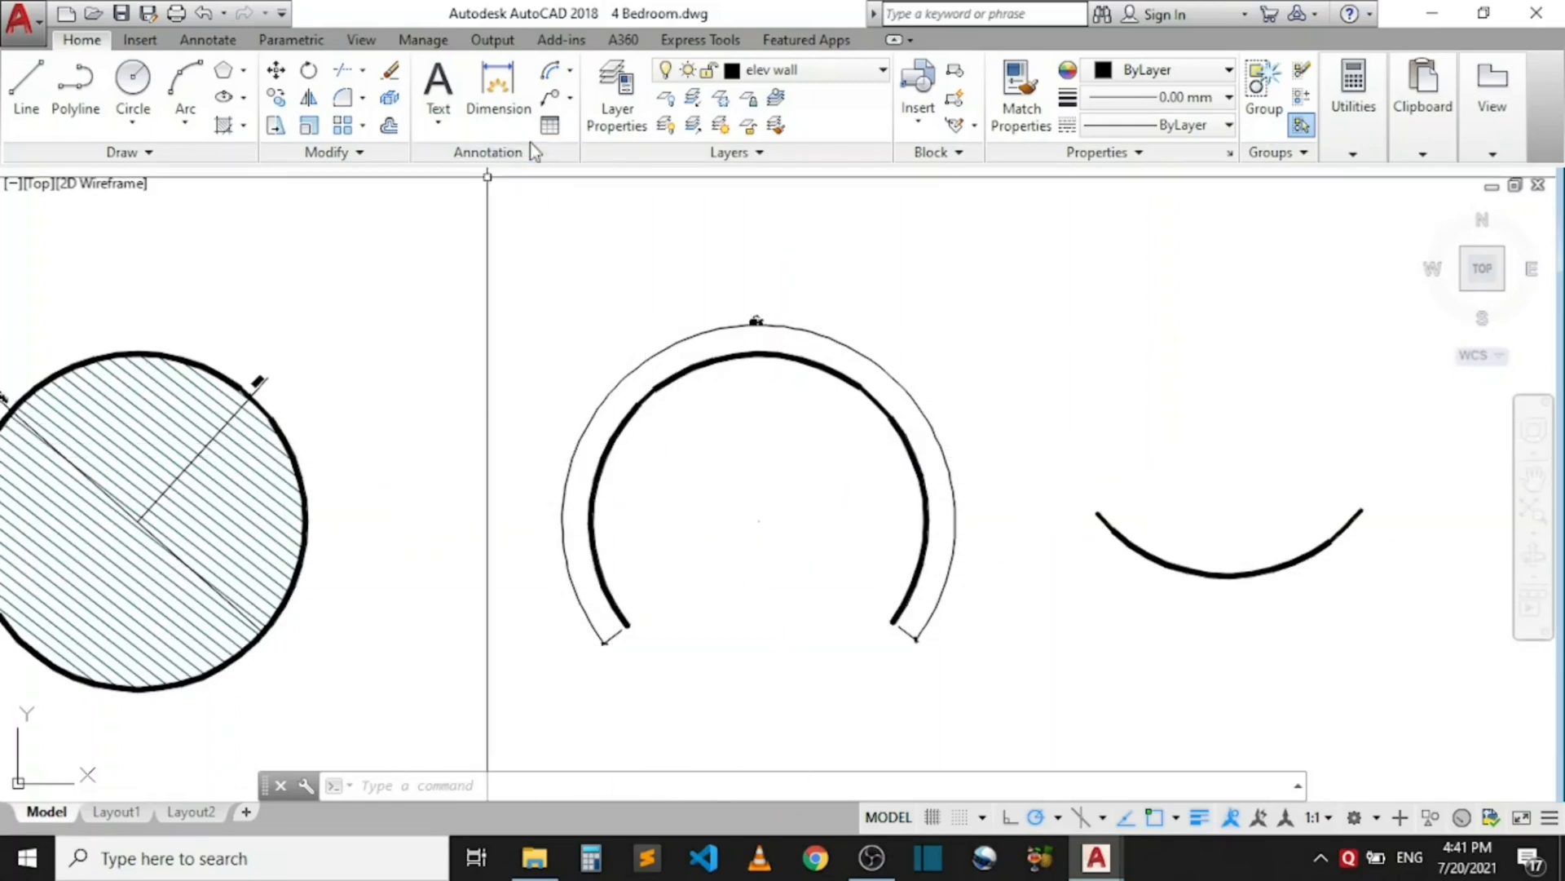
left_click(571, 71)
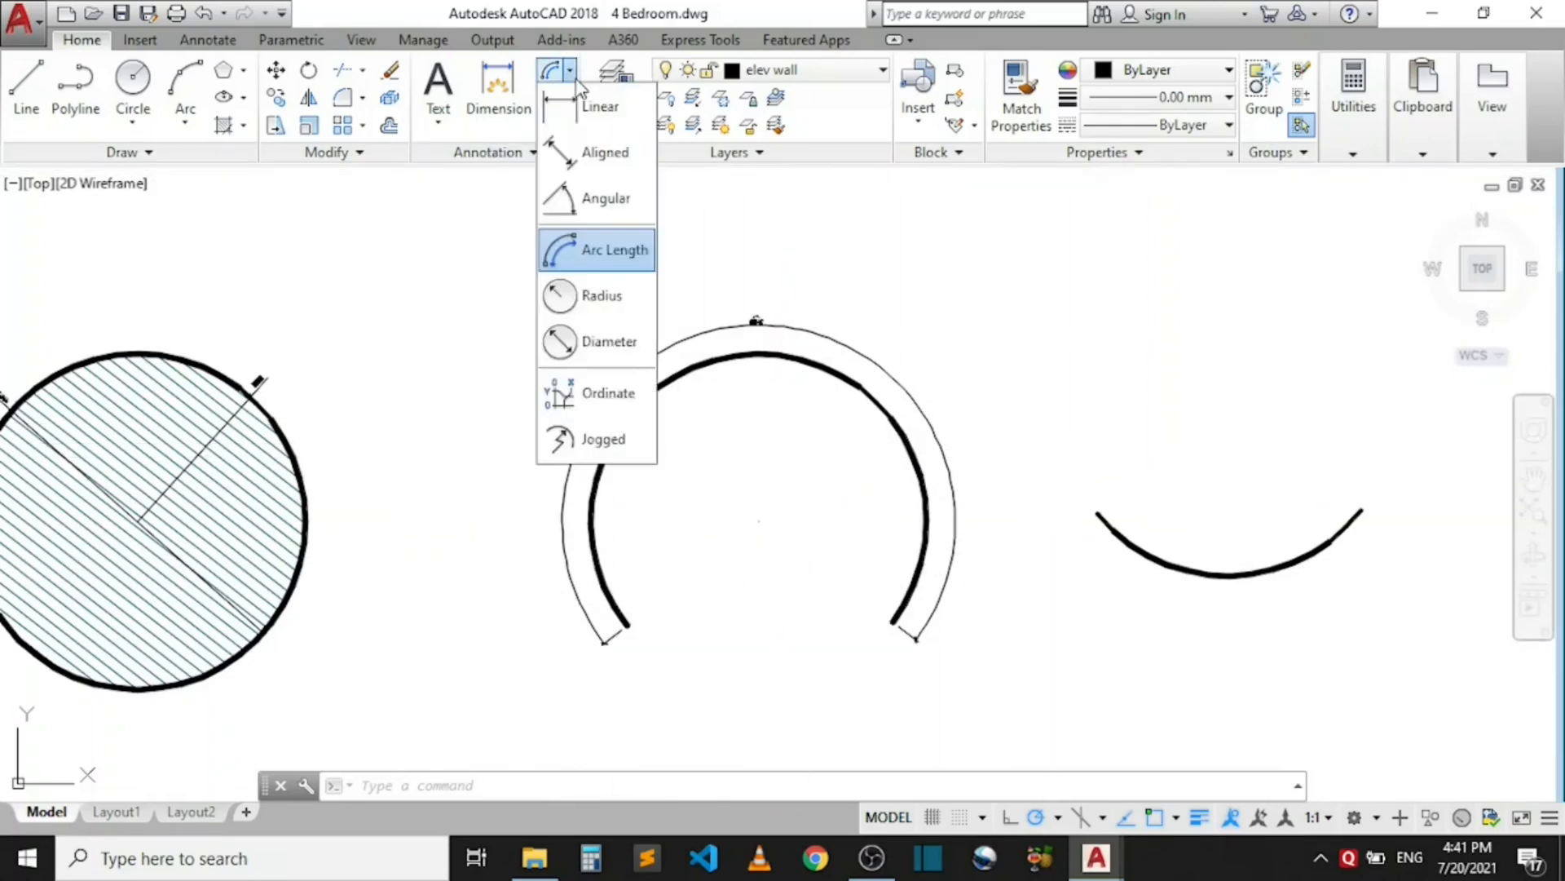
left_click(626, 217)
left_click(610, 450)
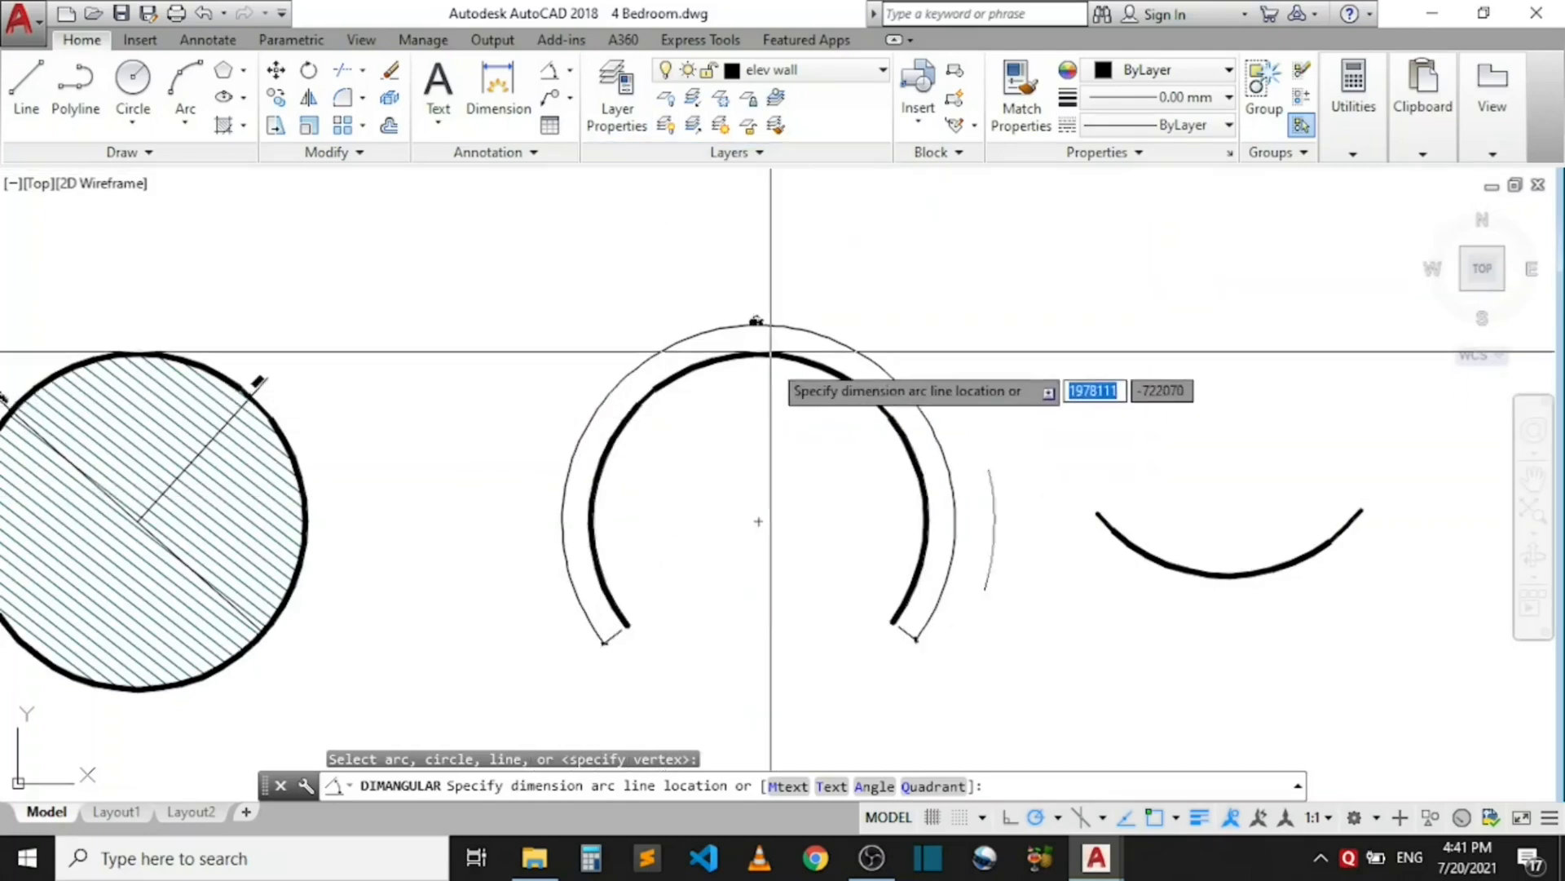
scroll(742, 412, "up", 4)
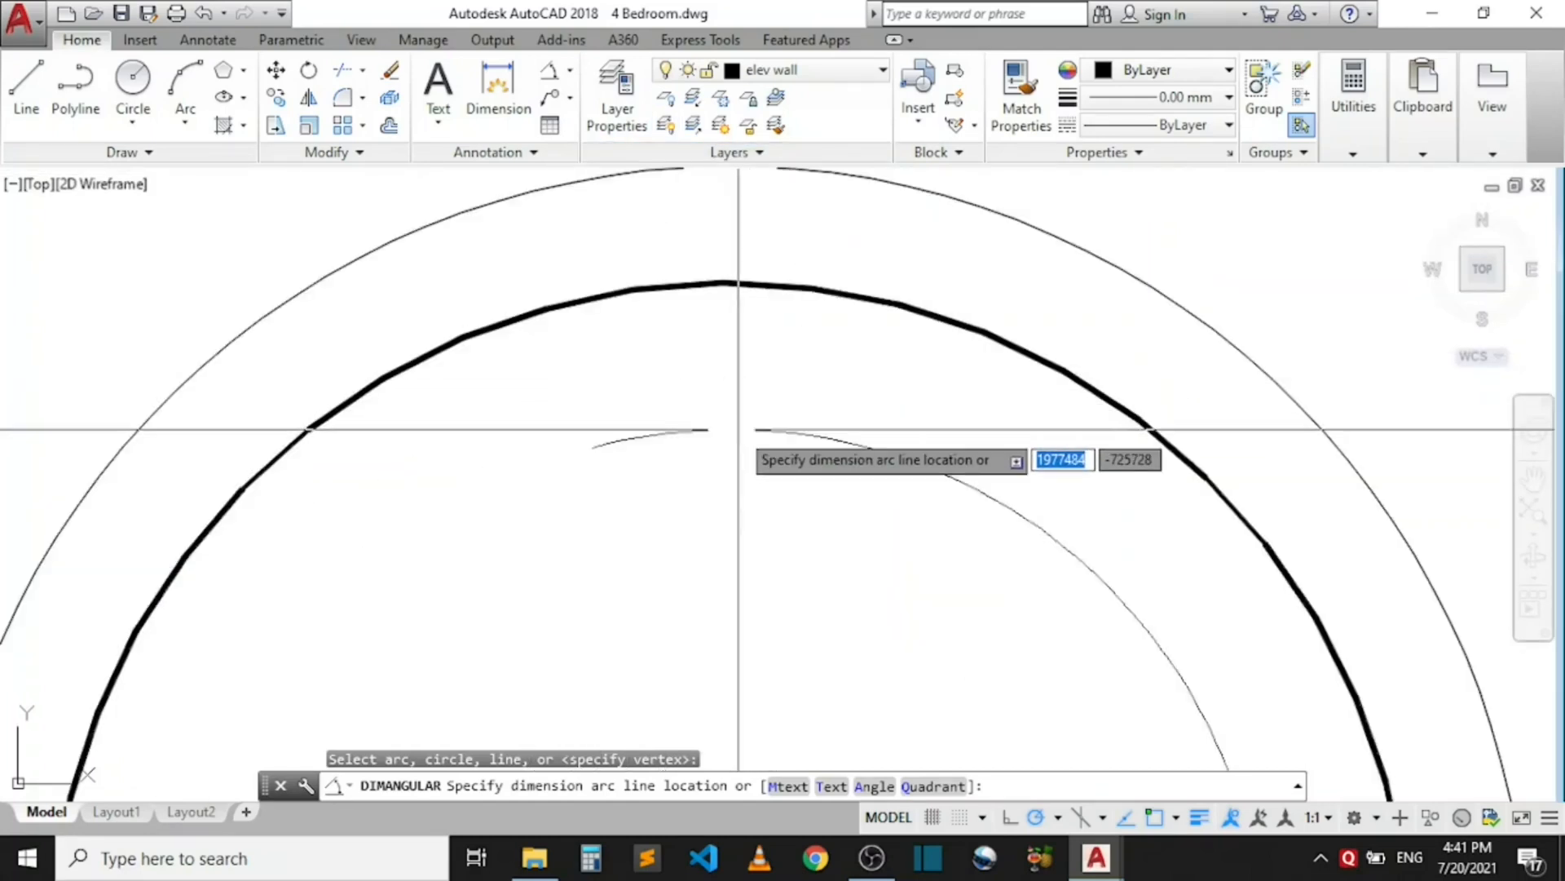
left_click(733, 412)
scroll(701, 342, "down", 2)
scroll(738, 303, "up", 3)
scroll(738, 303, "down", 5)
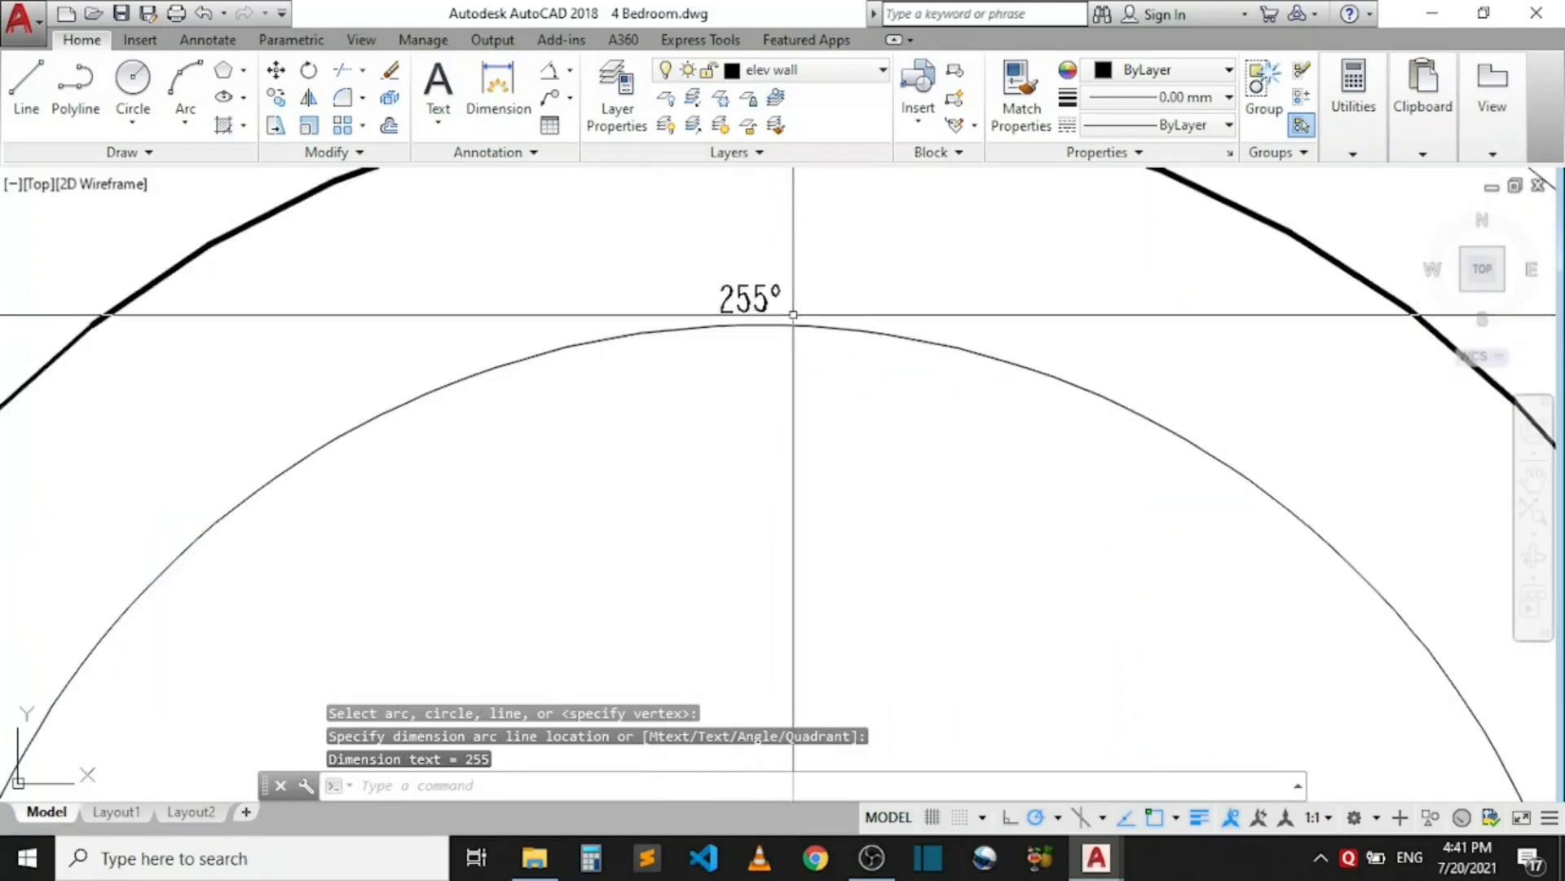
- Add an arc length dimension to the small shallow arc, placing the dimension line above it on the concave side
scroll(753, 340, "up", 3)
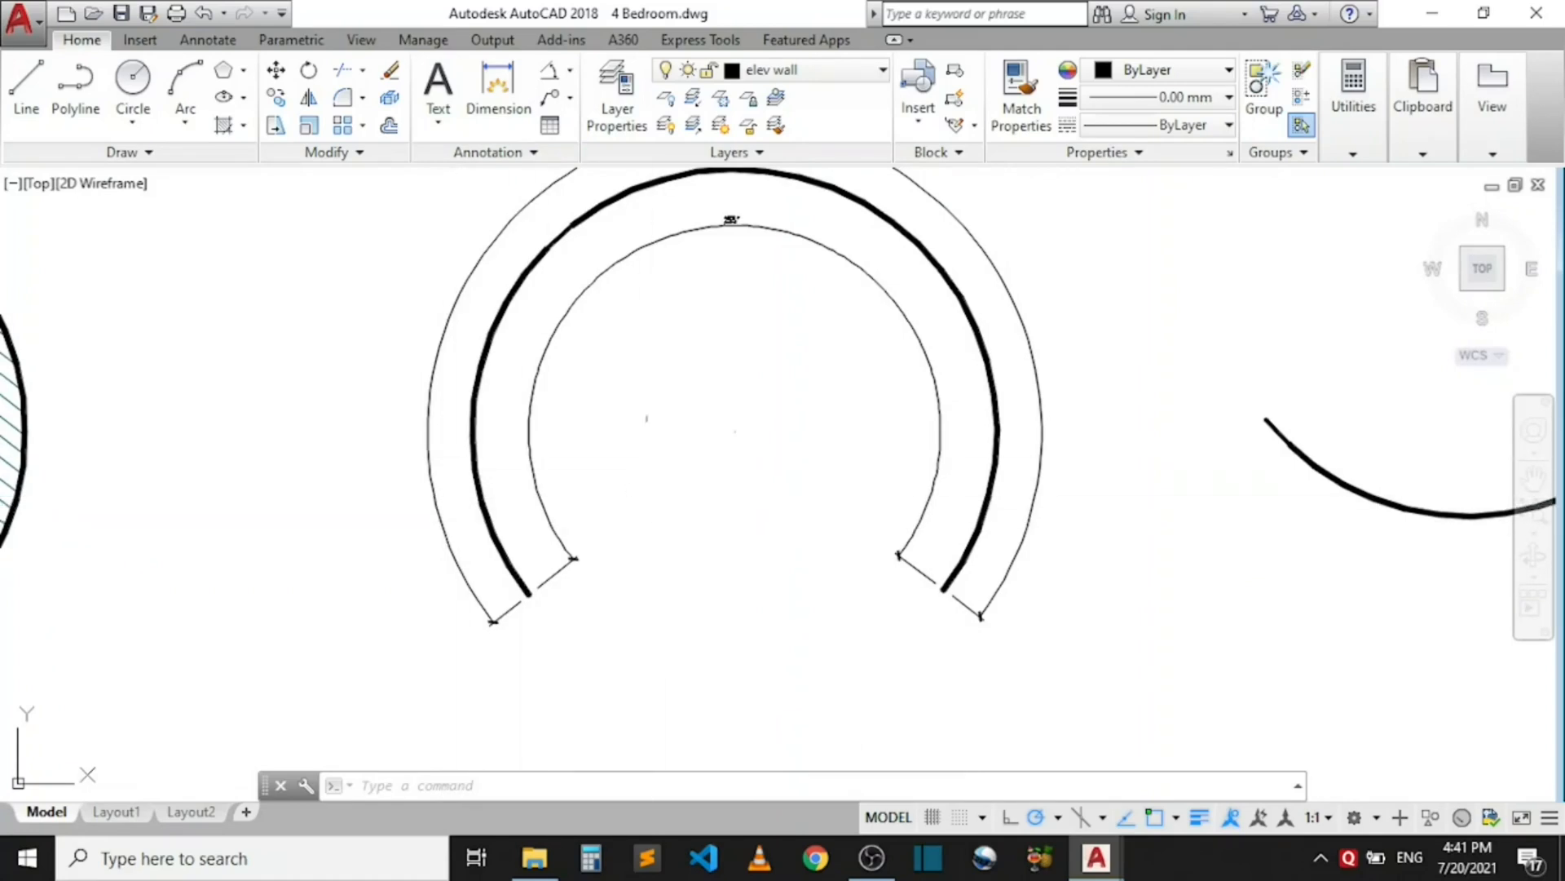
scroll(667, 317, "down", 2)
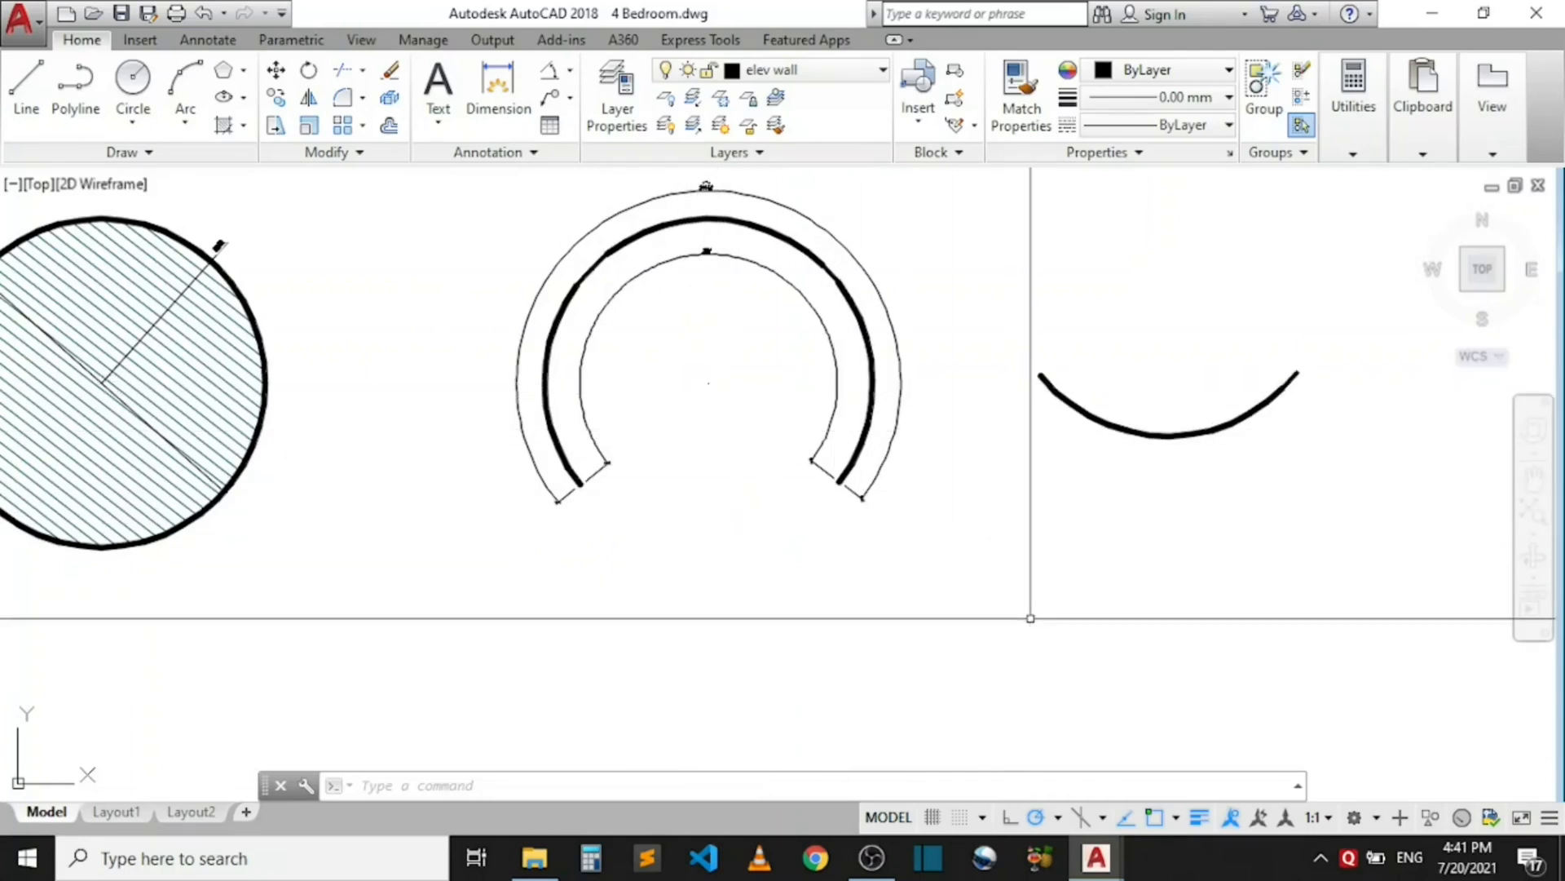
scroll(493, 514, "down", 2)
scroll(970, 438, "up", 5)
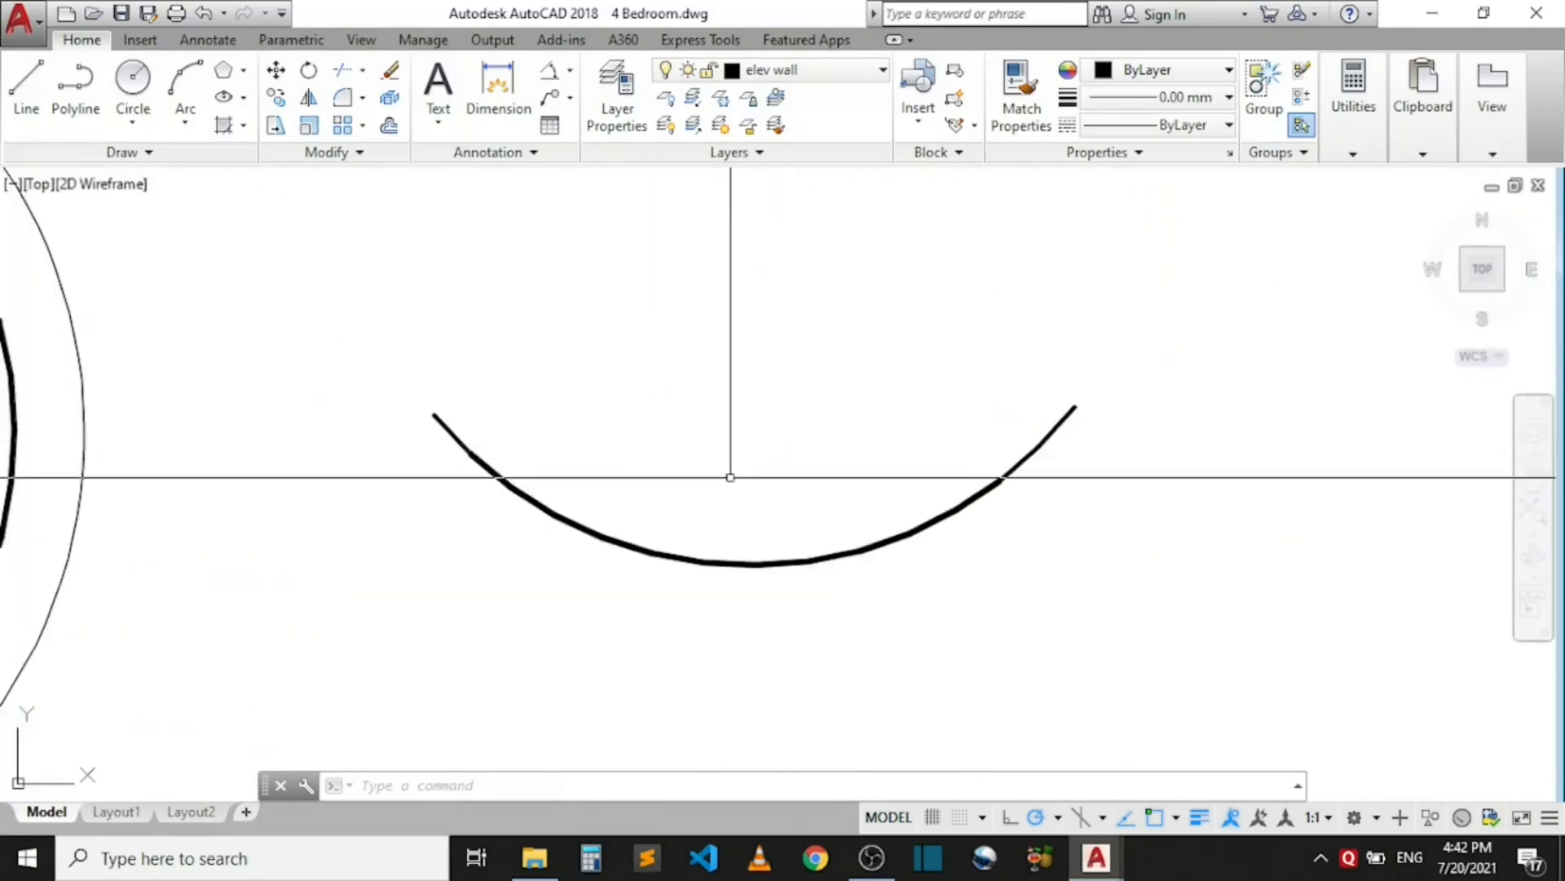
left_click(571, 71)
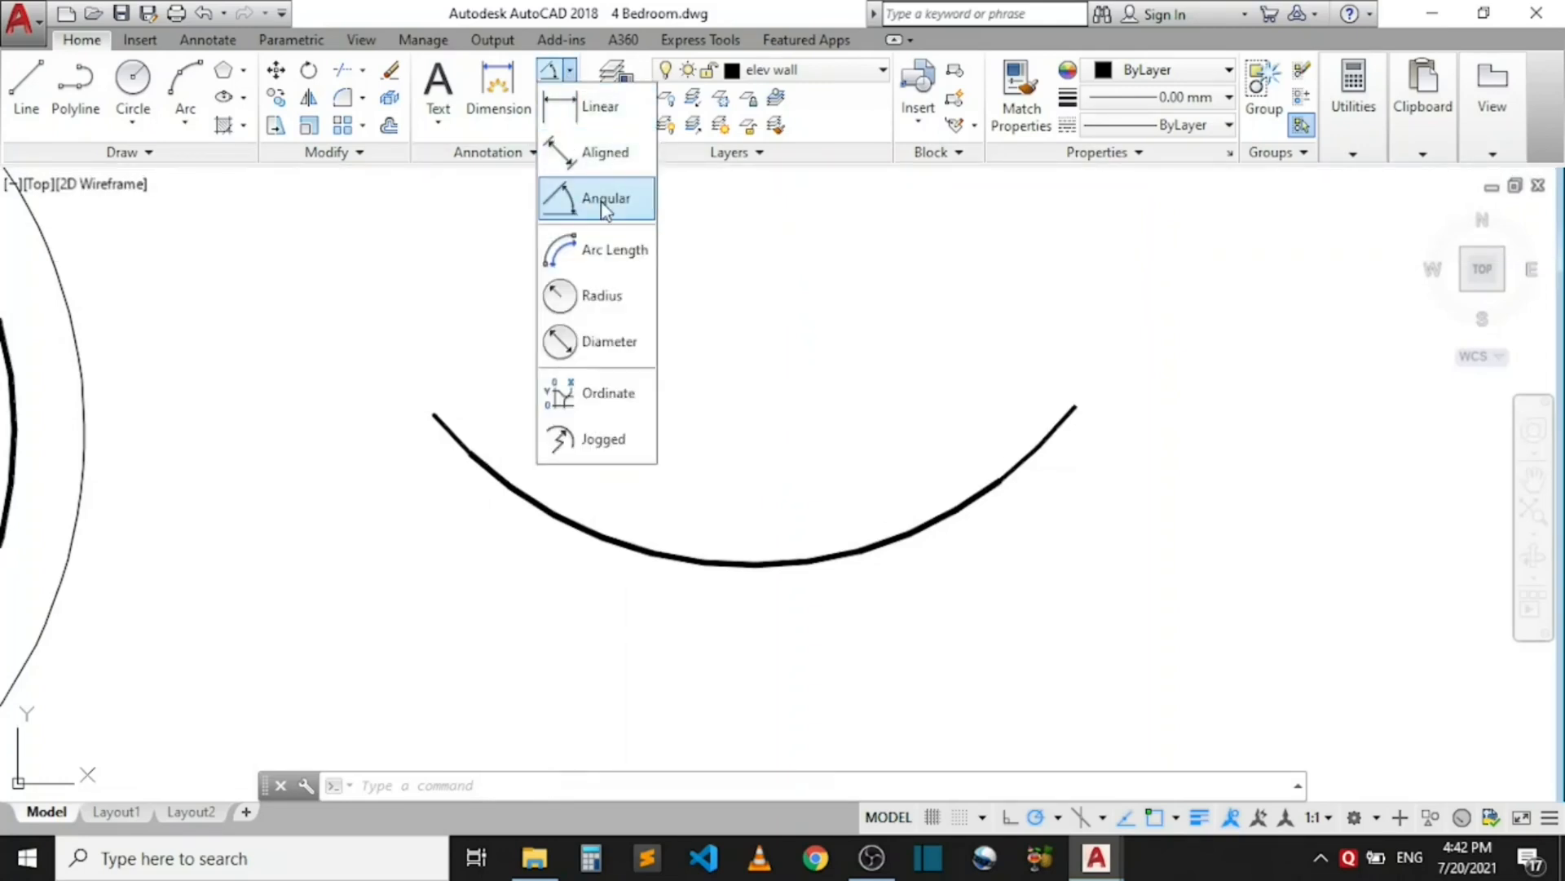
left_click(623, 258)
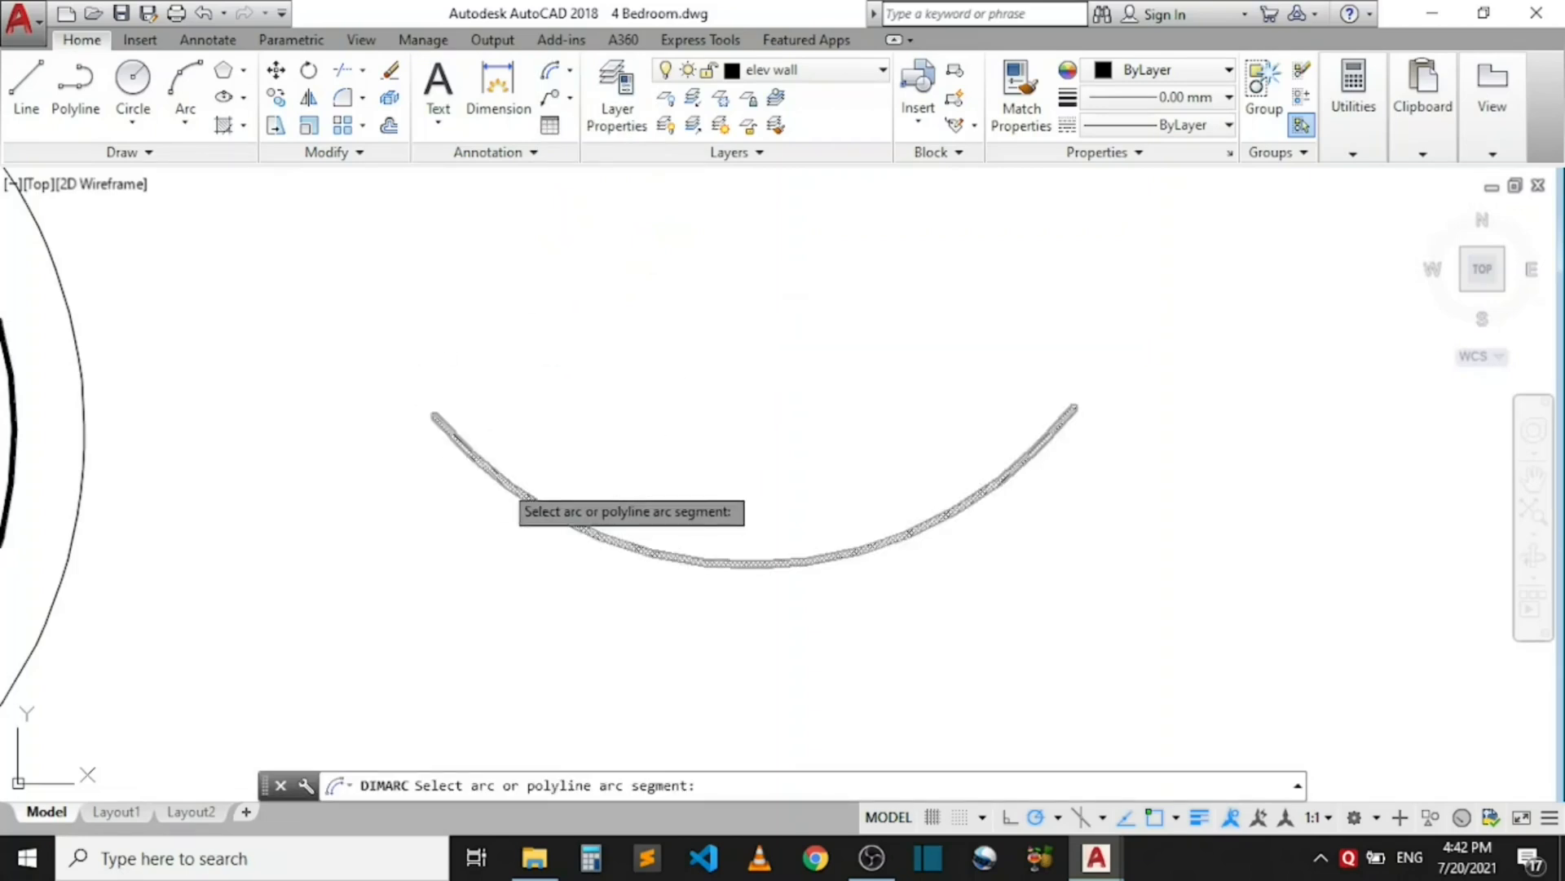
left_click(507, 477)
left_click(742, 449)
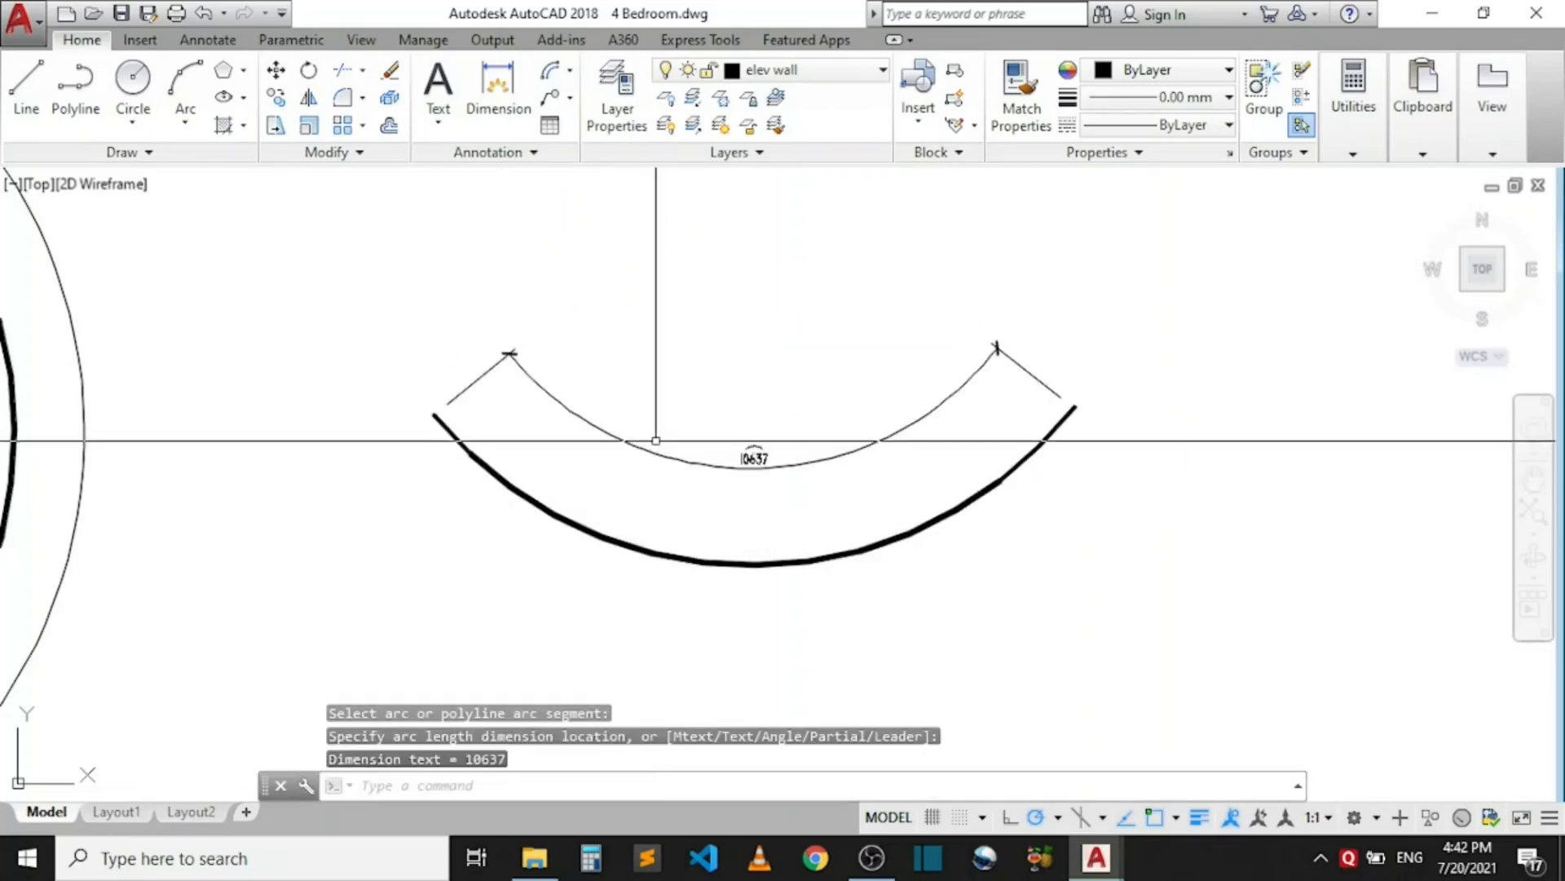
scroll(742, 453, "up", 6)
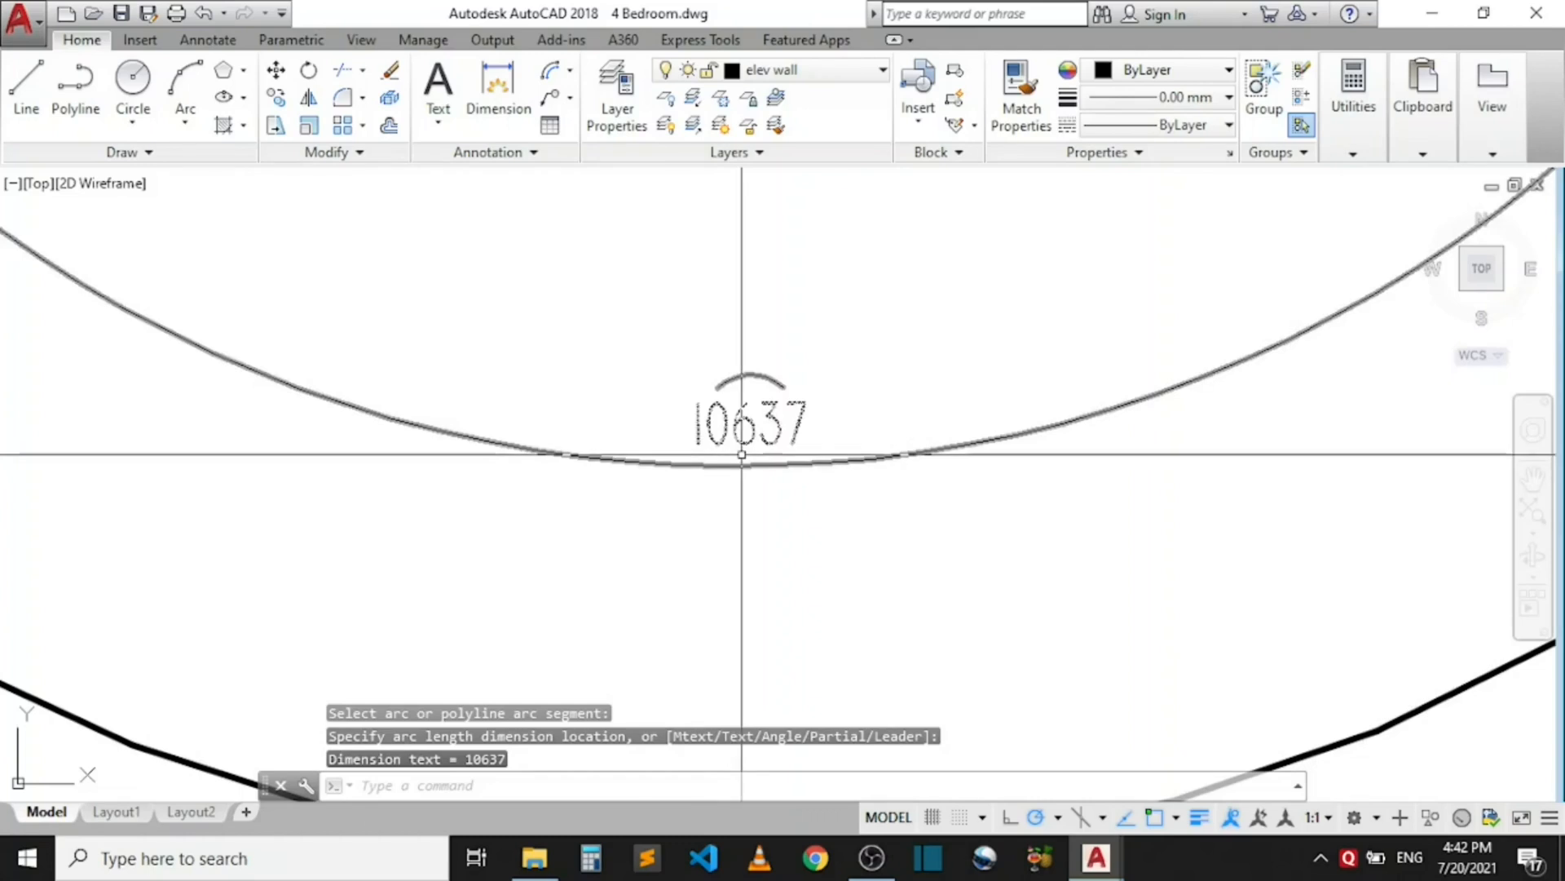
- Add an angular dimension to the small shallow arc, placing the dimension line below it on the convex side
scroll(717, 434, "down", 2)
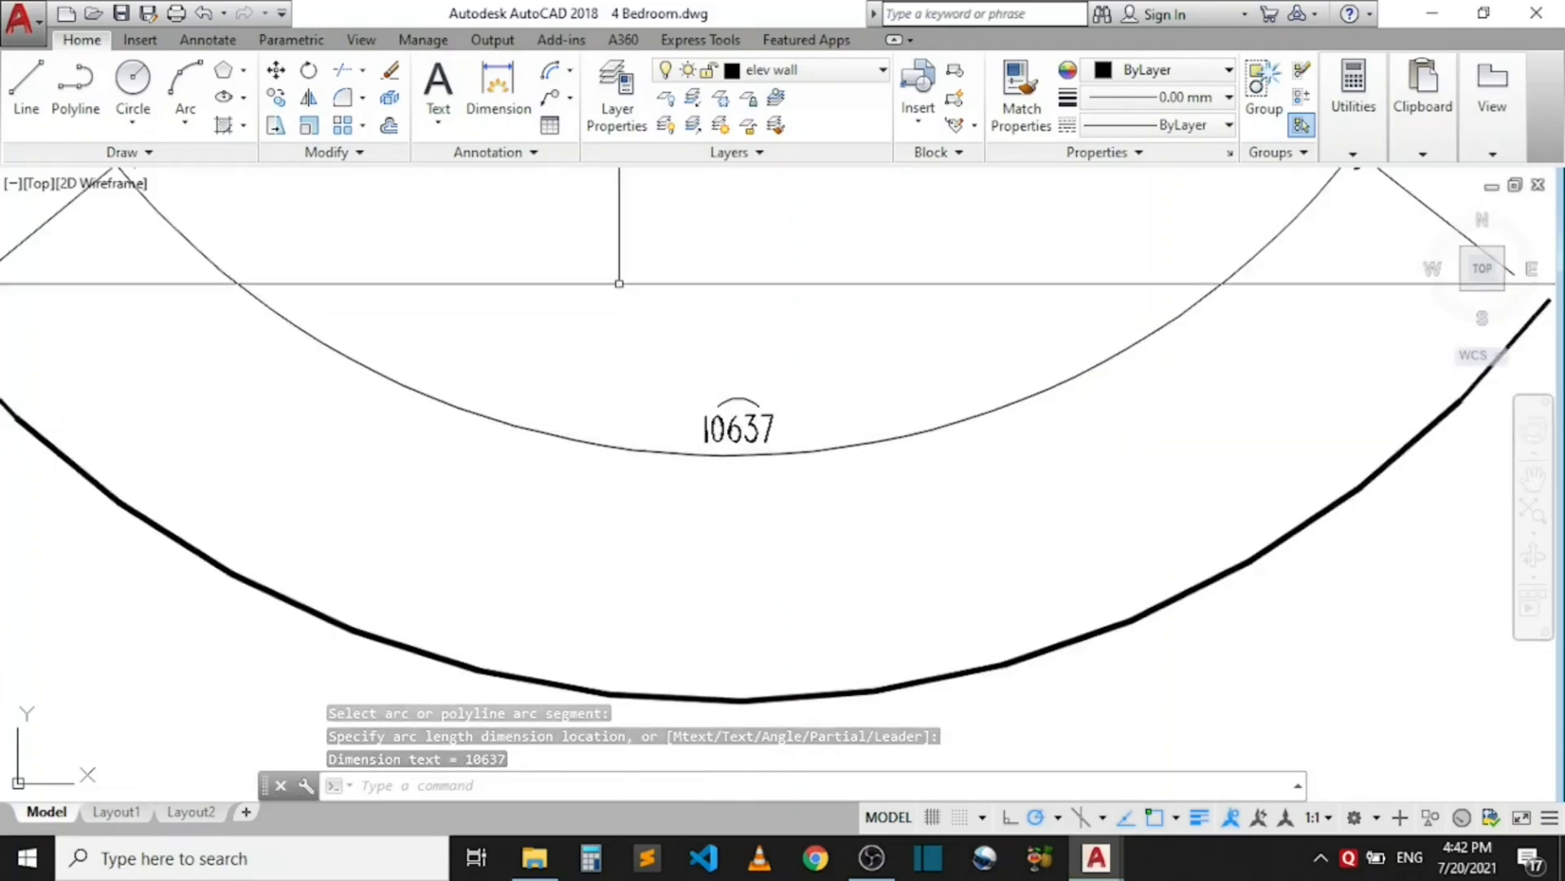
left_click(571, 72)
left_click(612, 214)
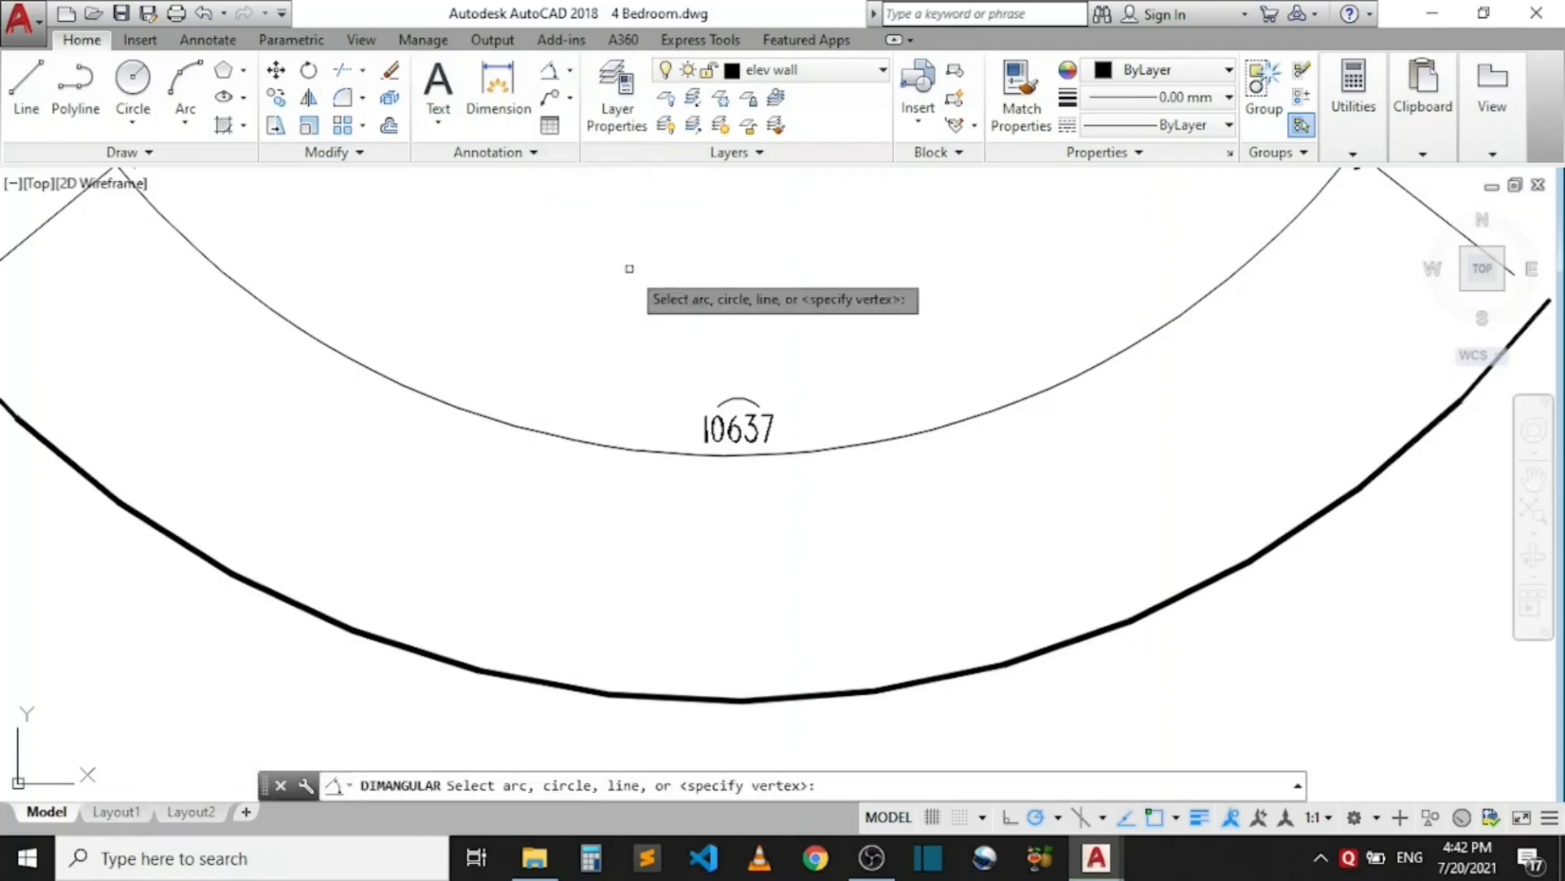
scroll(631, 351, "down", 4)
left_click(624, 486)
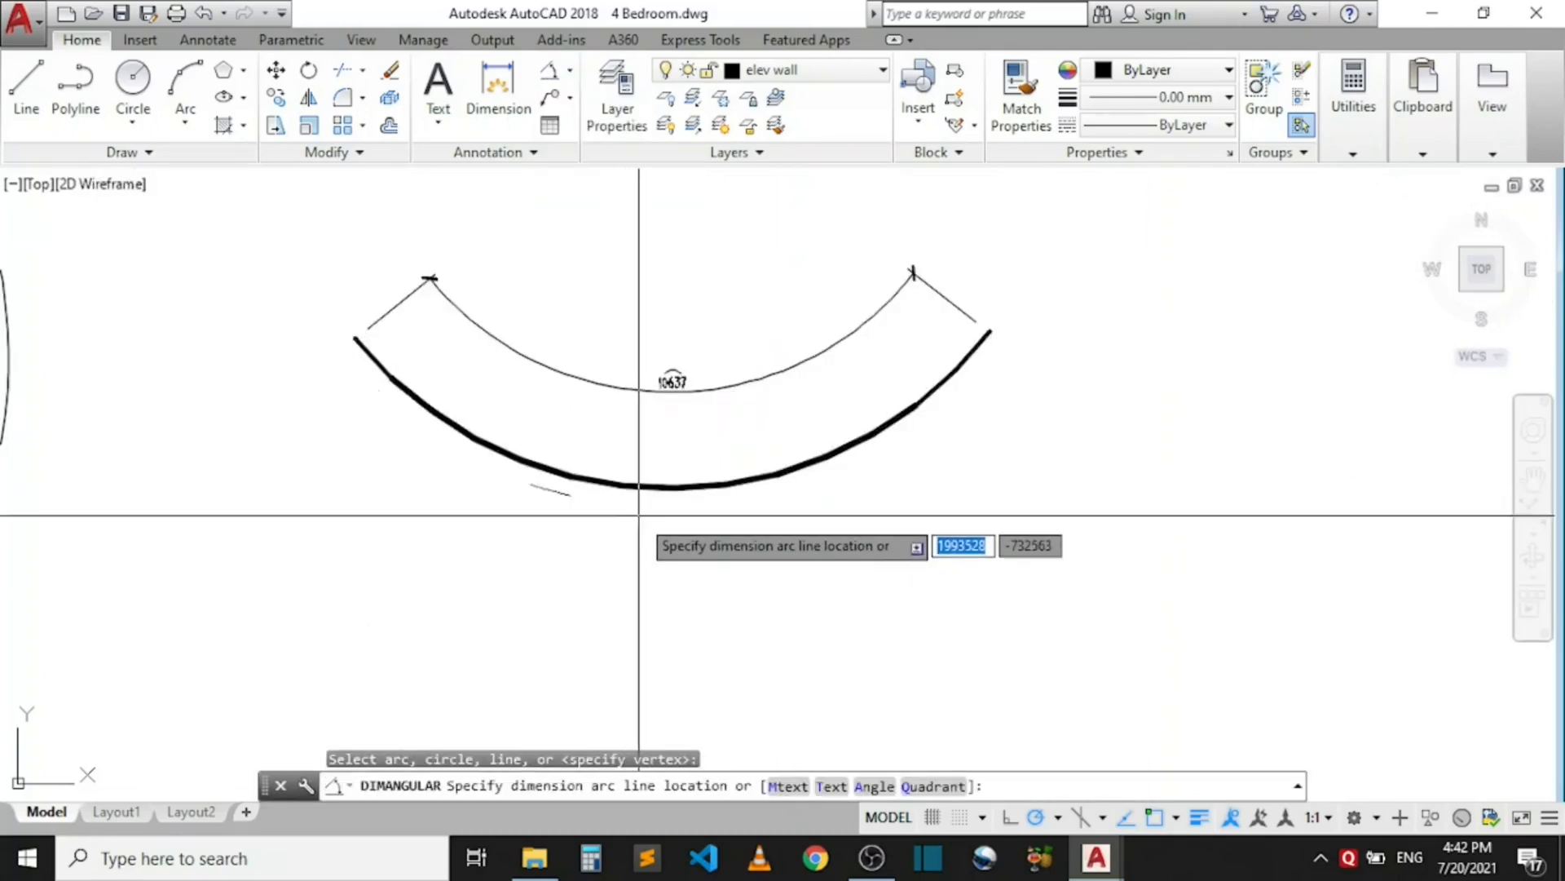
left_click(659, 556)
scroll(628, 560, "up", 6)
scroll(619, 538, "down", 6)
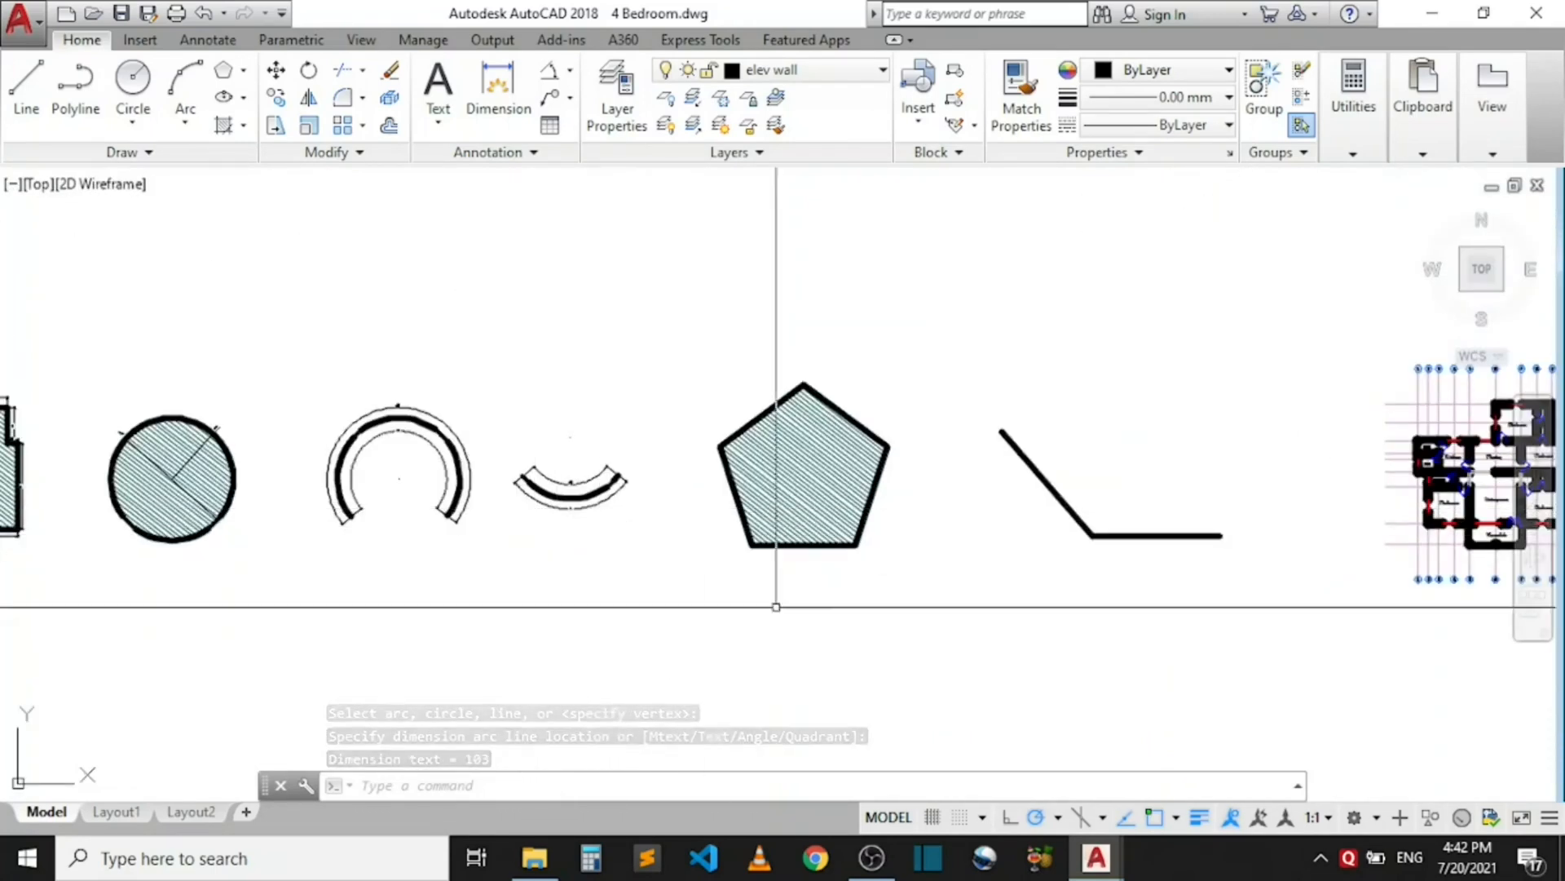
scroll(816, 530, "up", 4)
scroll(673, 613, "down", 2)
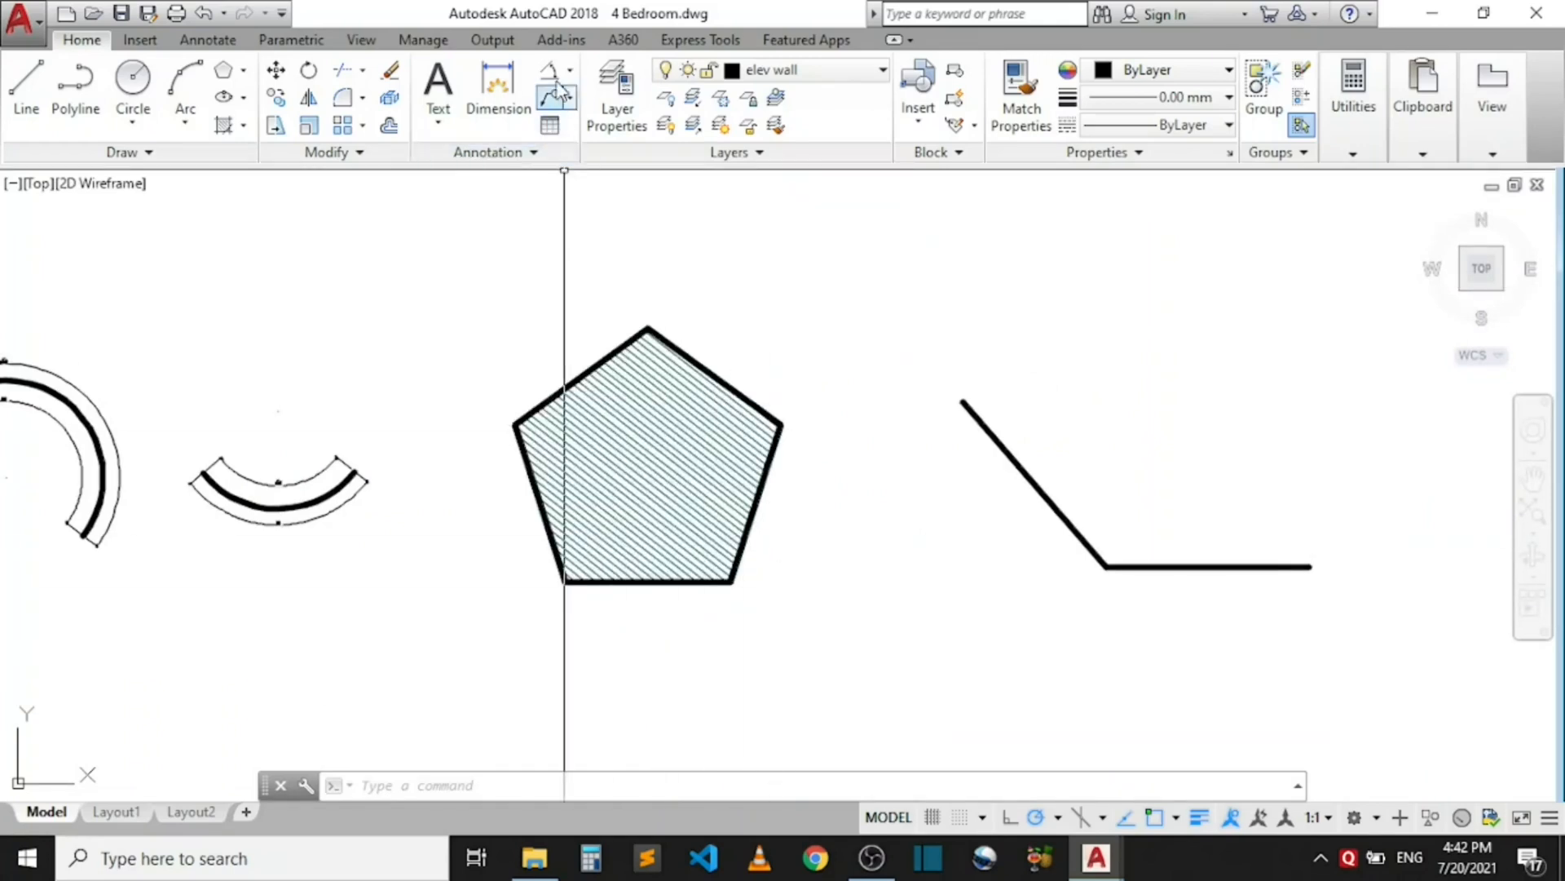
left_click(572, 72)
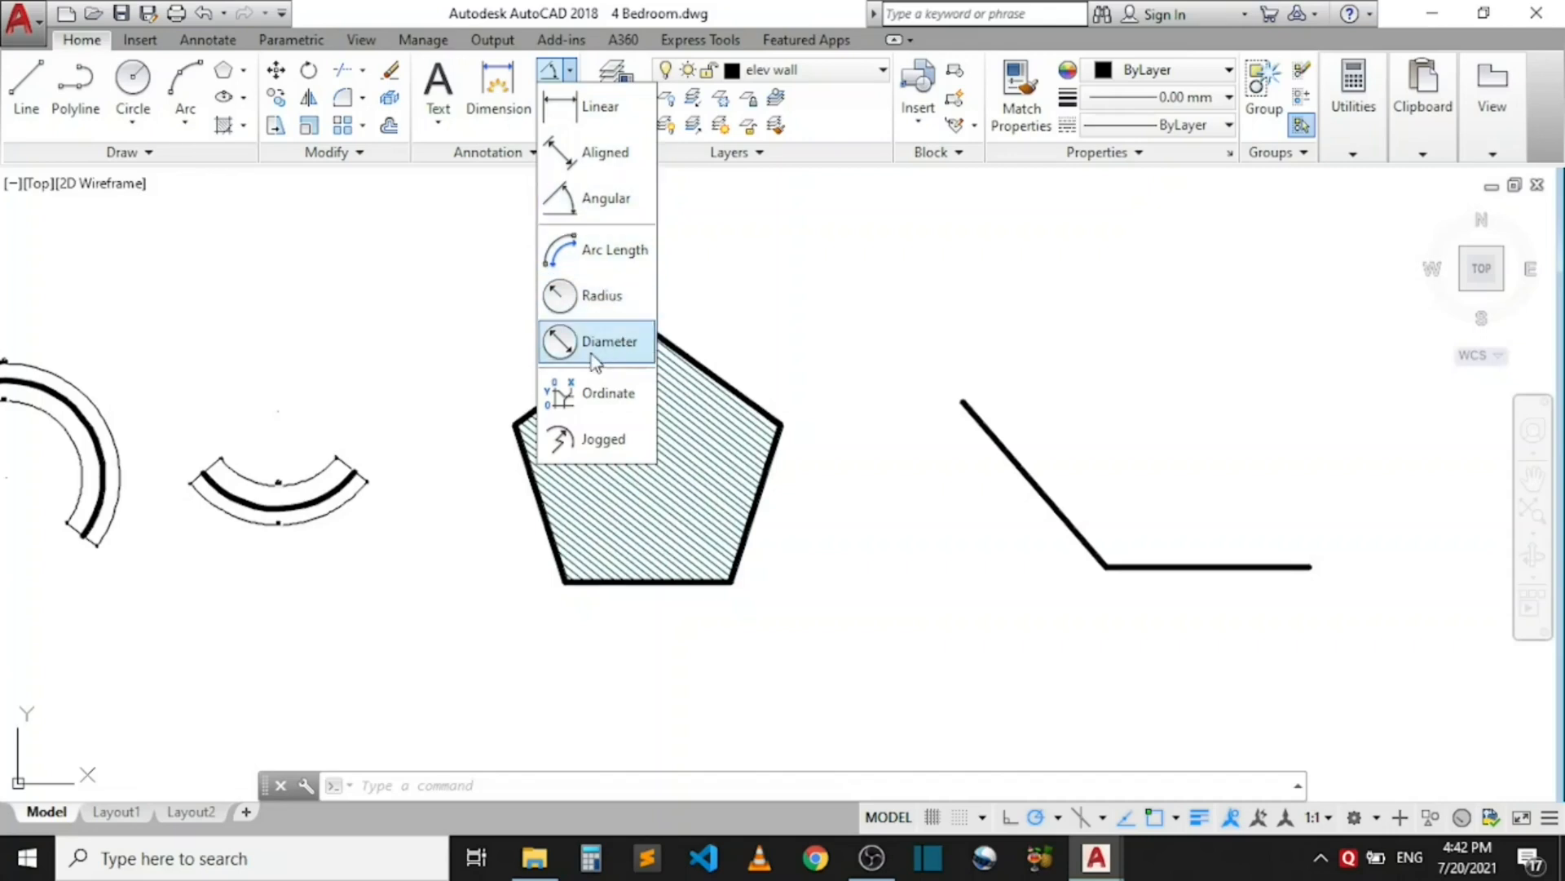
left_click(603, 155)
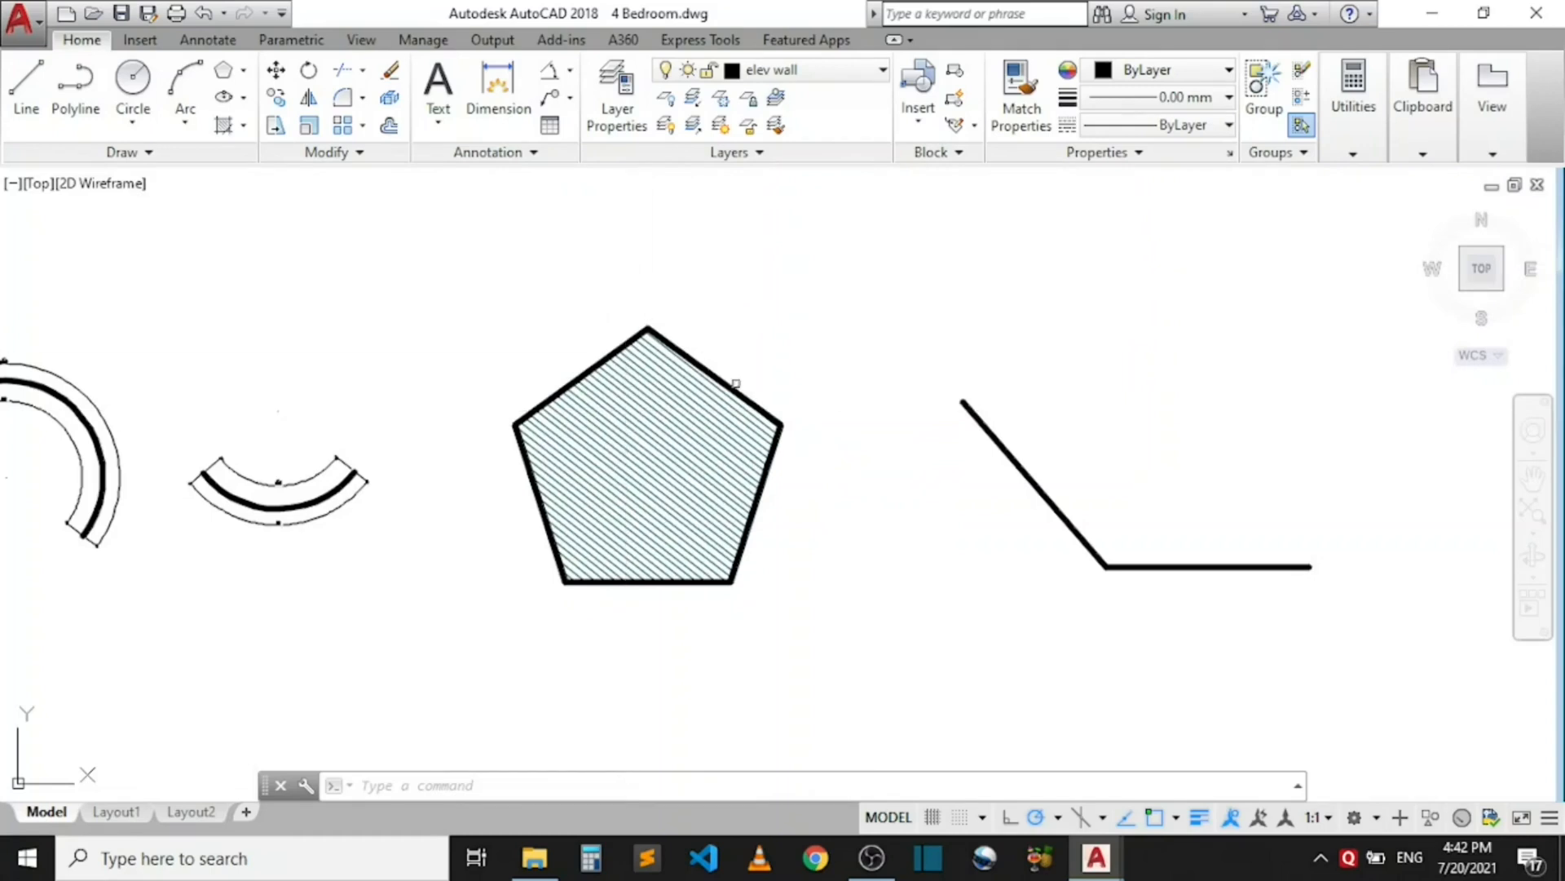
left_click(570, 71)
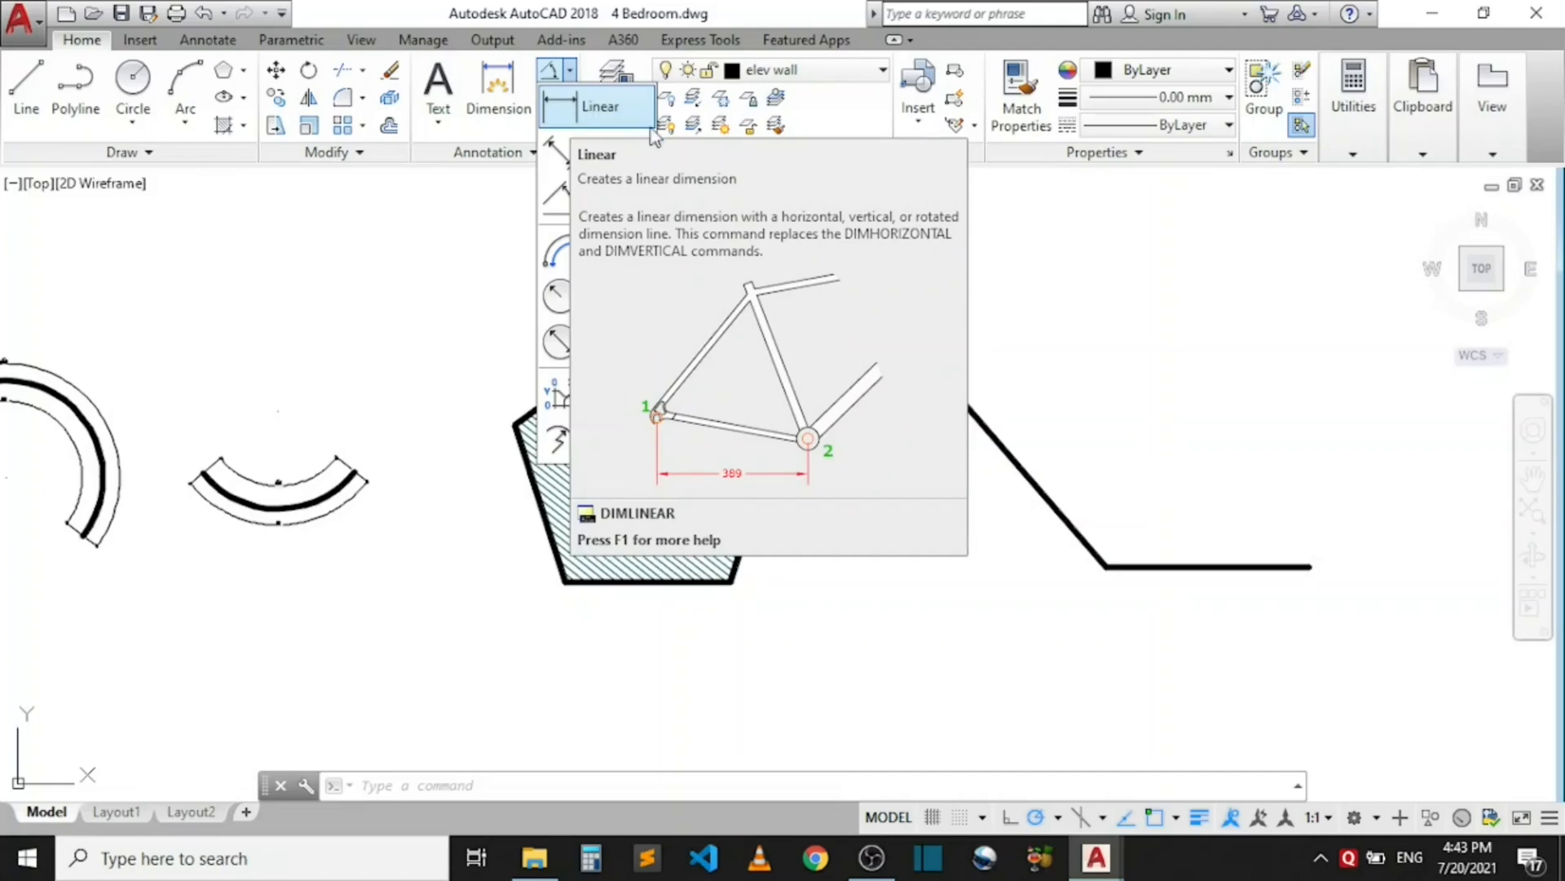
left_click(735, 393)
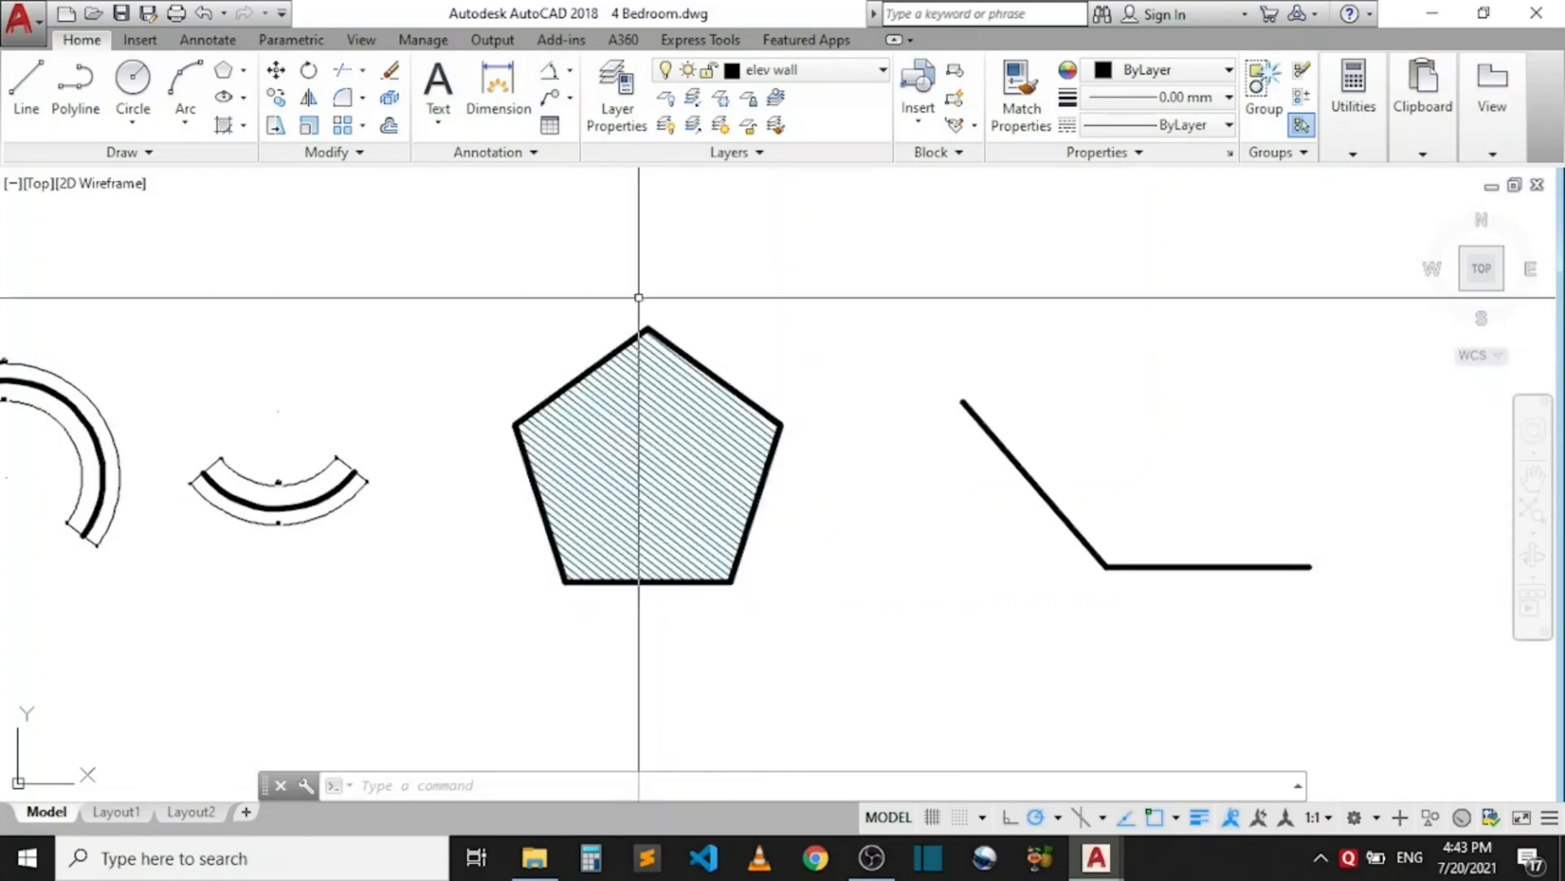
- Add an aligned dimension to the pentagon's upper-right side, placing the dimension line outside the shape
left_click(570, 72)
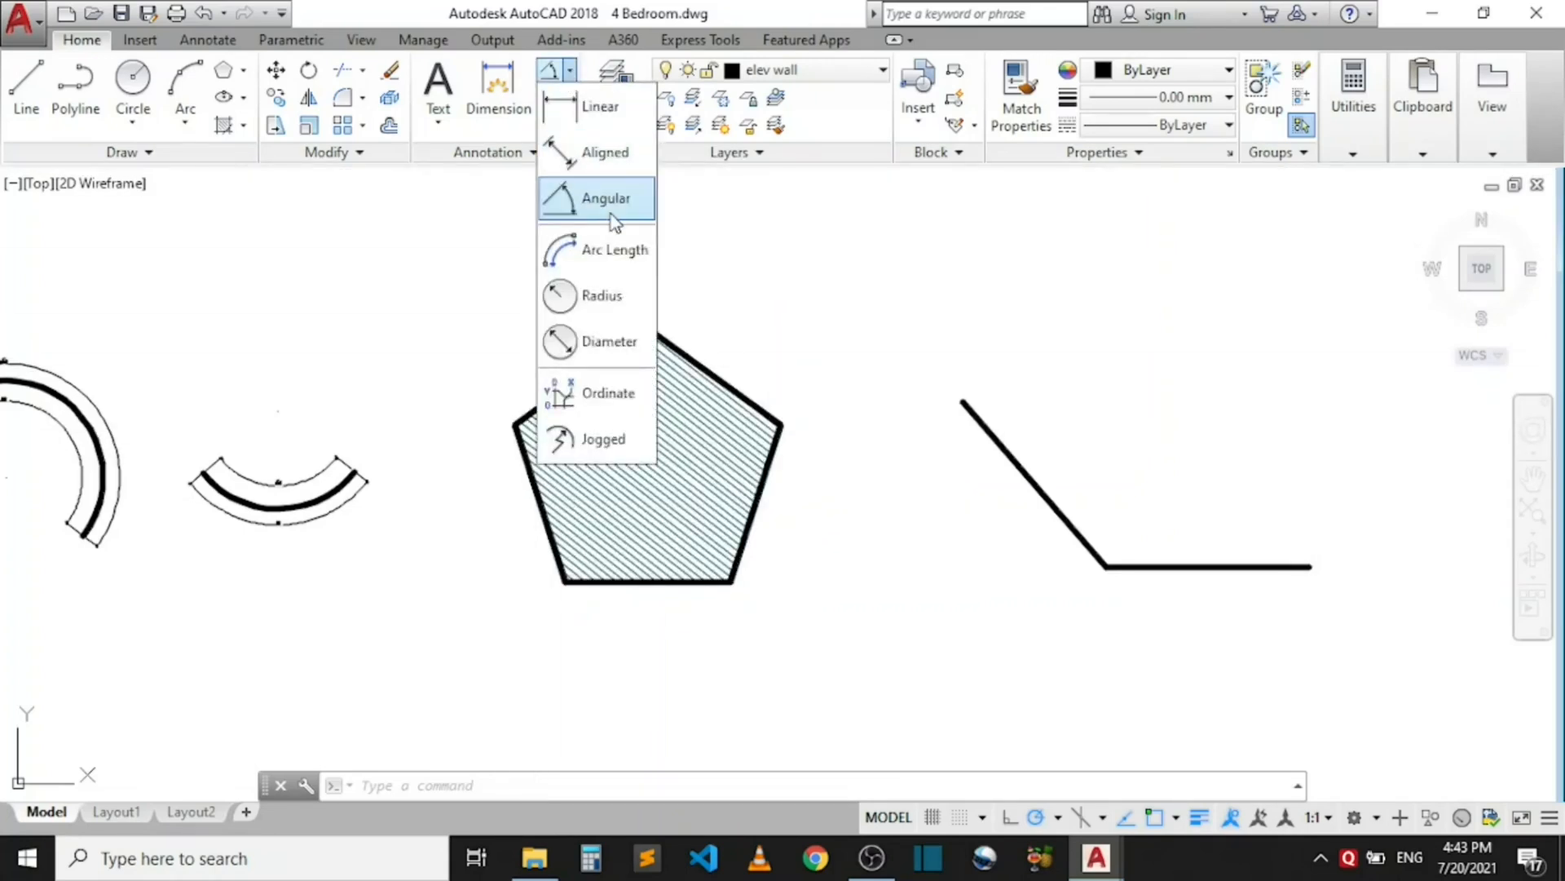
left_click(607, 163)
scroll(815, 375, "down", 2)
scroll(840, 432, "up", 3)
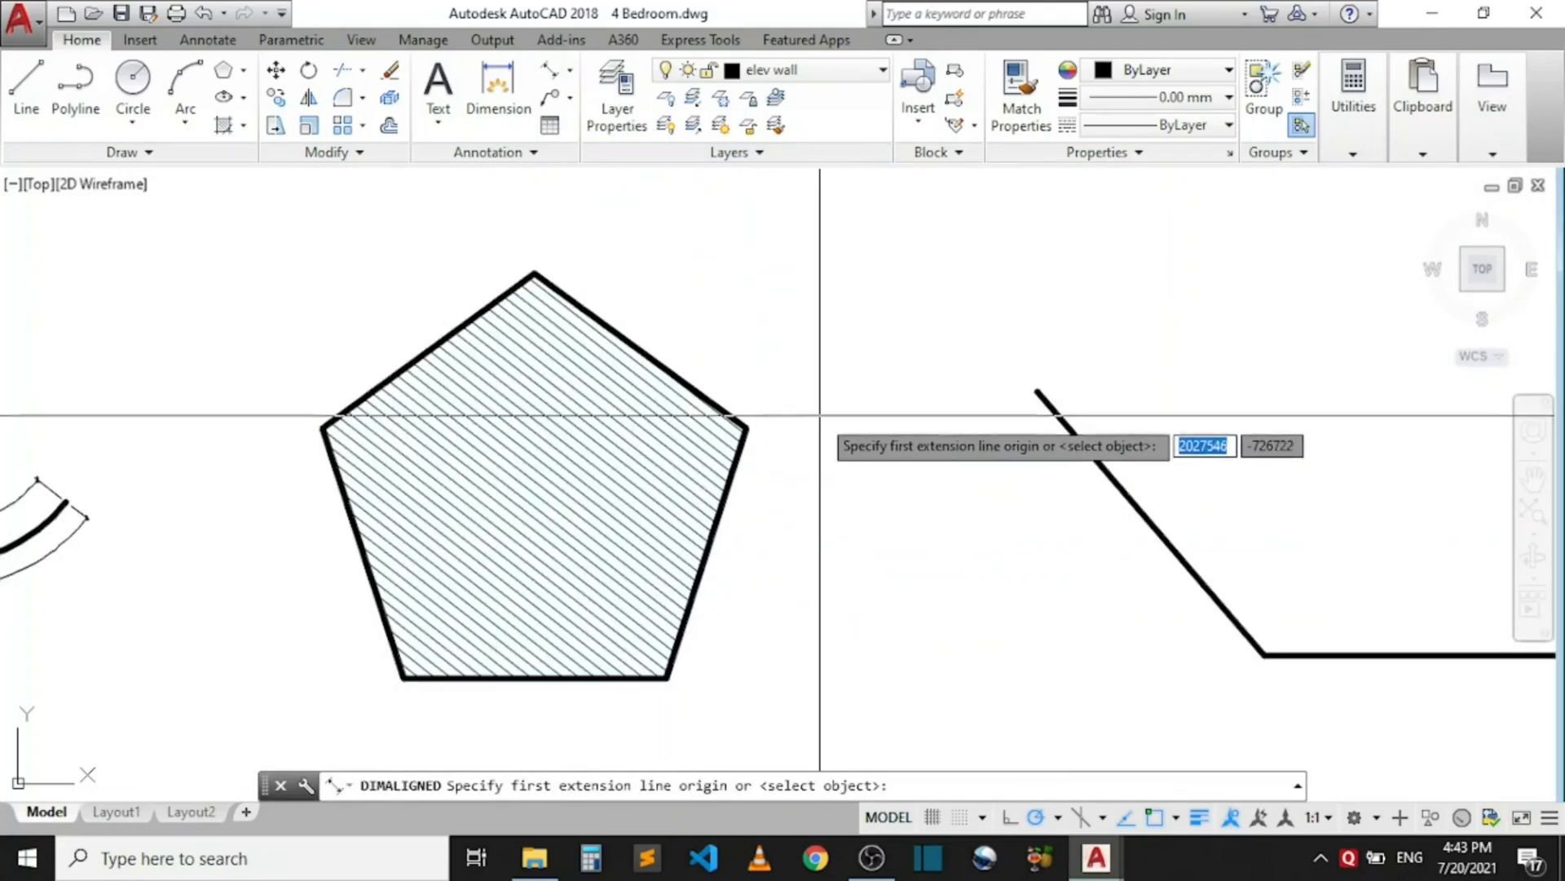
scroll(816, 407, "down", 5)
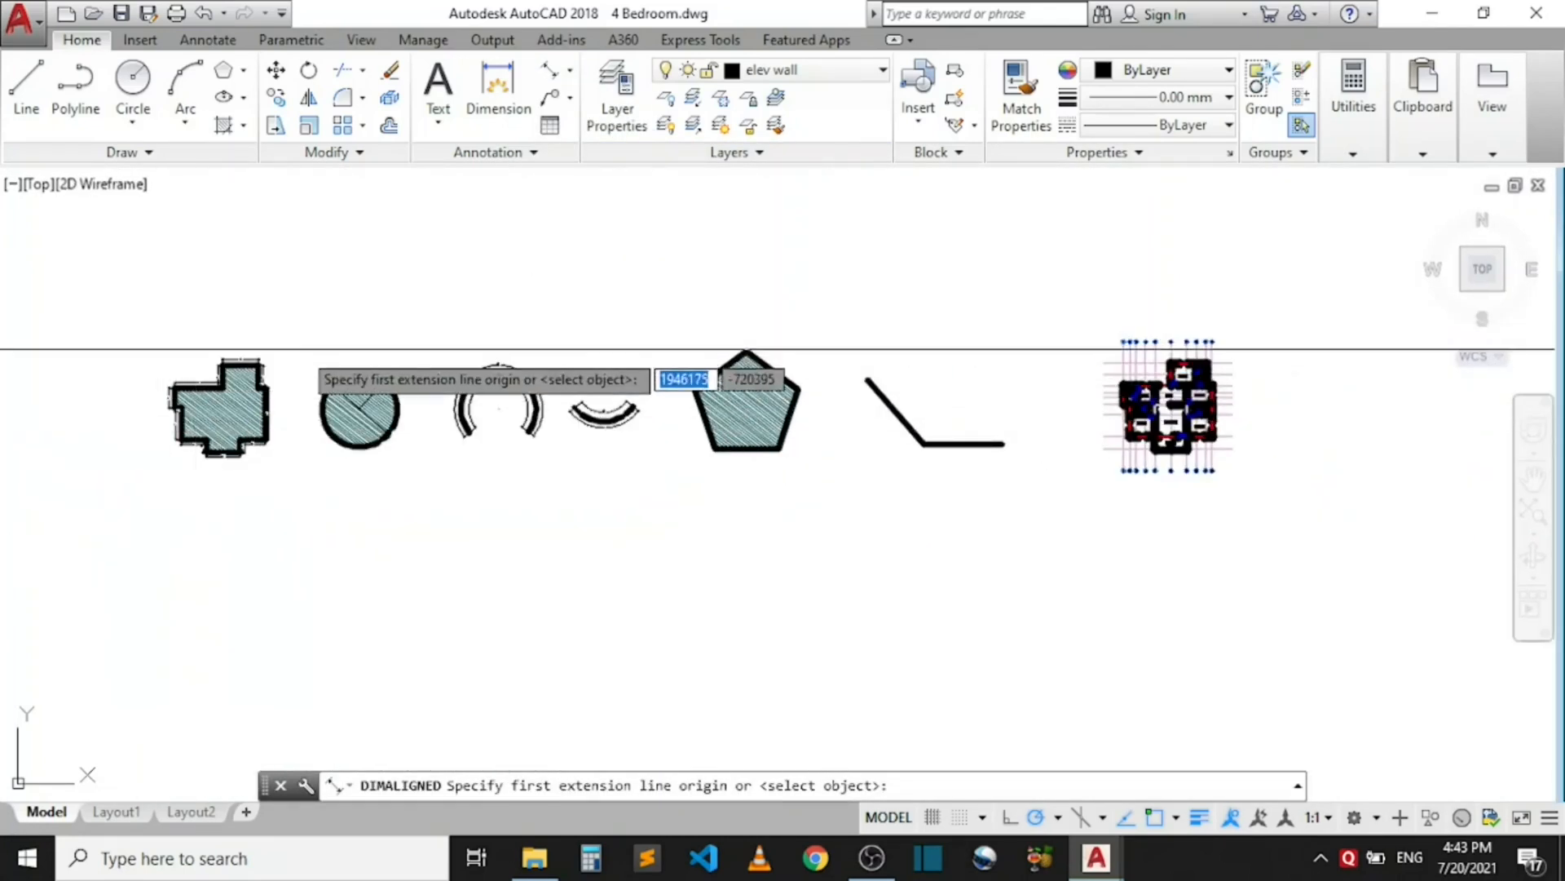
scroll(658, 424, "up", 8)
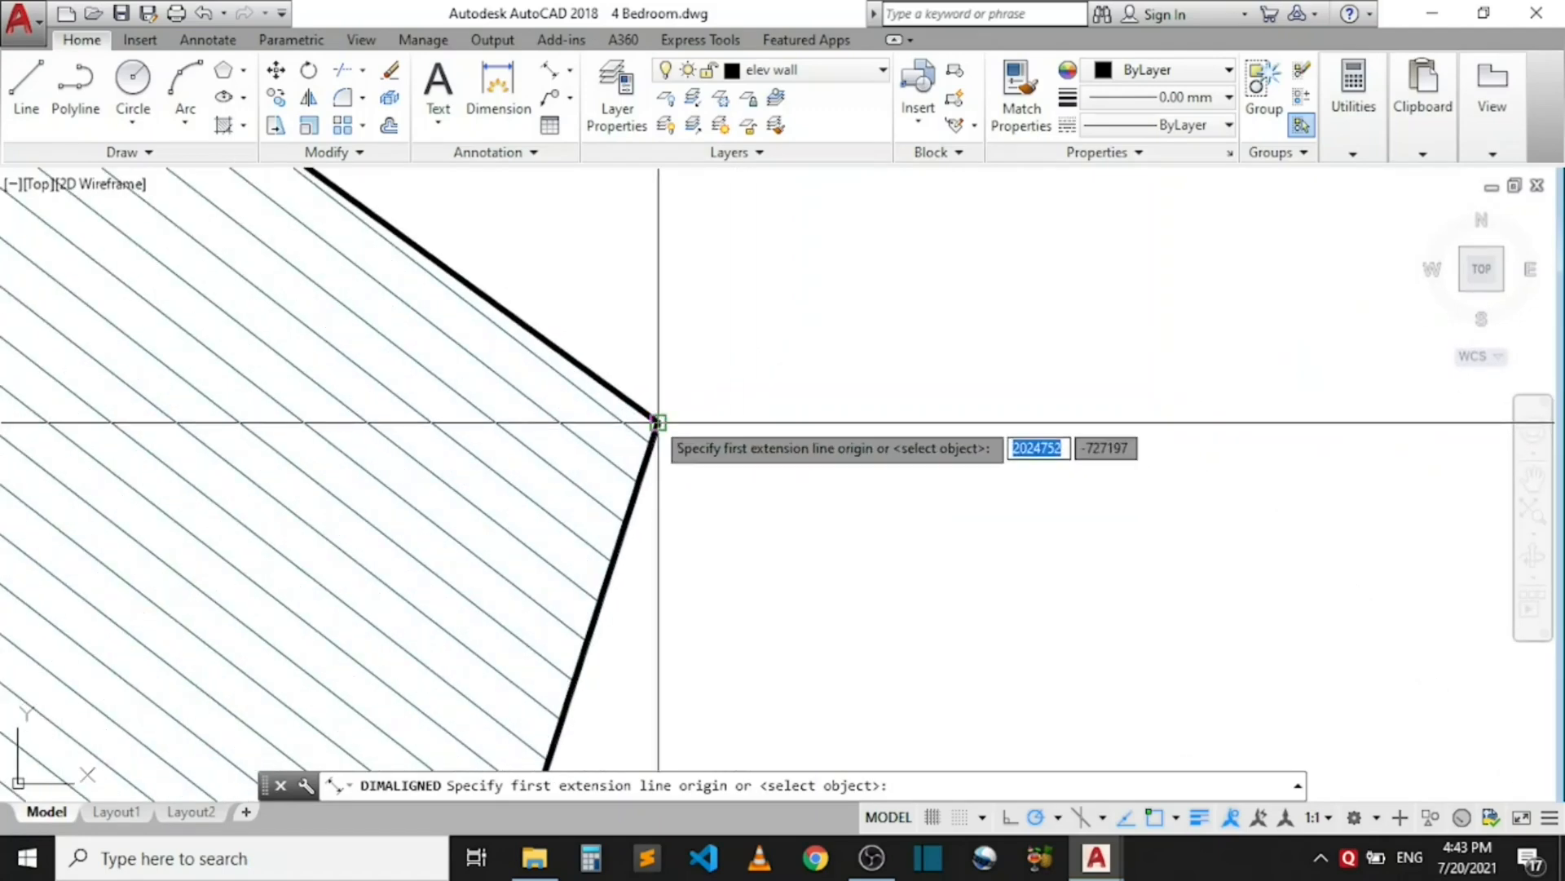
left_click(658, 423)
scroll(676, 457, "down", 5)
scroll(514, 342, "up", 4)
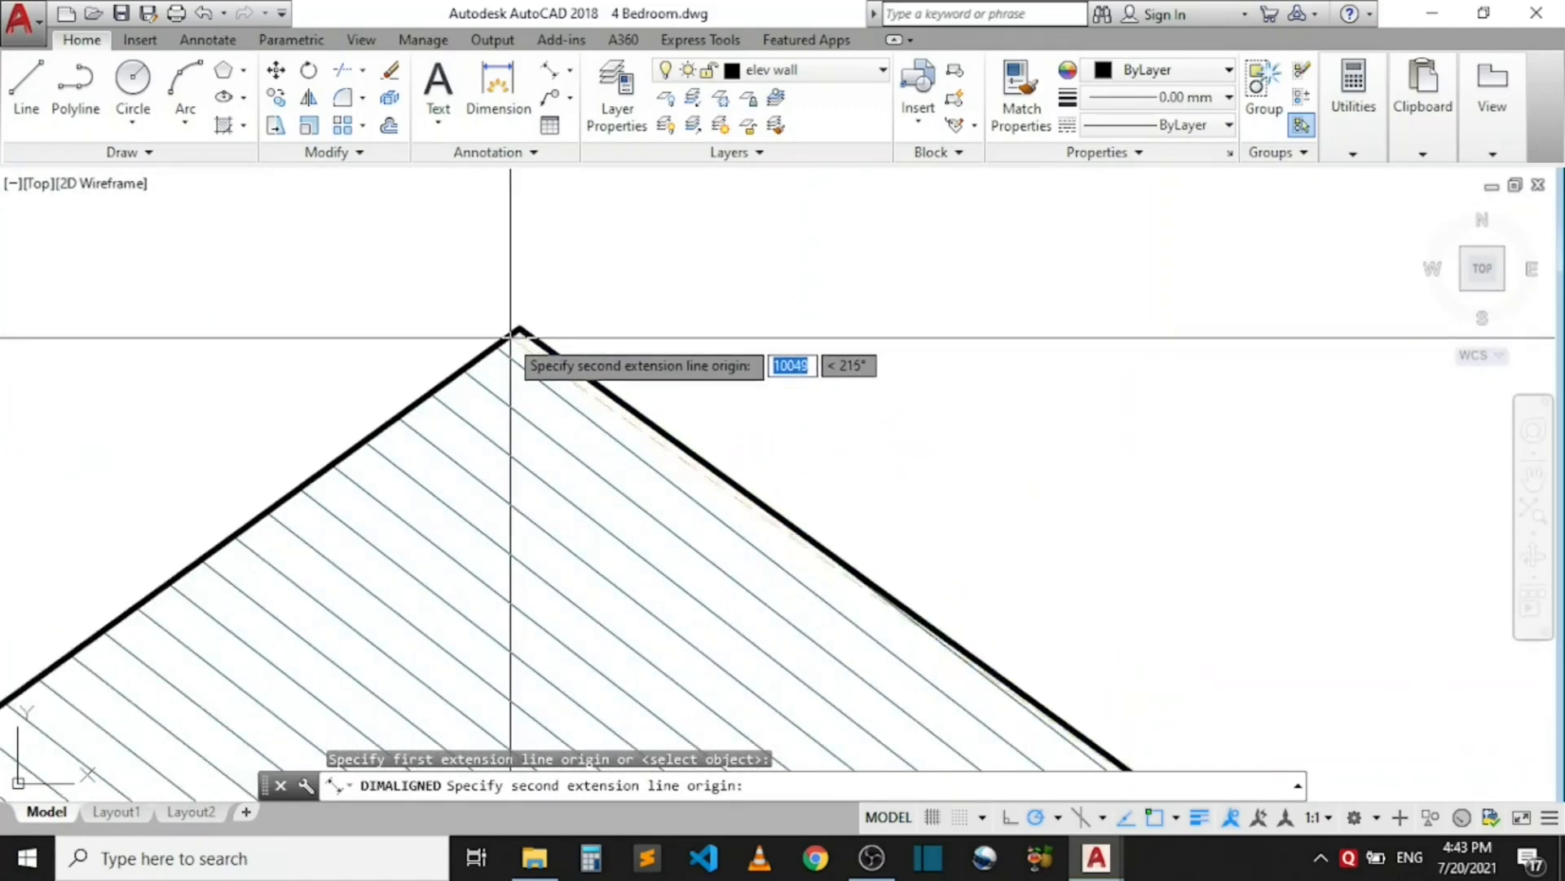
left_click(517, 332)
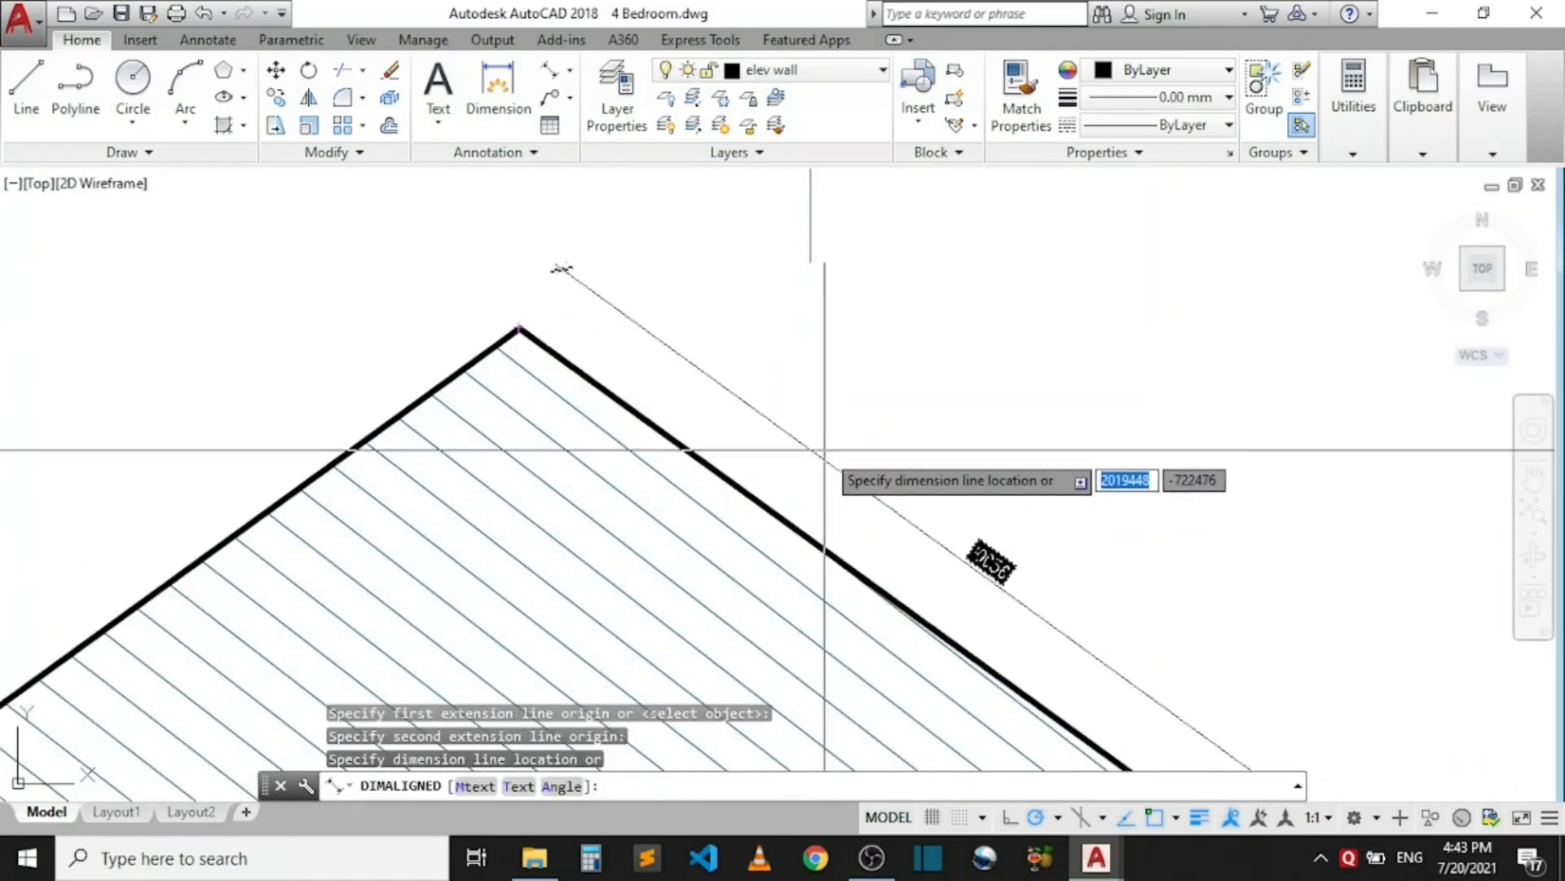
left_click(933, 487)
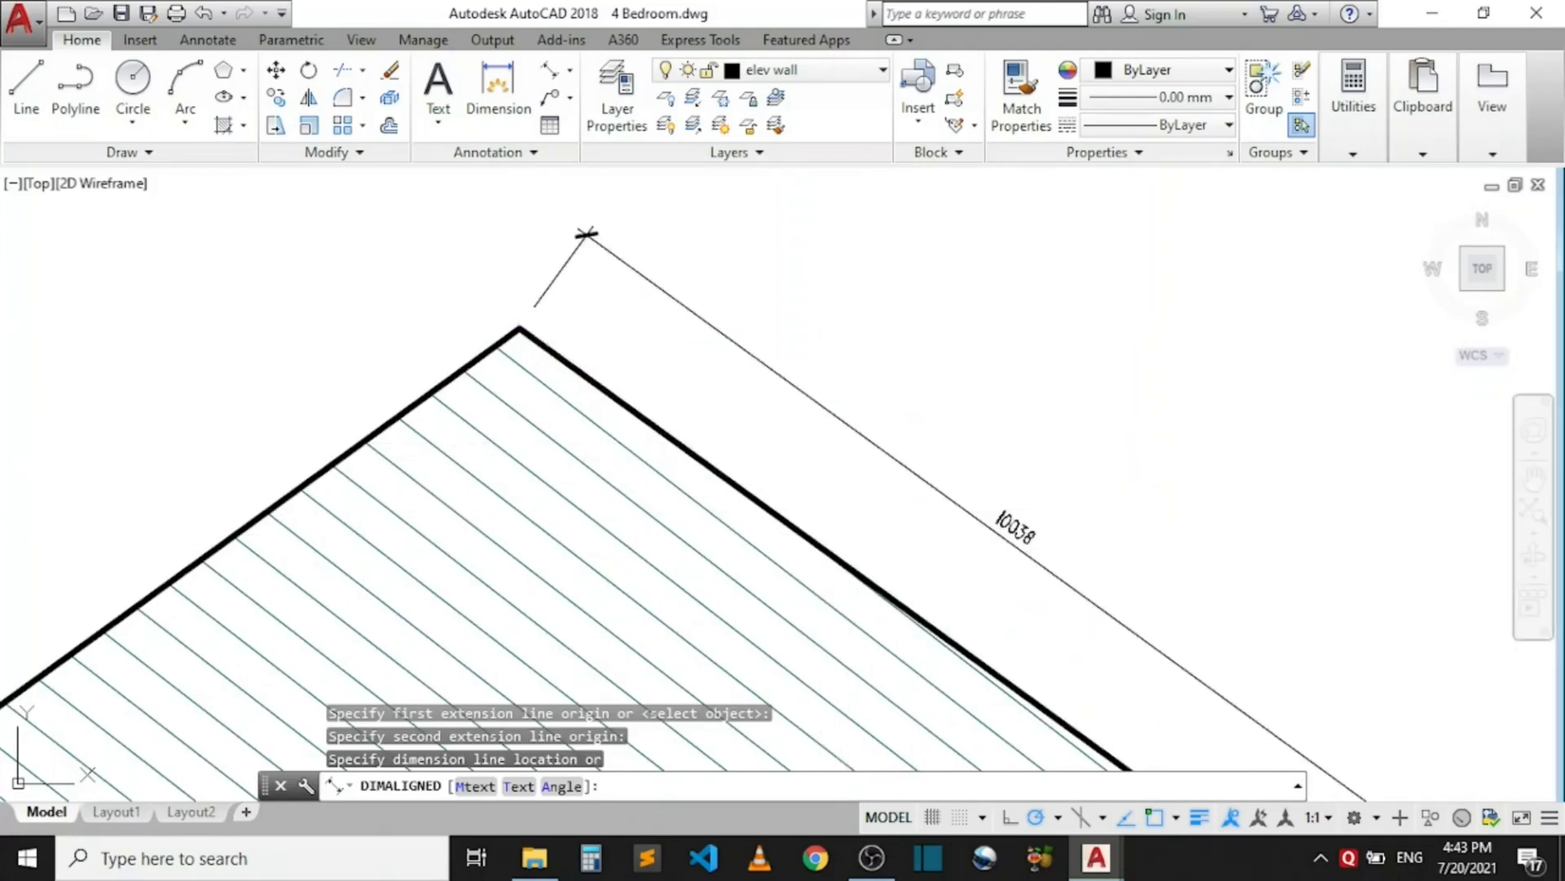
scroll(786, 571, "up", 6)
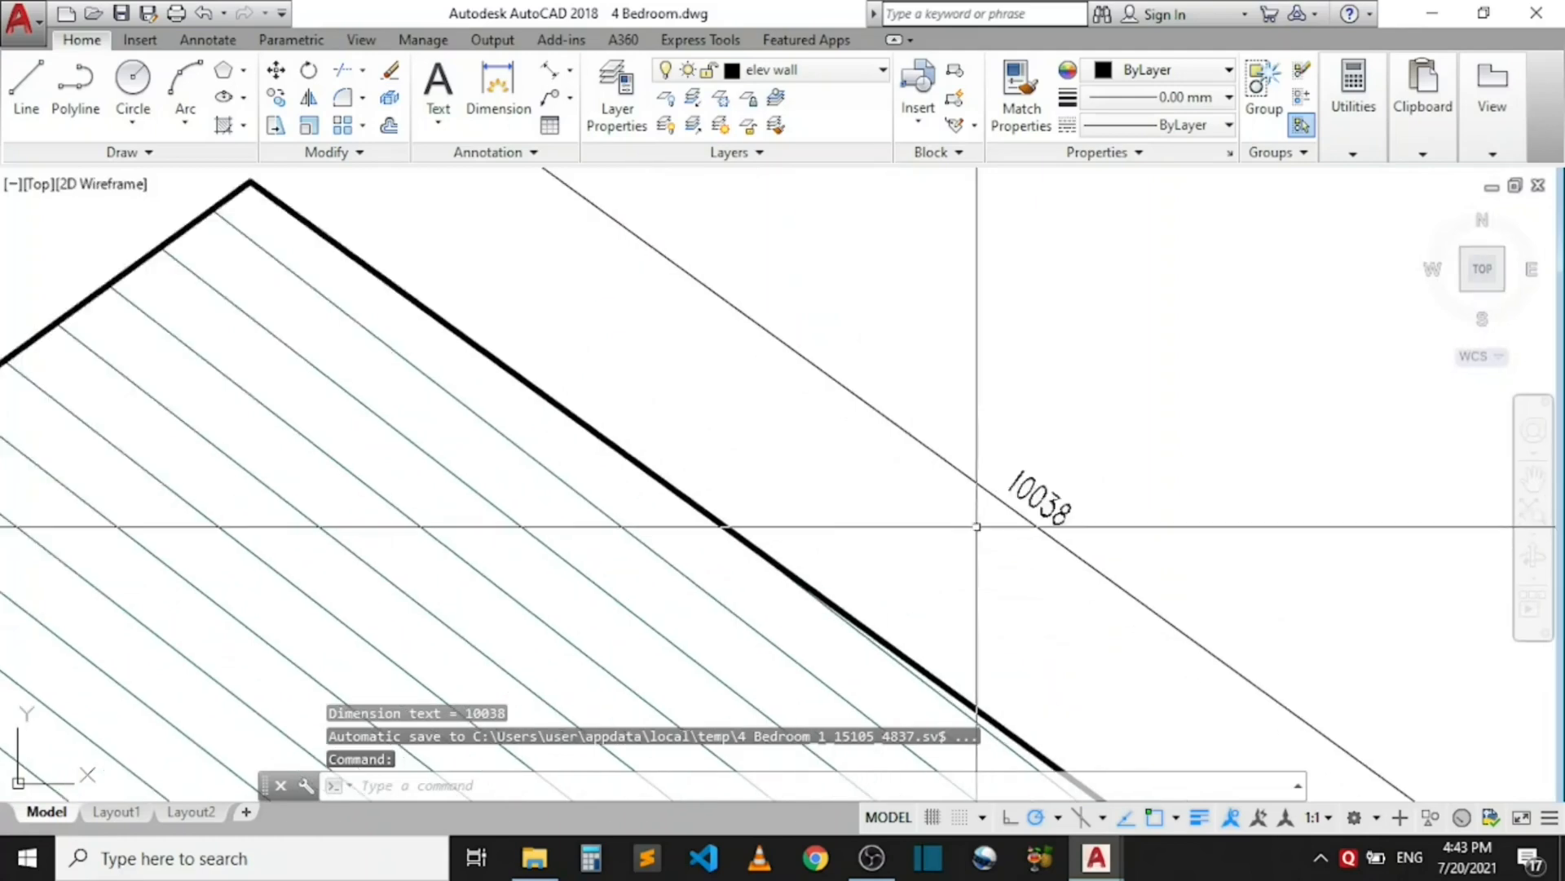
- Add an aligned dimension to the pentagon's upper-left side, from the apex to the left corner, with the dimension line outside
scroll(1048, 483, "down", 6)
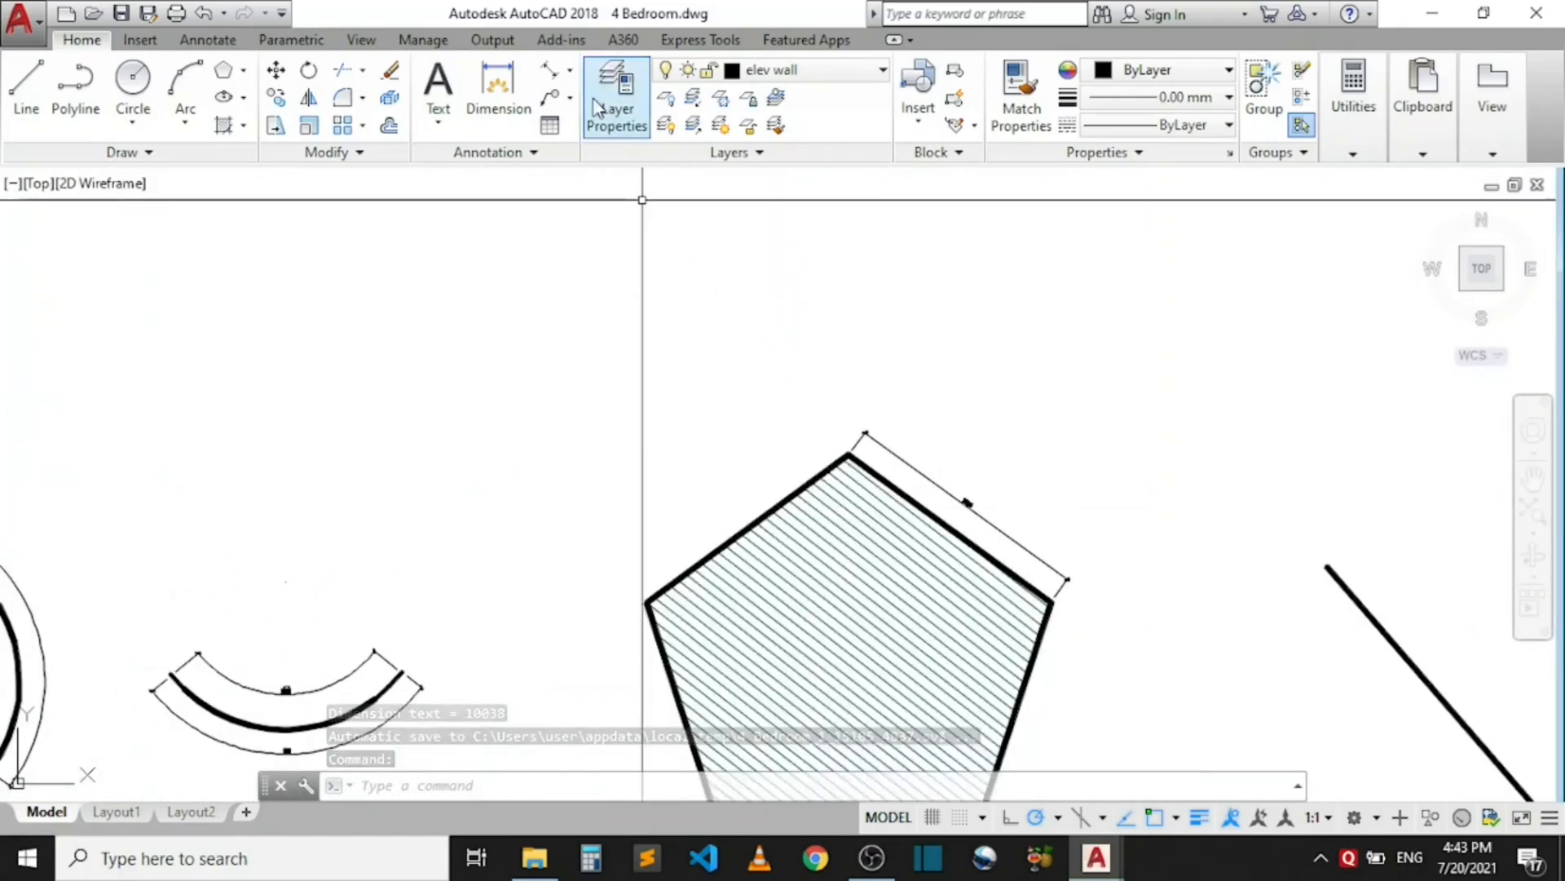
left_click(547, 73)
scroll(1052, 350, "up", 5)
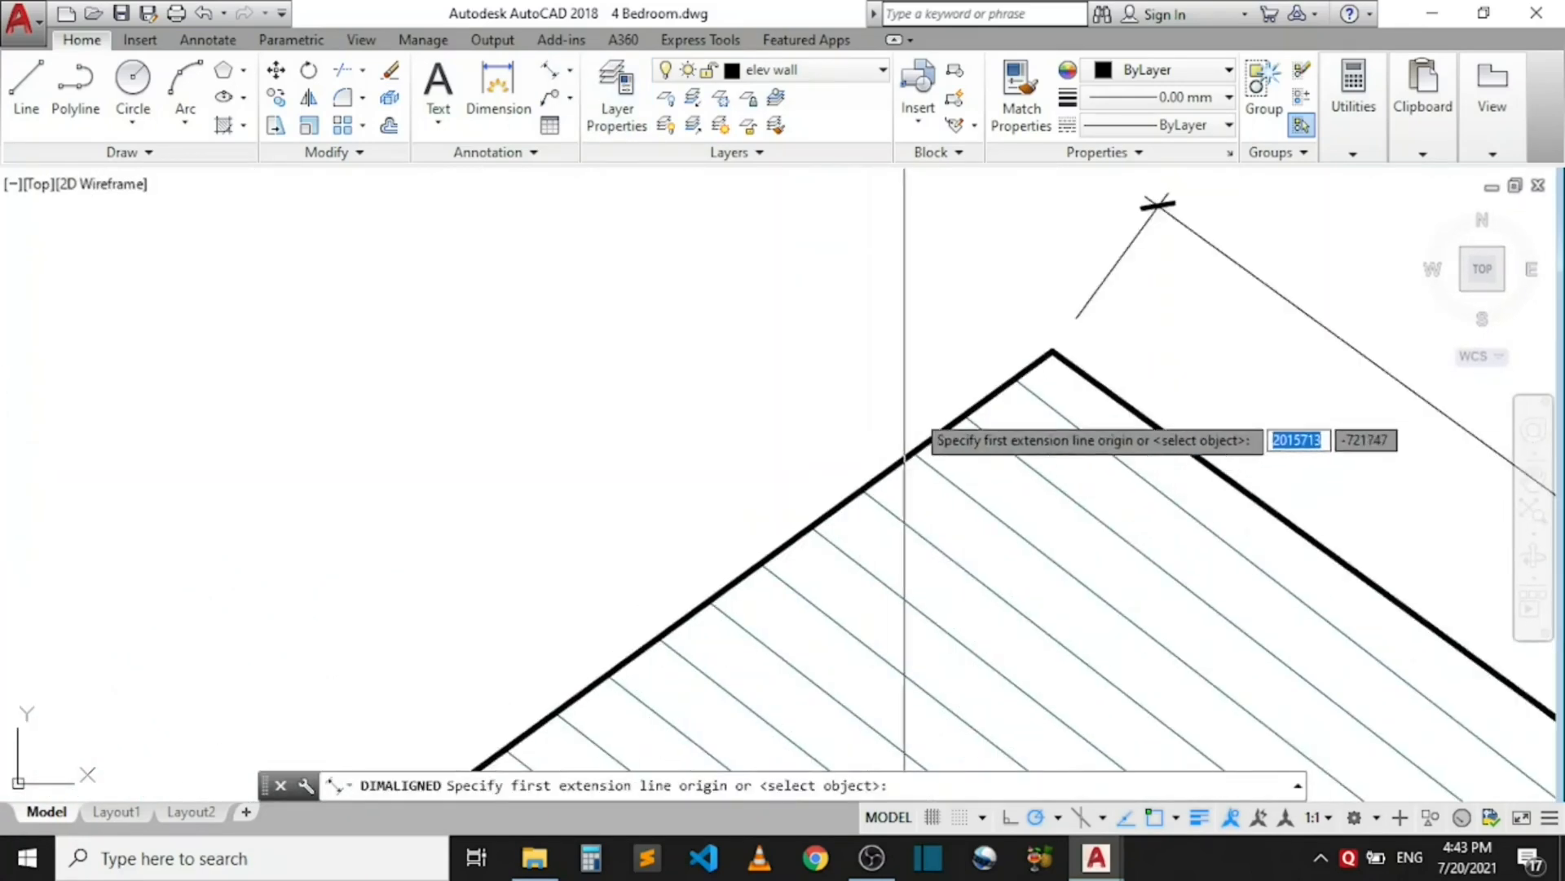
left_click(1052, 350)
scroll(1052, 351, "down", 5)
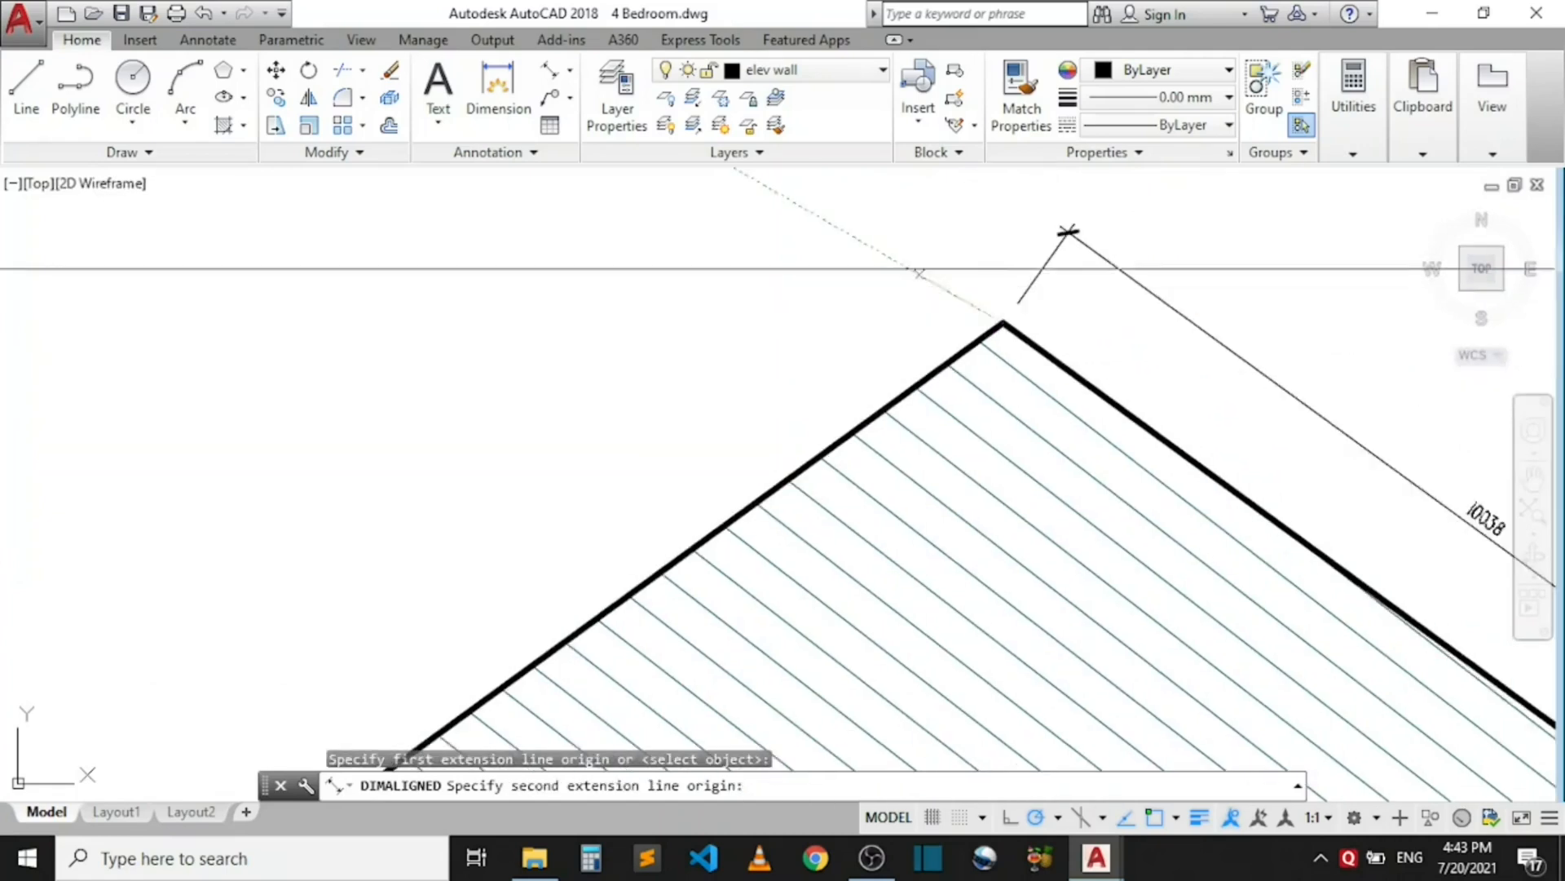
left_click(626, 525)
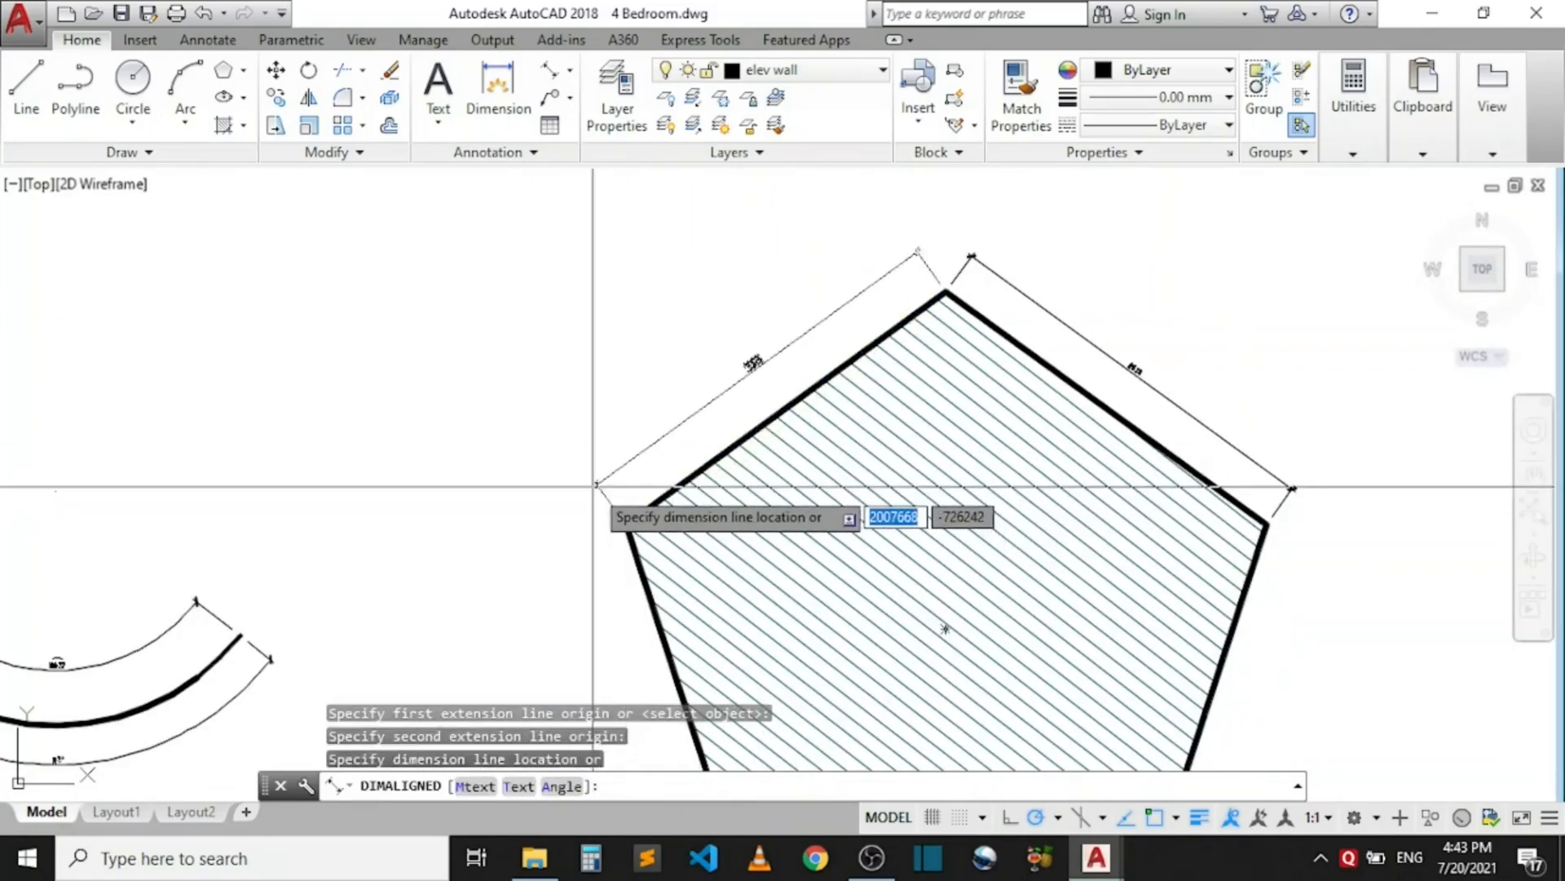
left_click(595, 478)
scroll(681, 304, "down", 5)
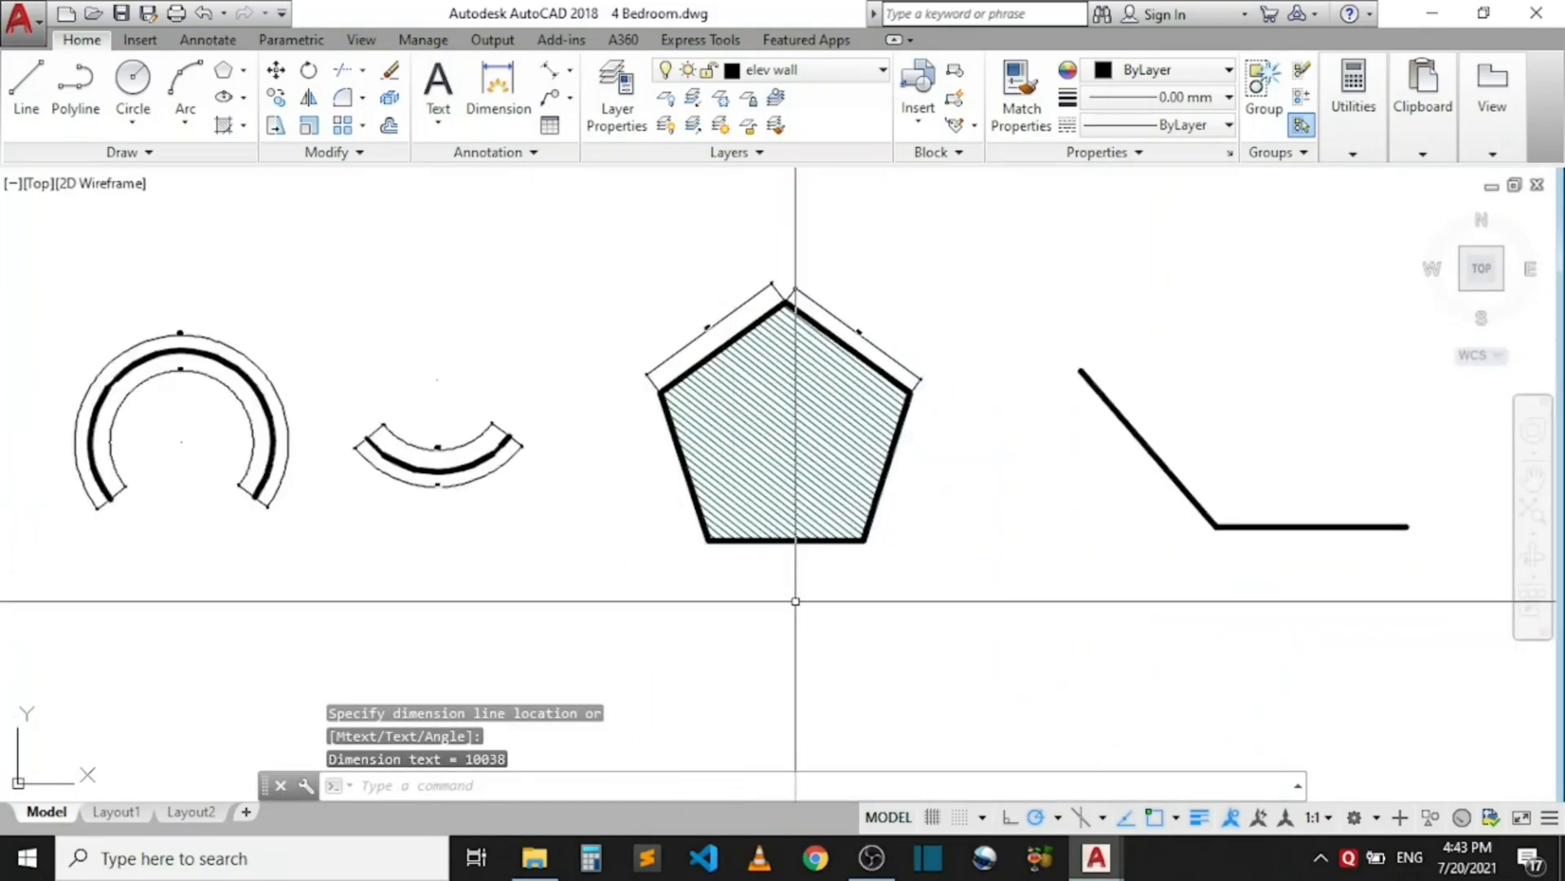
- Add an aligned dimension to the pentagon's lower-left side, placing the dimension line outside the shape
scroll(790, 601, "up", 2)
scroll(707, 575, "down", 2)
scroll(632, 603, "up", 4)
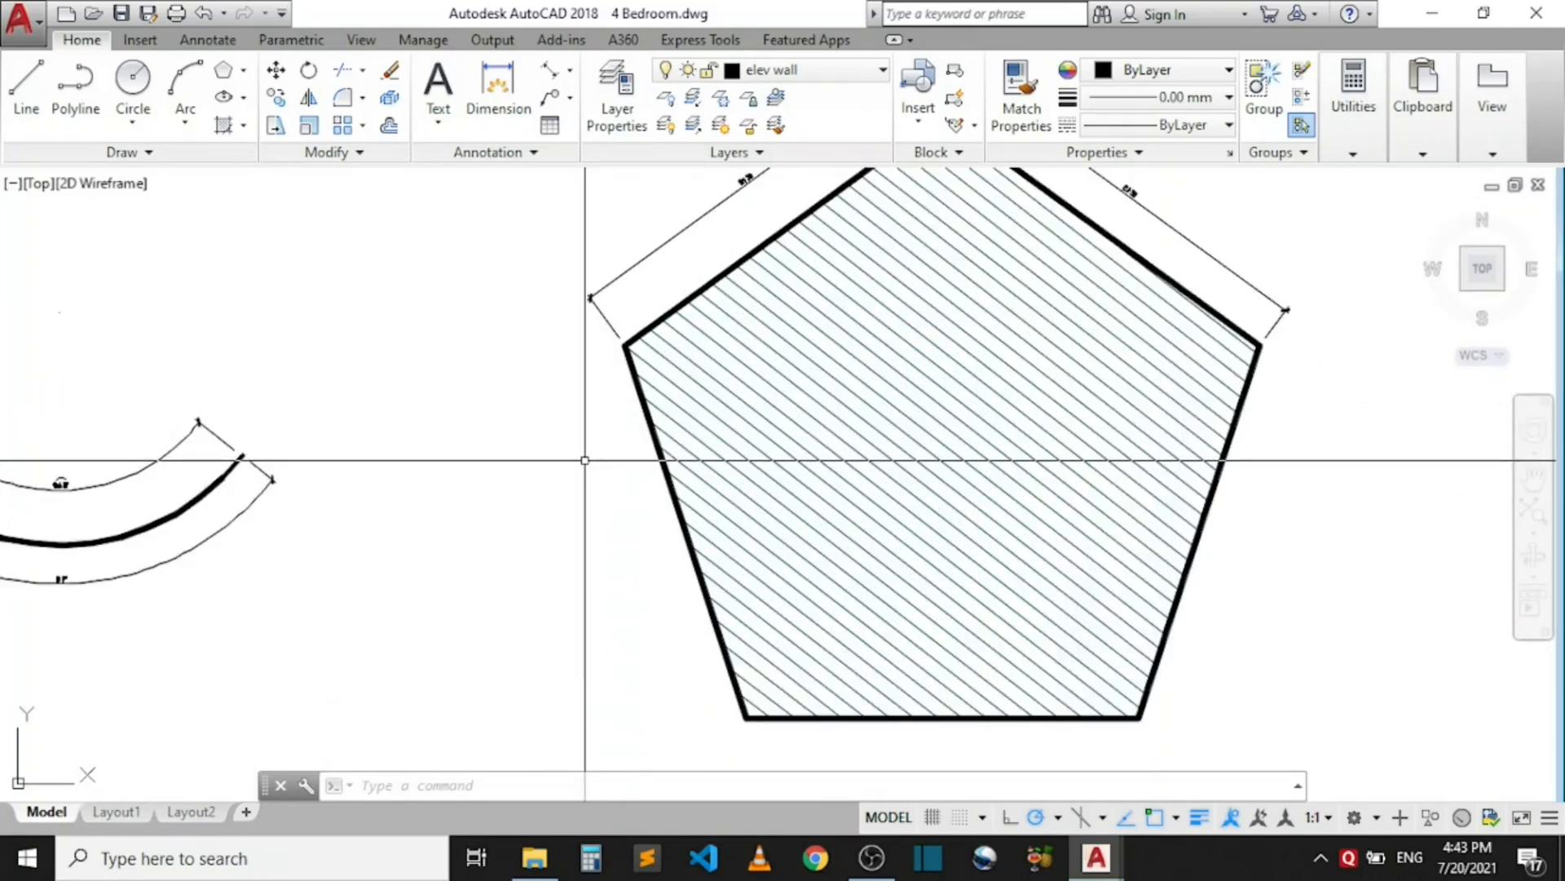
key("Return")
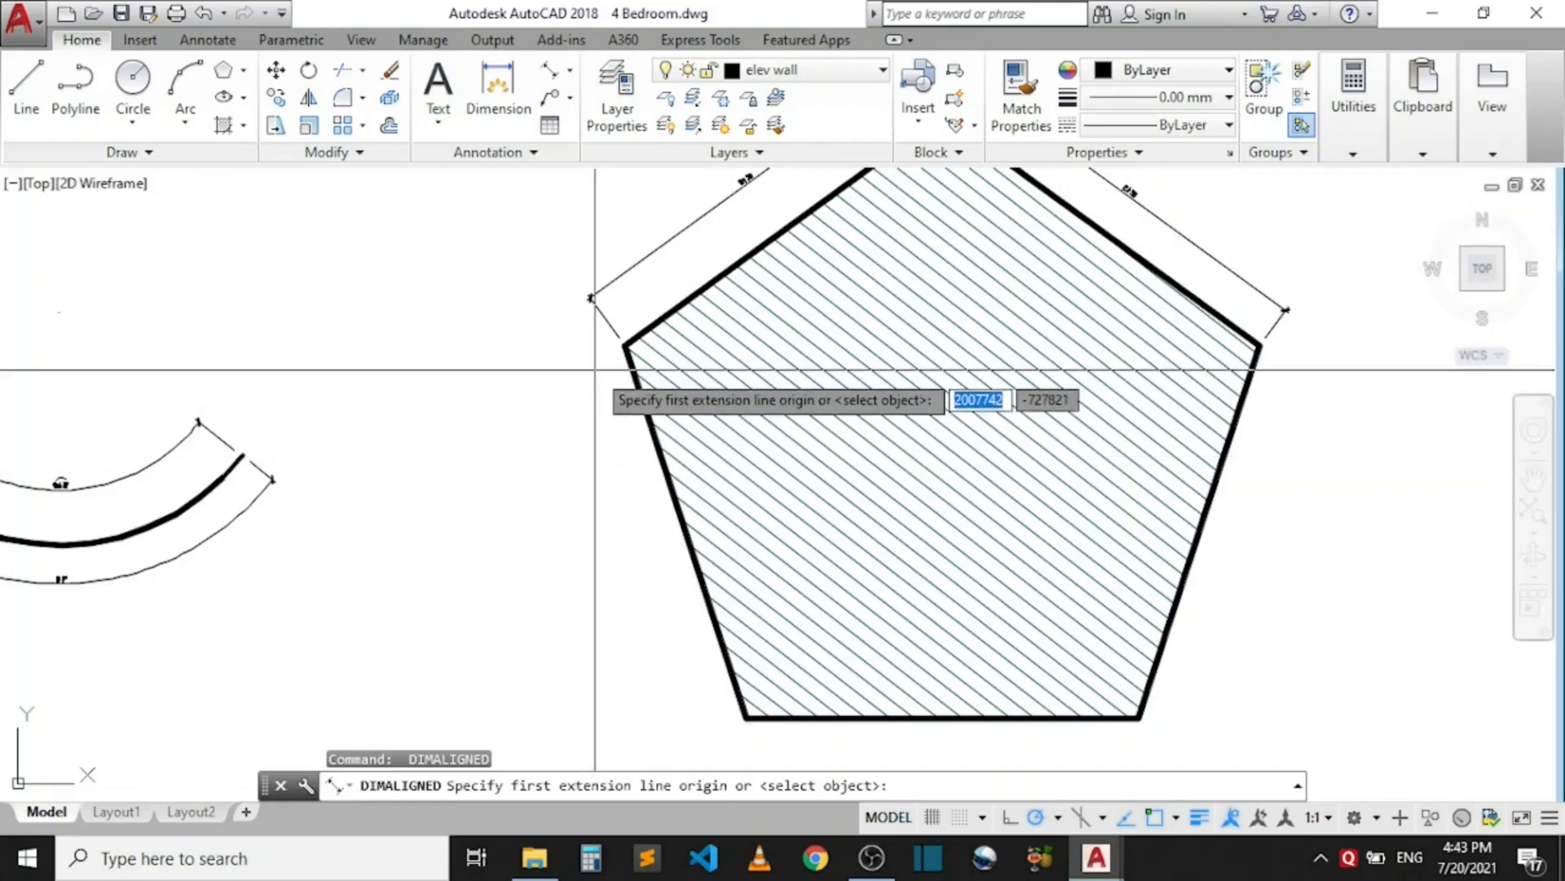
scroll(591, 391, "up", 2)
left_click(659, 311)
scroll(660, 311, "down", 2)
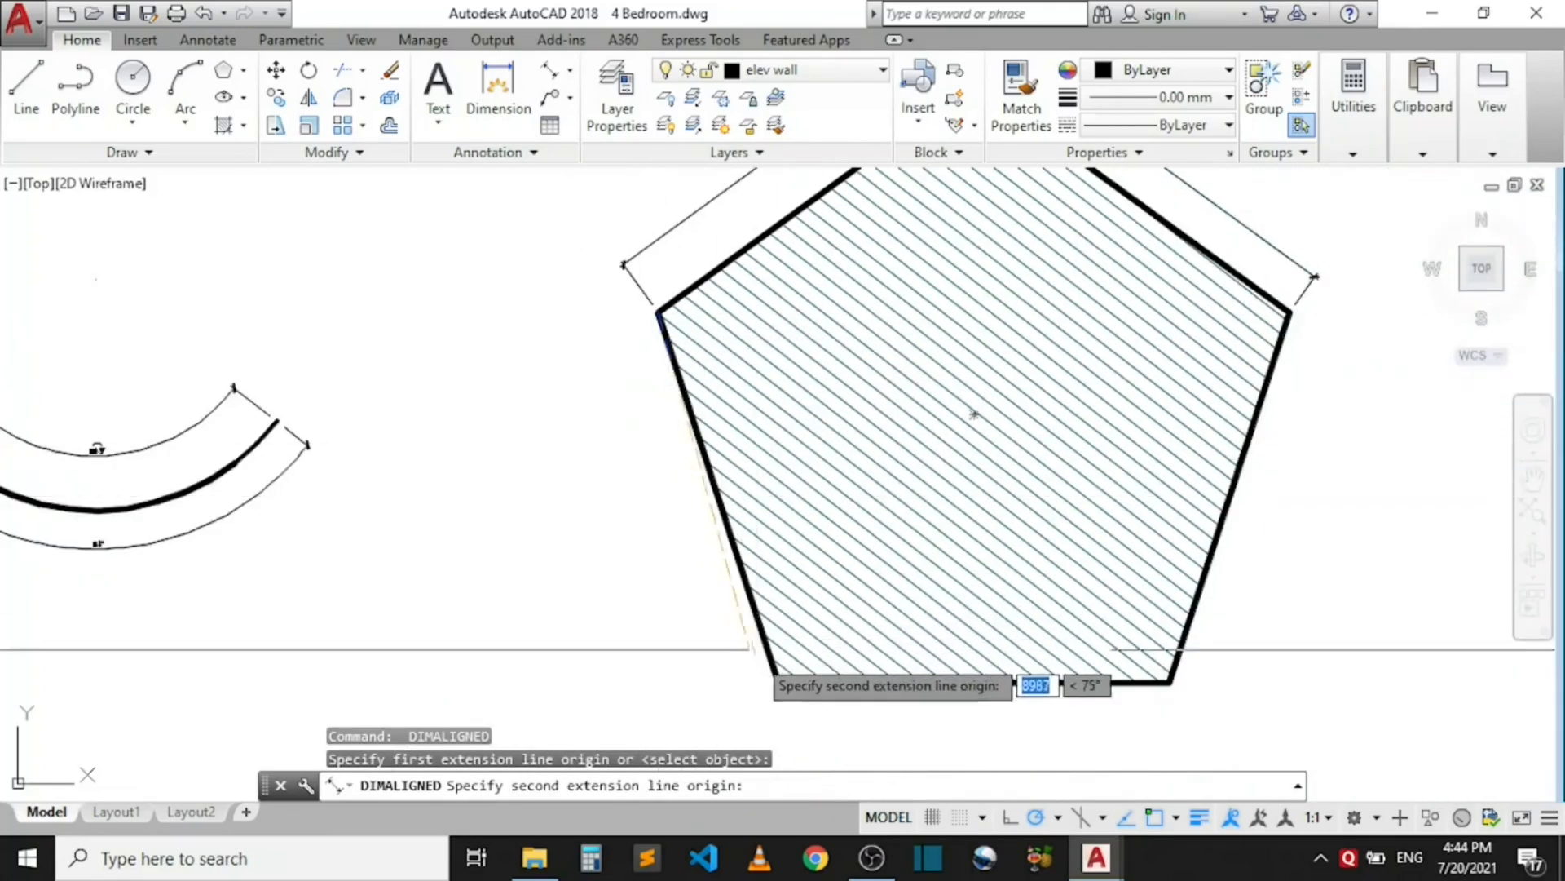
left_click(777, 682)
left_click(670, 595)
scroll(670, 595, "down", 3)
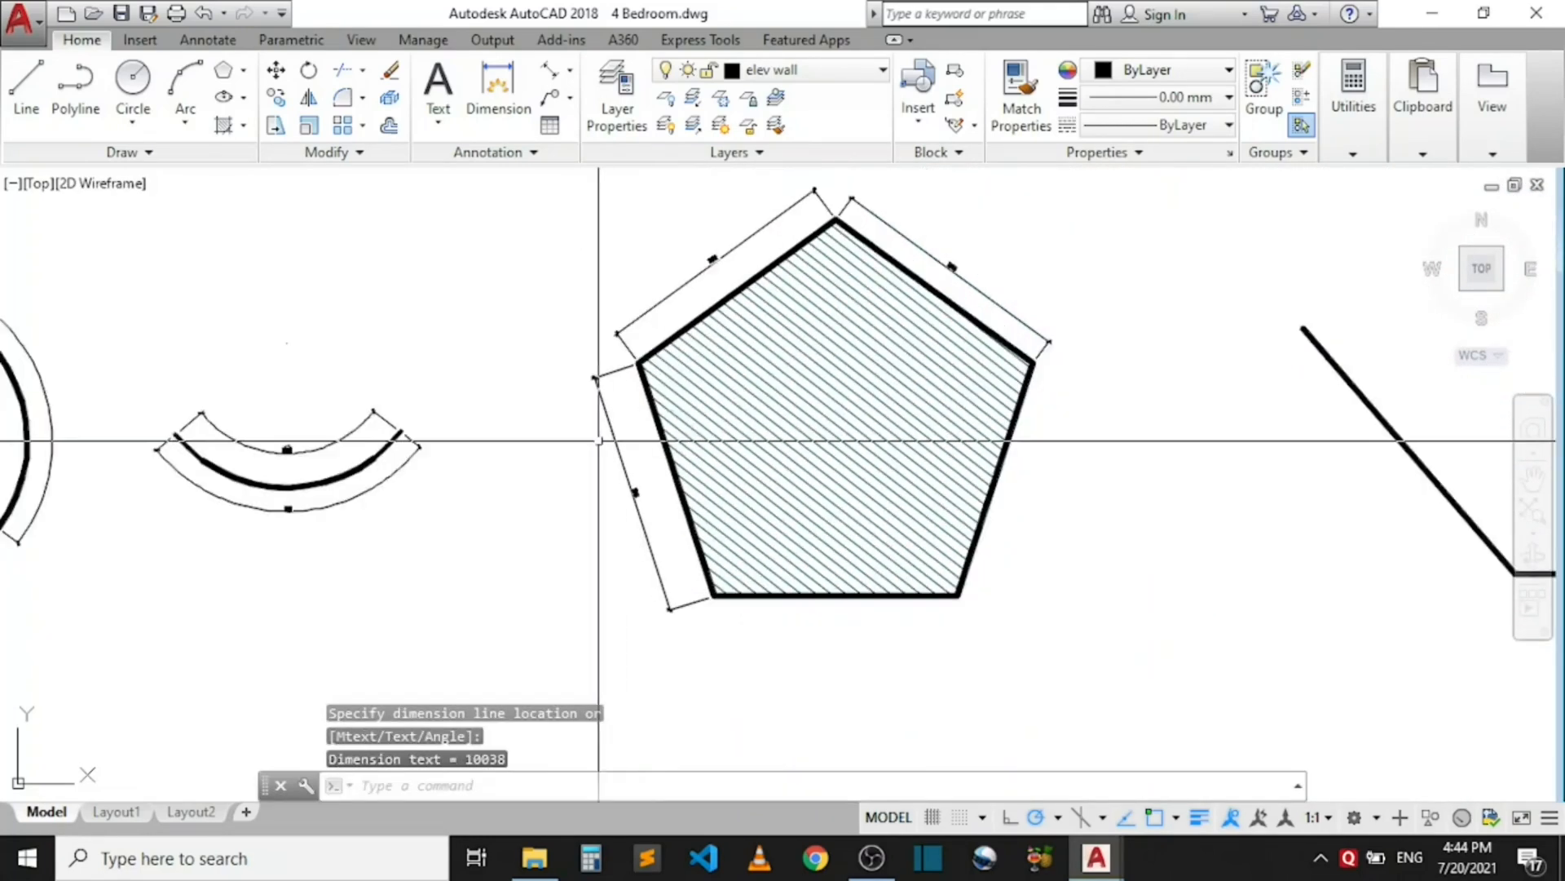
- Add an aligned dimension to the pentagon's bottom side, placing the dimension line just below the edge
scroll(734, 644, "up", 5)
key("Return")
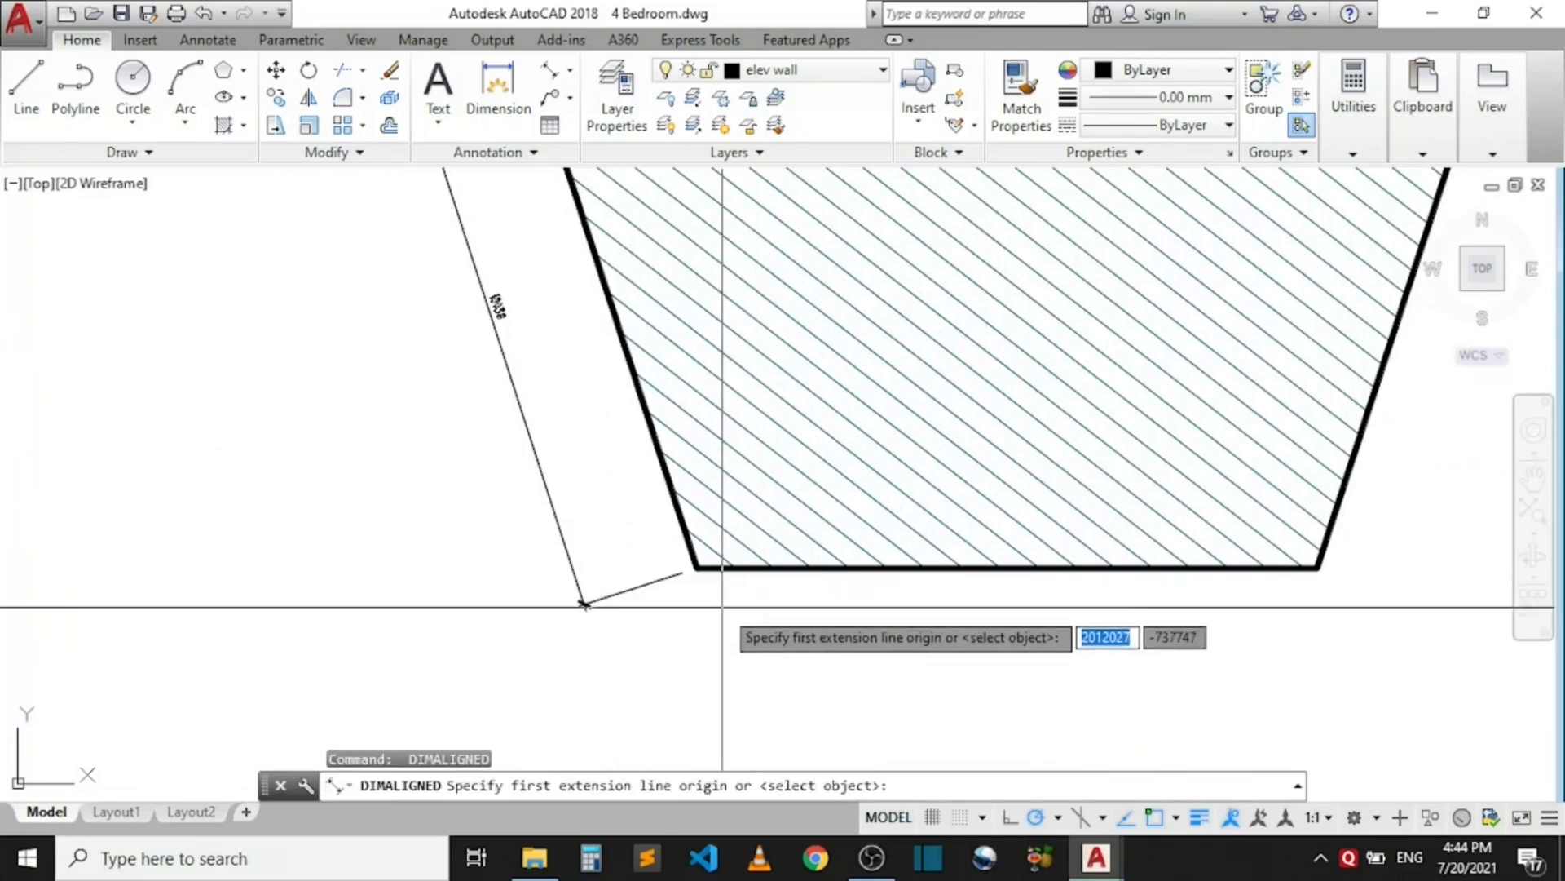
scroll(701, 579, "up", 4)
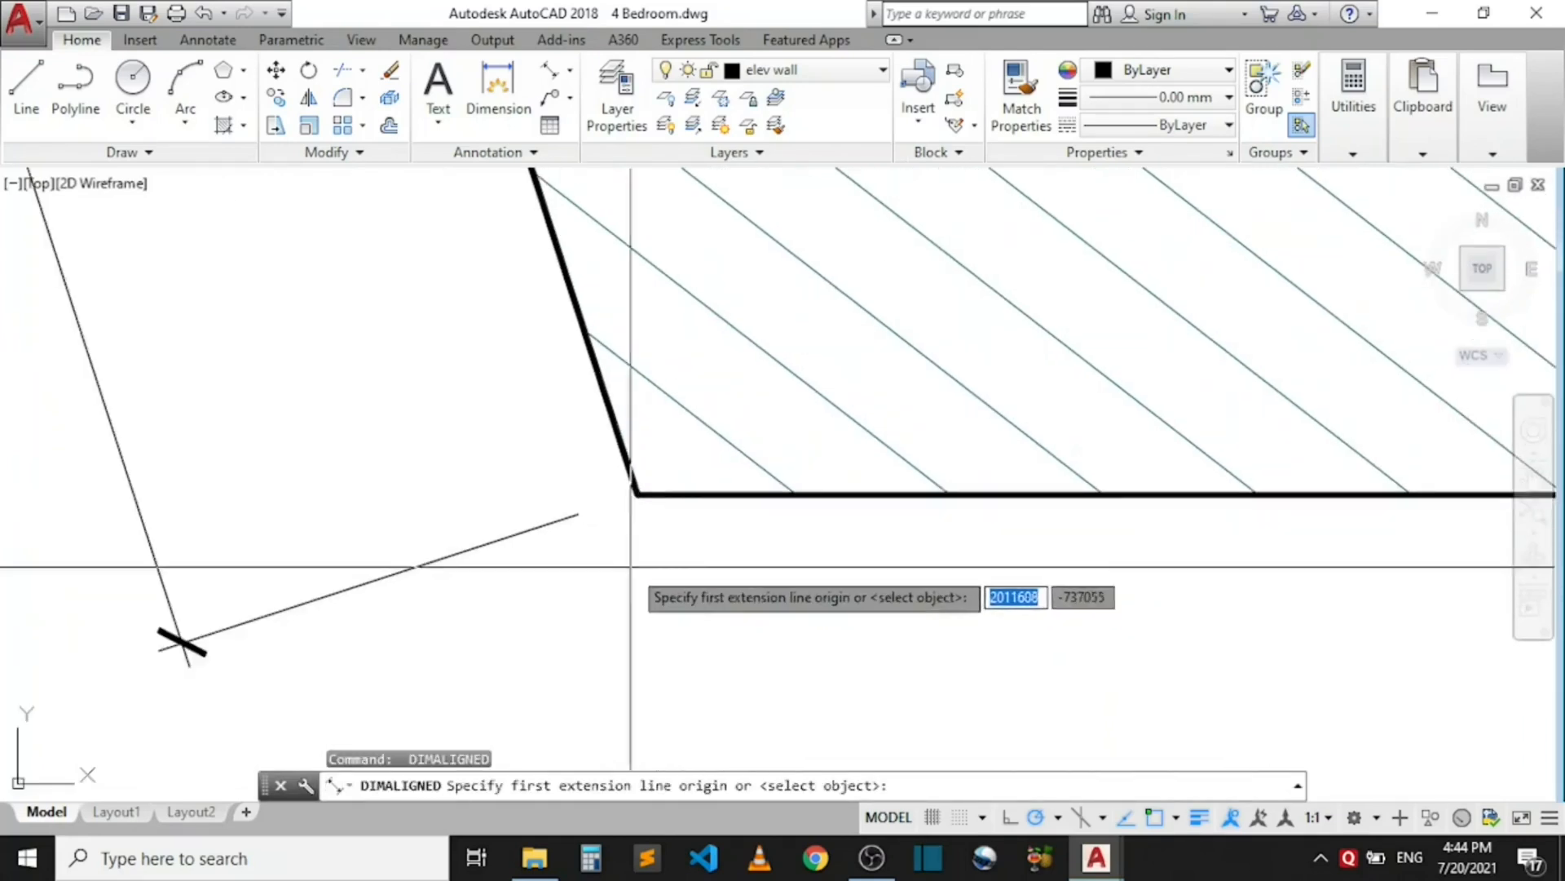
left_click(655, 495)
scroll(996, 585, "down", 3)
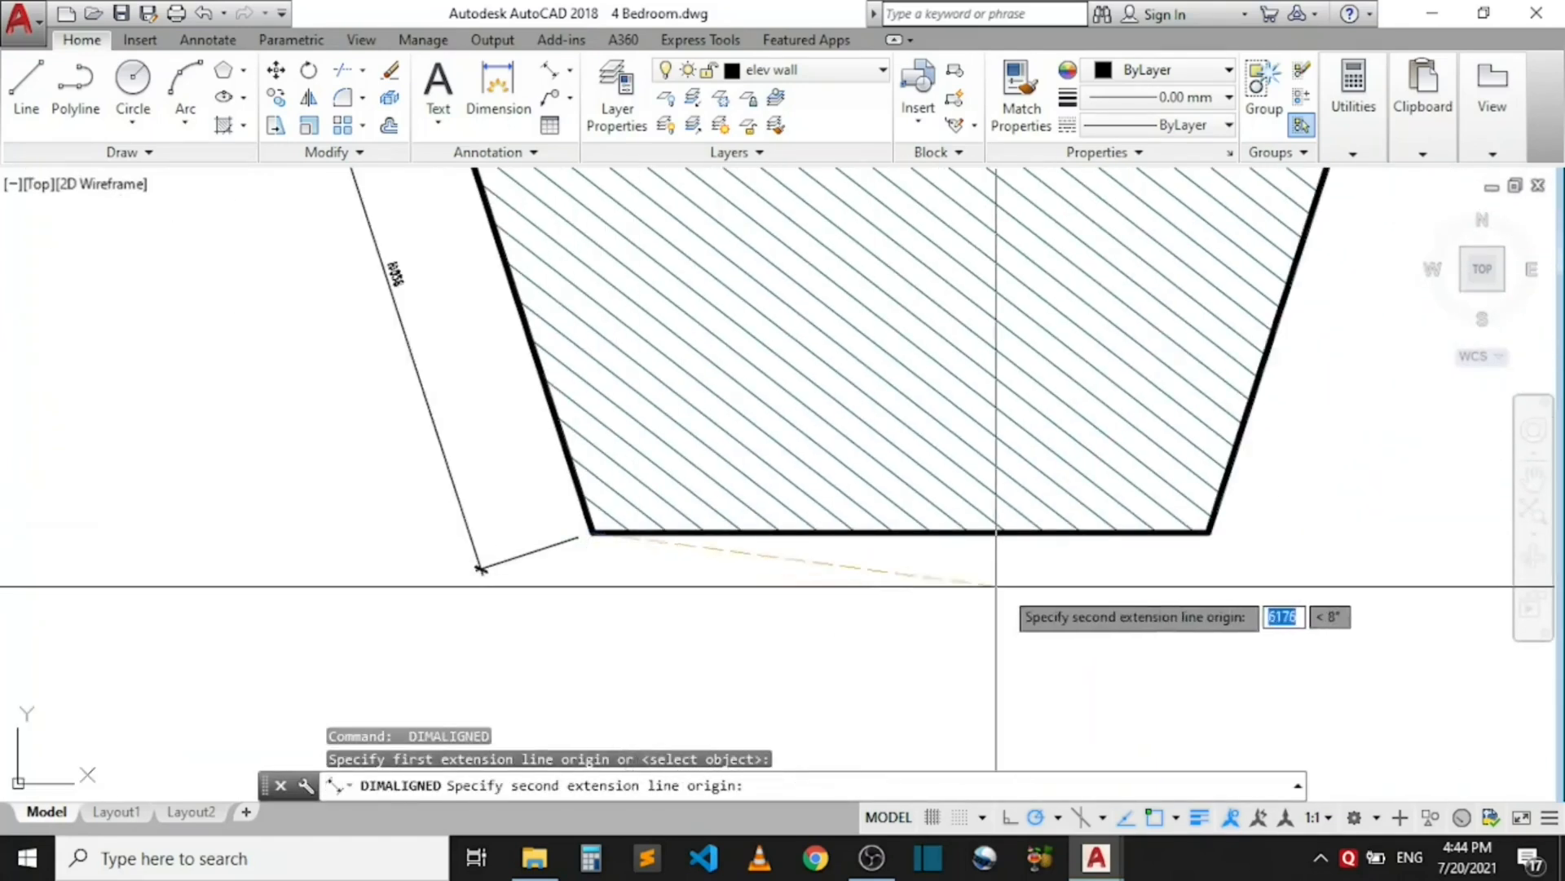
left_click(1207, 532)
left_click(816, 617)
scroll(473, 659, "down", 8)
- Add an aligned dimension to the pentagon's lower-right side, from the right corner to the bottom corner, with the dimension line outside
scroll(572, 624, "up", 6)
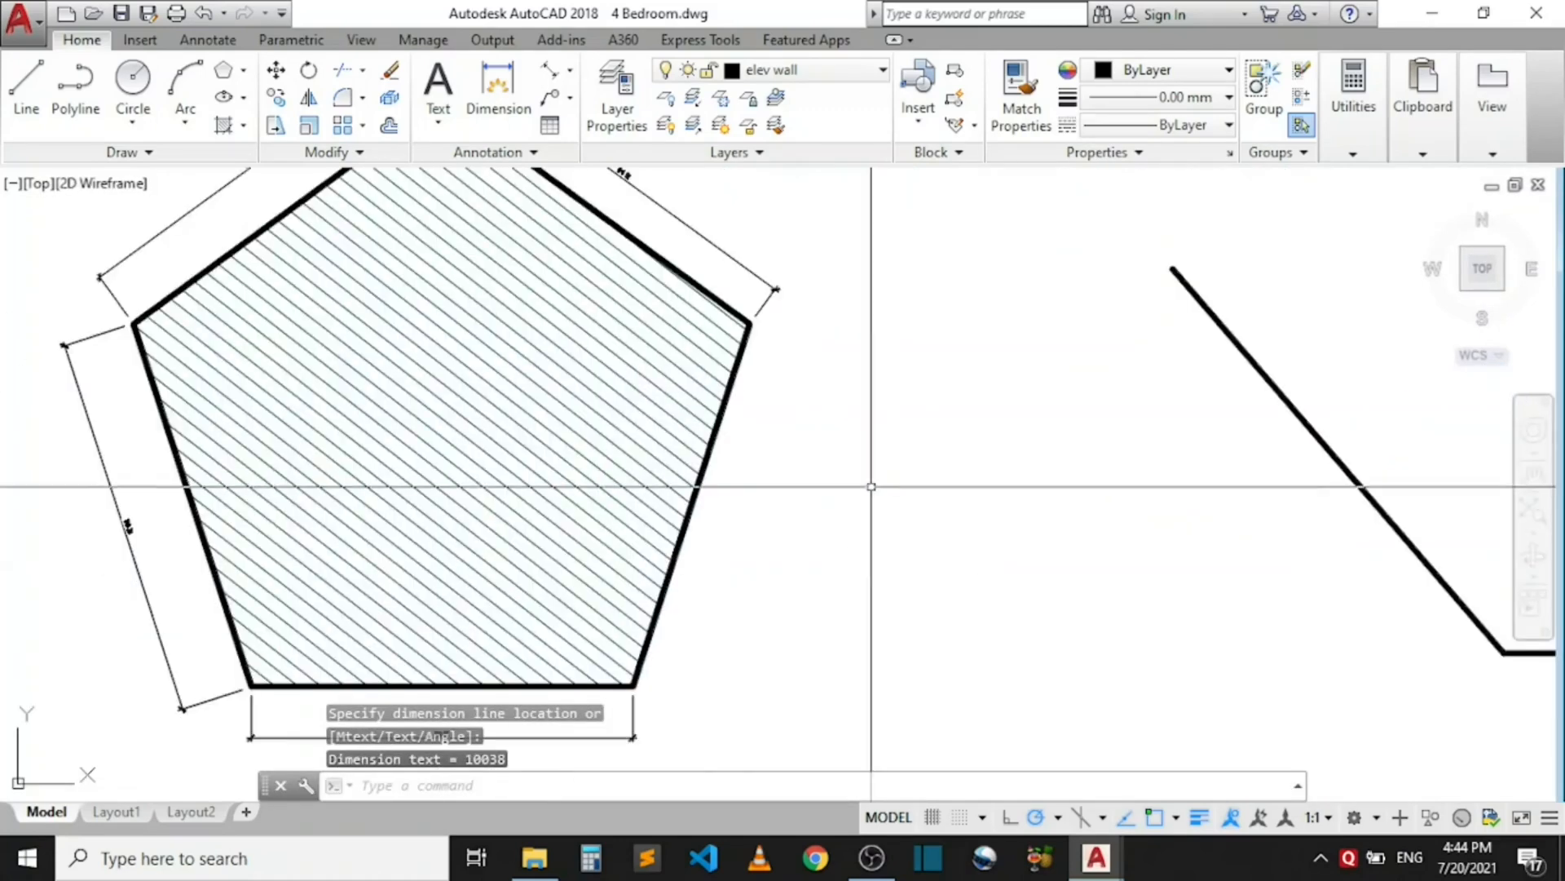
key("Return")
scroll(749, 358, "up", 4)
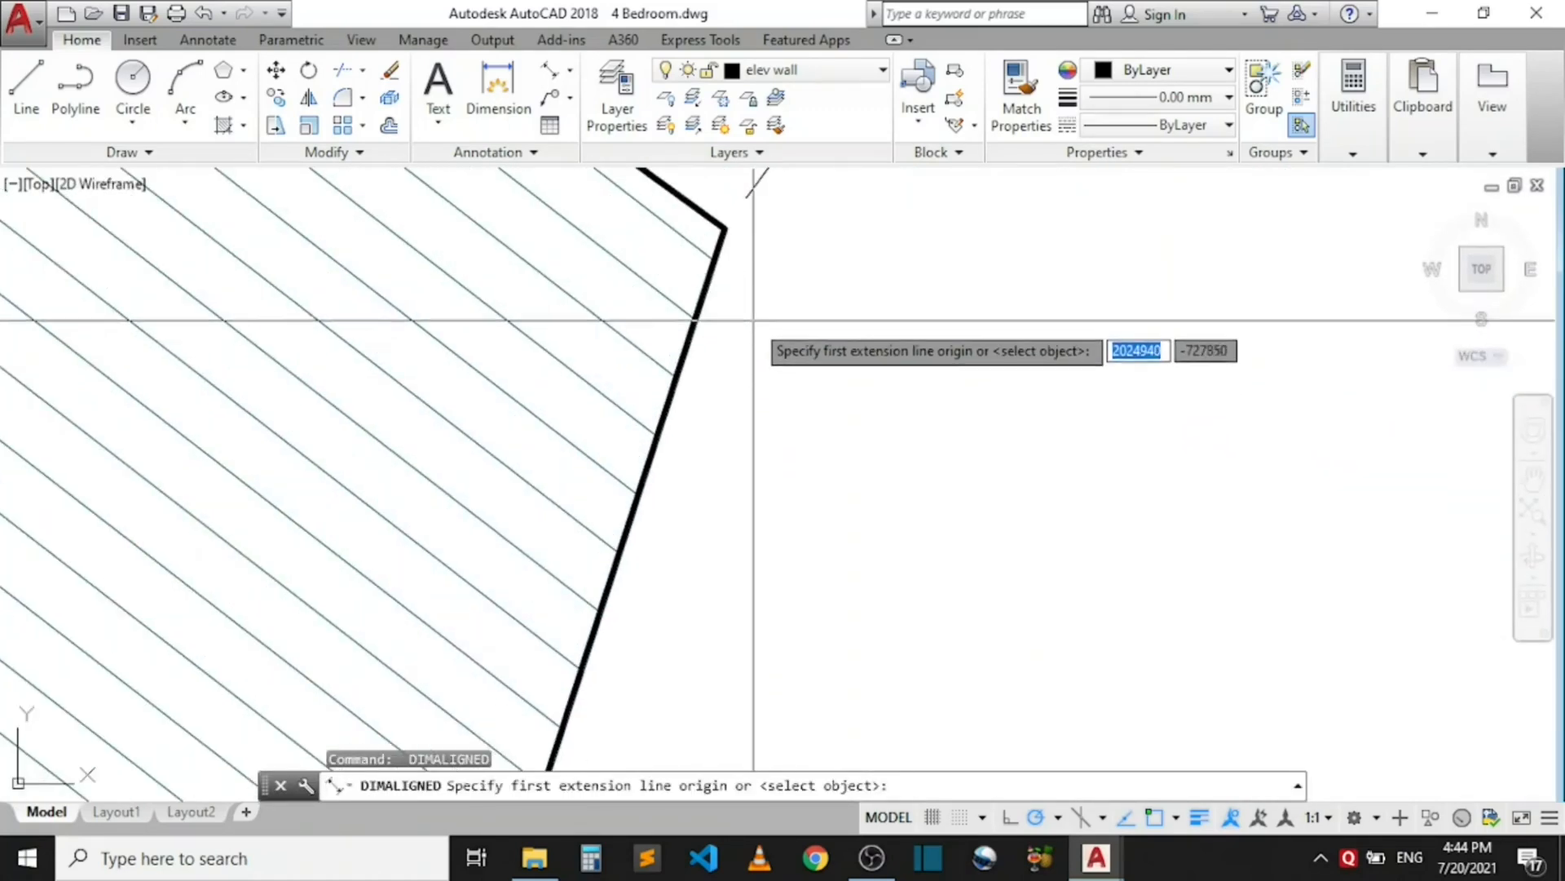
left_click(725, 228)
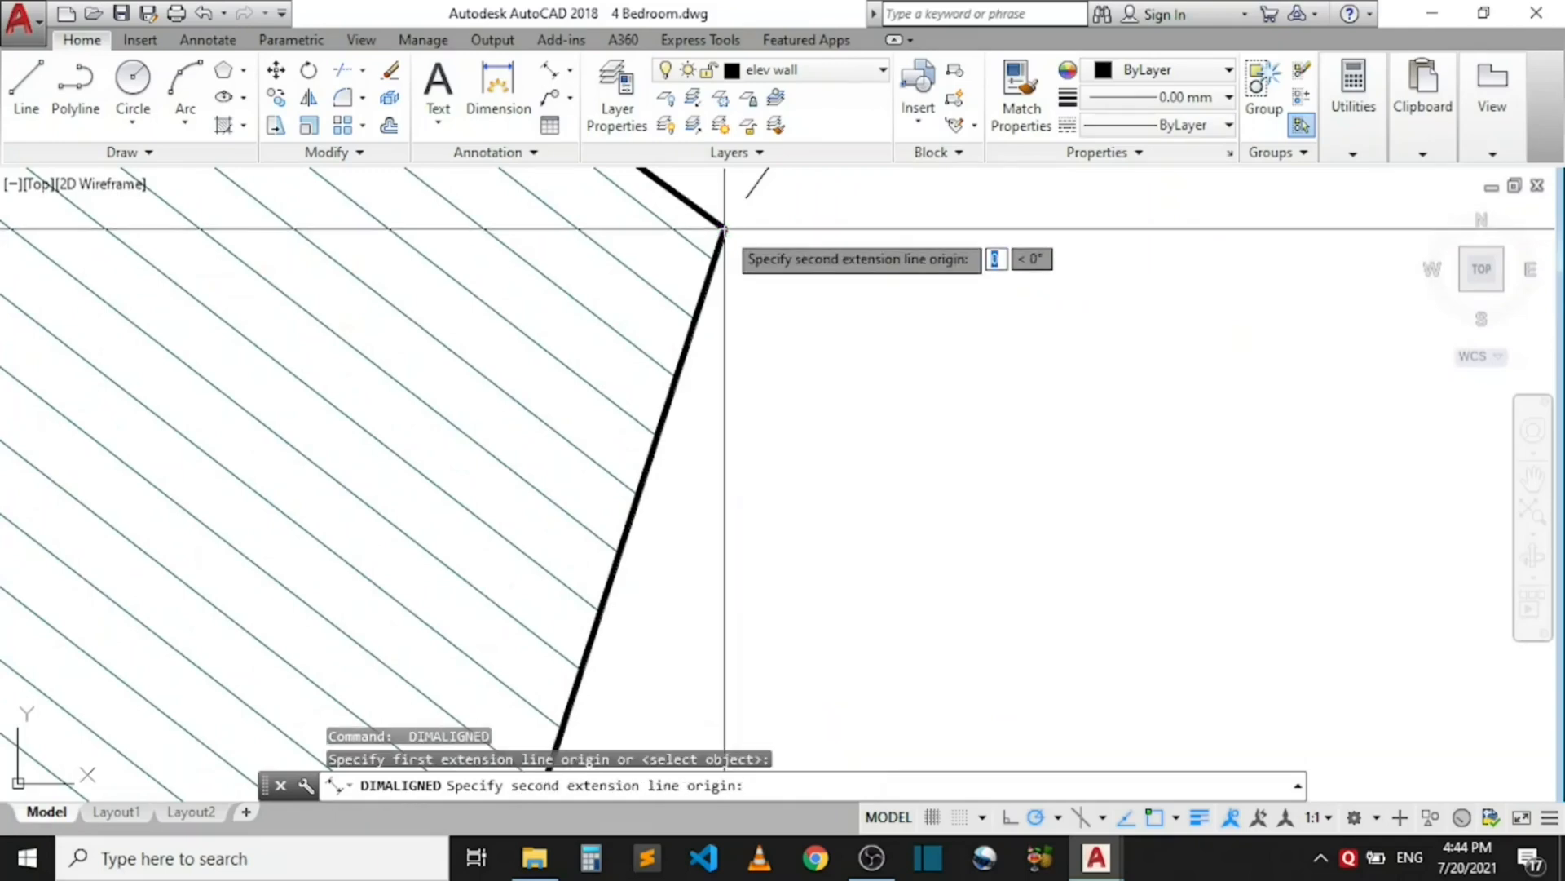
scroll(723, 225, "down", 3)
scroll(652, 685, "up", 3)
left_click(653, 478)
scroll(652, 494, "down", 3)
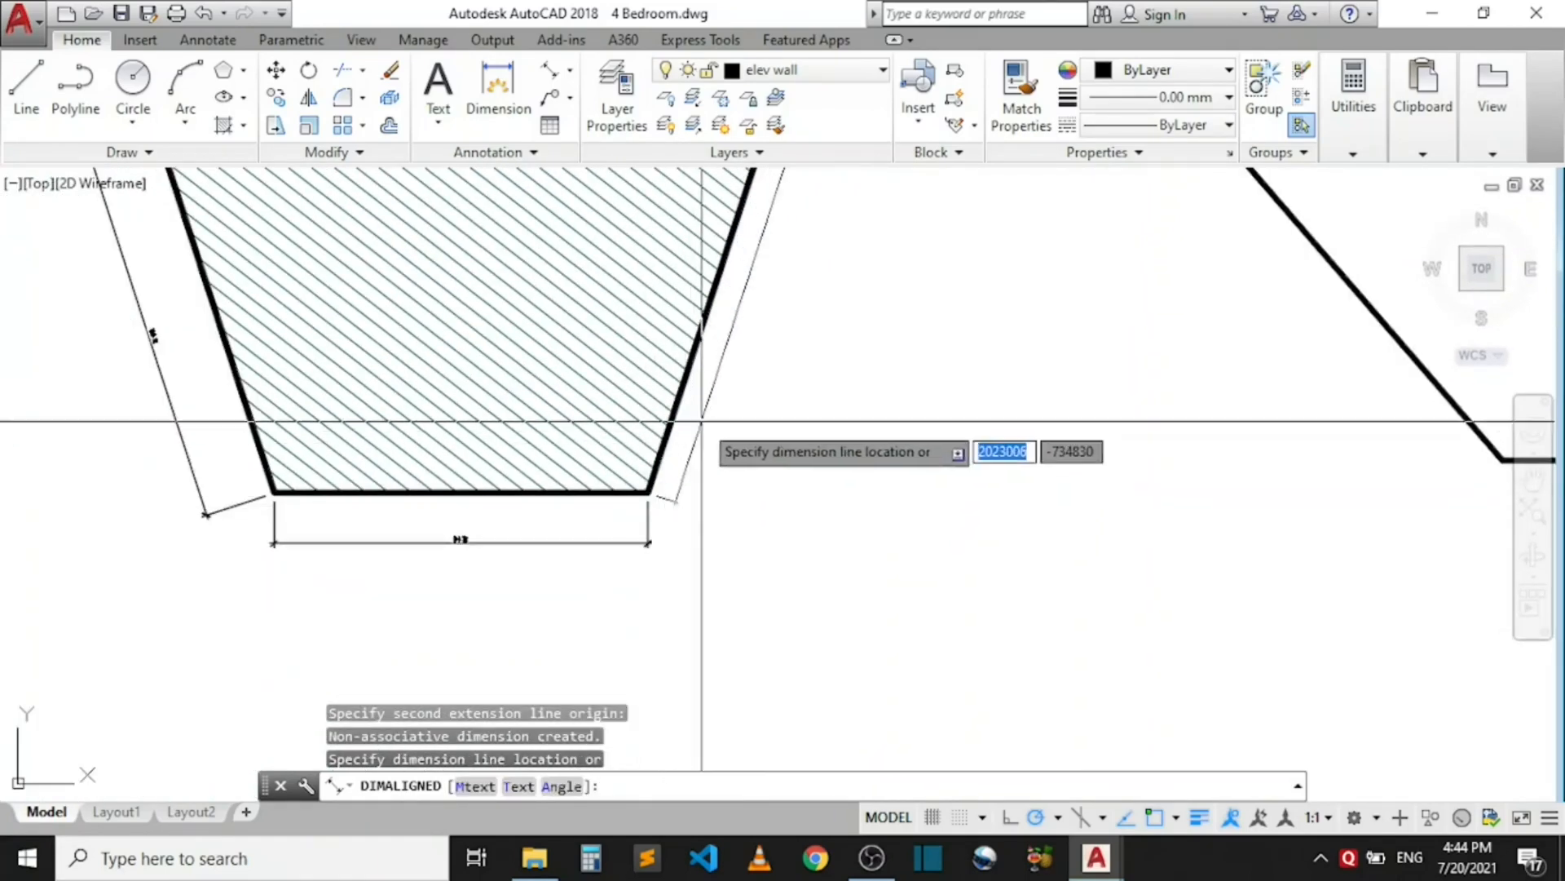
left_click(734, 423)
scroll(695, 546, "down", 2)
- Examine the aligned dimension texts around the pentagon and compare the side lengths
scroll(718, 473, "up", 6)
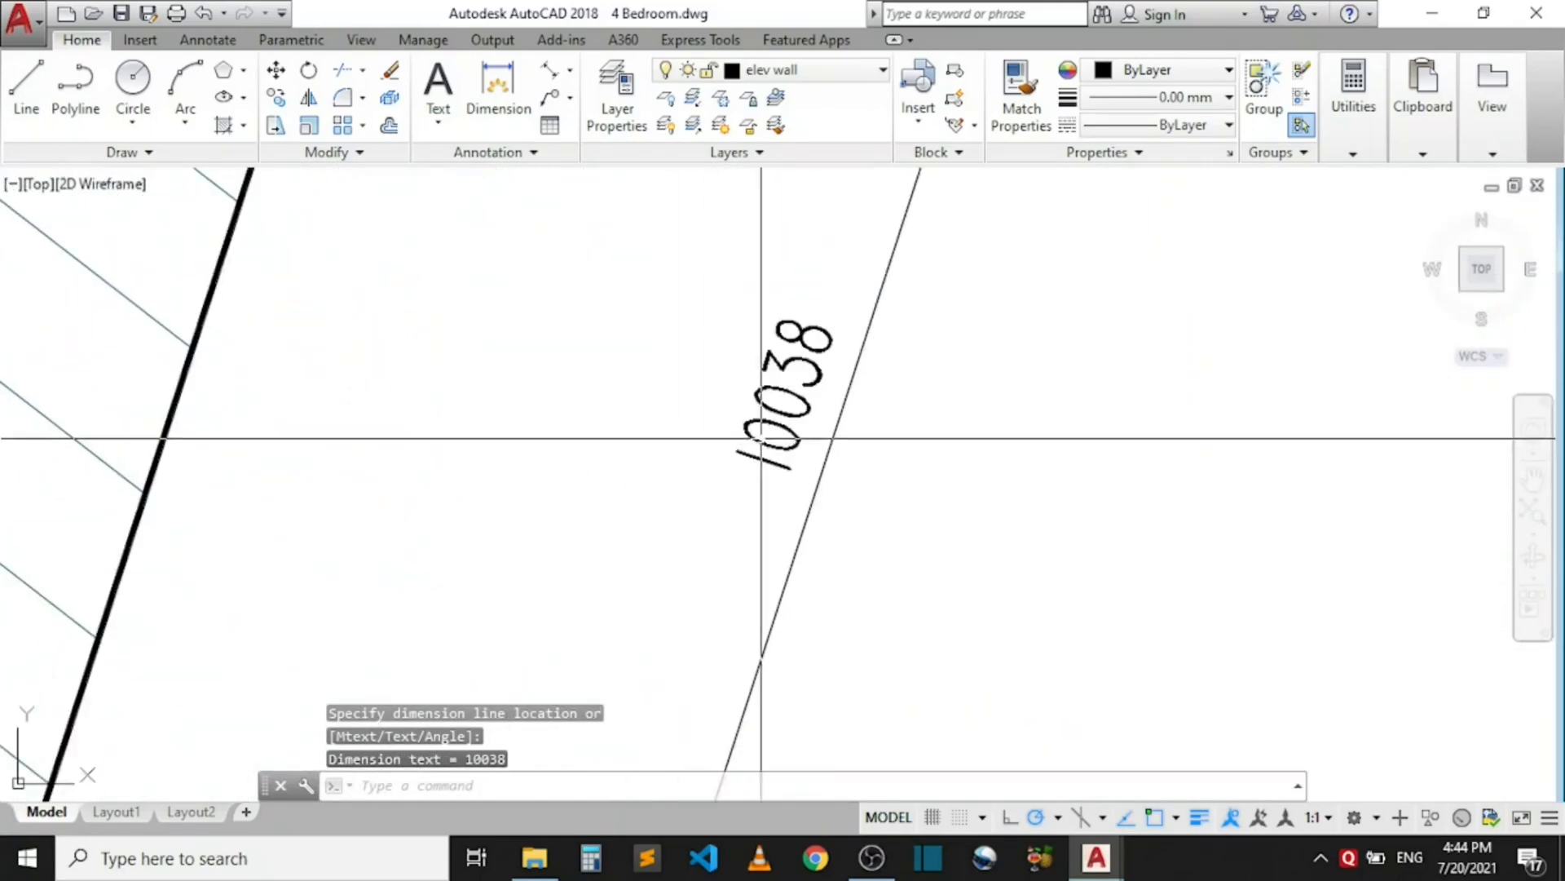
scroll(793, 372, "up", 3)
scroll(779, 381, "down", 8)
scroll(290, 395, "up", 7)
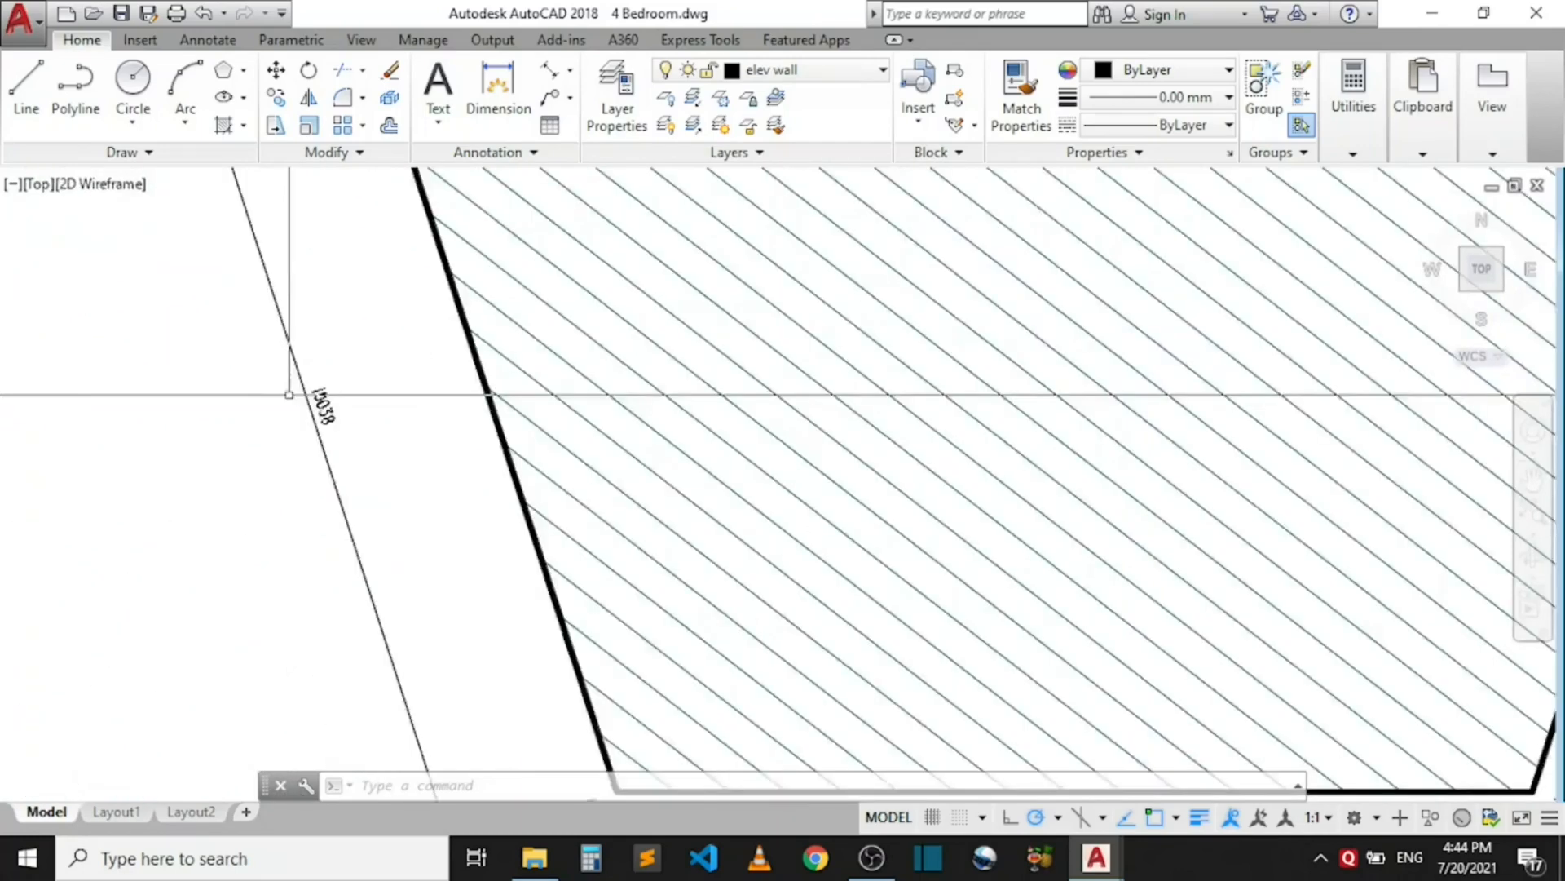
scroll(408, 426, "down", 8)
scroll(522, 383, "up", 3)
scroll(530, 392, "up", 2)
scroll(751, 367, "down", 6)
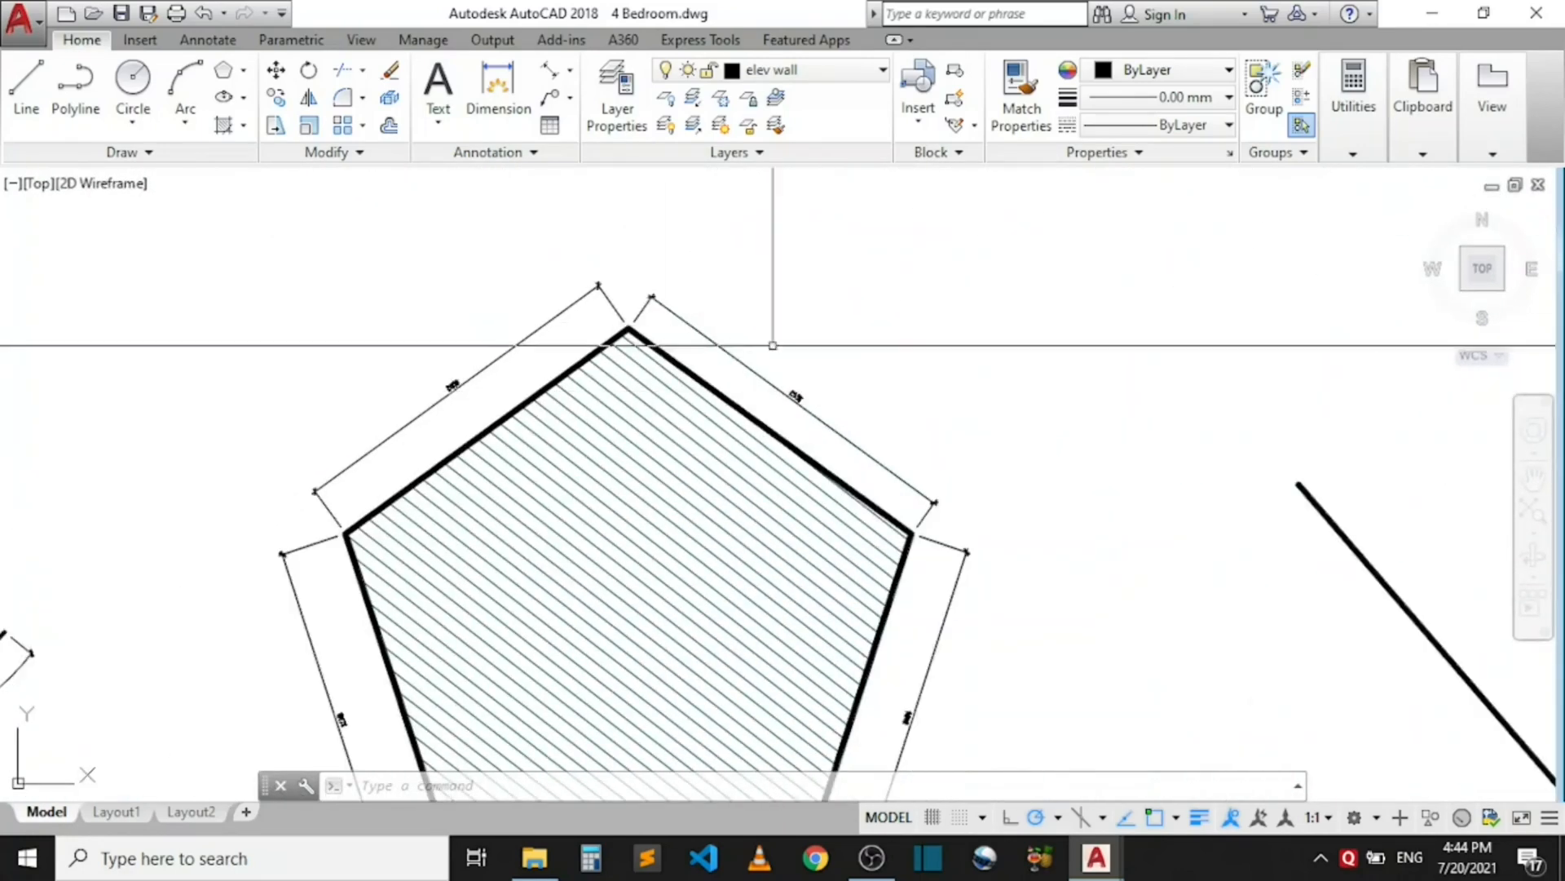
- Add an aligned dimension to the slanted line of the open two-line shape, placing the dimension line below and left of it
scroll(942, 585, "up", 2)
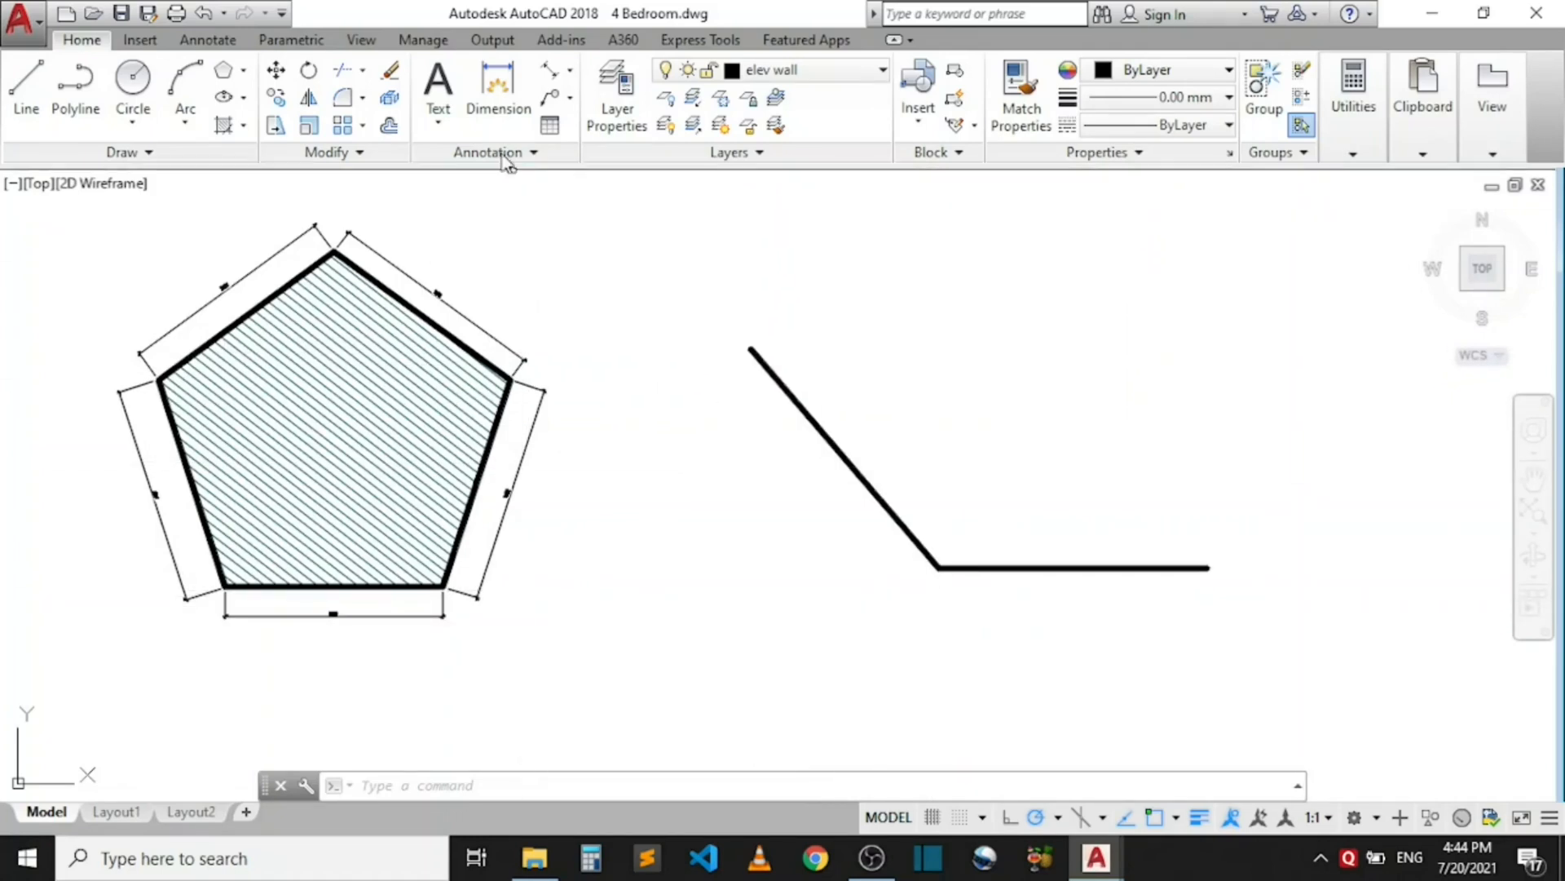
left_click(571, 73)
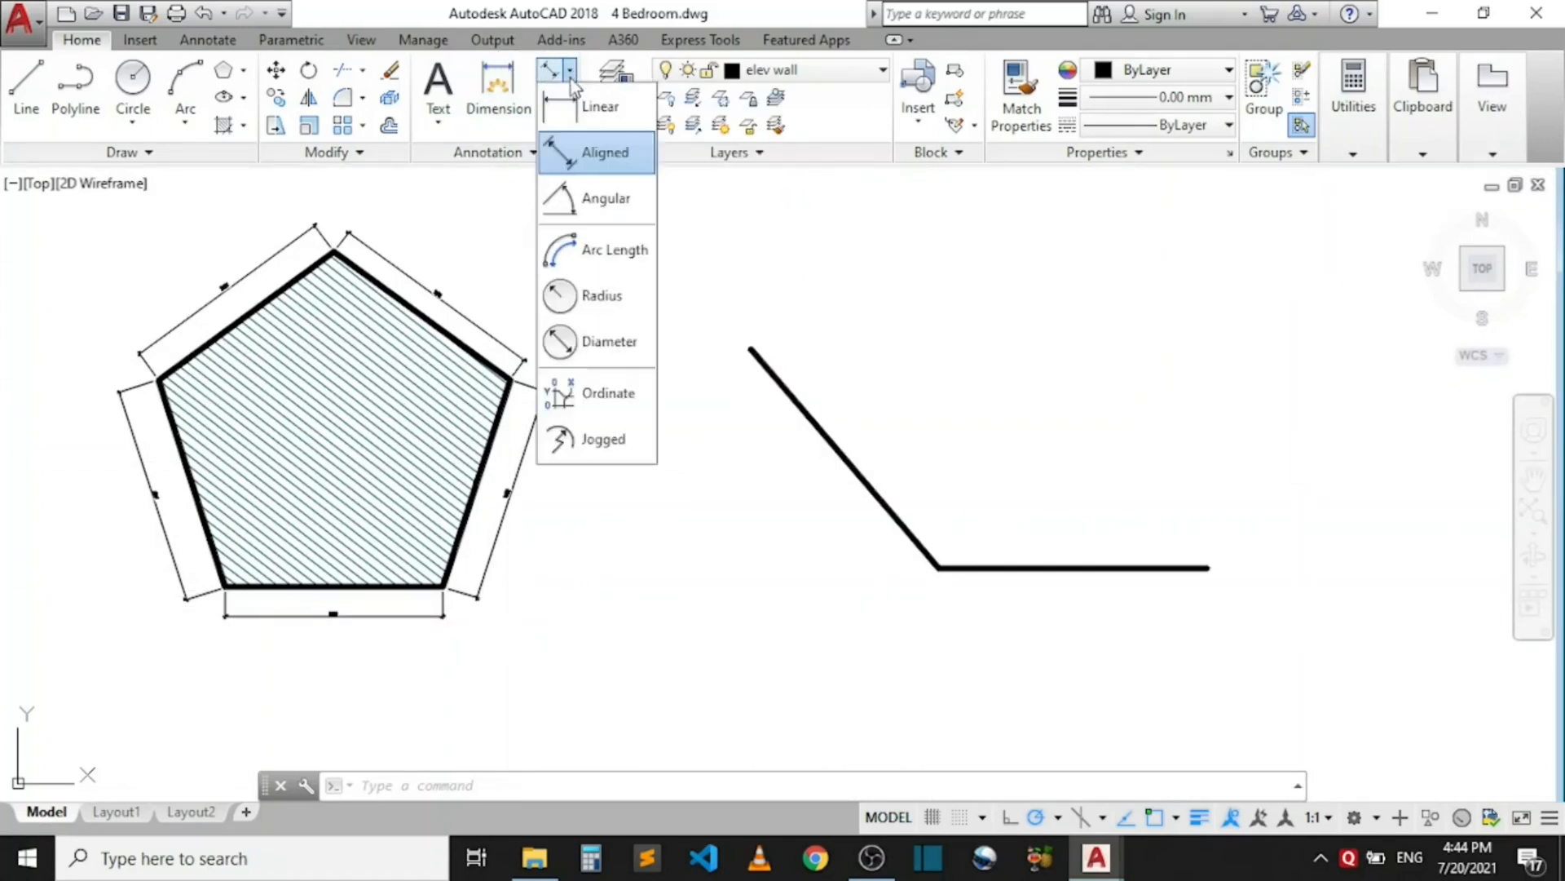
left_click(598, 150)
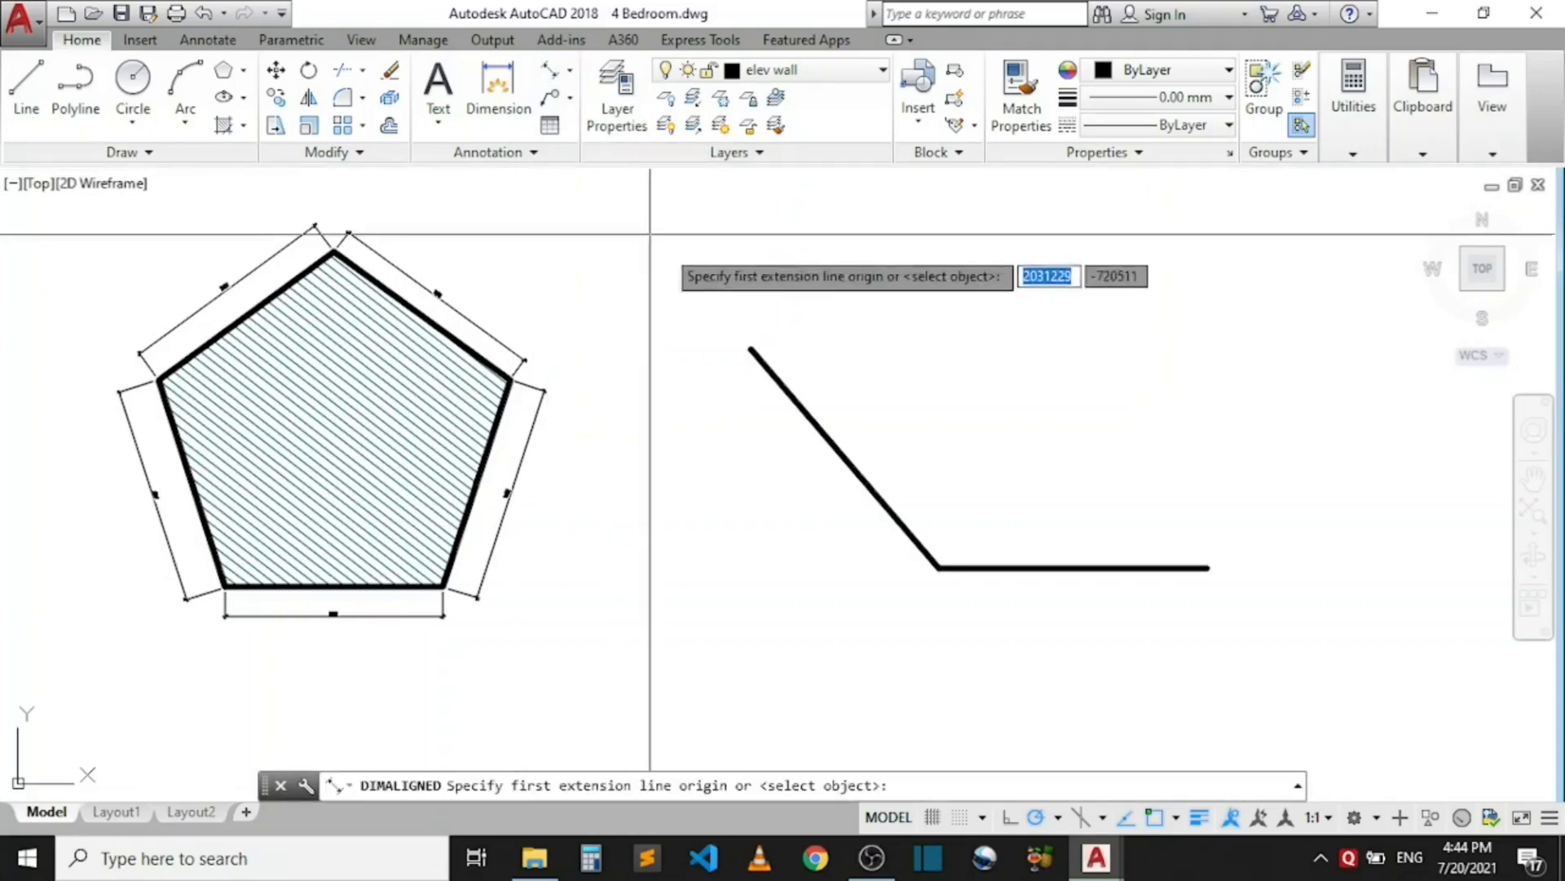
left_click(751, 351)
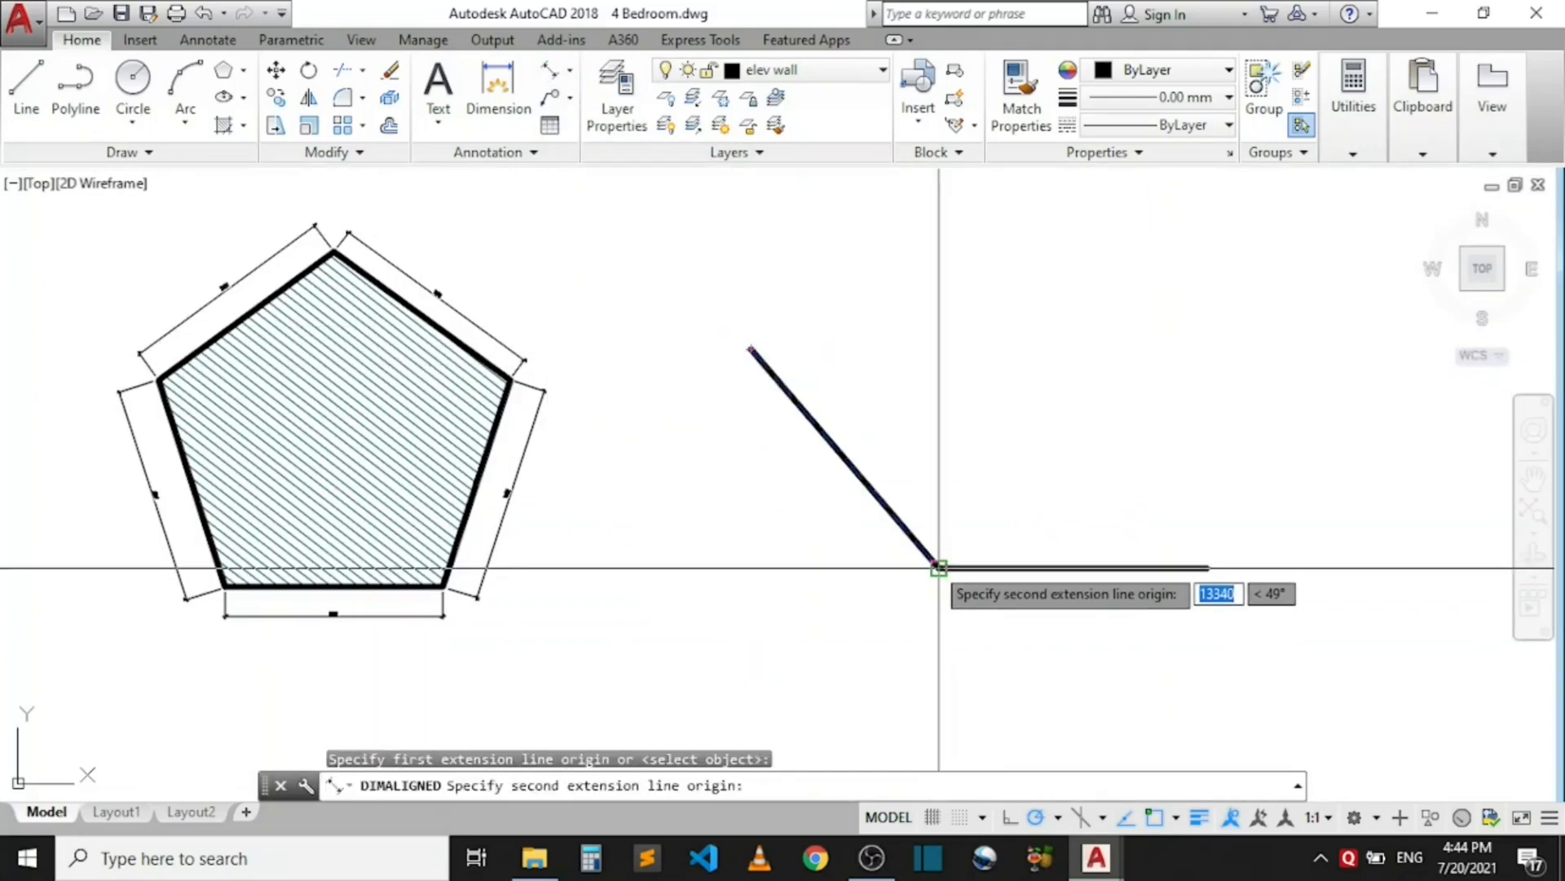
left_click(938, 568)
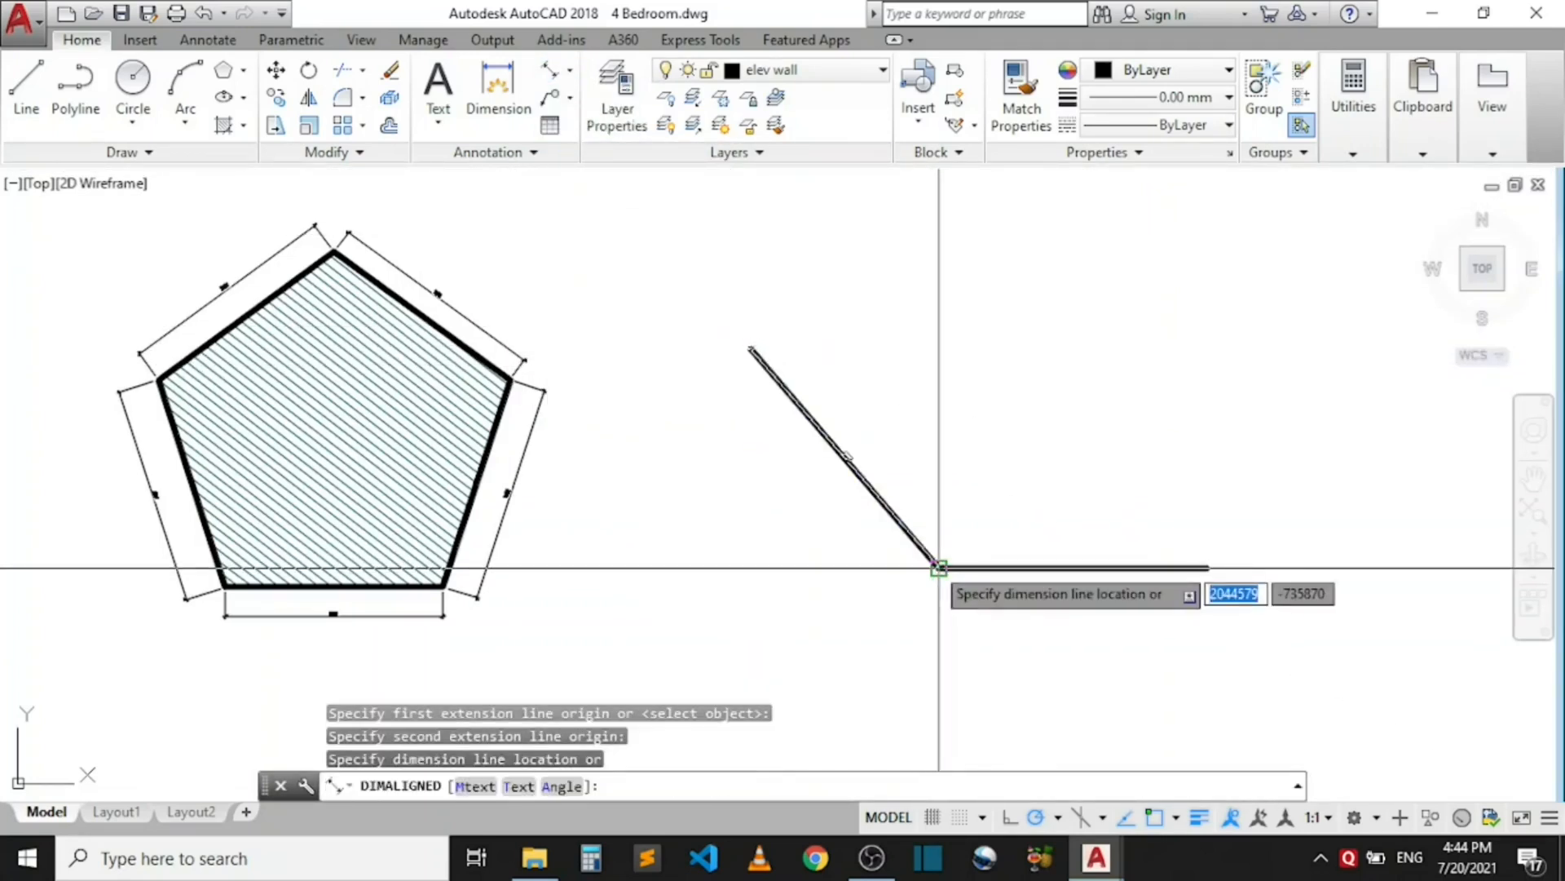
left_click(815, 517)
middle_click_drag(983, 579, 837, 549)
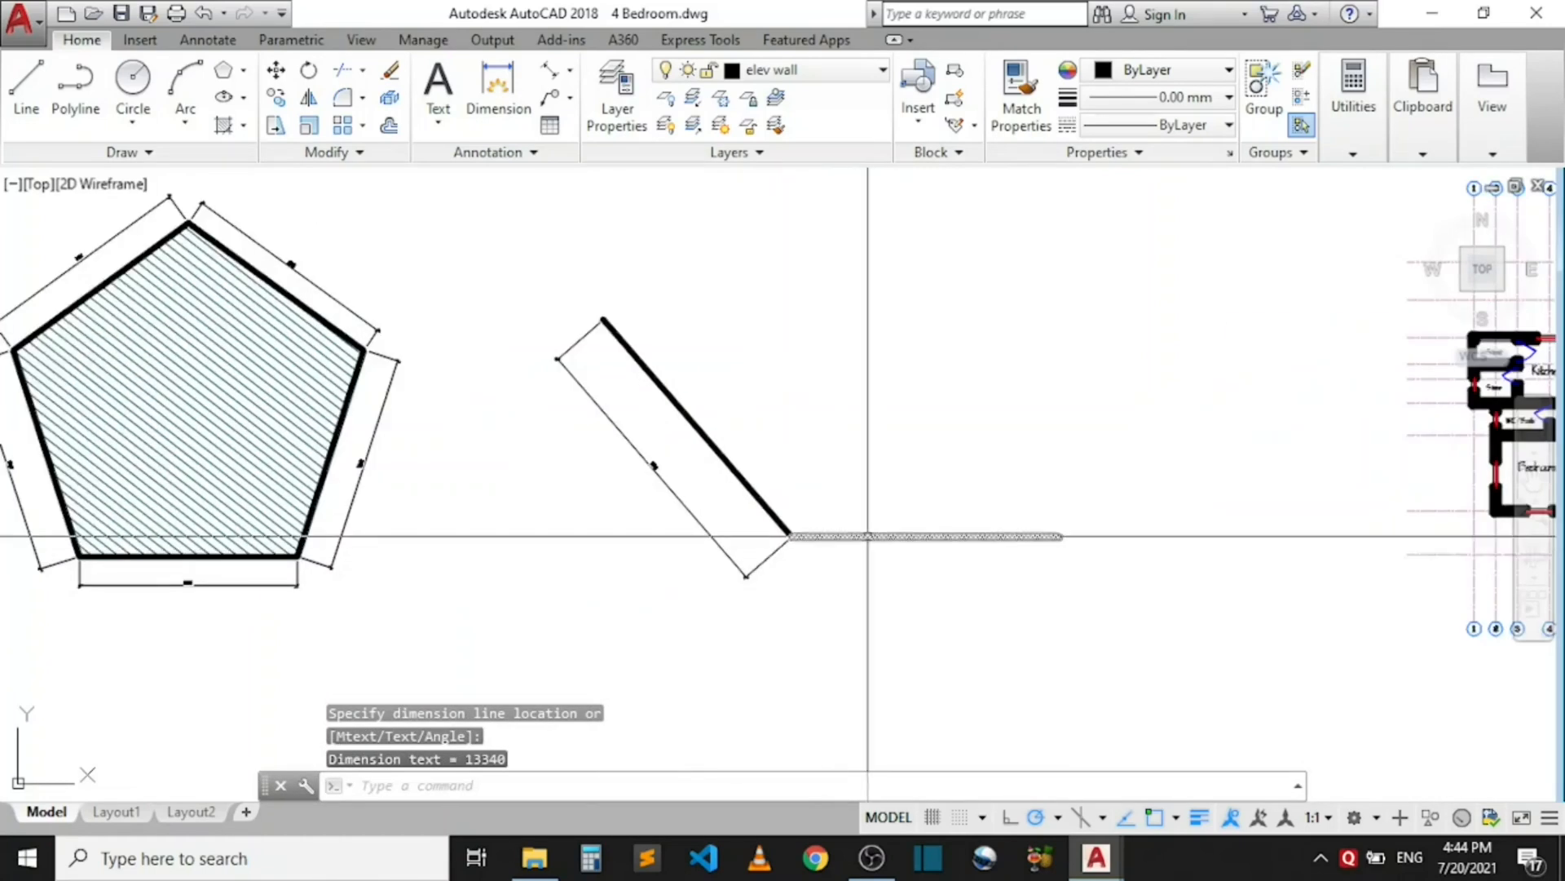
- Add a linear dimension to the horizontal line of the open two-line shape, placing the dimension line below it
scroll(1019, 552, "up", 4)
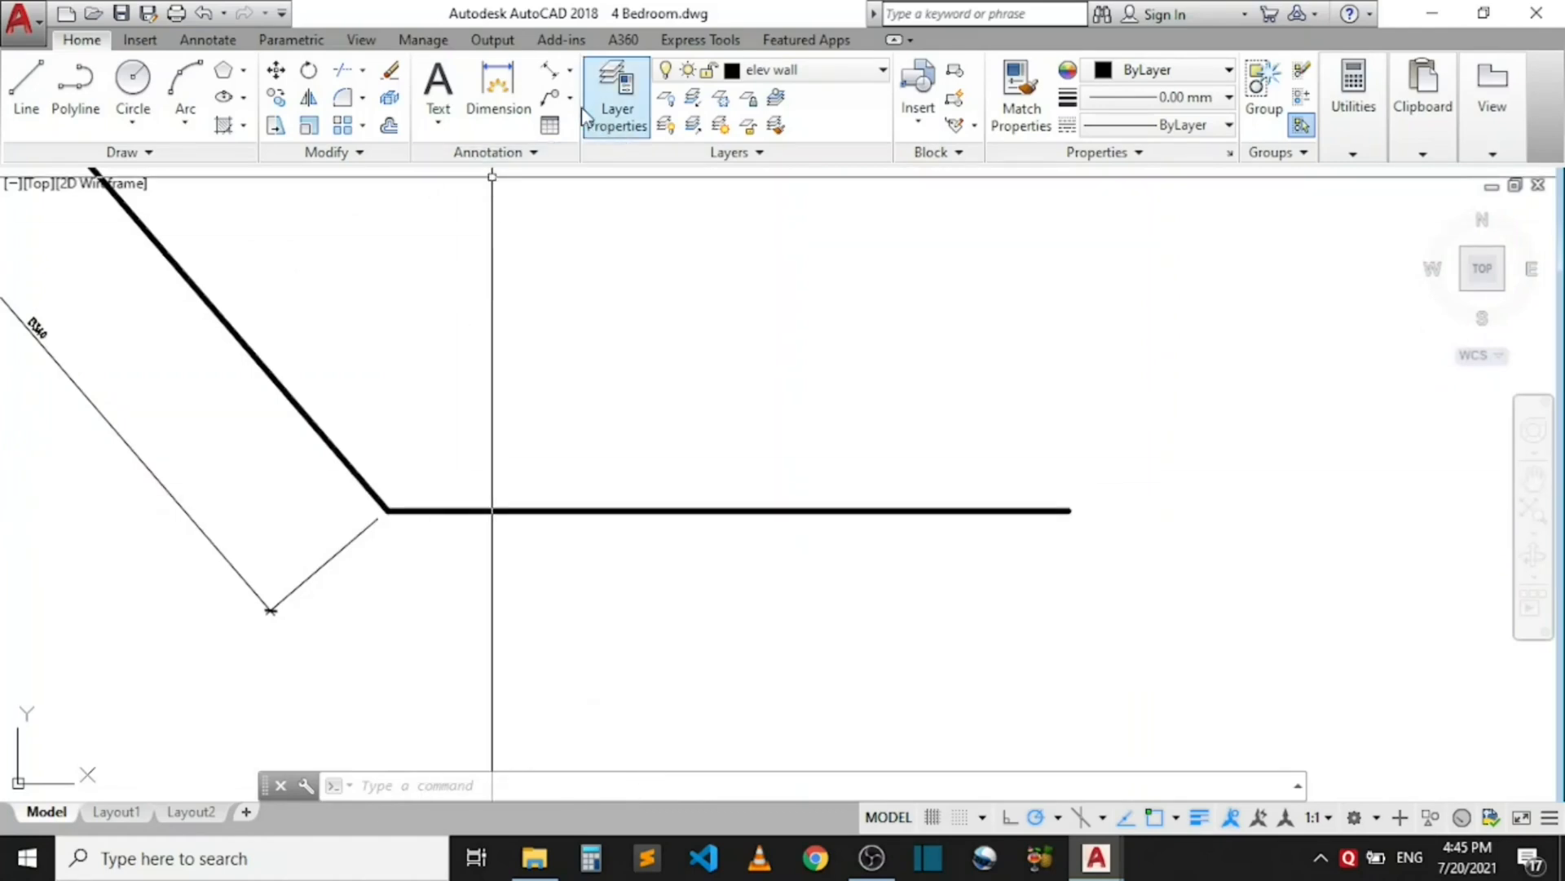
left_click(550, 73)
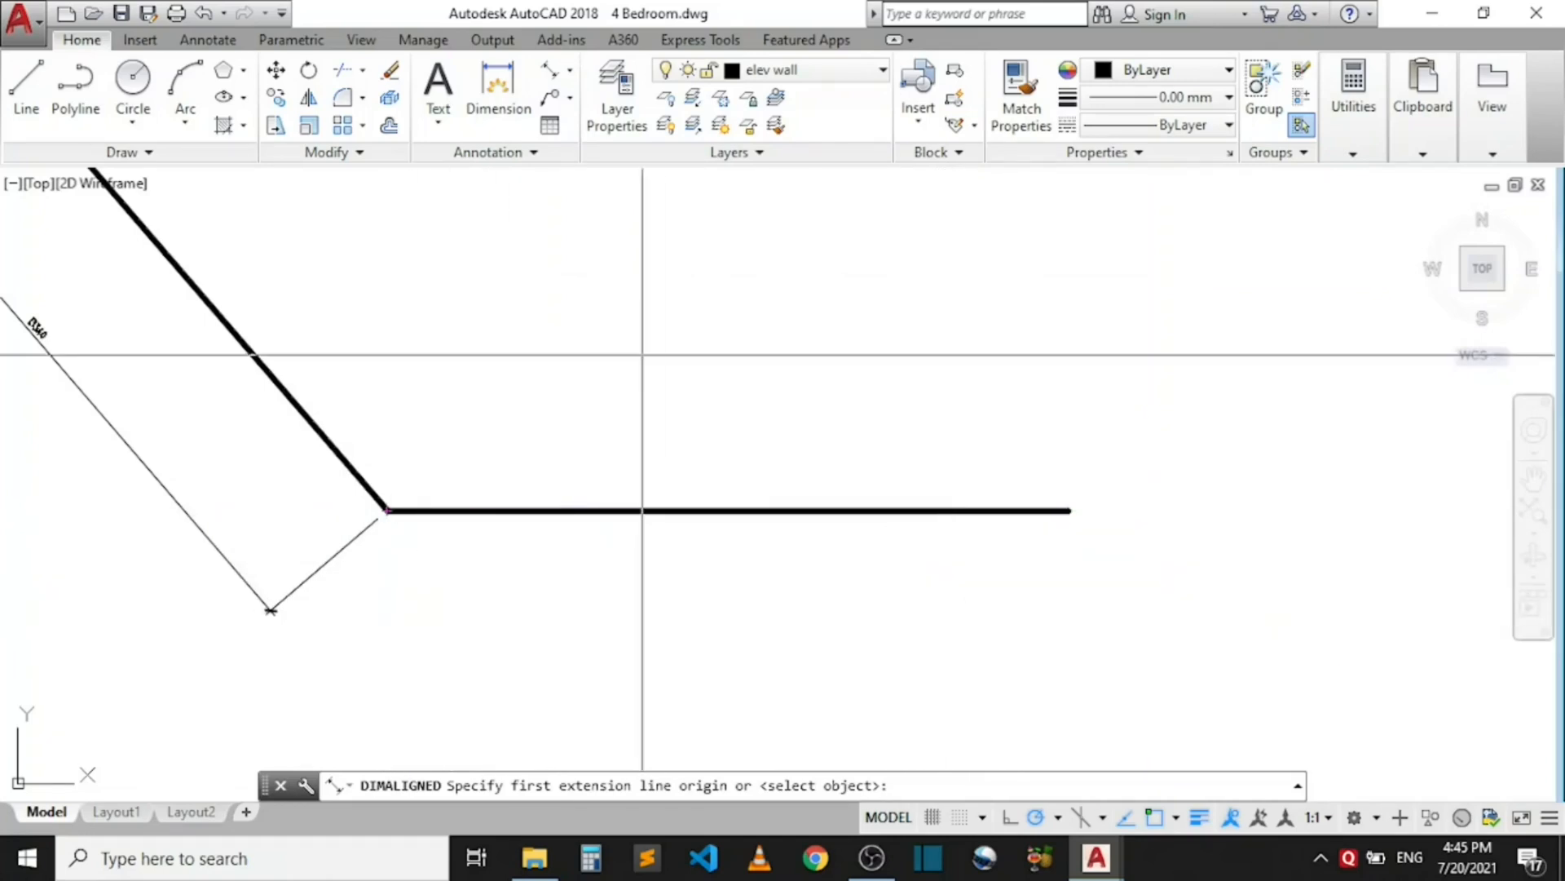
left_click(572, 71)
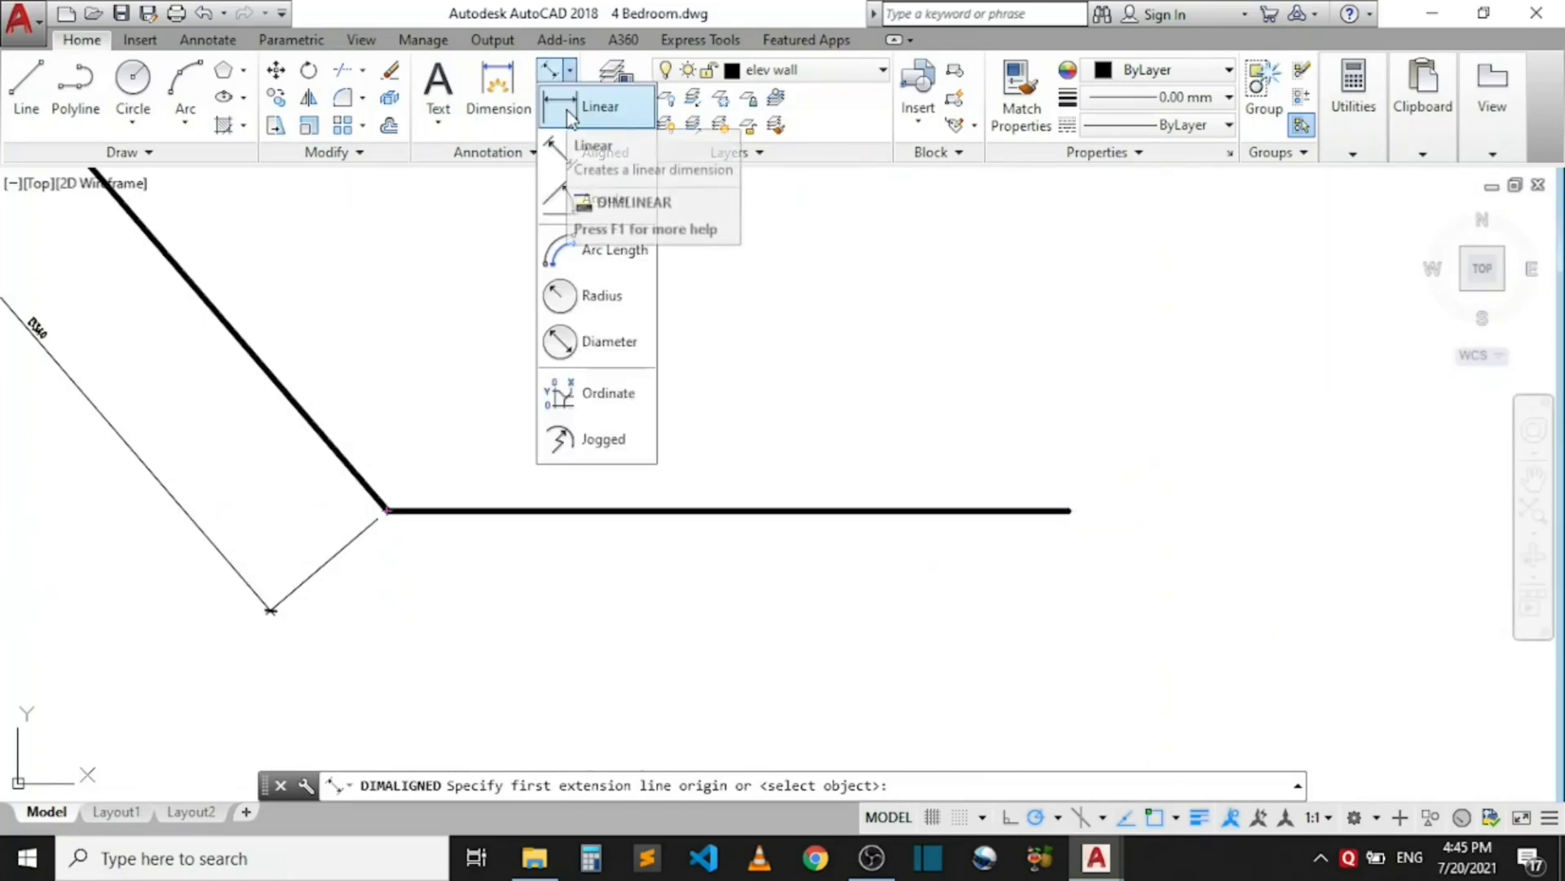
left_click(570, 116)
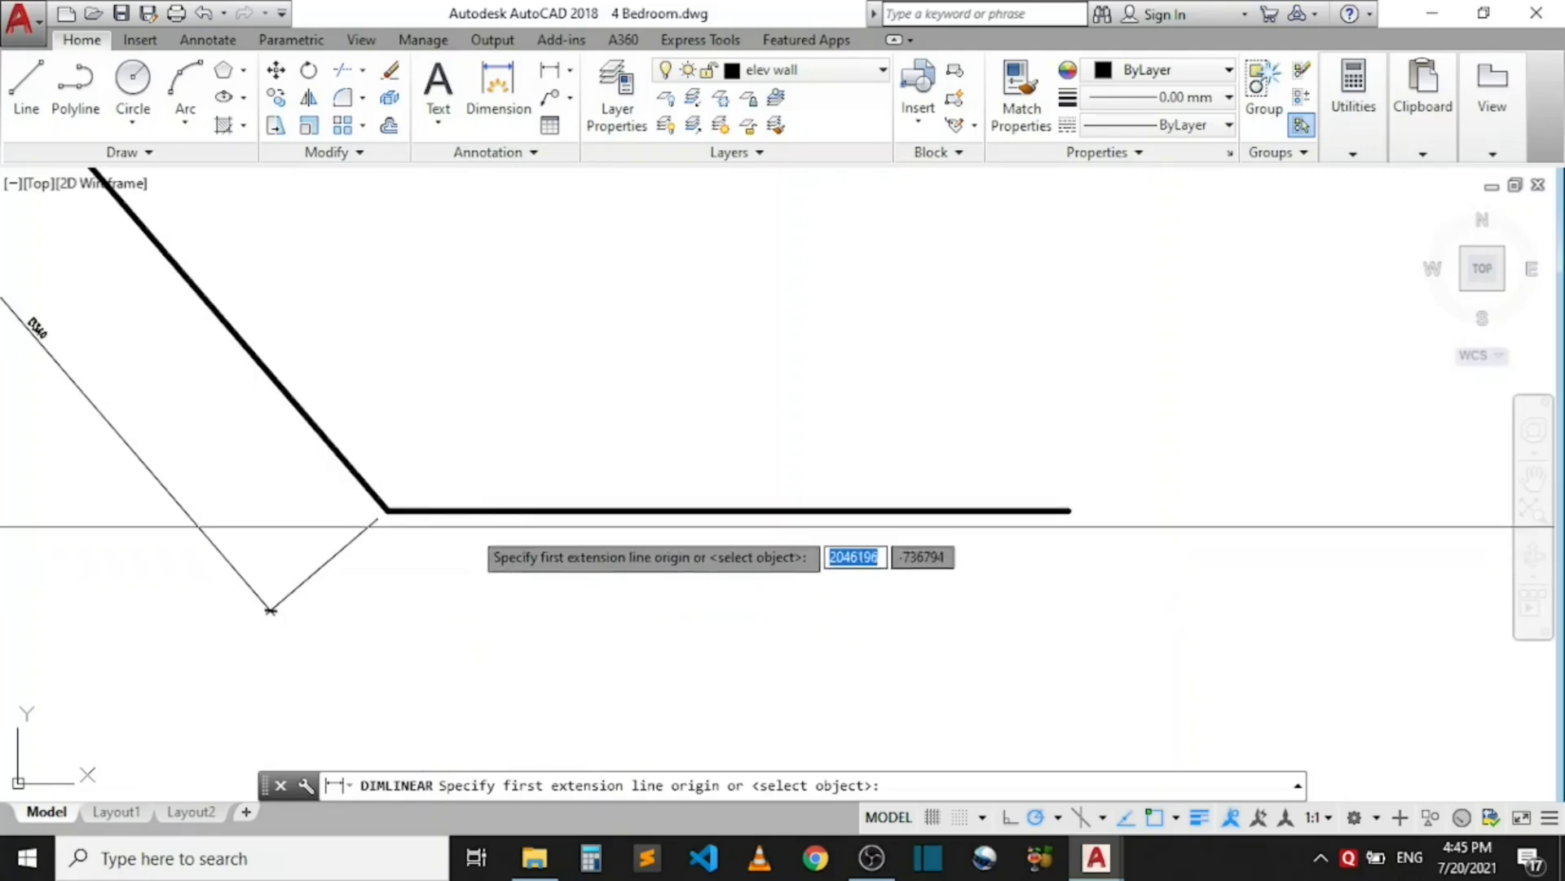
left_click(569, 72)
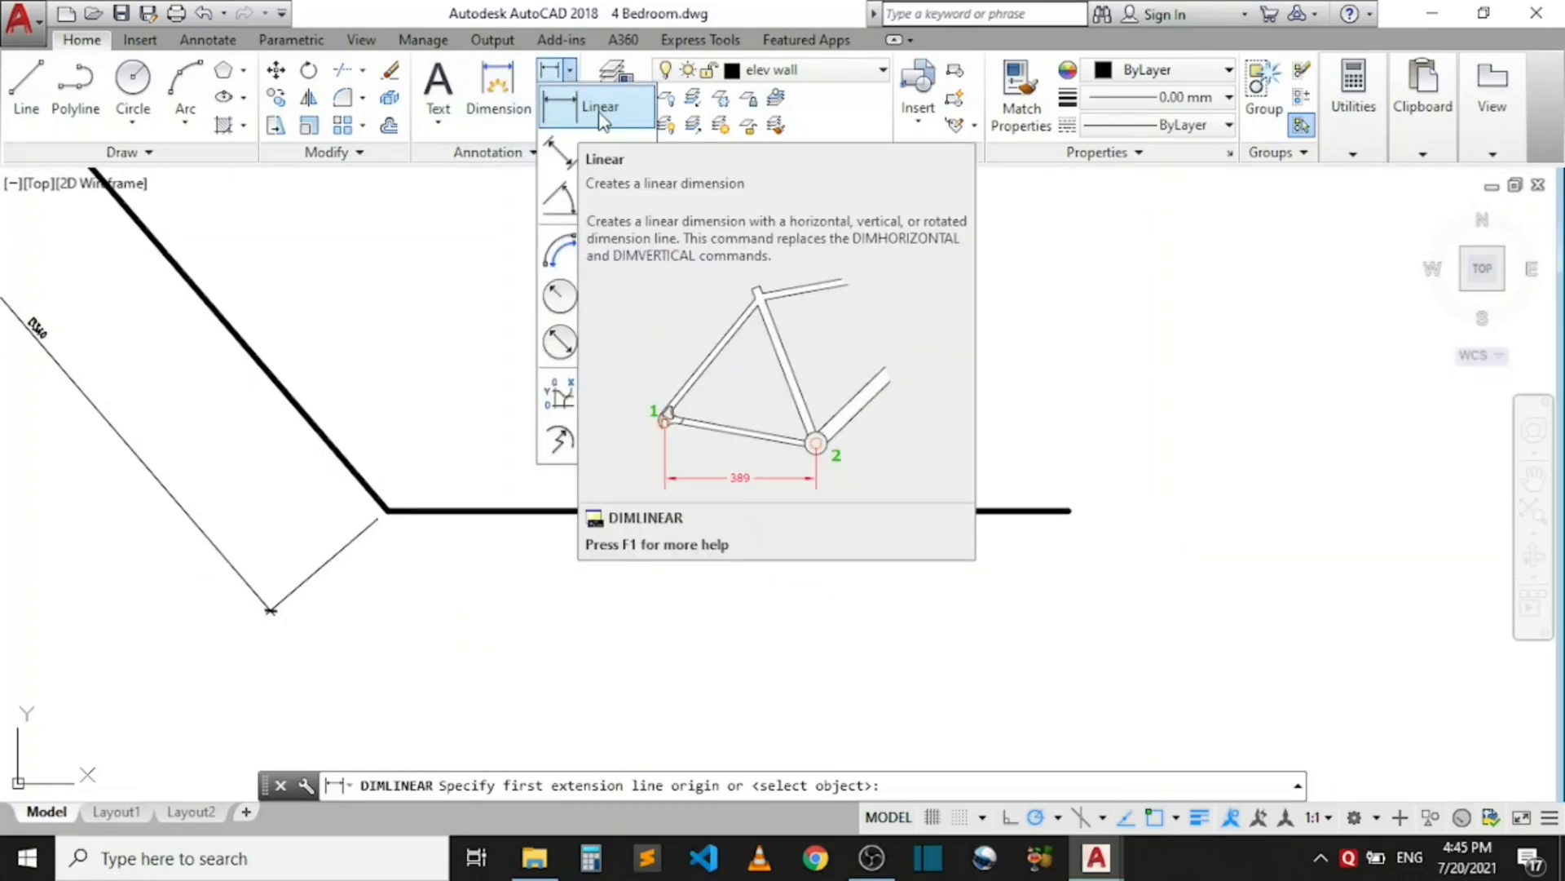
left_click(601, 114)
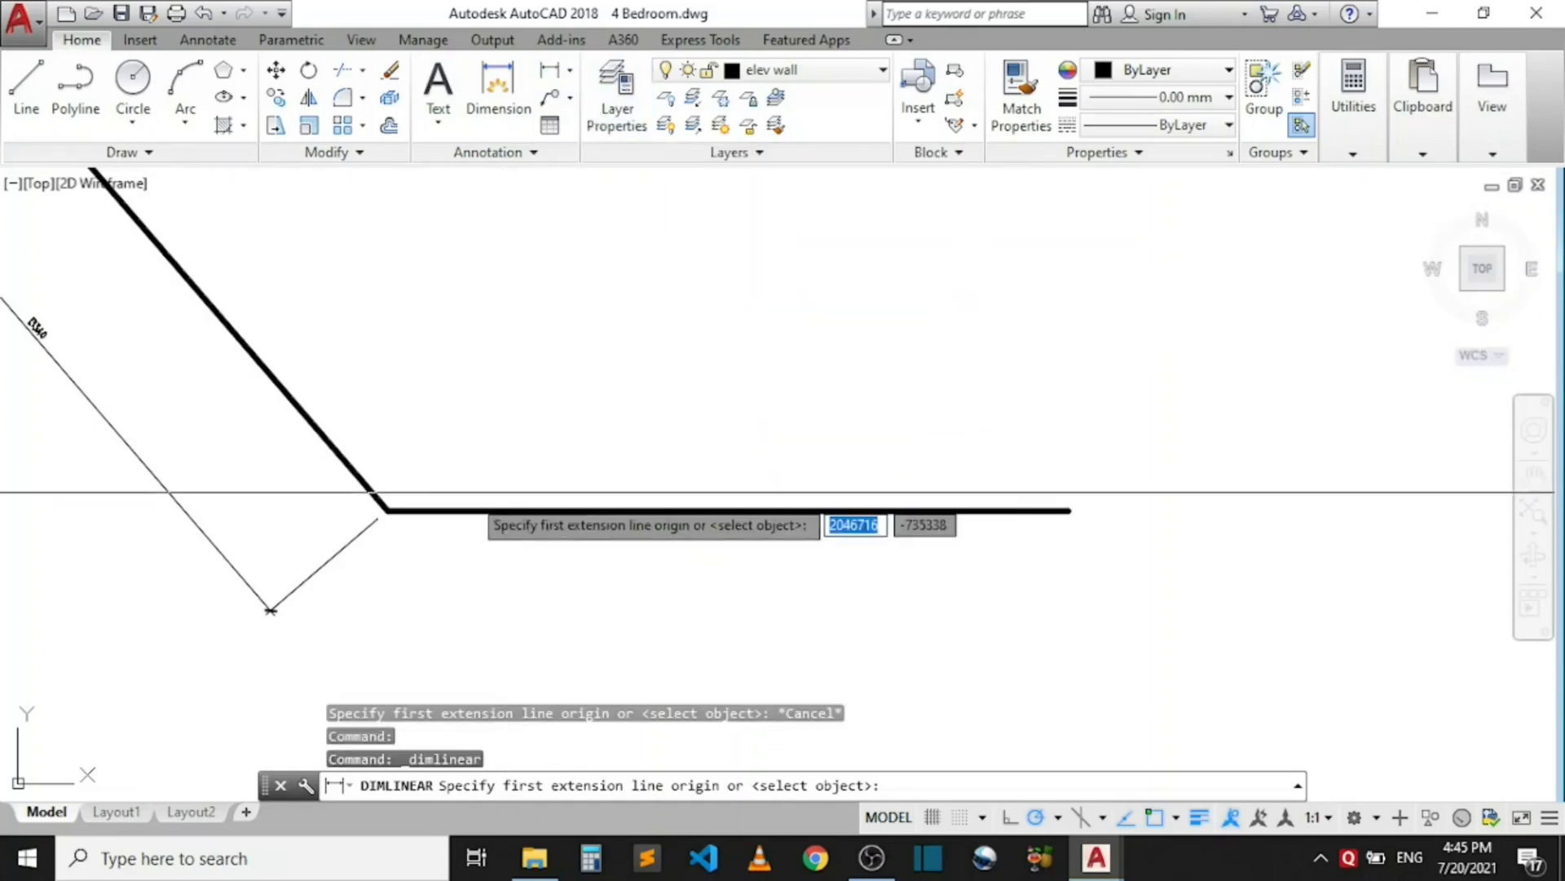
left_click(395, 512)
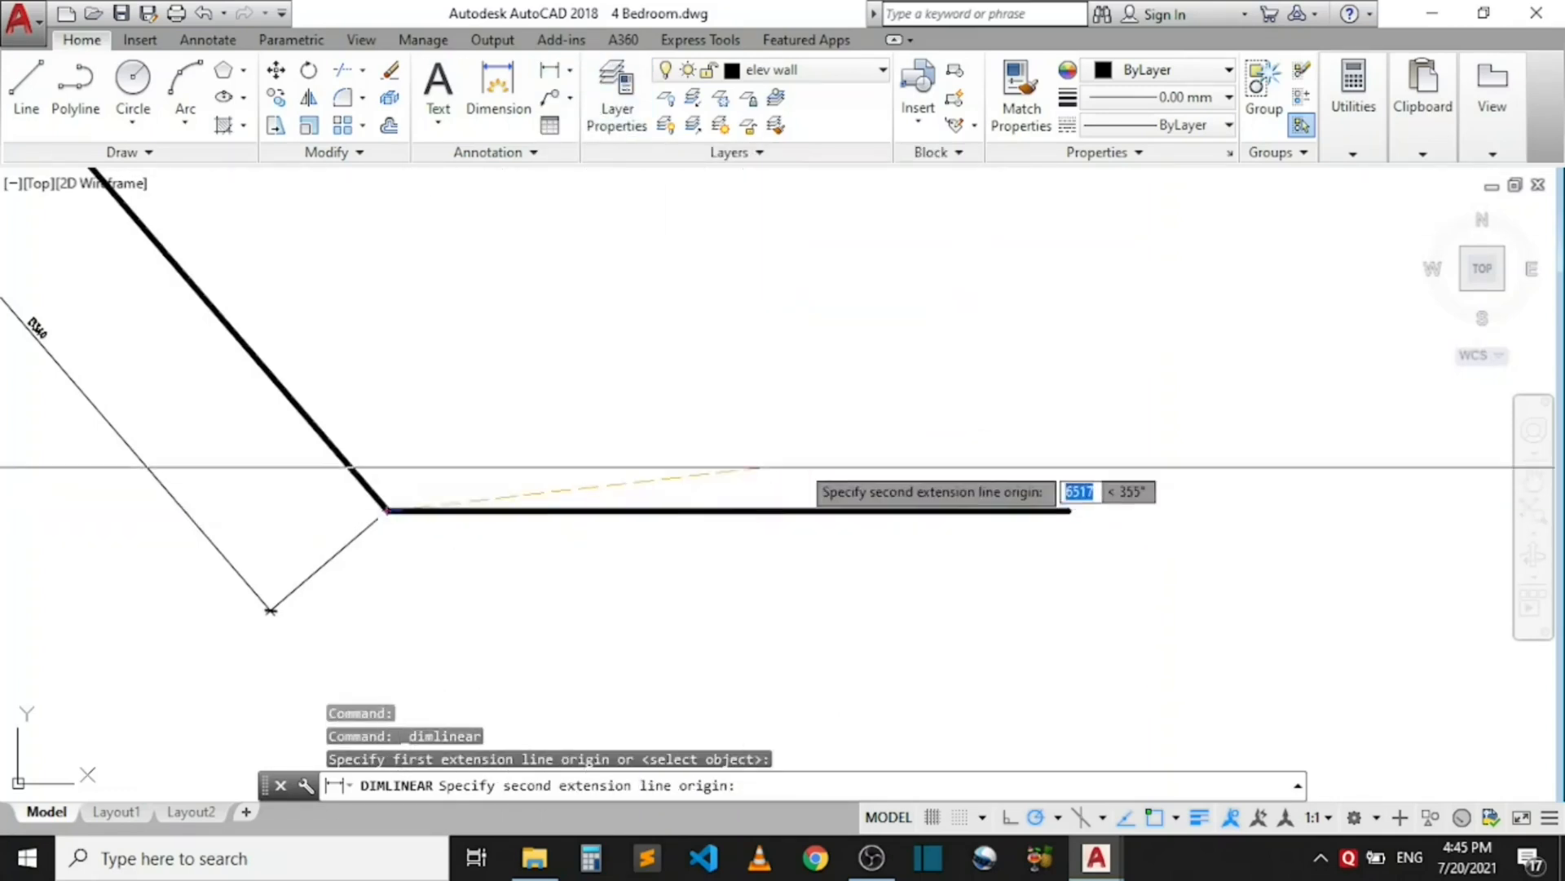
left_click(1068, 512)
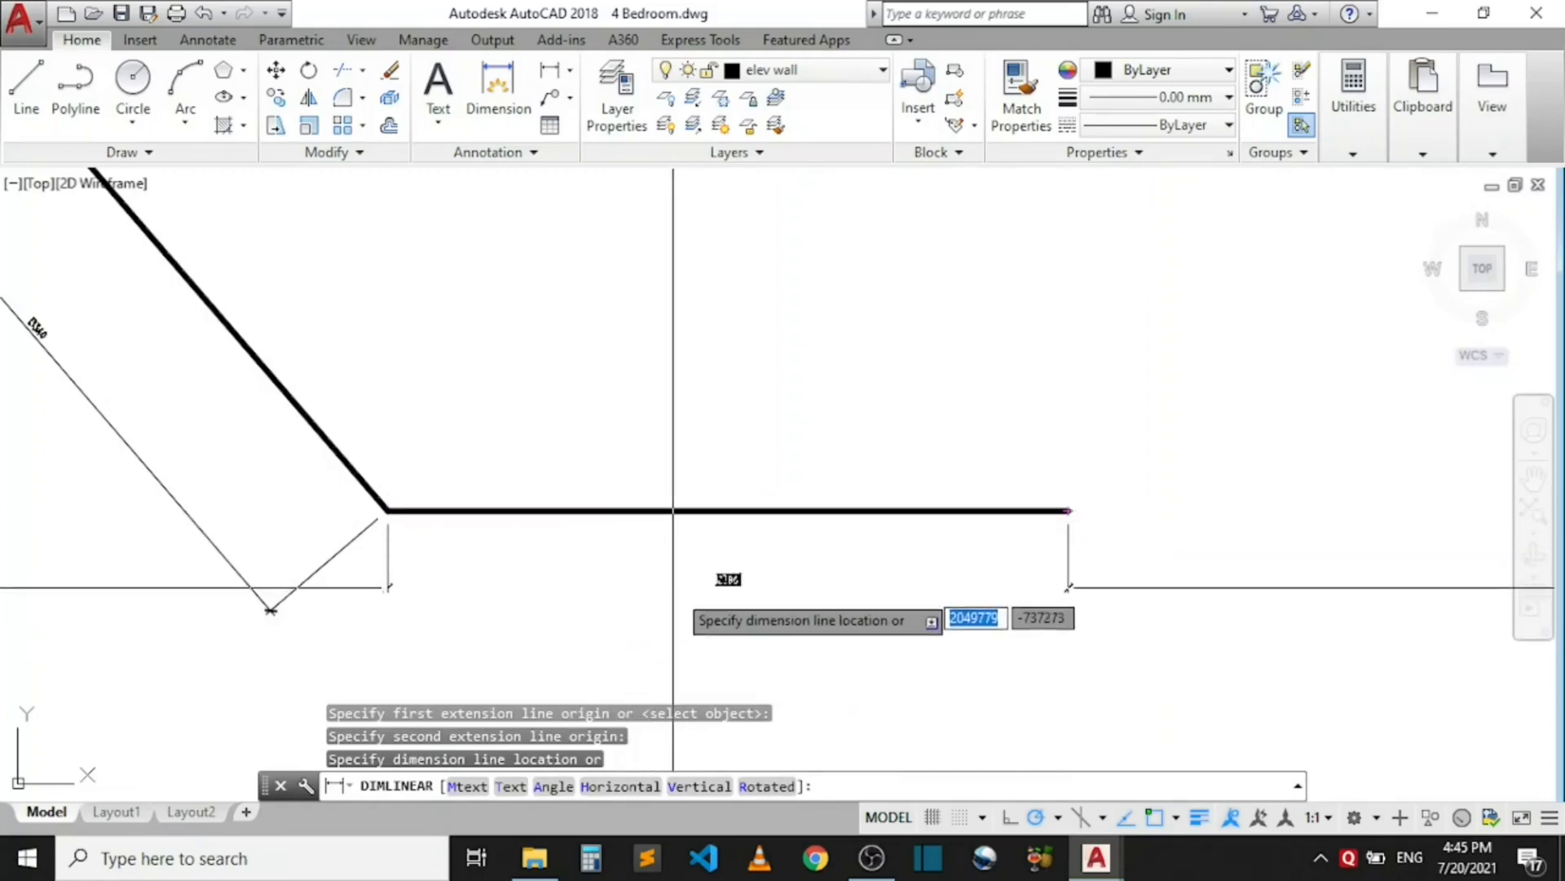
left_click(666, 632)
- Examine the aligned and linear dimensions on the open two-line shape
scroll(667, 632, "up", 6)
scroll(708, 552, "down", 10)
scroll(708, 552, "up", 2)
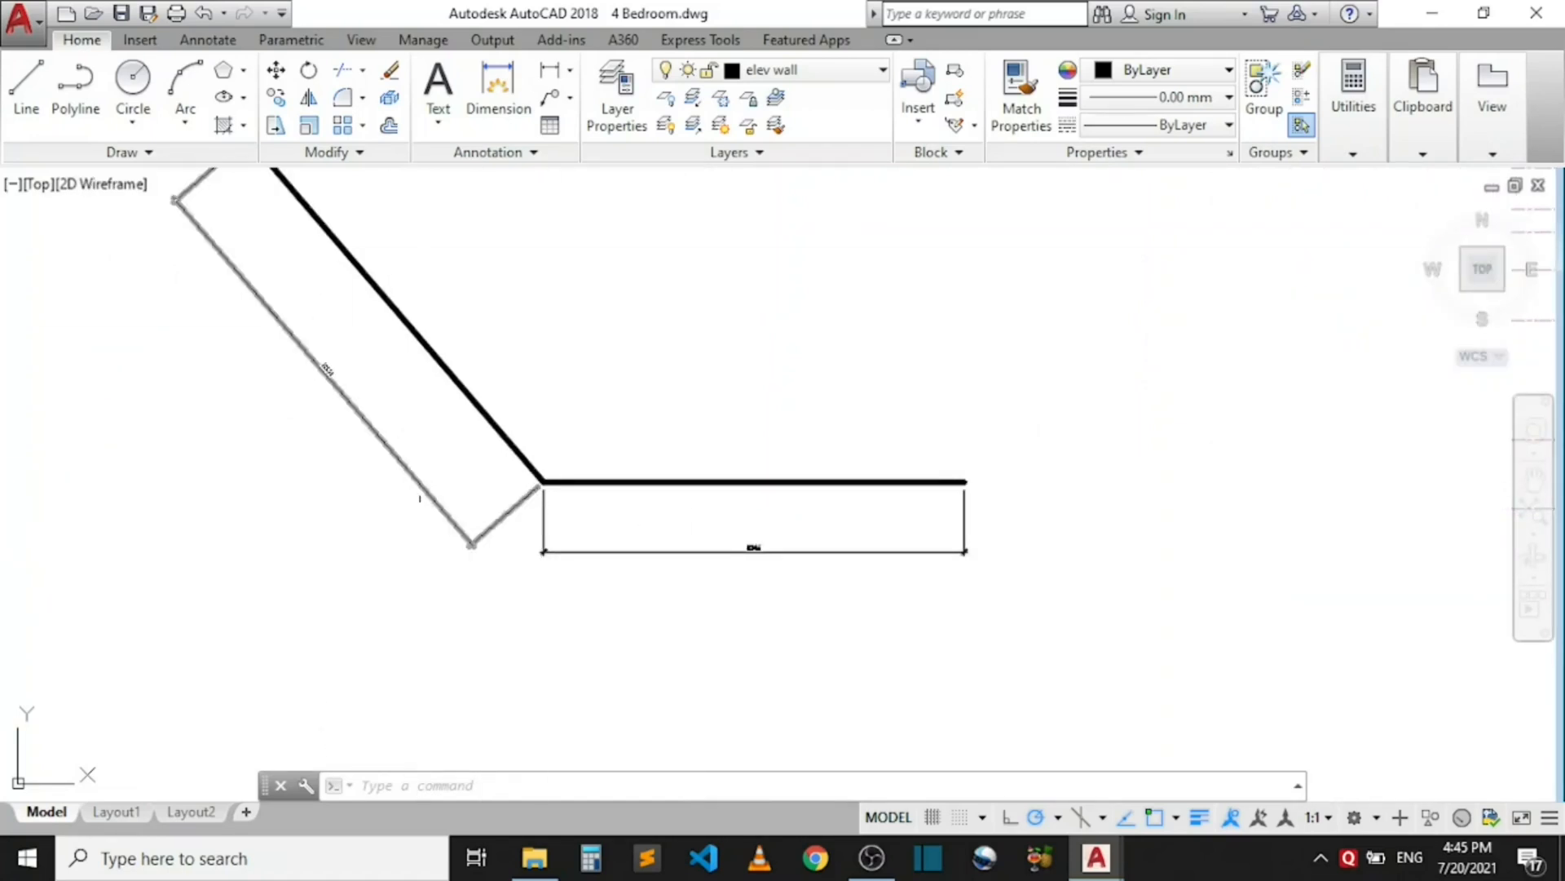
scroll(550, 582, "down", 2)
scroll(551, 570, "up", 2)
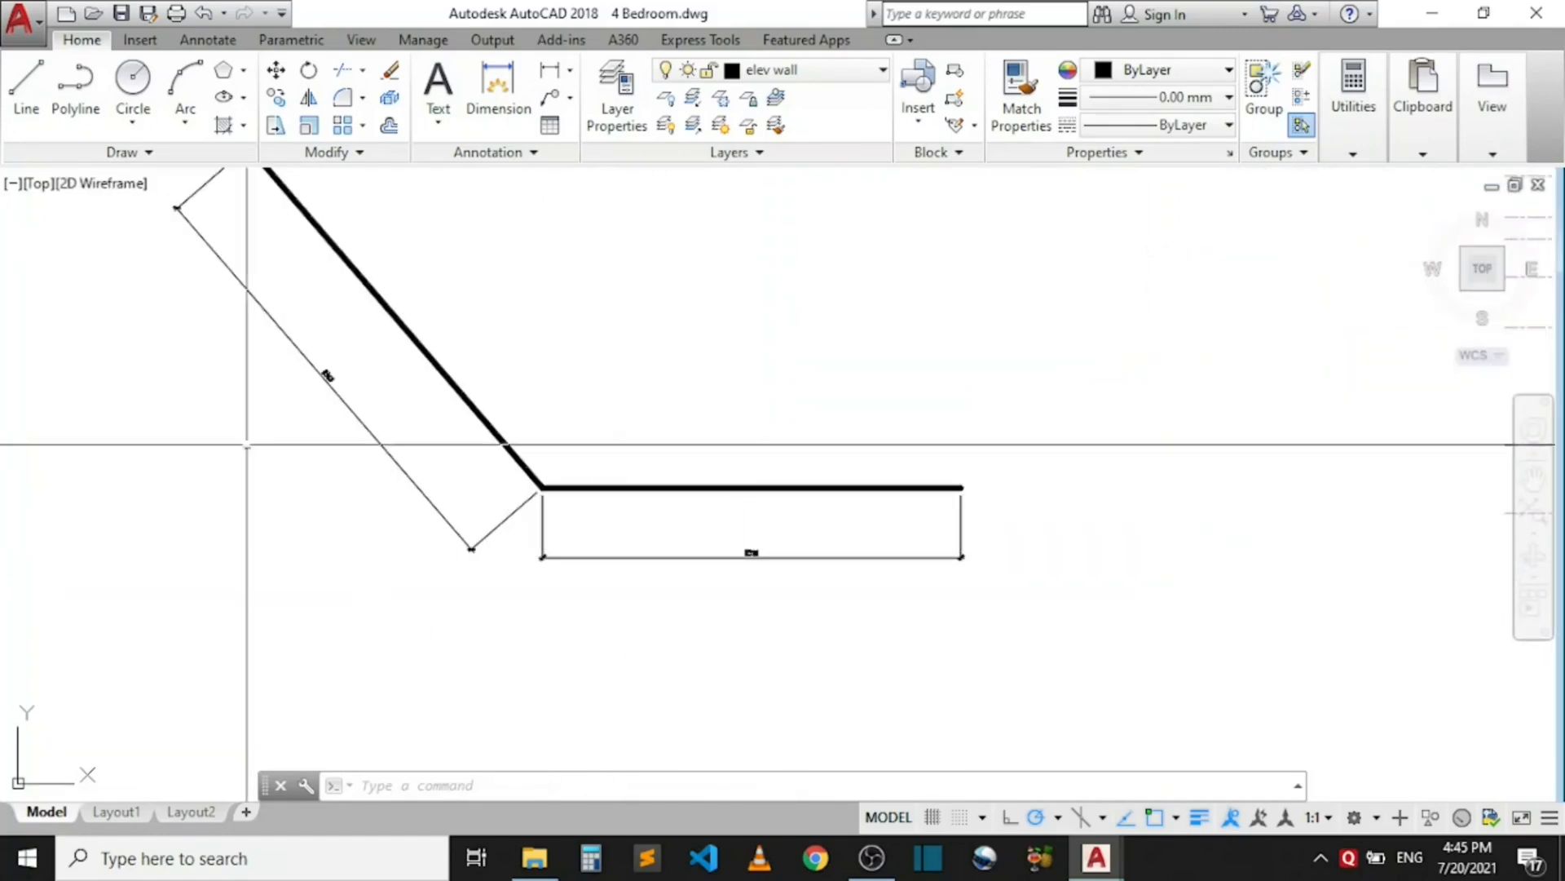
scroll(510, 491, "down", 2)
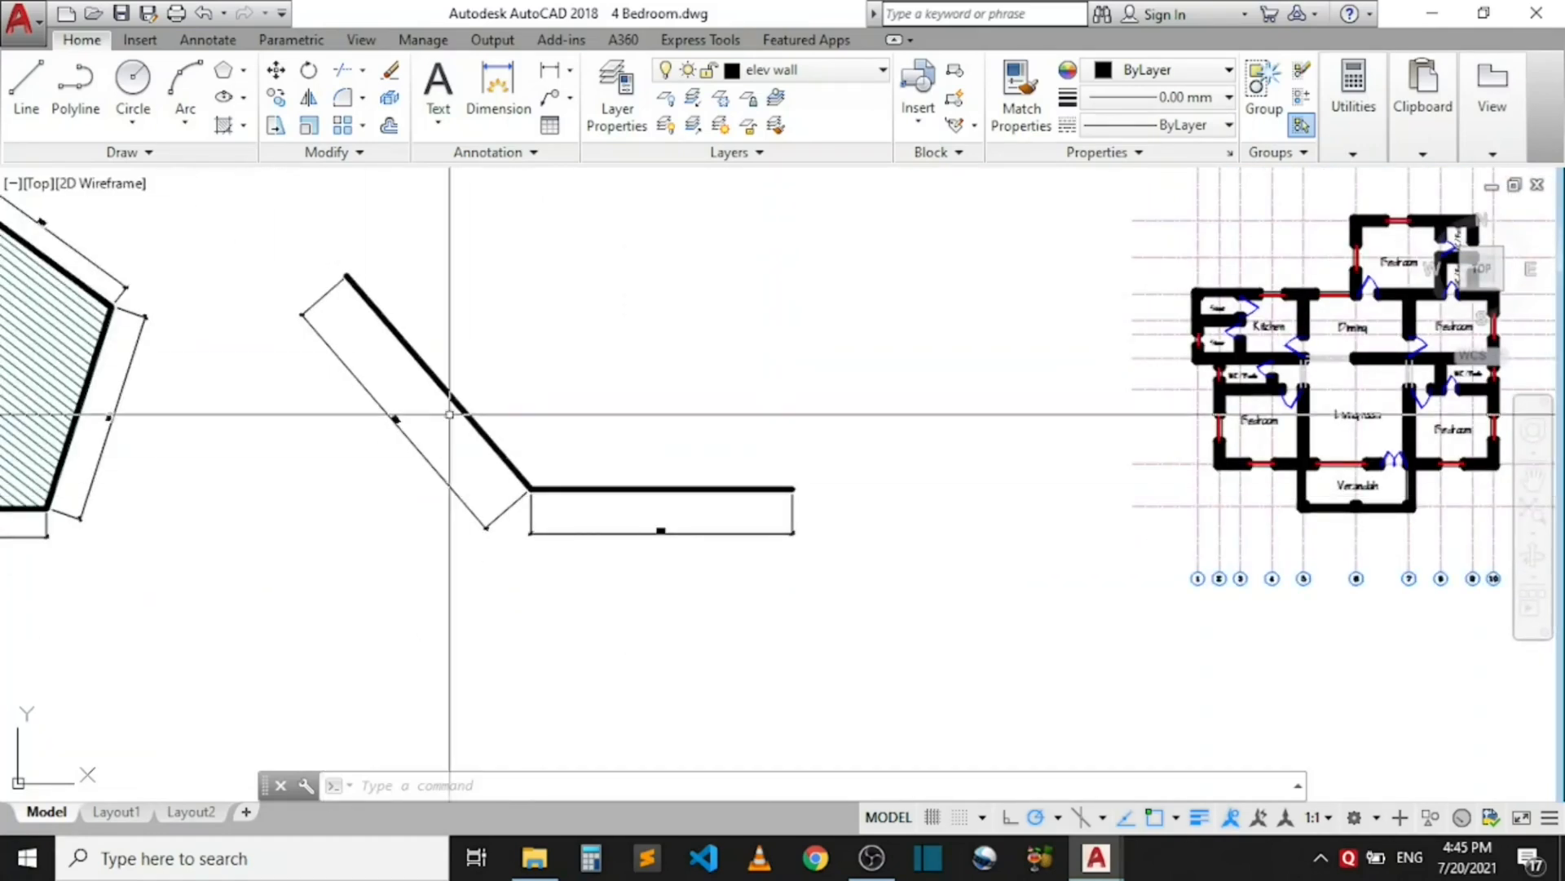
scroll(367, 499, "down", 2)
scroll(566, 489, "down", 3)
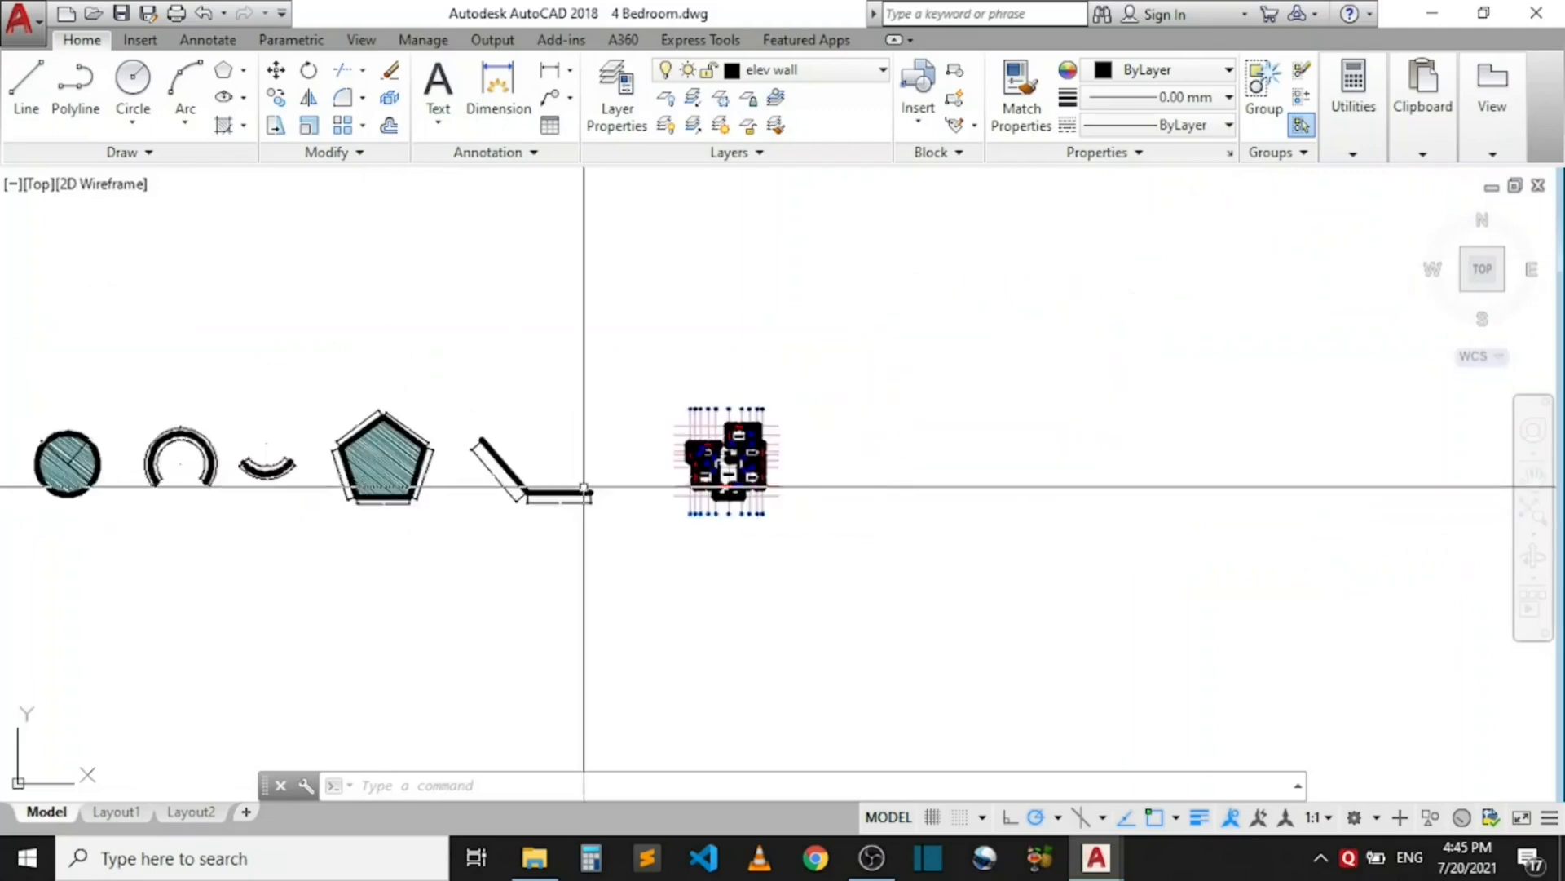
- Examine the floor plan with its rooms, walls and numbered gridlines 1 to 10
scroll(562, 483, "up", 1)
scroll(492, 490, "down", 1)
scroll(783, 478, "up", 1)
scroll(649, 428, "up", 2)
scroll(824, 464, "down", 2)
scroll(686, 500, "up", 4)
scroll(793, 477, "down", 2)
scroll(765, 464, "up", 4)
scroll(765, 464, "down", 3)
scroll(734, 481, "up", 3)
scroll(728, 481, "down", 4)
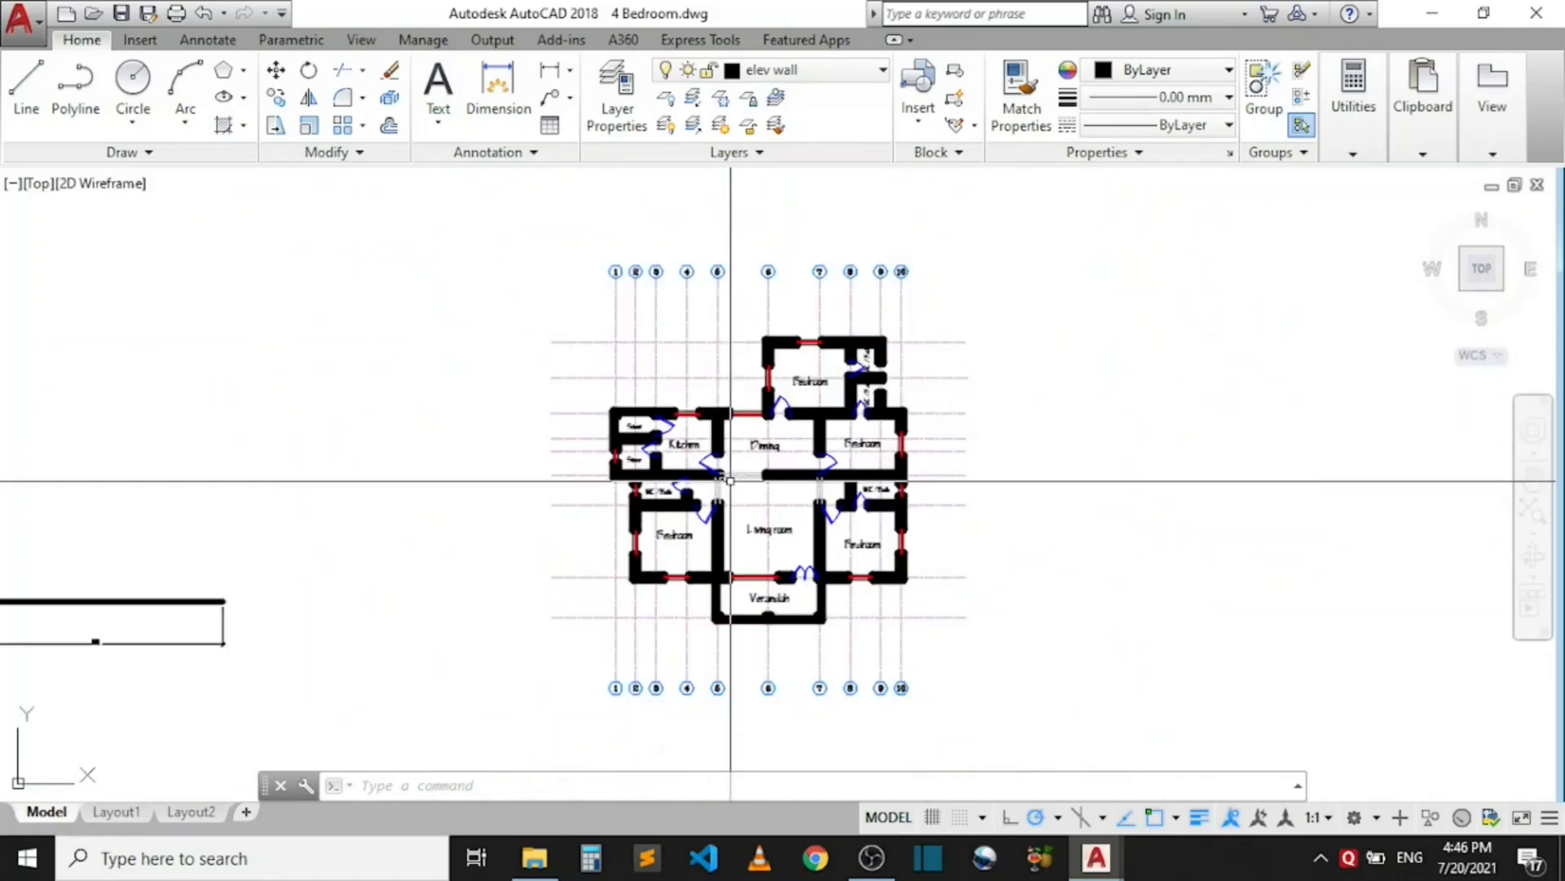
scroll(705, 402, "up", 3)
scroll(718, 408, "down", 3)
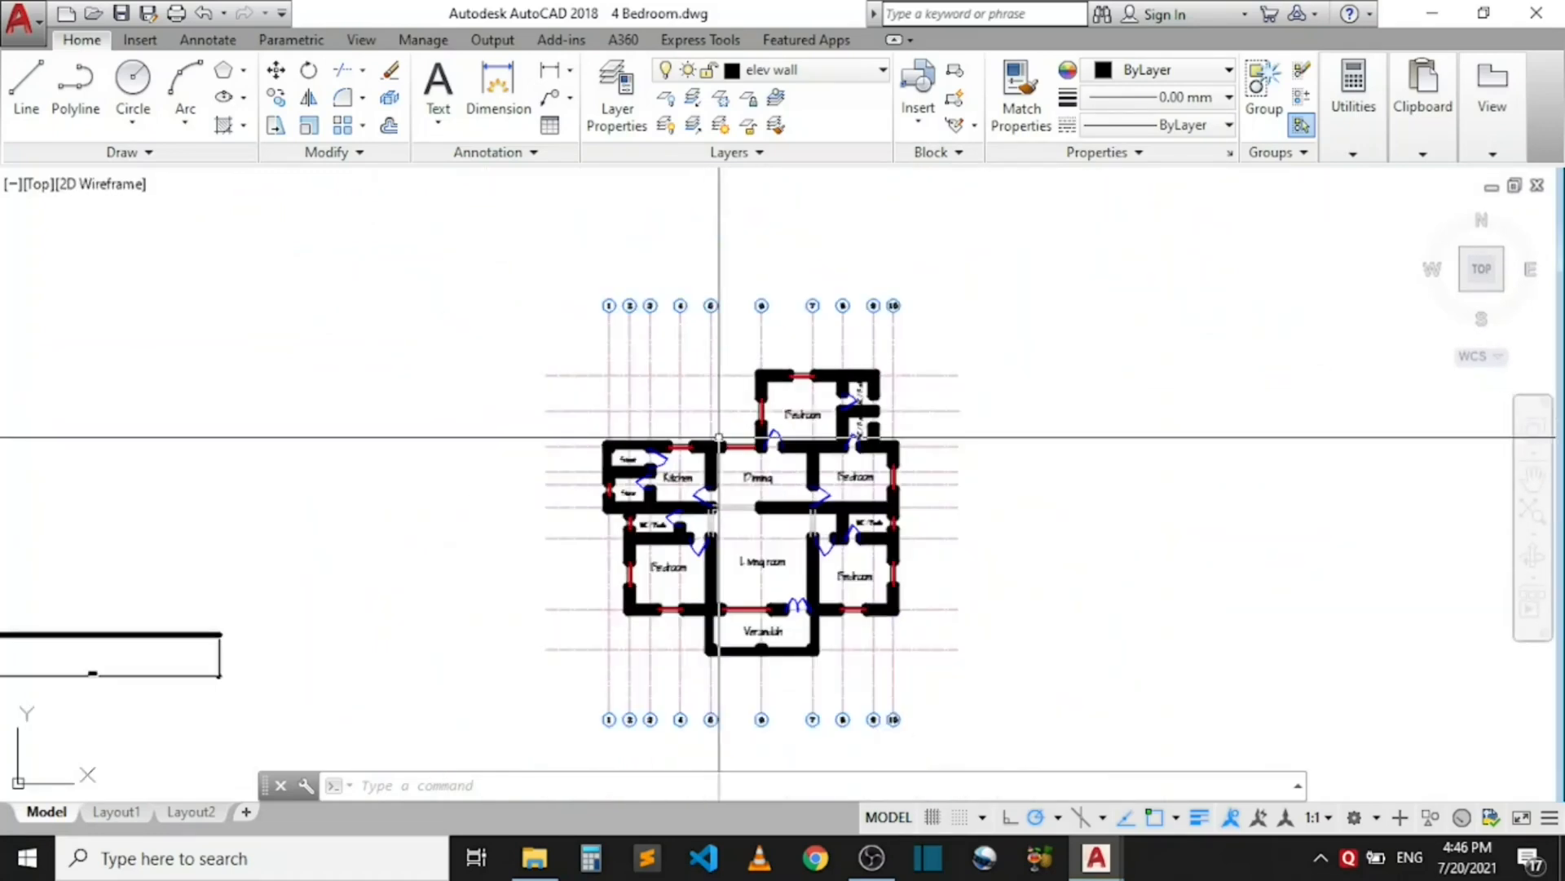
scroll(707, 381, "up", 3)
scroll(707, 381, "up", 3)
scroll(704, 468, "down", 3)
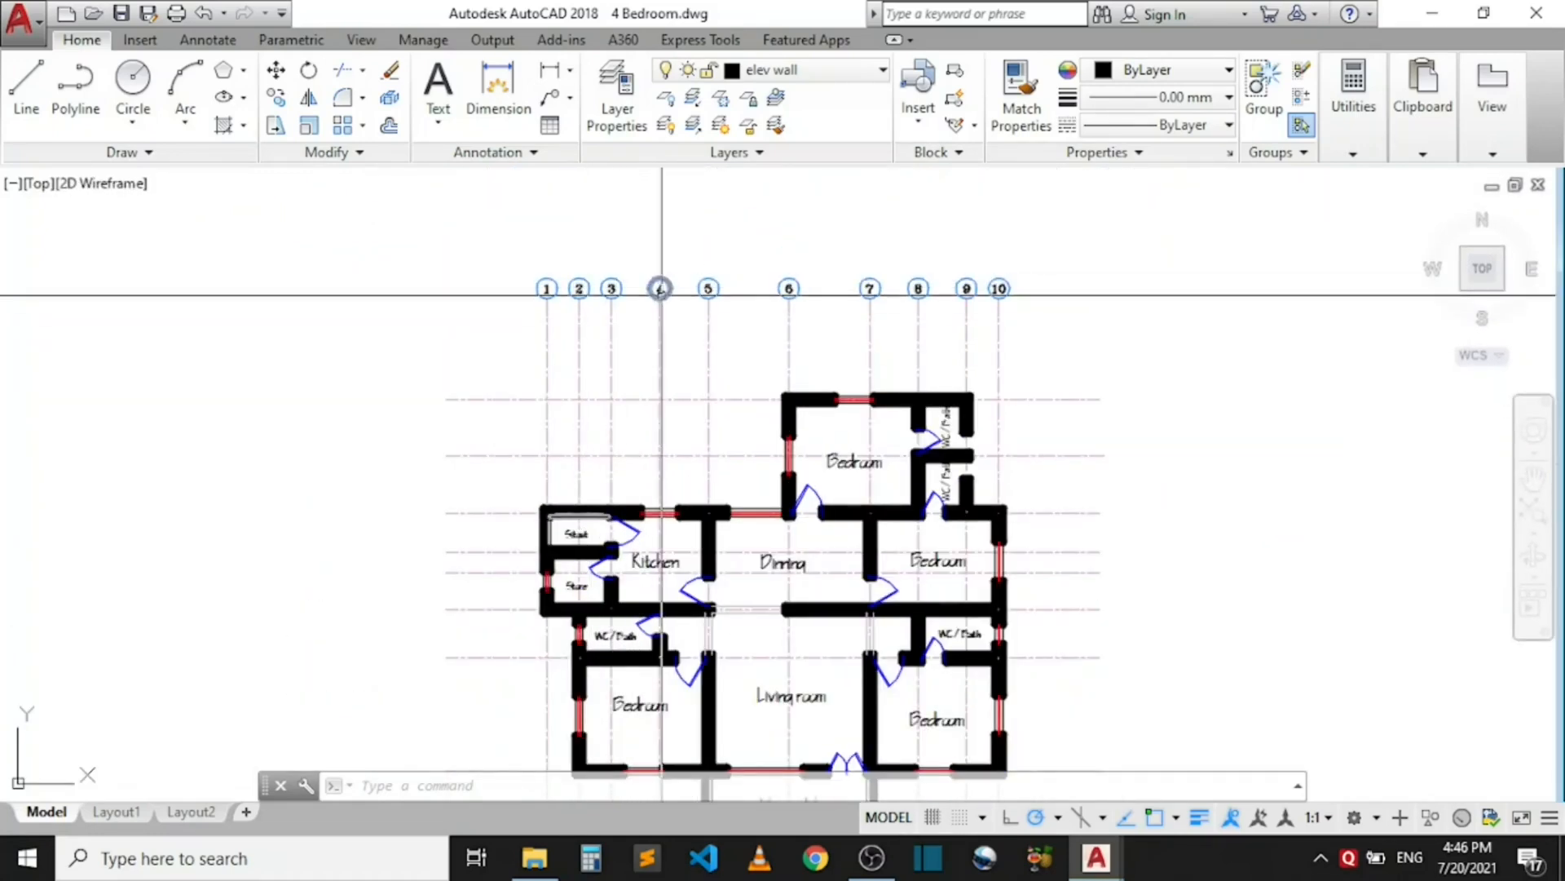
scroll(744, 386, "down", 2)
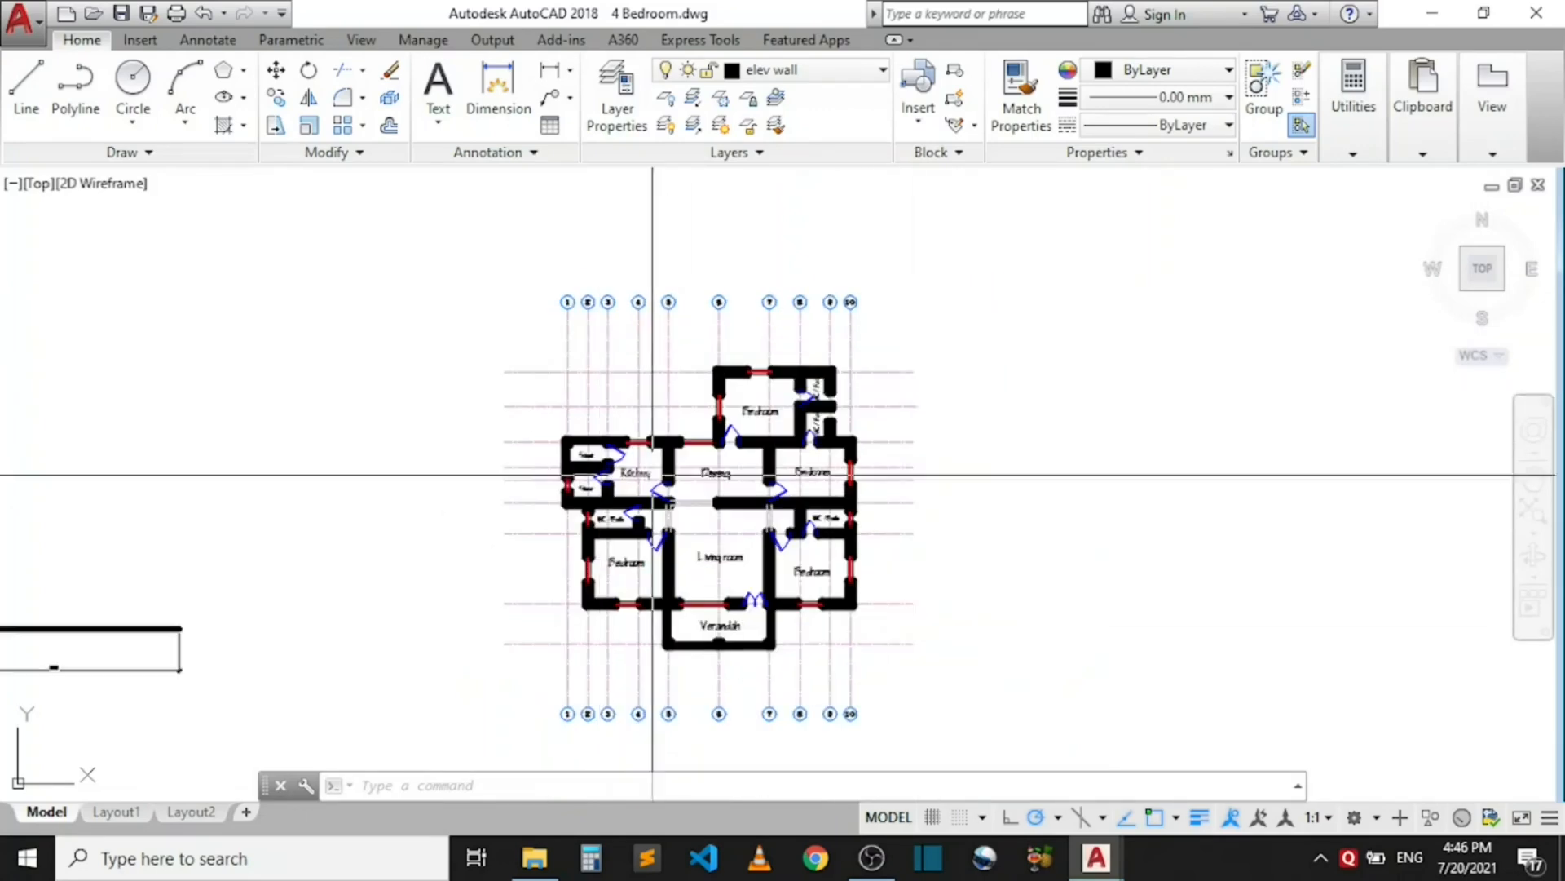
scroll(731, 572, "up", 4)
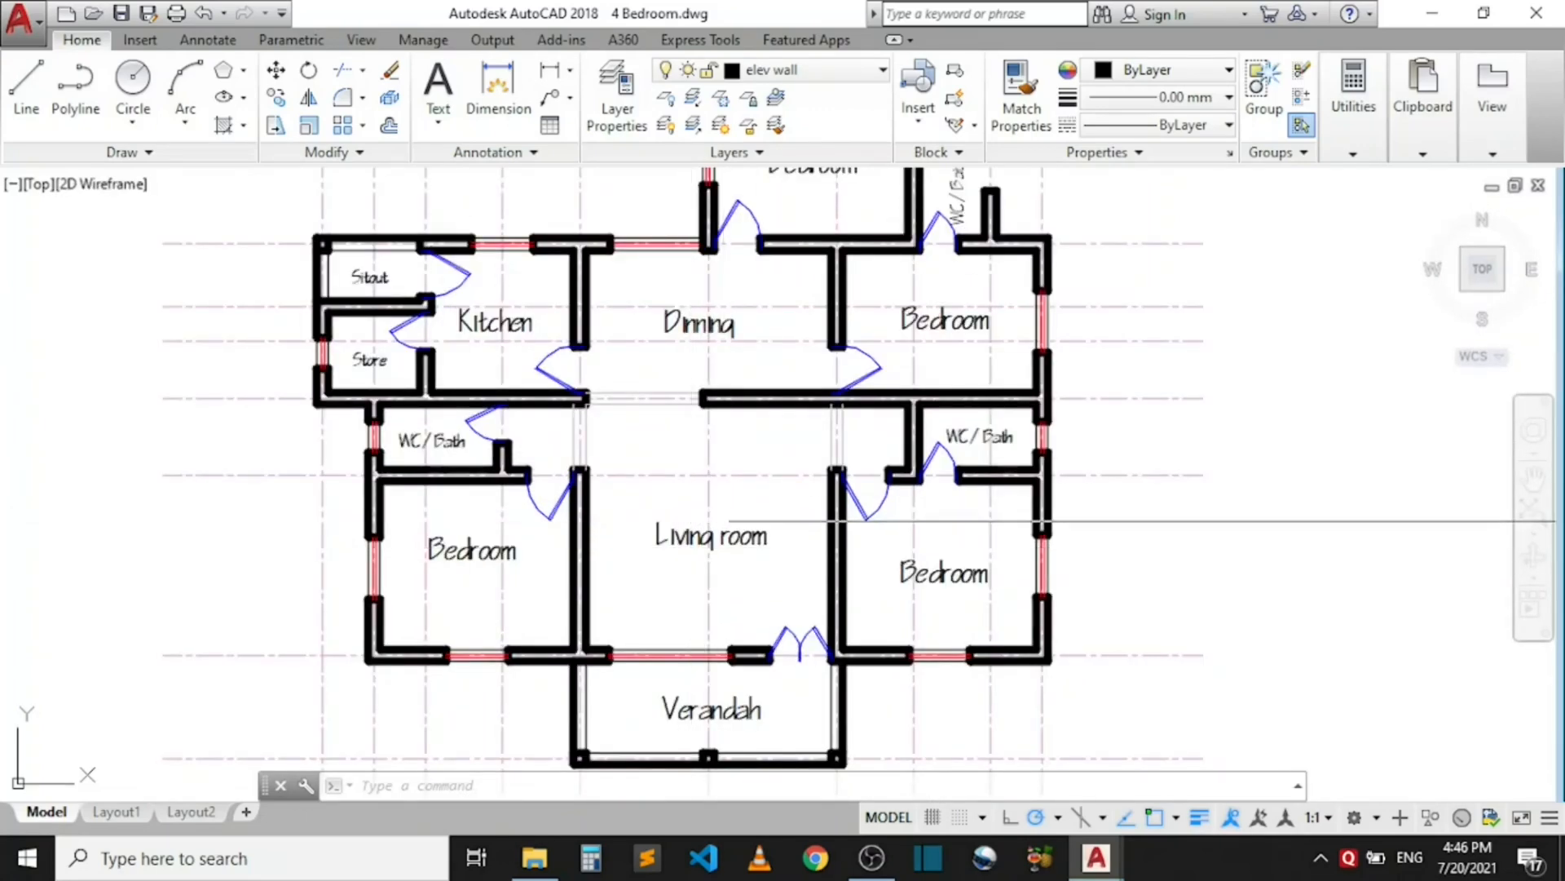
scroll(724, 521, "down", 4)
scroll(717, 289, "up", 2)
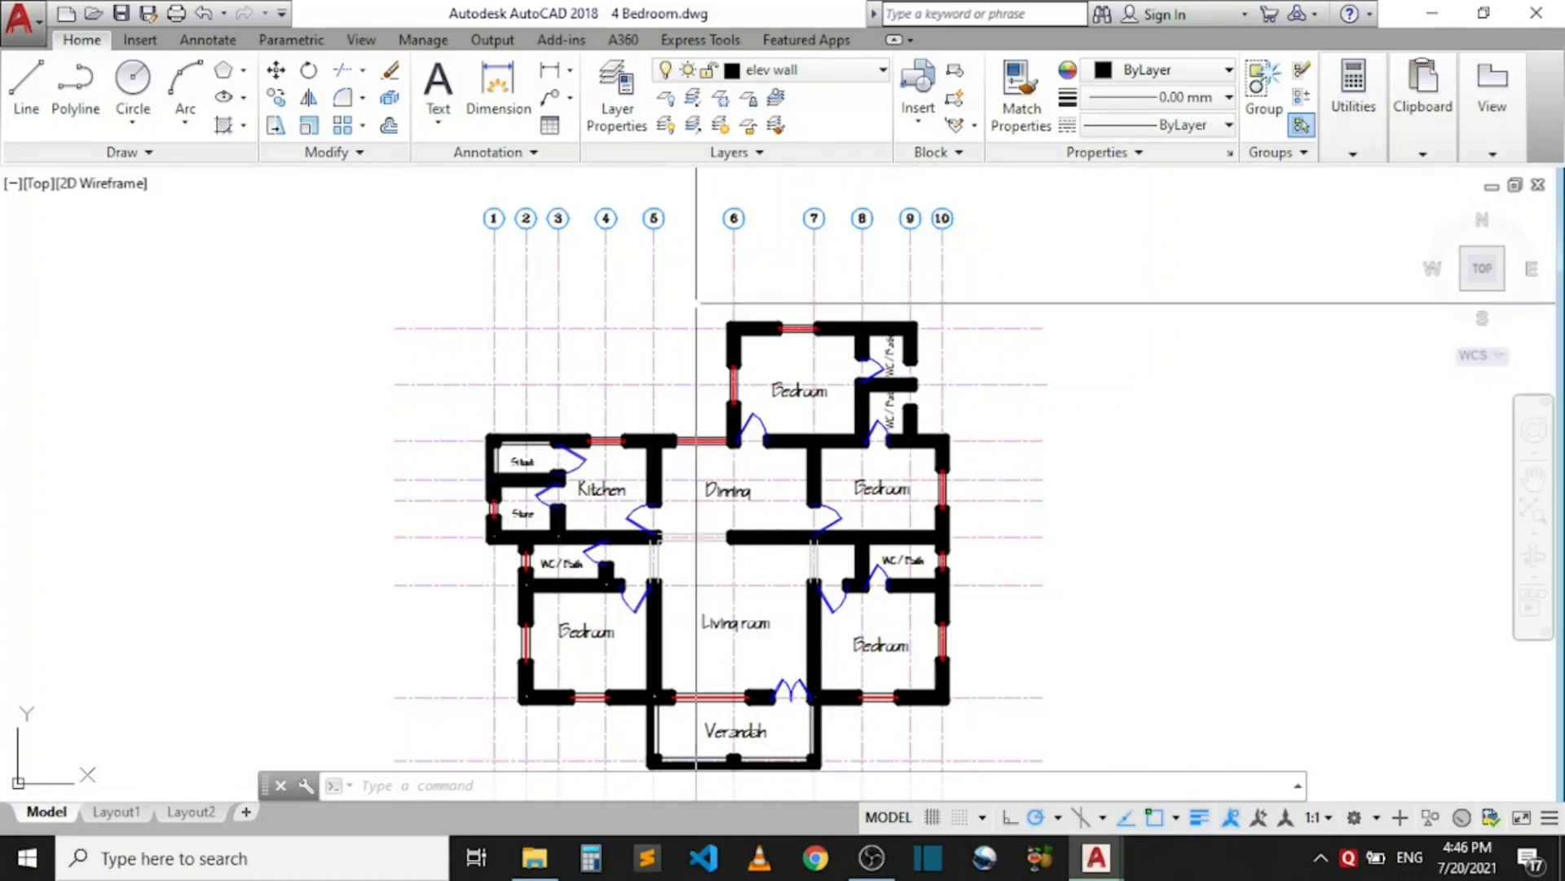
- Add a horizontal linear dimension between gridlines 1 and 2 of the floor plan, placing it between the grid bubbles and the building
left_click(550, 75)
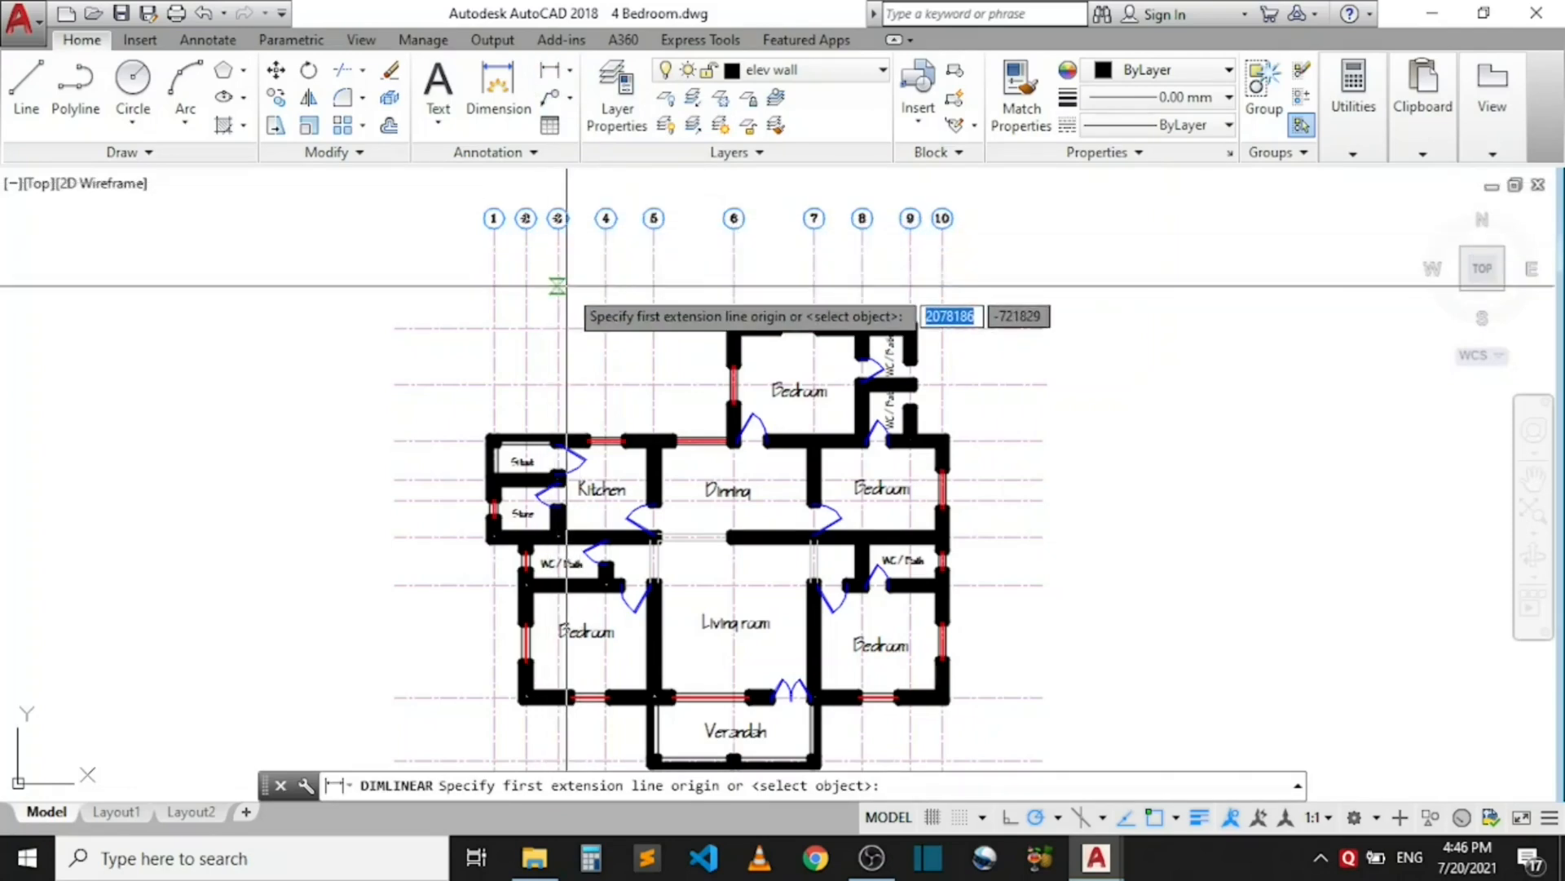
scroll(572, 295, "up", 2)
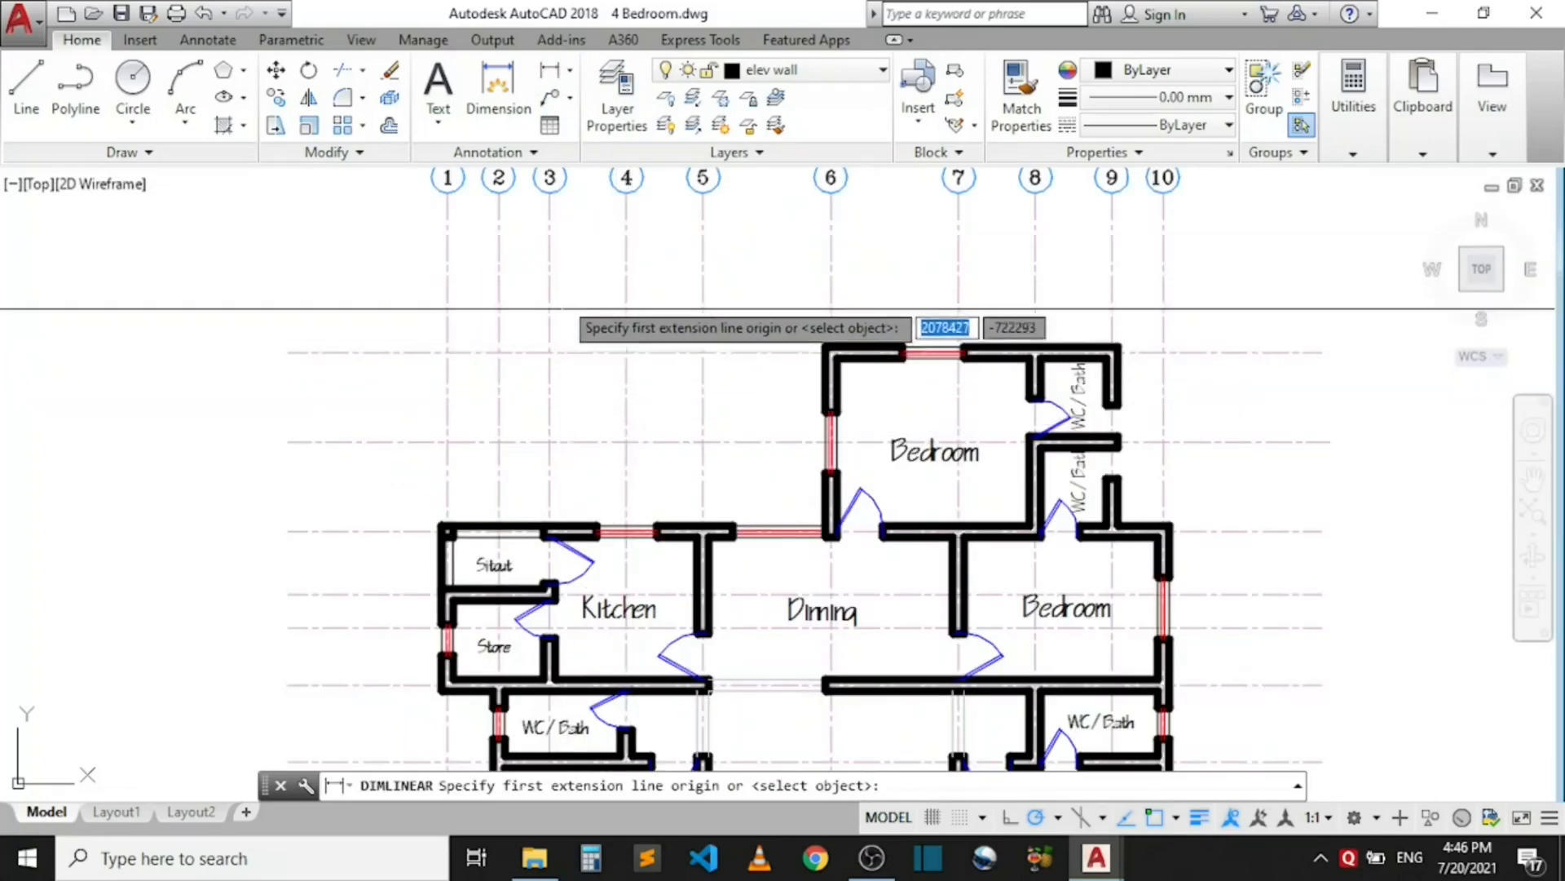
middle_click_drag(501, 292, 509, 324)
scroll(507, 326, "up", 2)
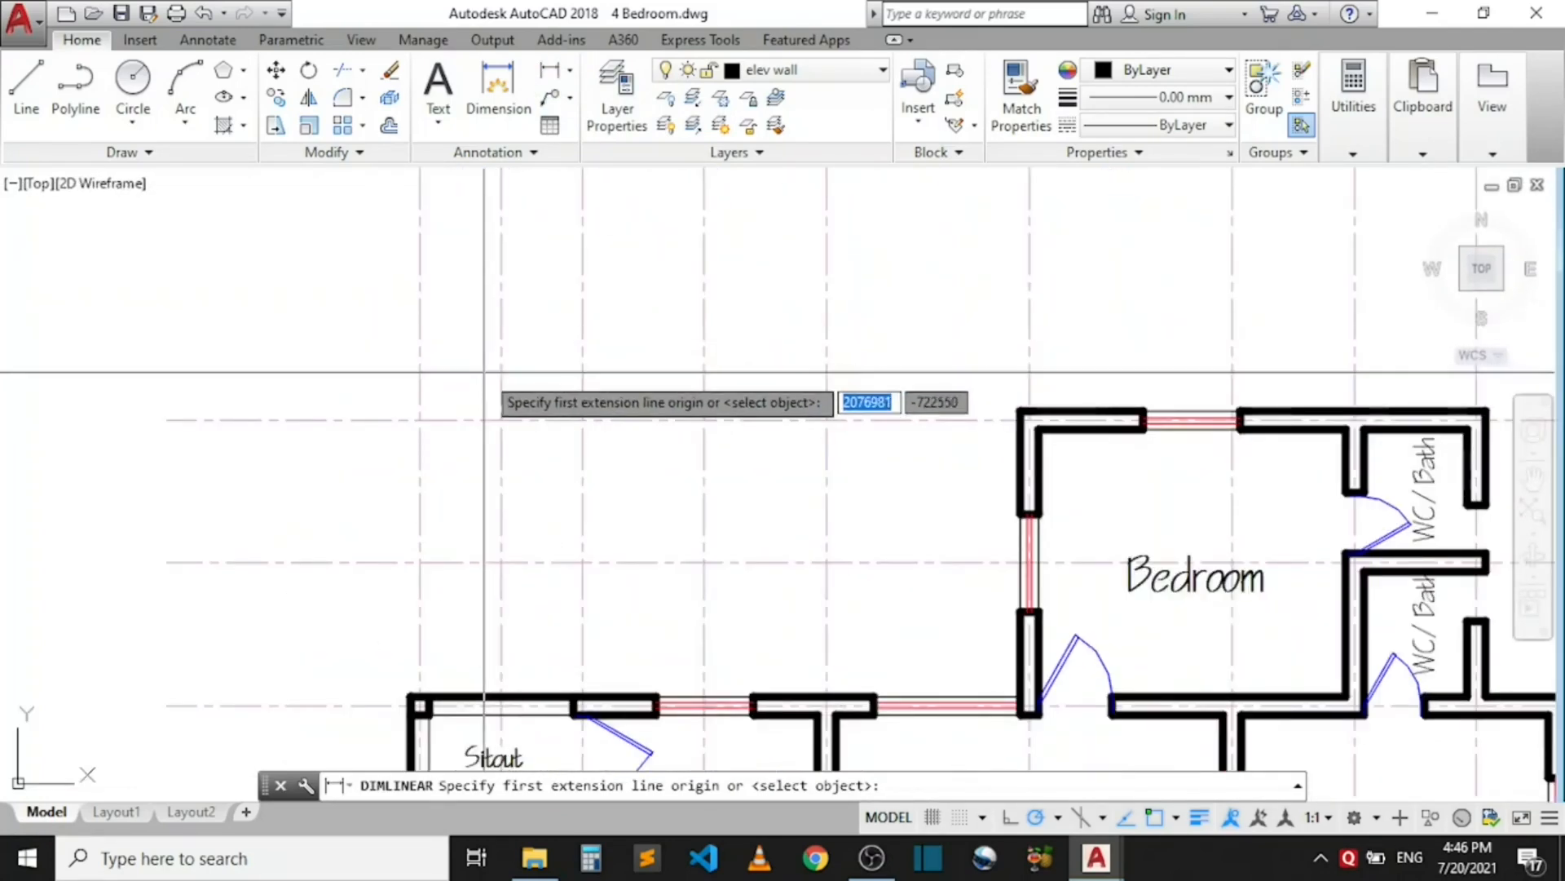
left_click(418, 269)
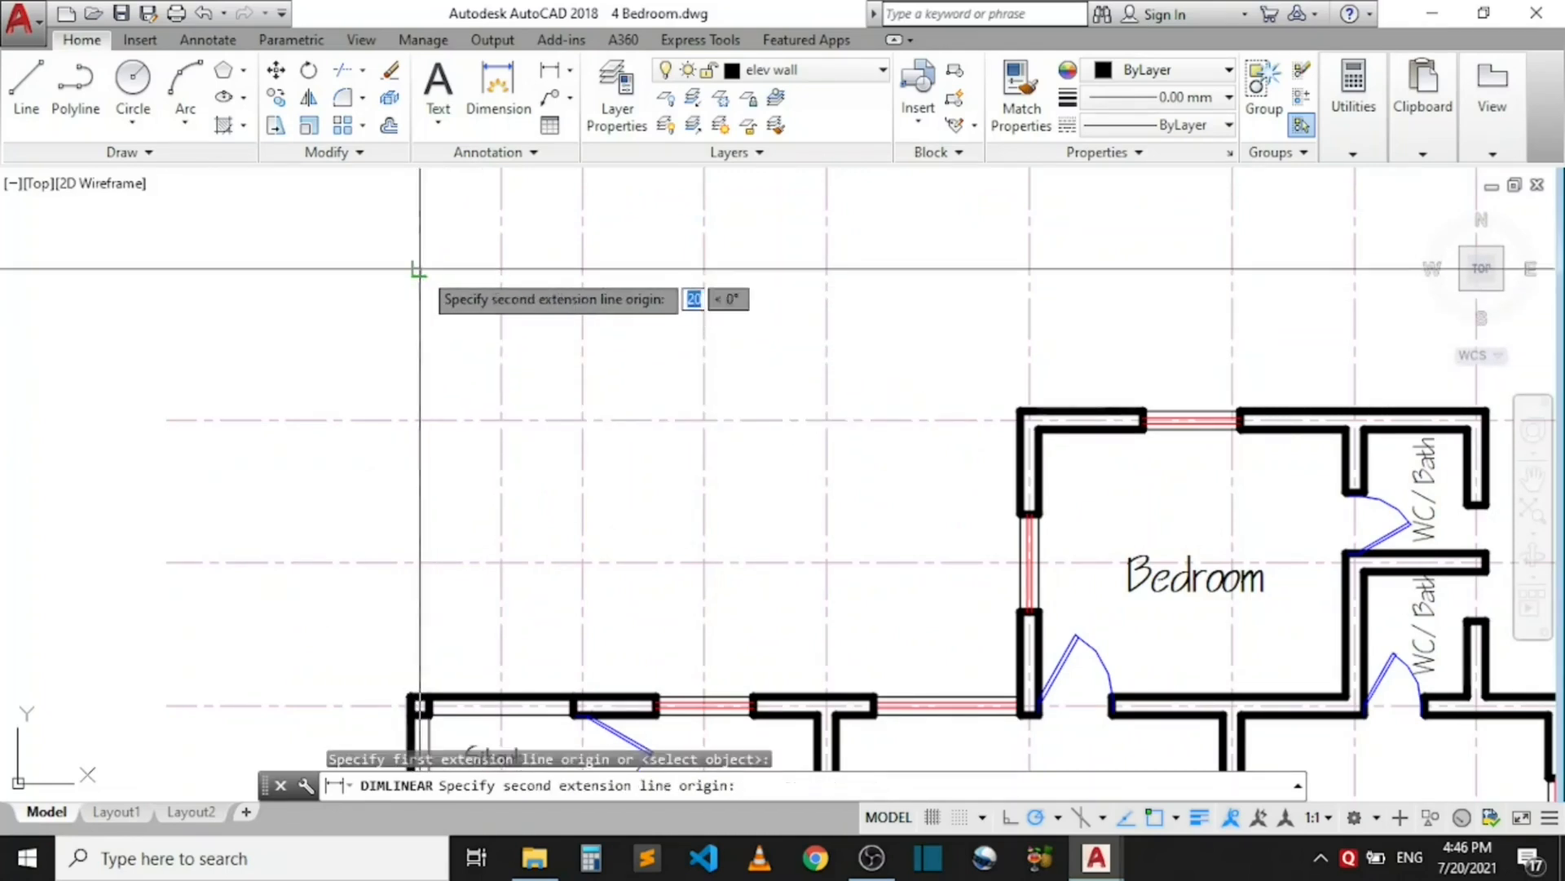
left_click(499, 274)
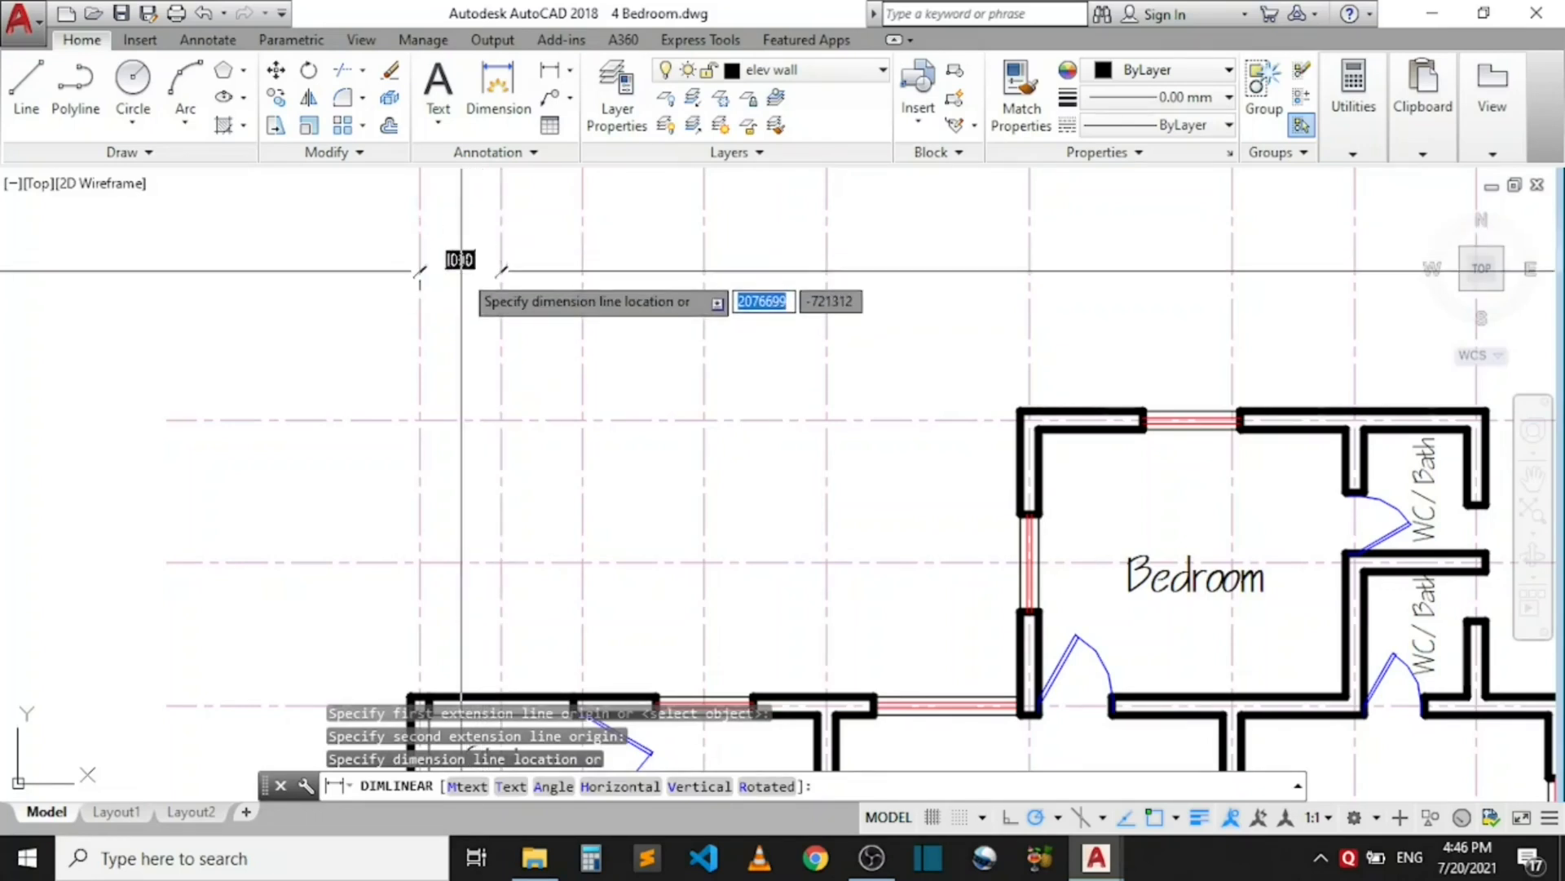
scroll(462, 277, "down", 2)
scroll(472, 282, "up", 2)
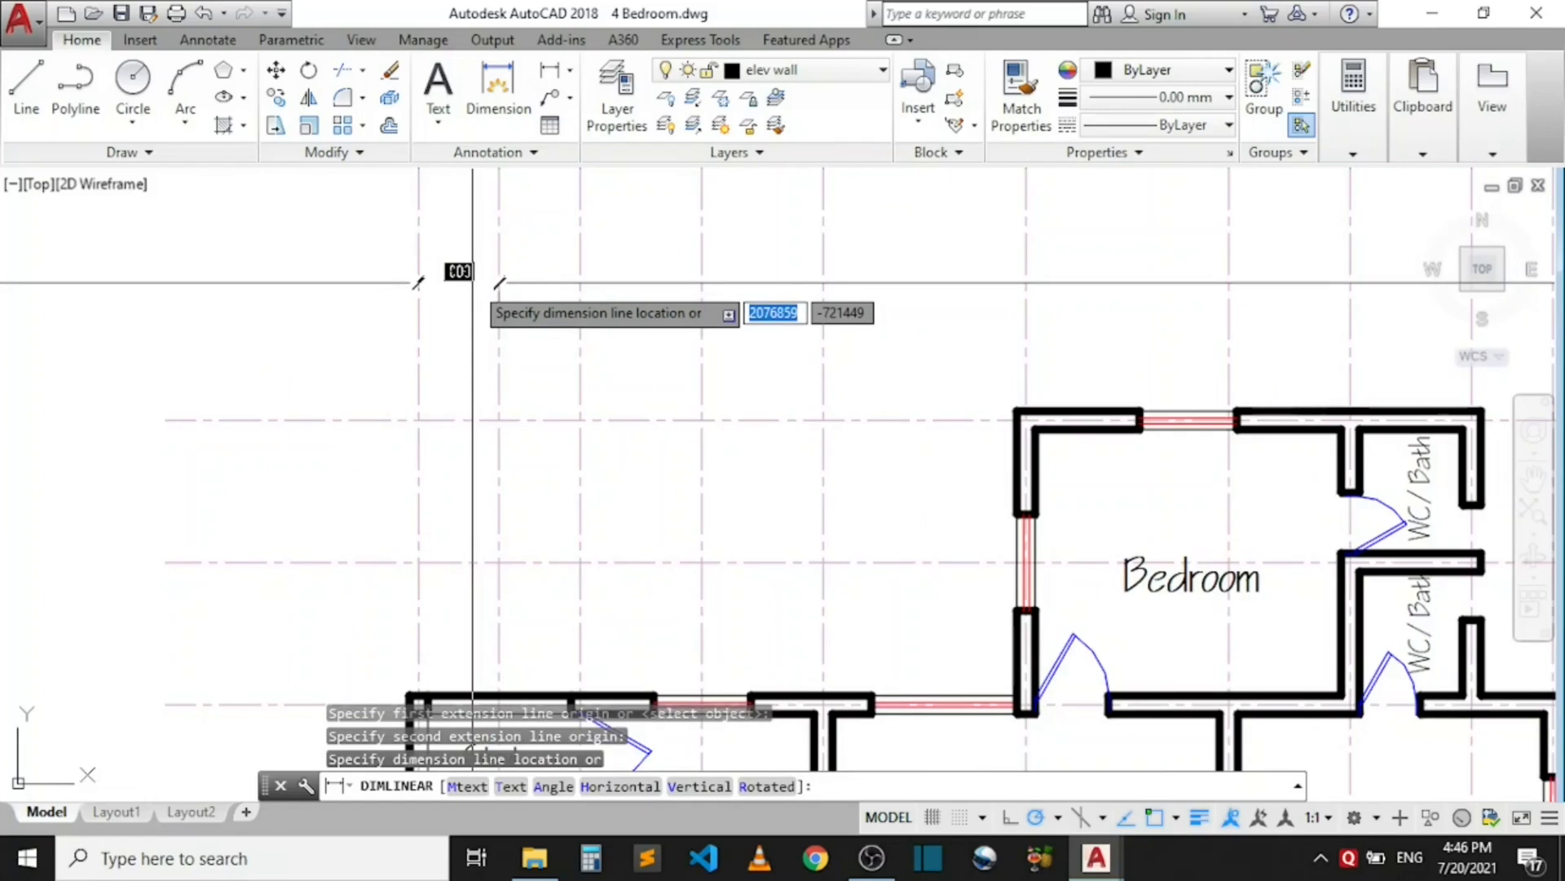
left_click(444, 347)
scroll(414, 344, "down", 2)
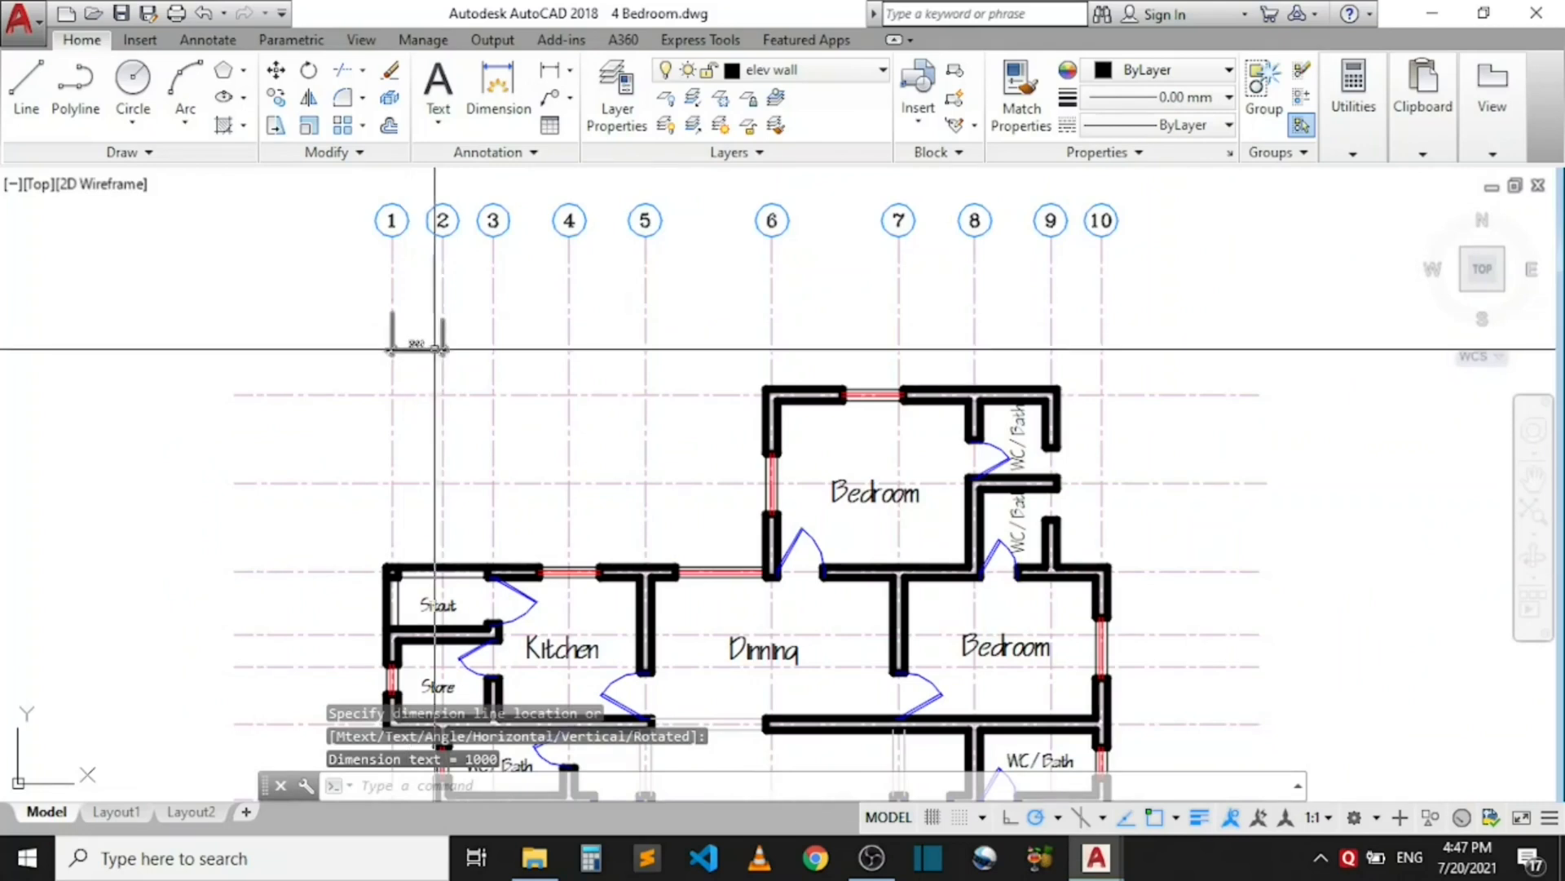
scroll(433, 353, "up", 2)
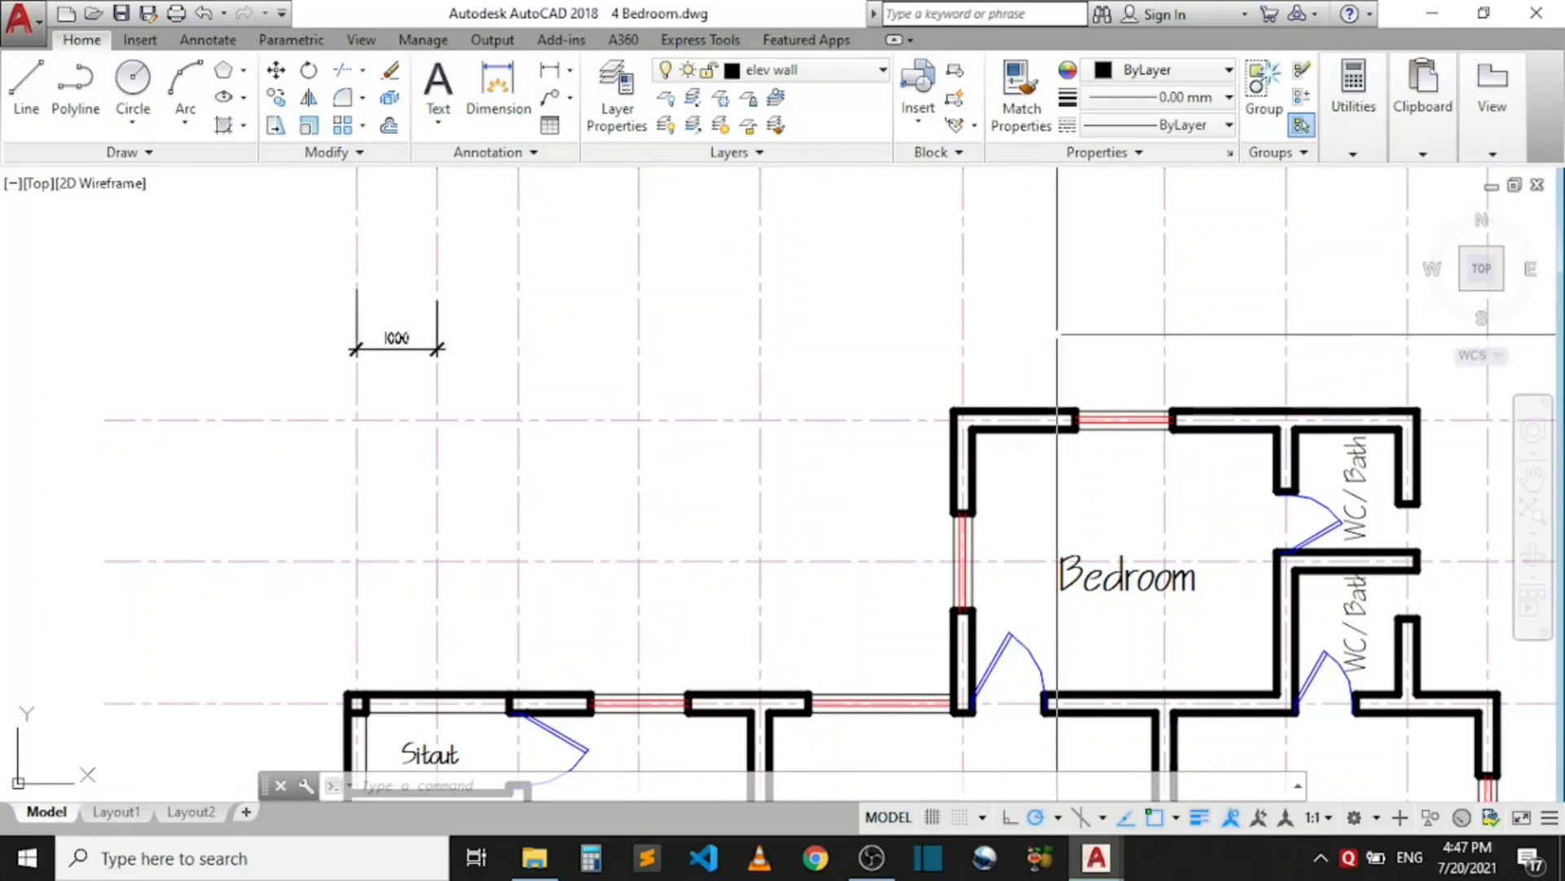
- Add a linear dimension between gridlines 2 and 3, starting at the first dimension's end and keeping both dimension lines level
scroll(1123, 340, "down", 2)
scroll(1399, 335, "up", 2)
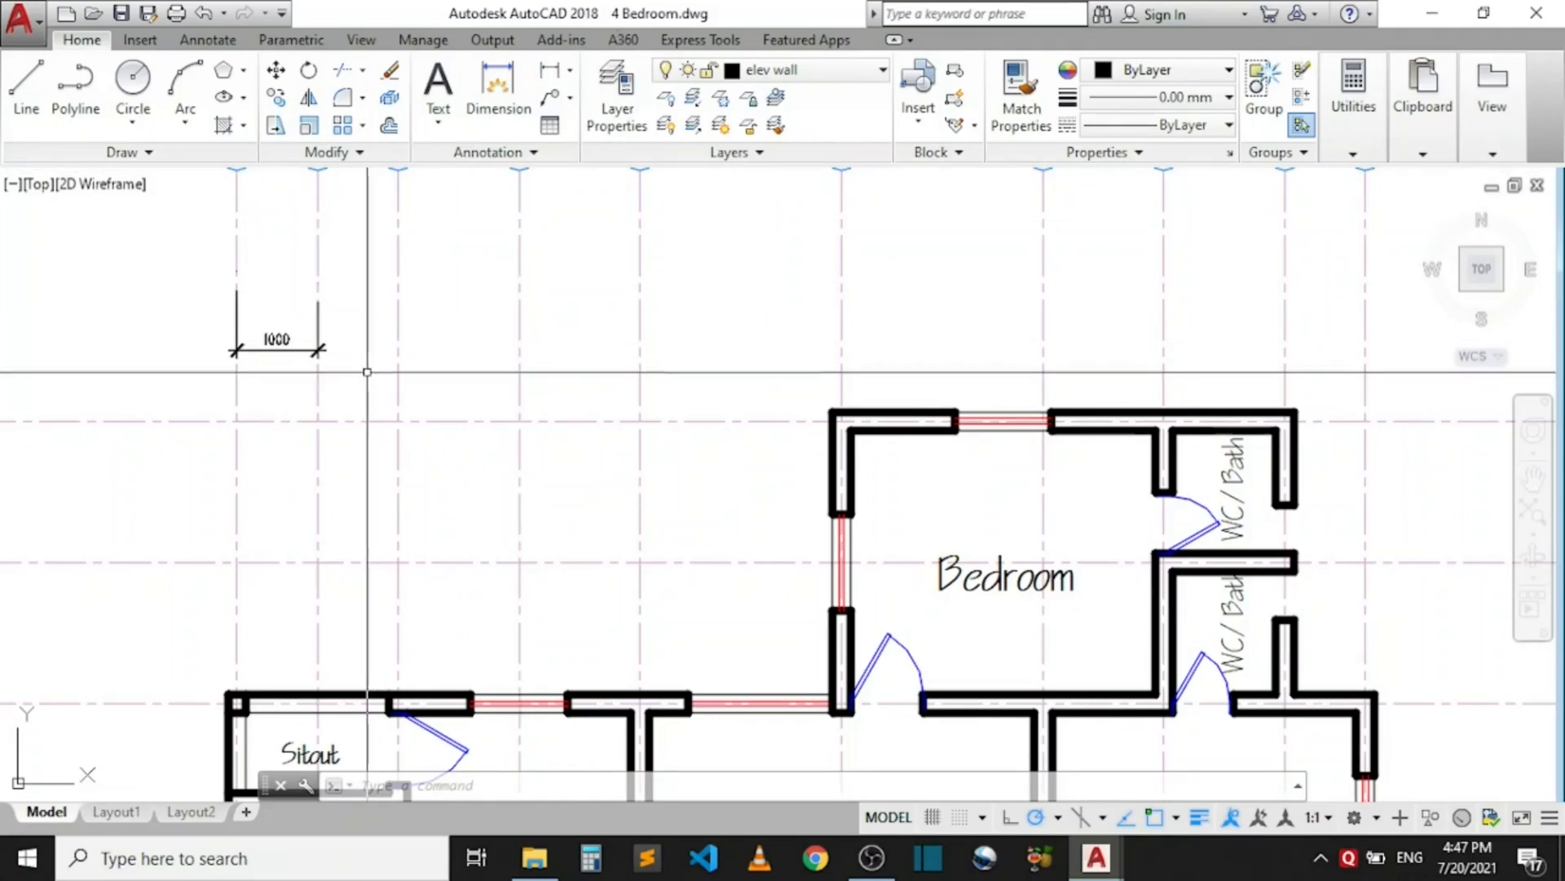
left_click(552, 74)
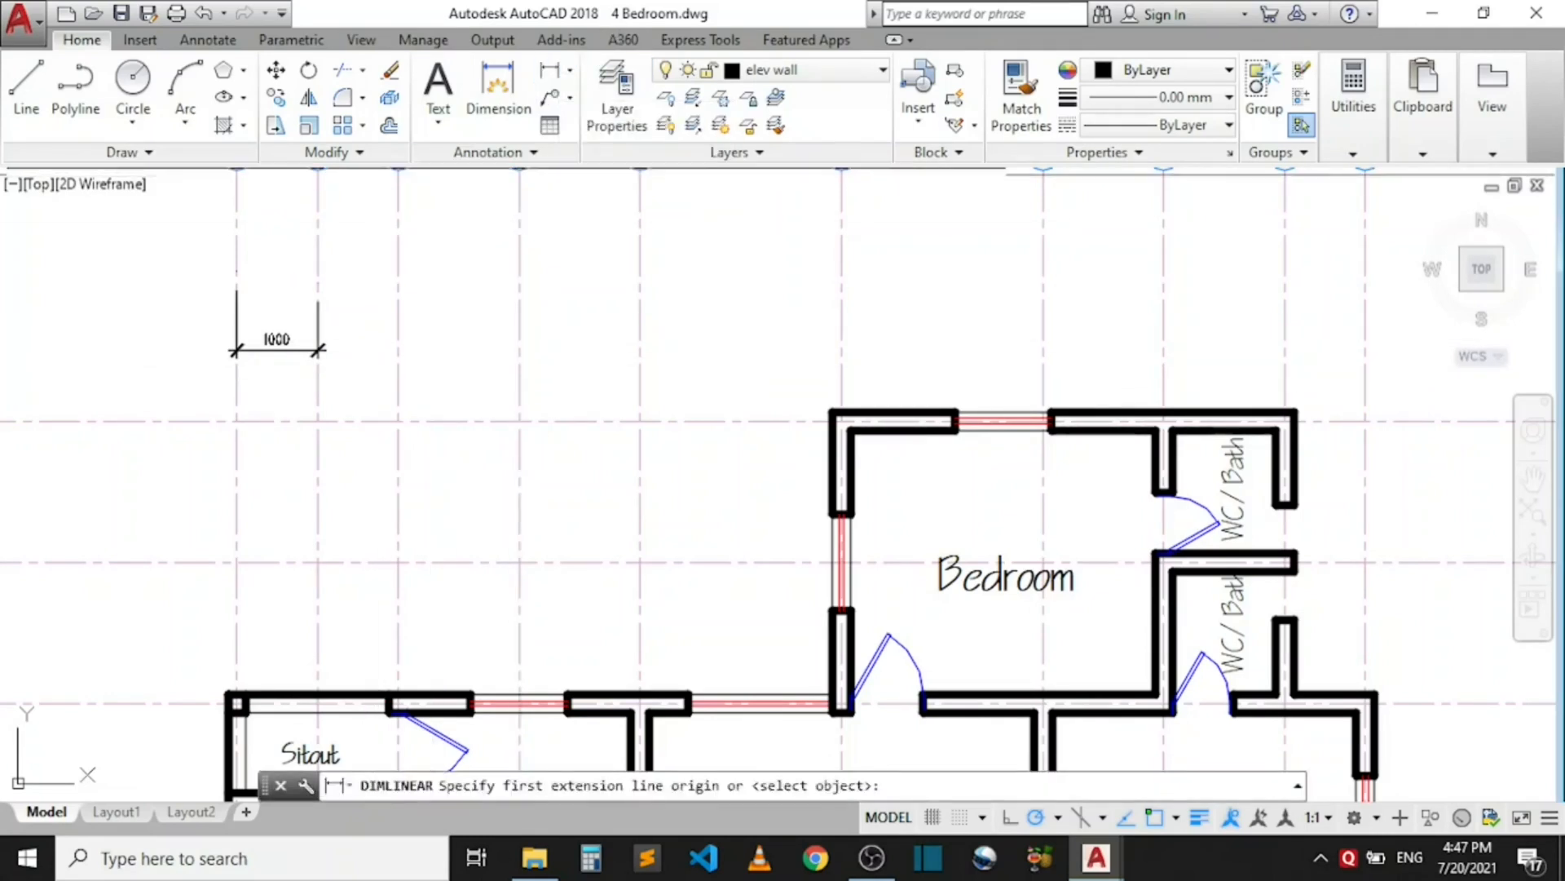
scroll(335, 353, "up", 4)
left_click(276, 346)
left_click(481, 347)
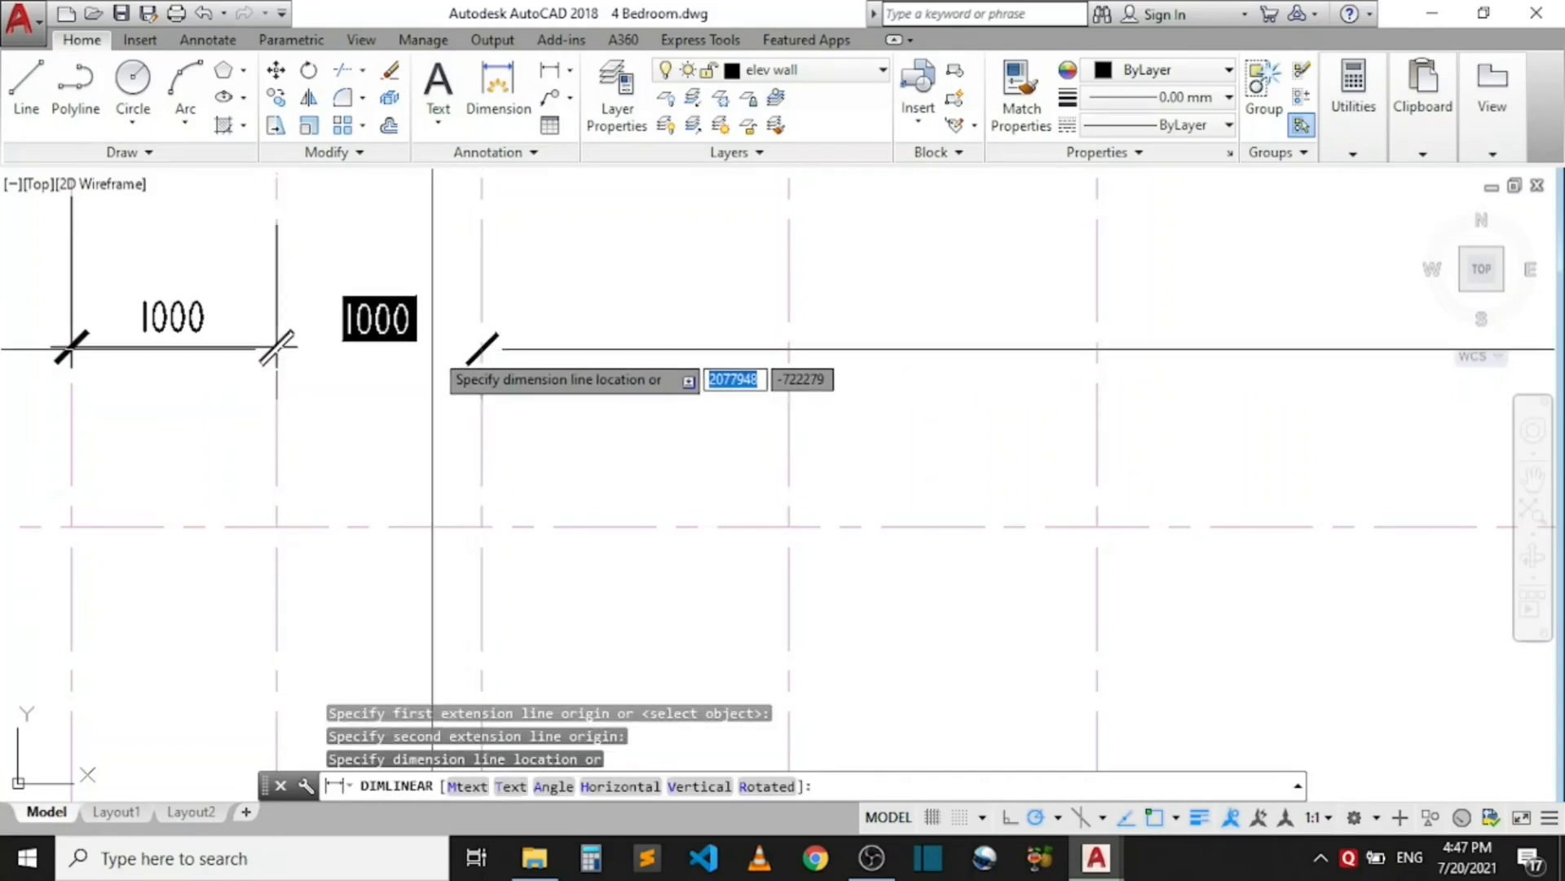
left_click(447, 346)
scroll(421, 371, "down", 4)
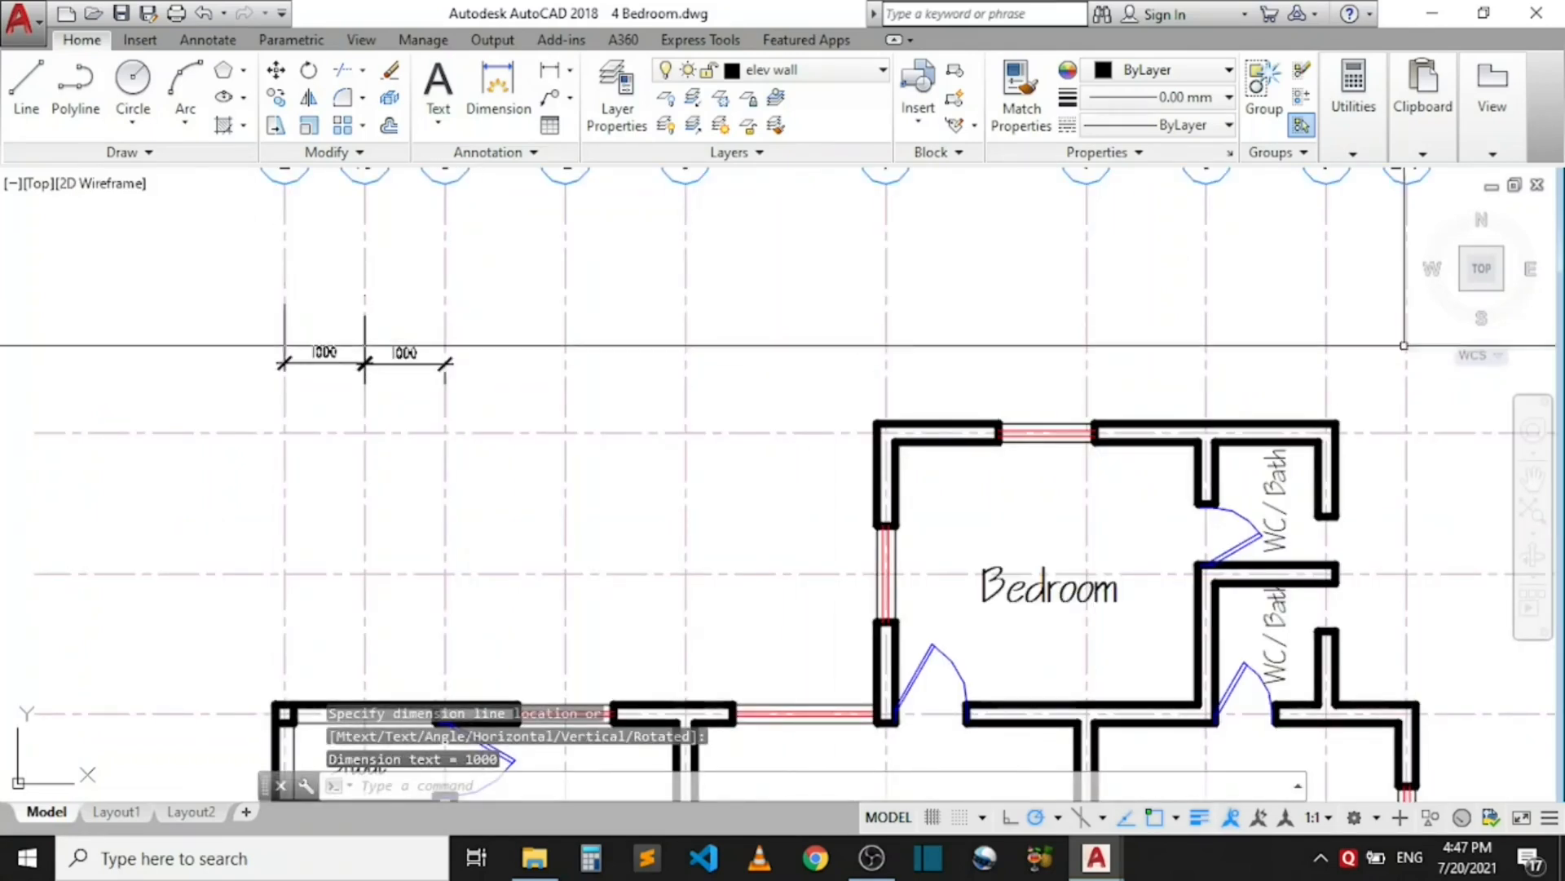
- Examine the two grid dimensions and the remaining gridlines 4 to 10 above the floor plan
scroll(547, 371, "down", 4)
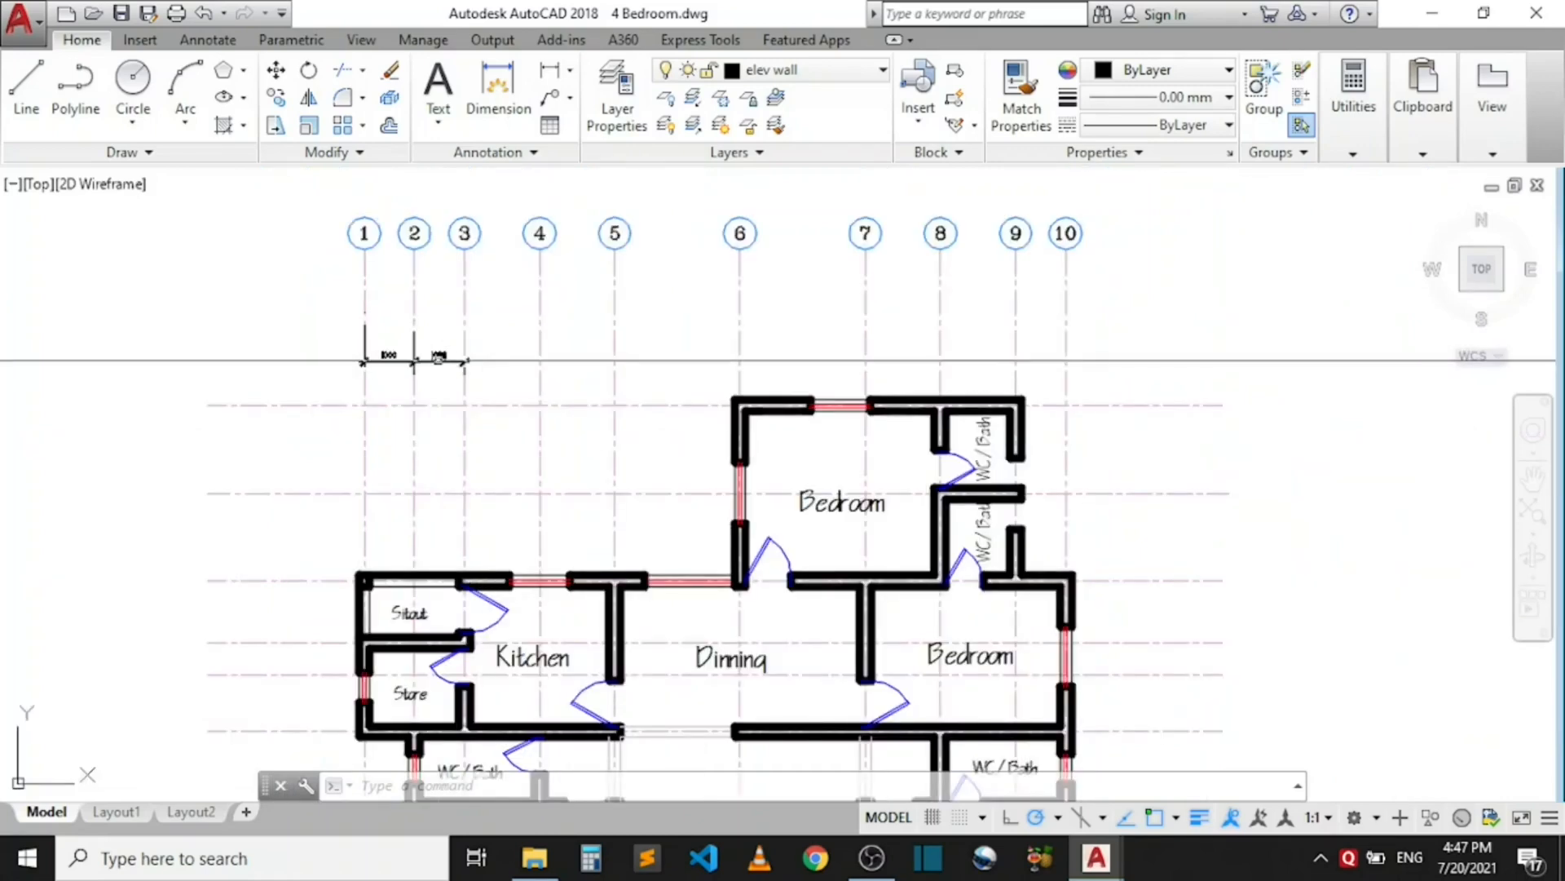
scroll(570, 392, "up", 4)
scroll(600, 412, "down", 5)
scroll(859, 304, "up", 2)
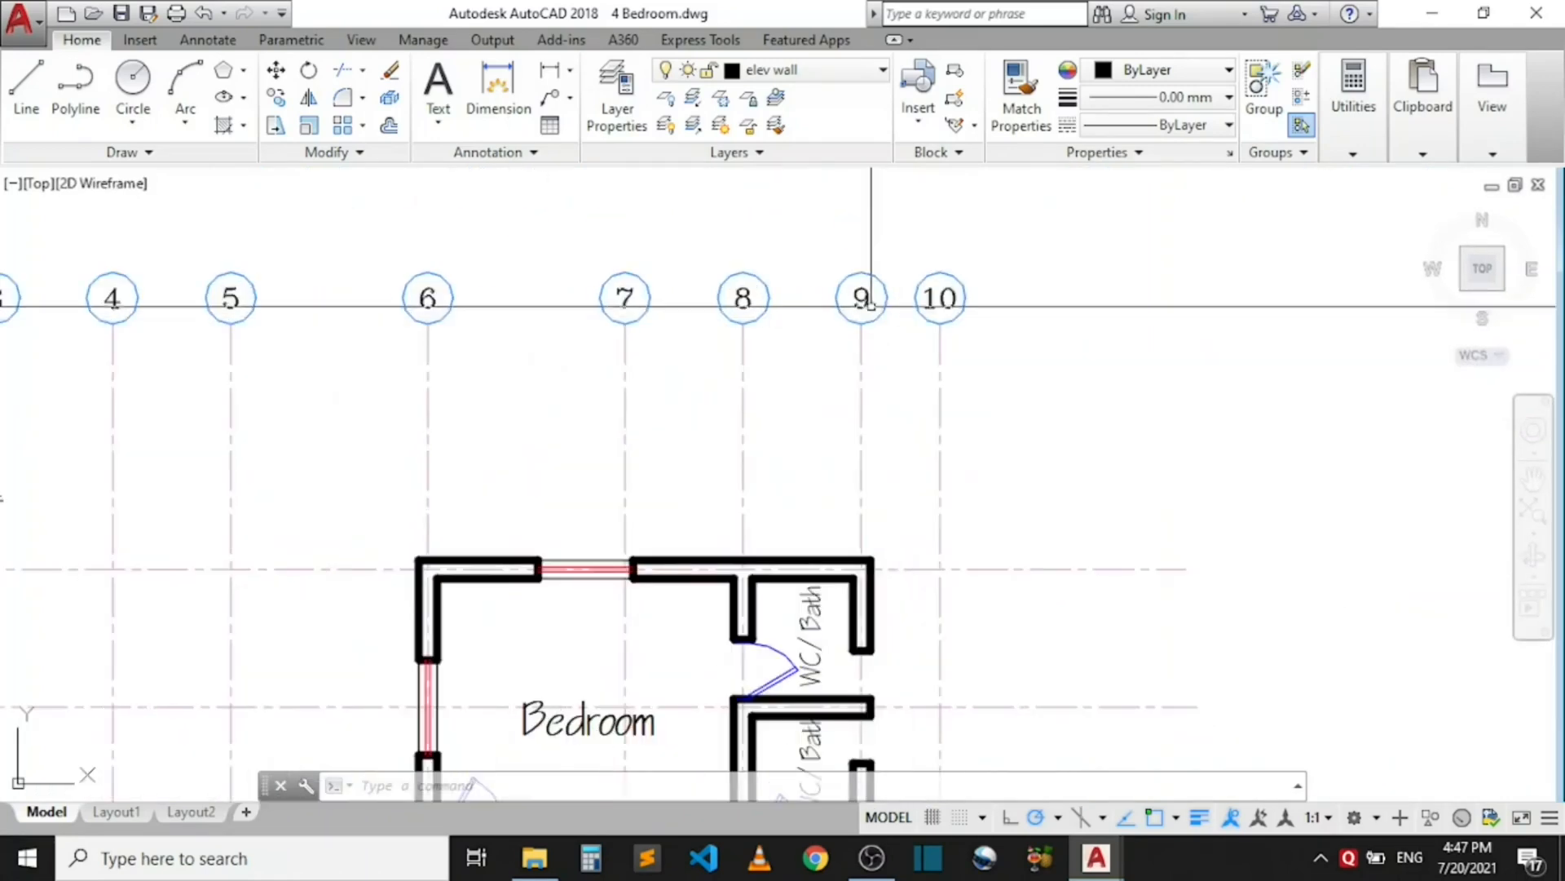
scroll(622, 309, "down", 3)
scroll(762, 307, "up", 2)
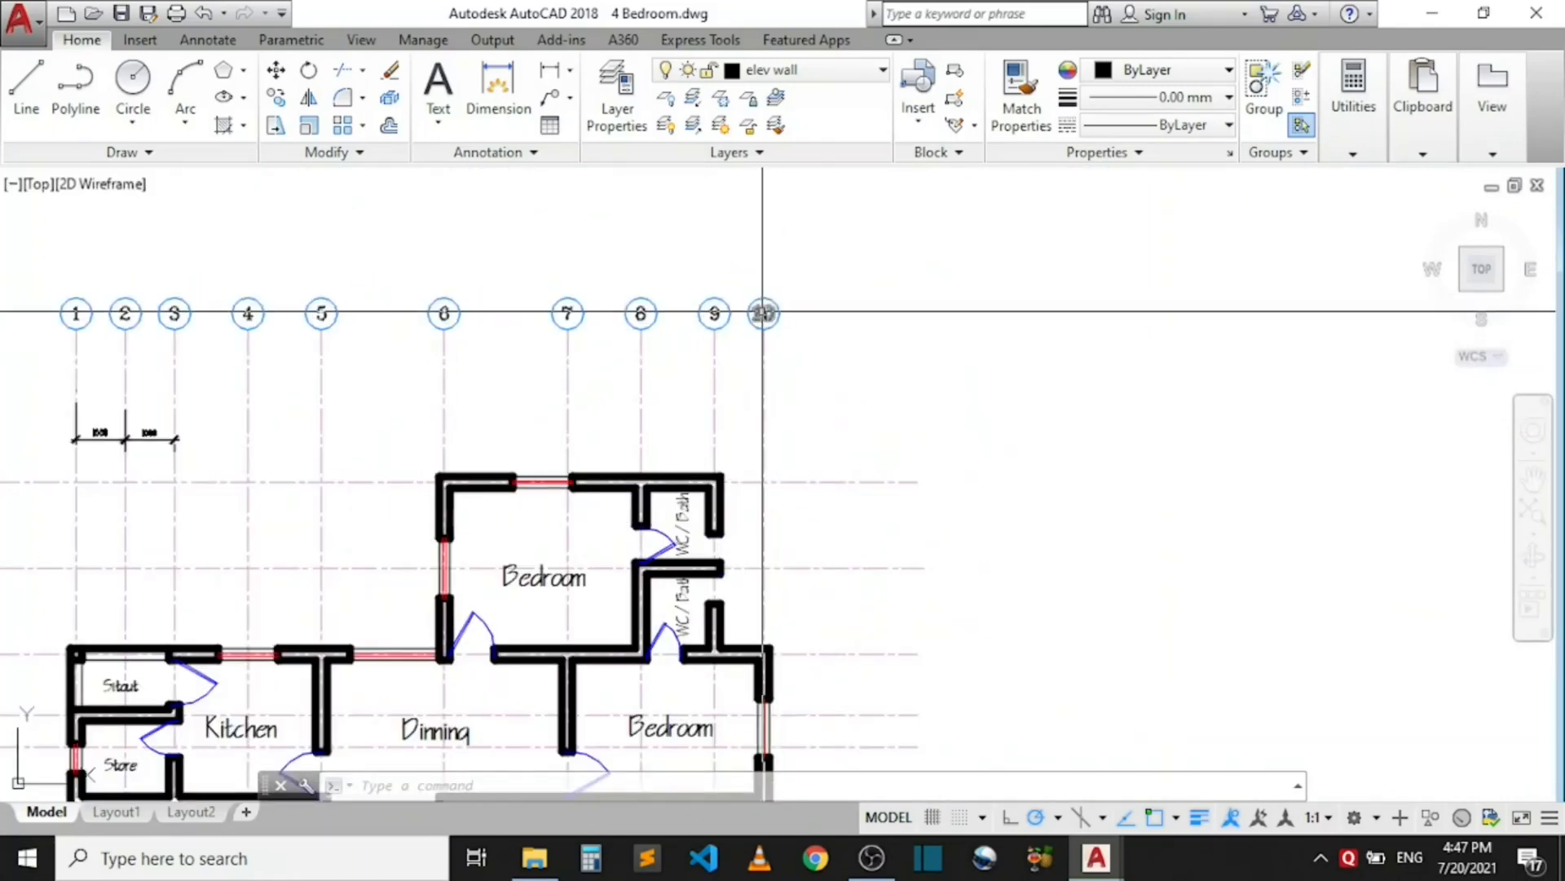
scroll(774, 310, "down", 4)
scroll(497, 352, "up", 4)
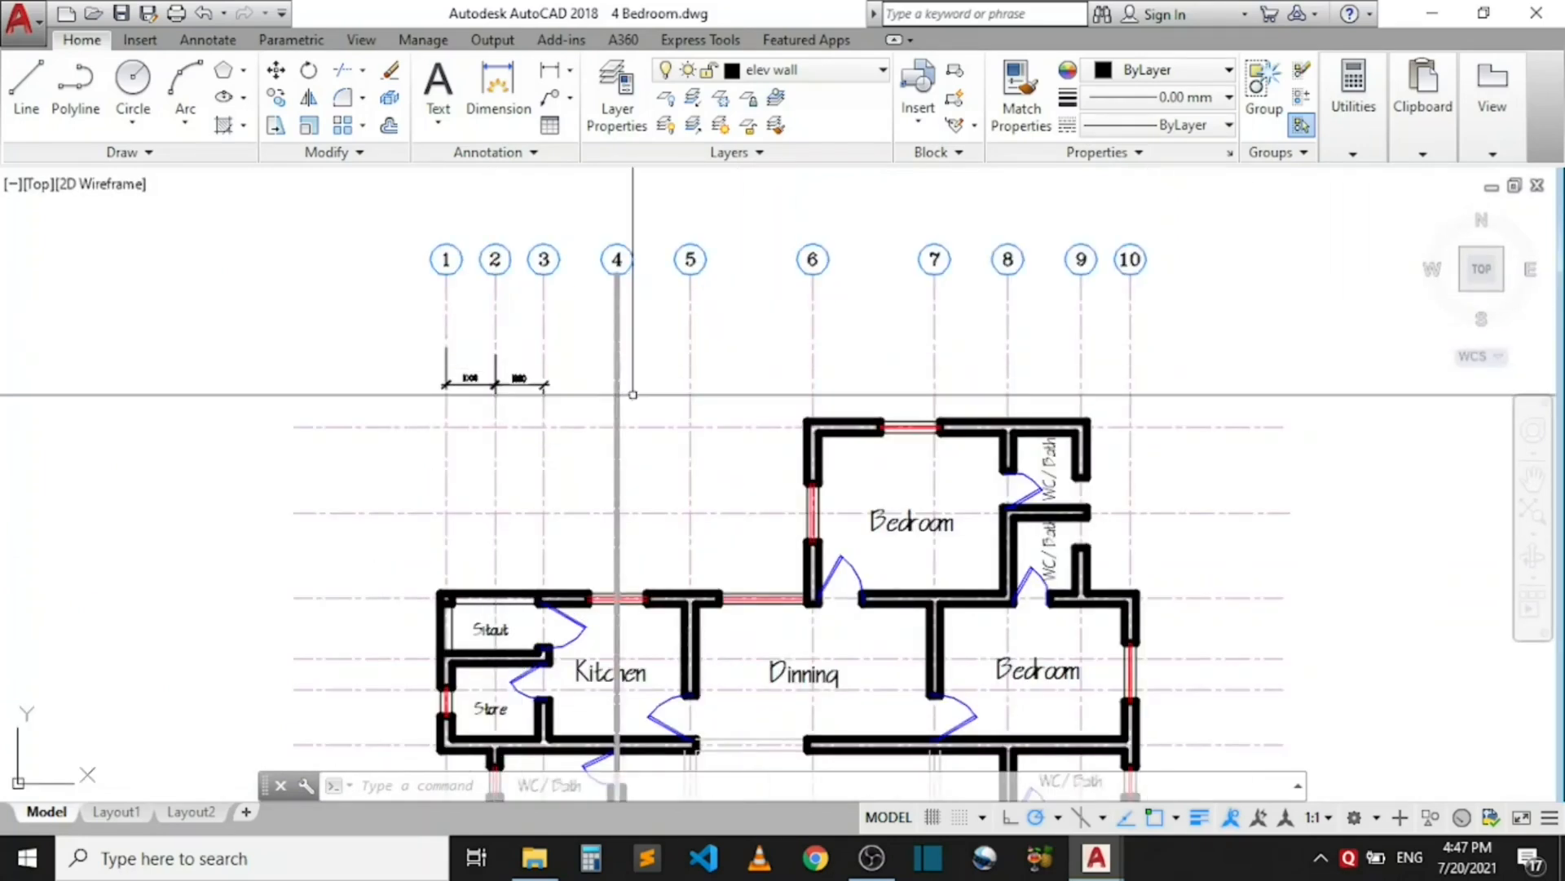
scroll(563, 391, "down", 2)
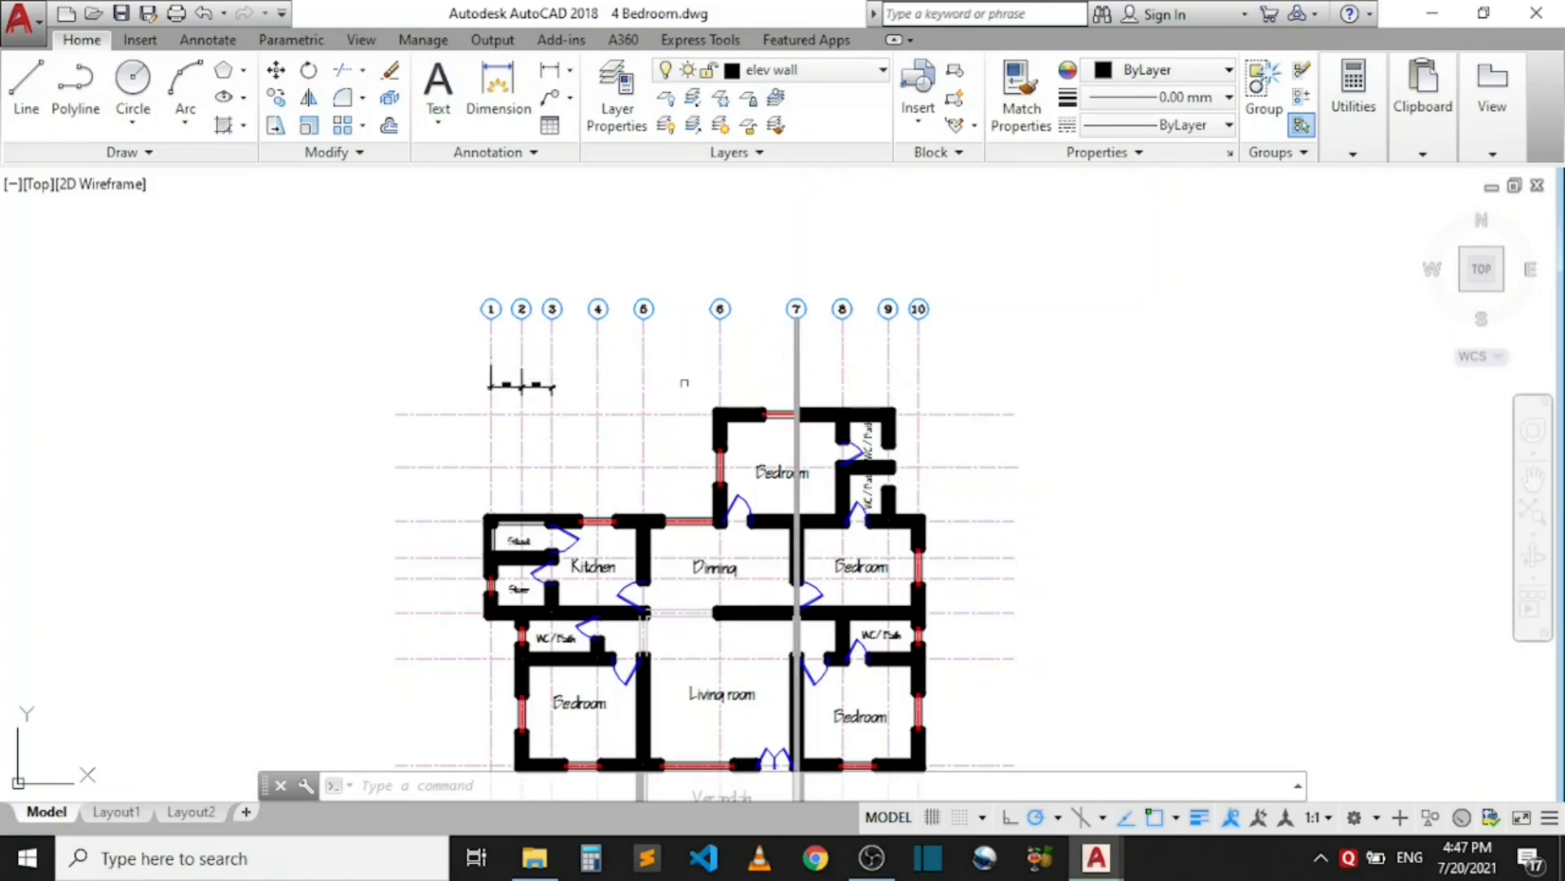
- Erase the two linear dimensions between gridlines 1, 2 and 3 above the floor plan
scroll(523, 390, "up", 5)
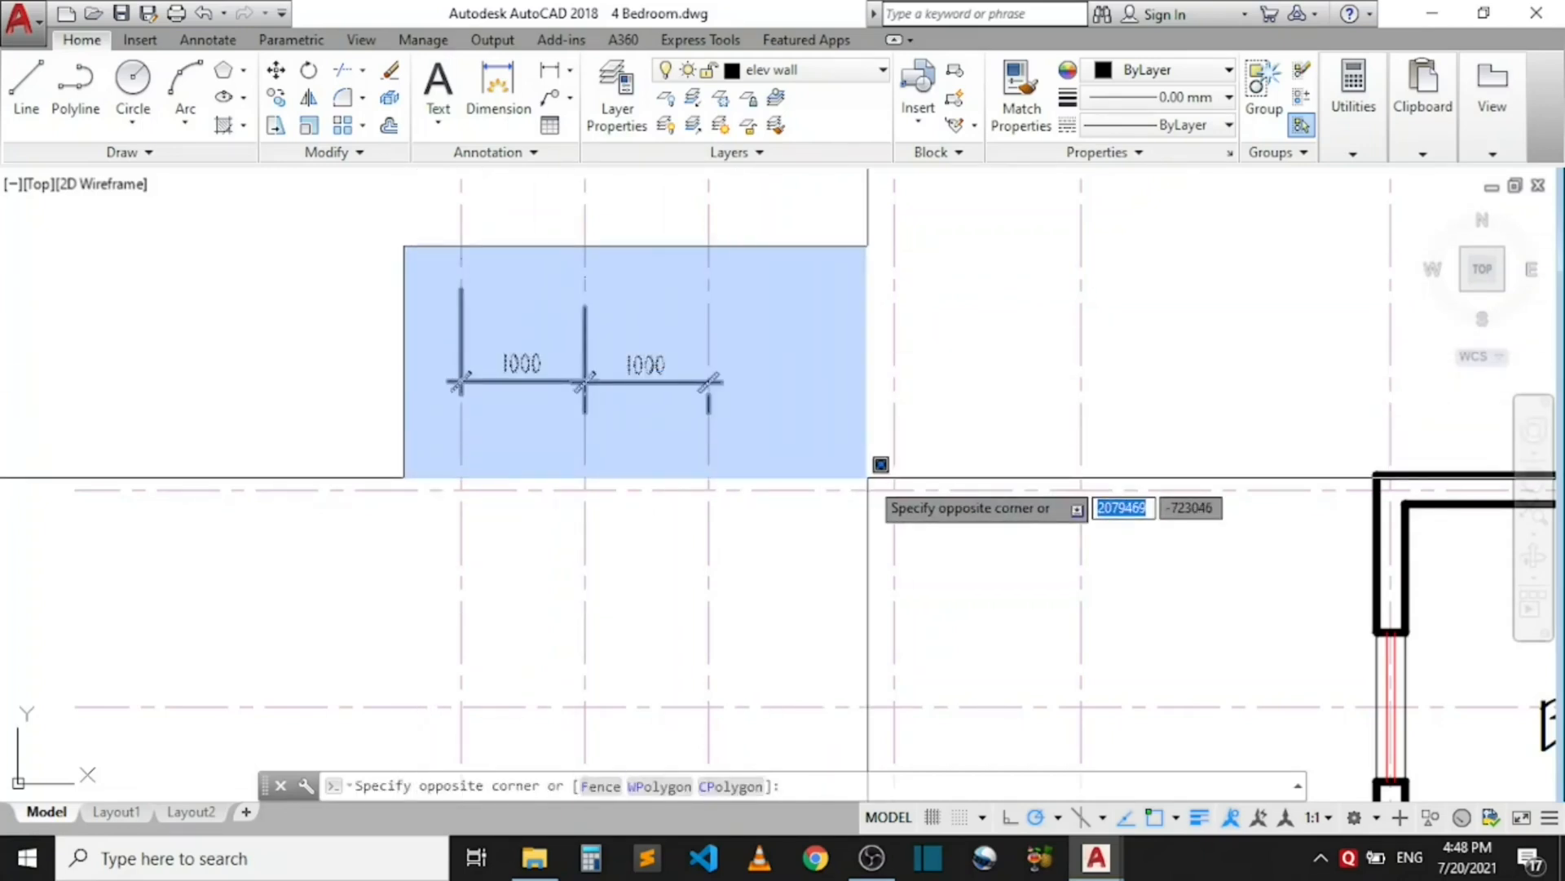
left_click(835, 469)
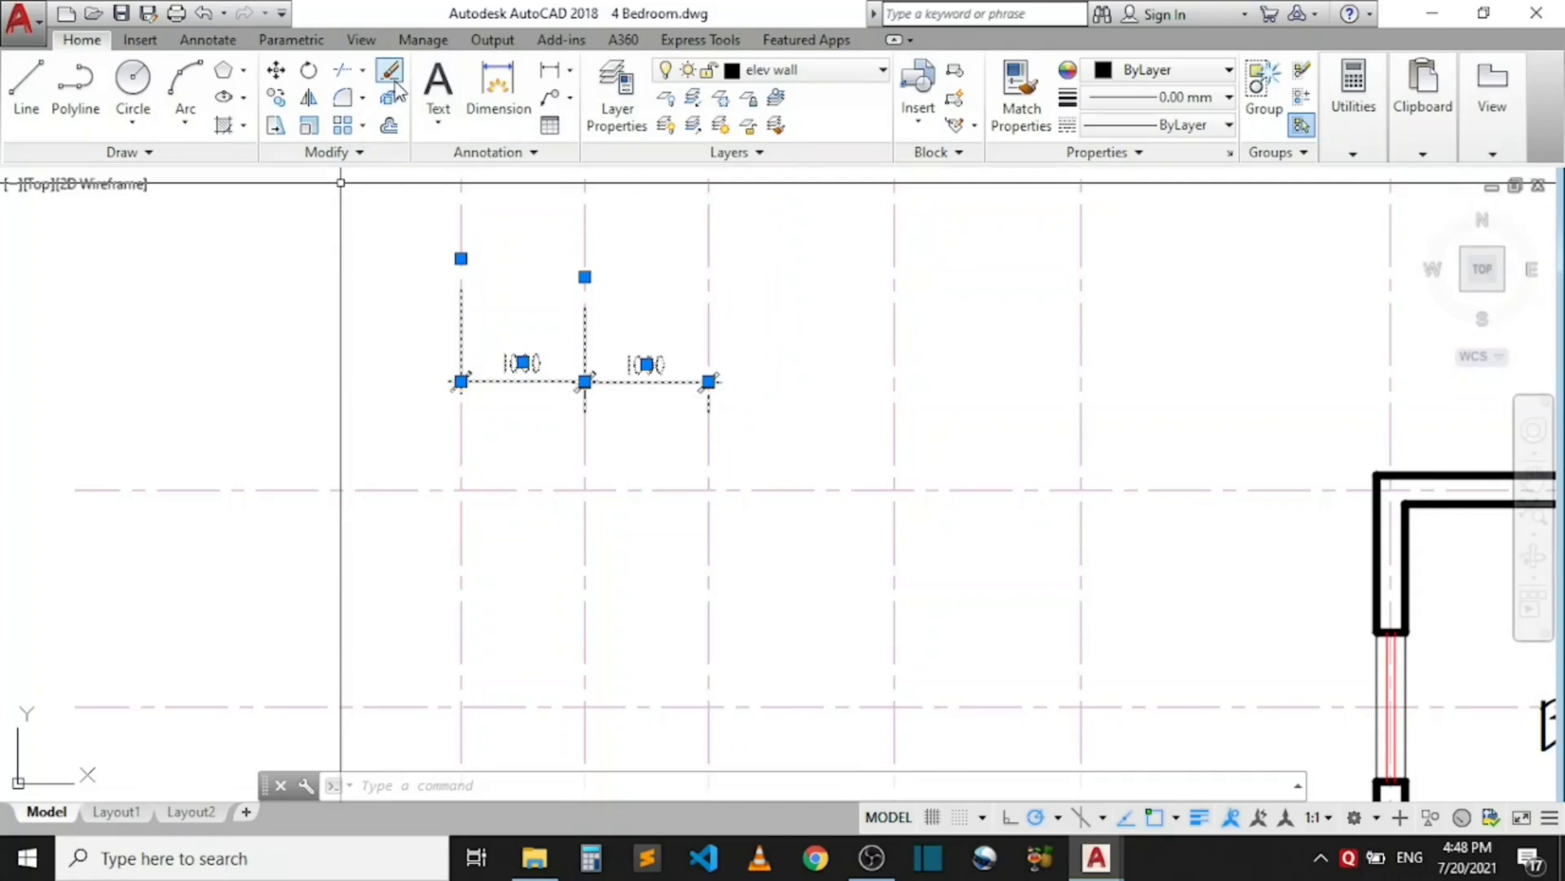
left_click(392, 75)
- Add a horizontal linear dimension between gridlines 1 and 2, placing it between the grid bubbles and the building
scroll(458, 363, "down", 4)
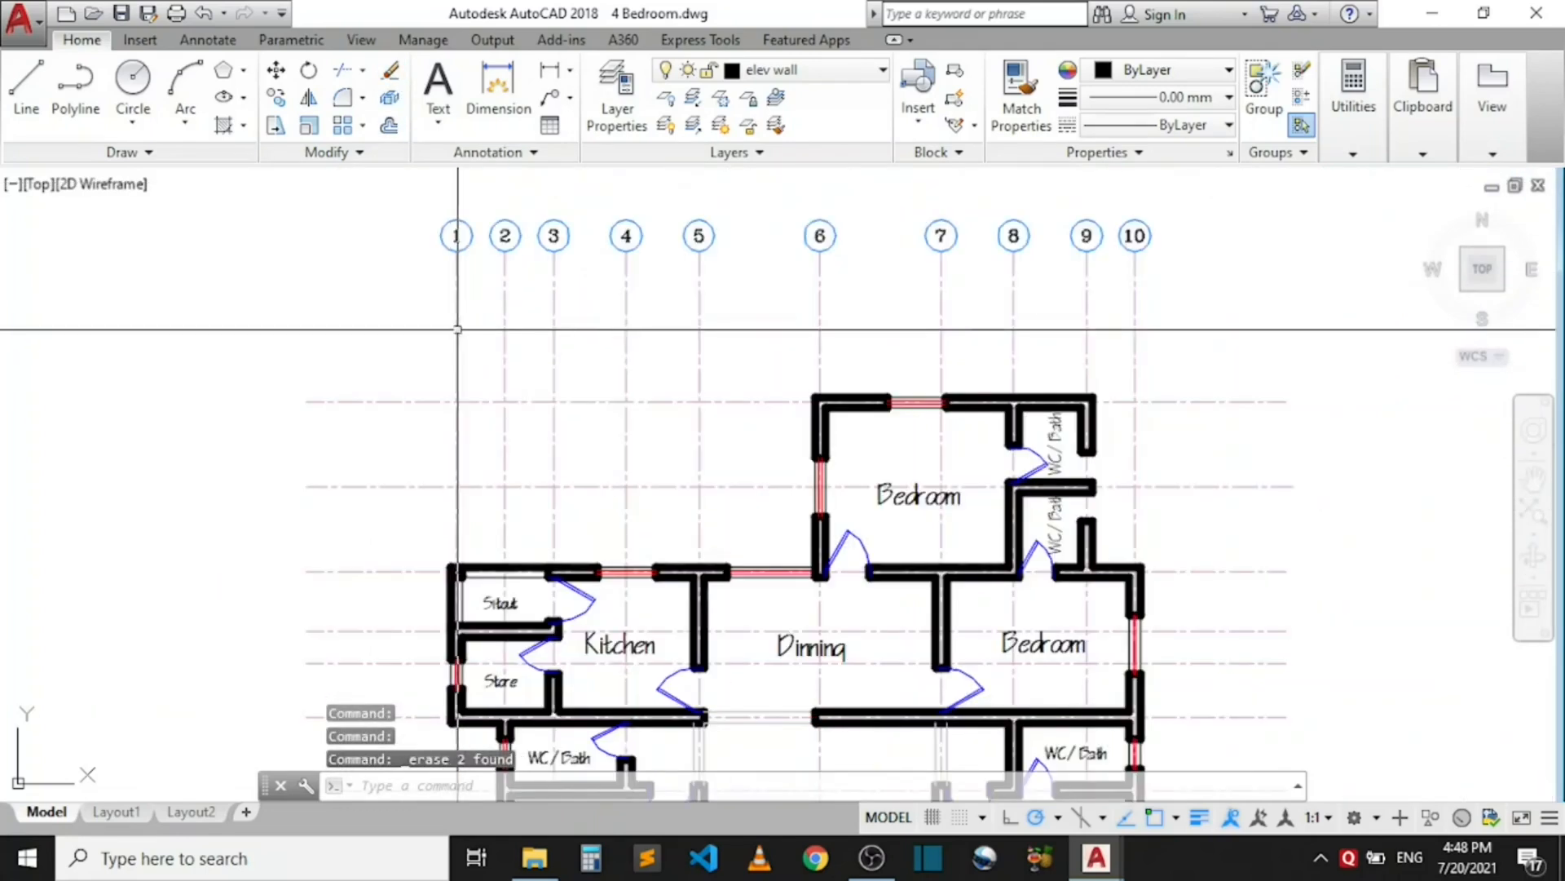
scroll(433, 349, "up", 2)
scroll(428, 352, "down", 2)
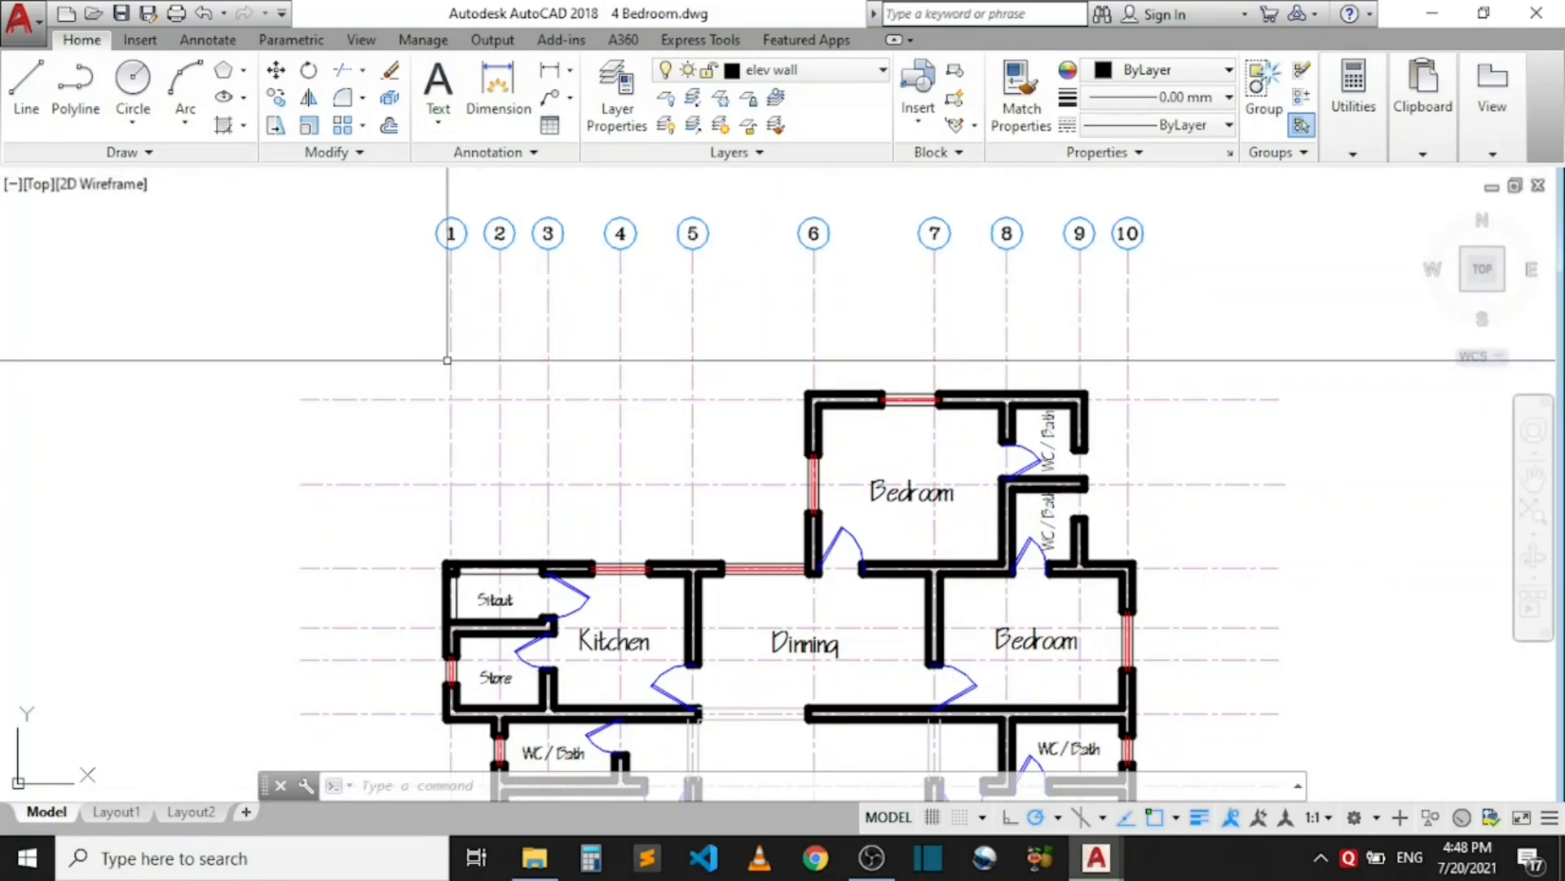
left_click(550, 73)
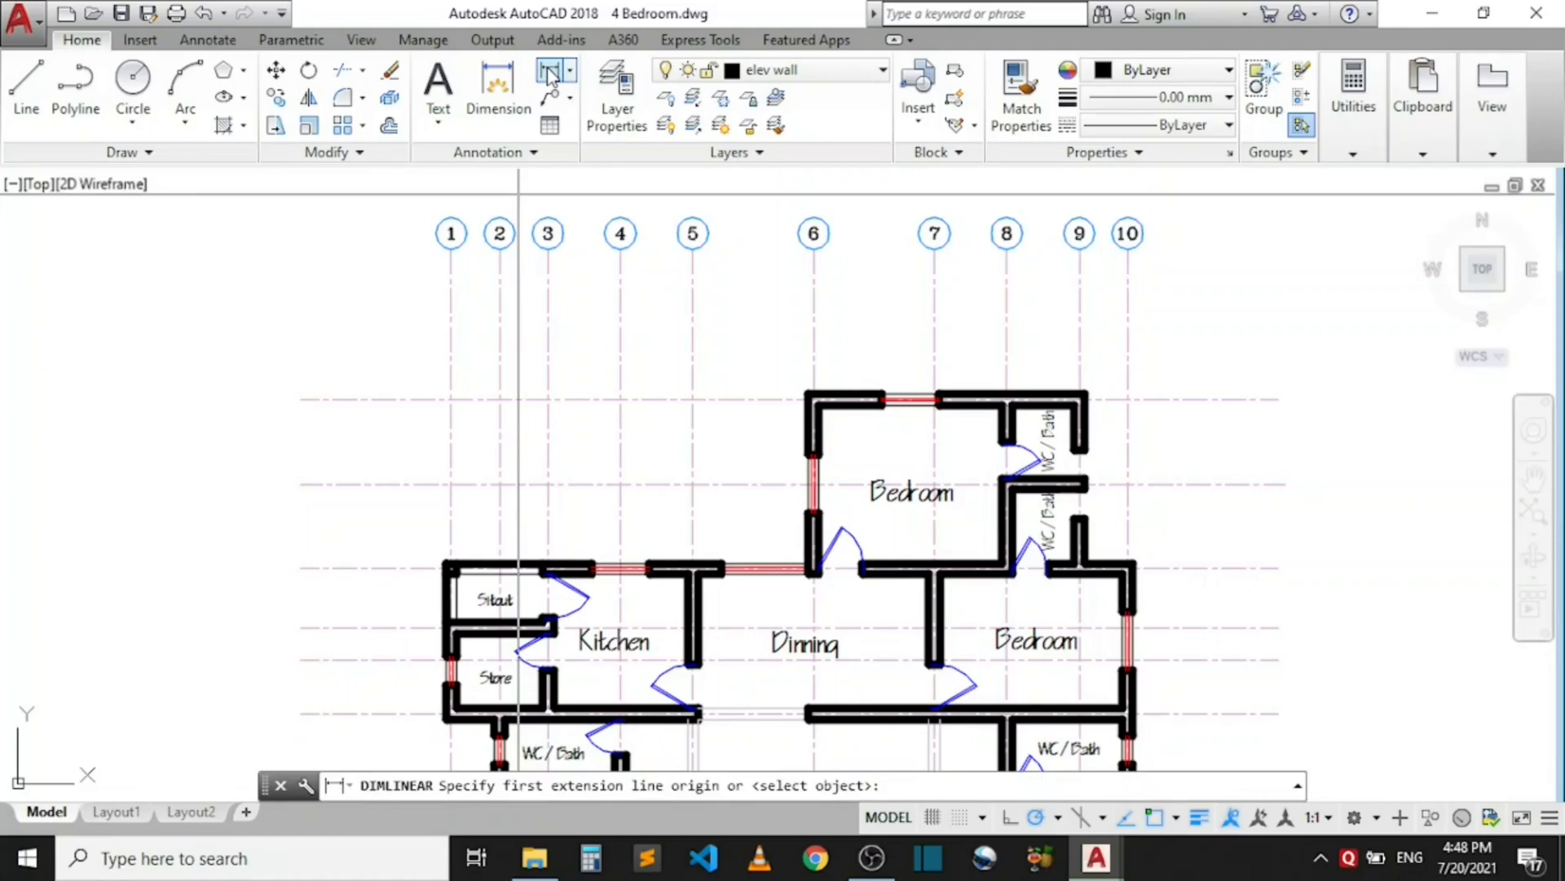
scroll(459, 338, "up", 4)
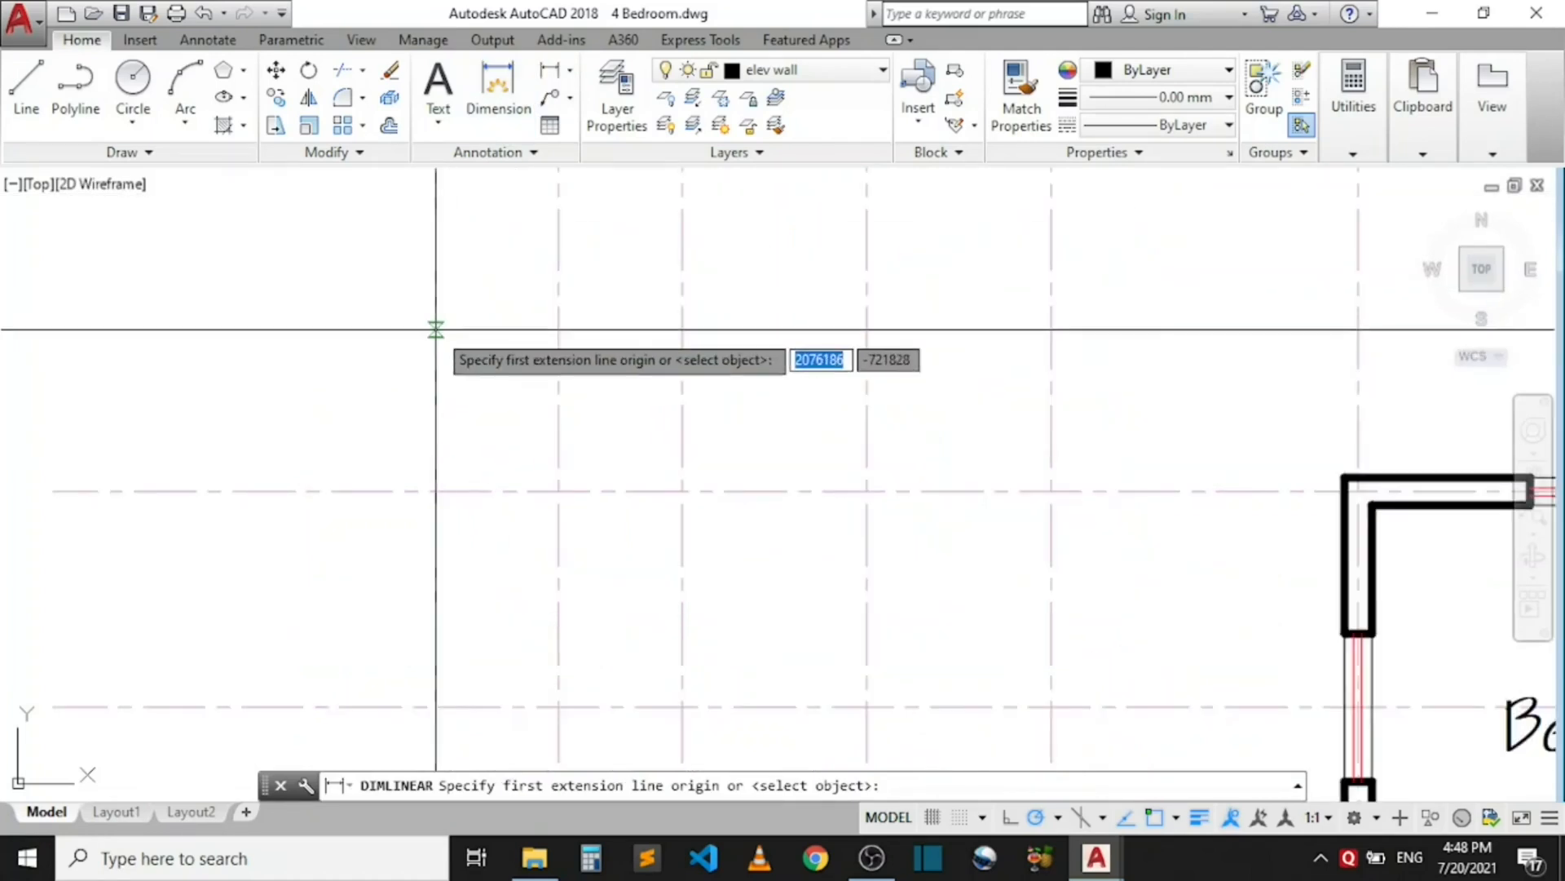
left_click(434, 329)
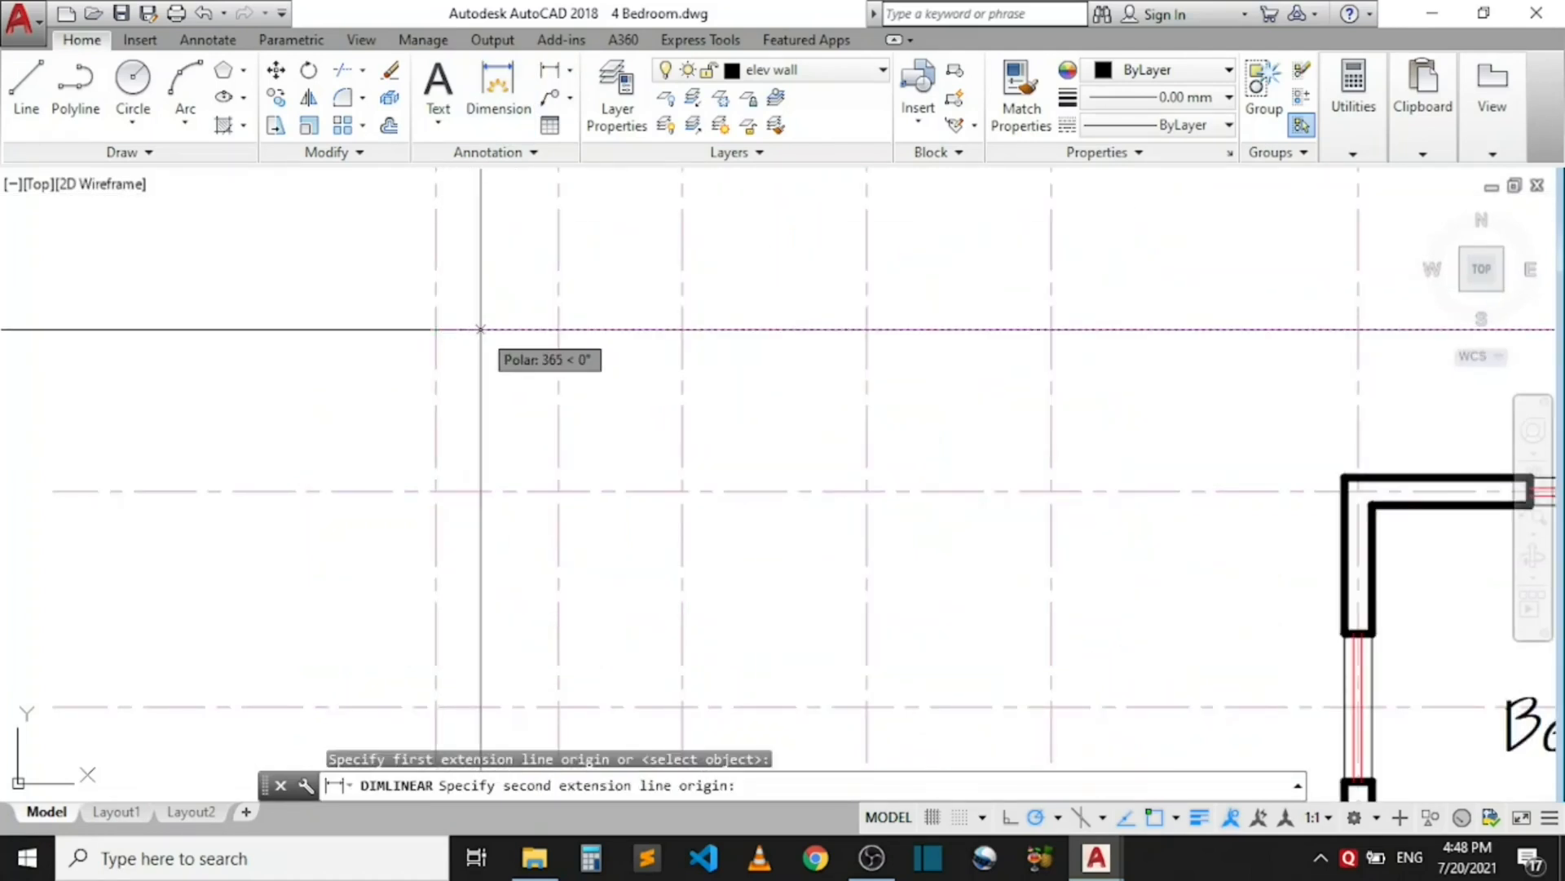
left_click(559, 329)
left_click(526, 319)
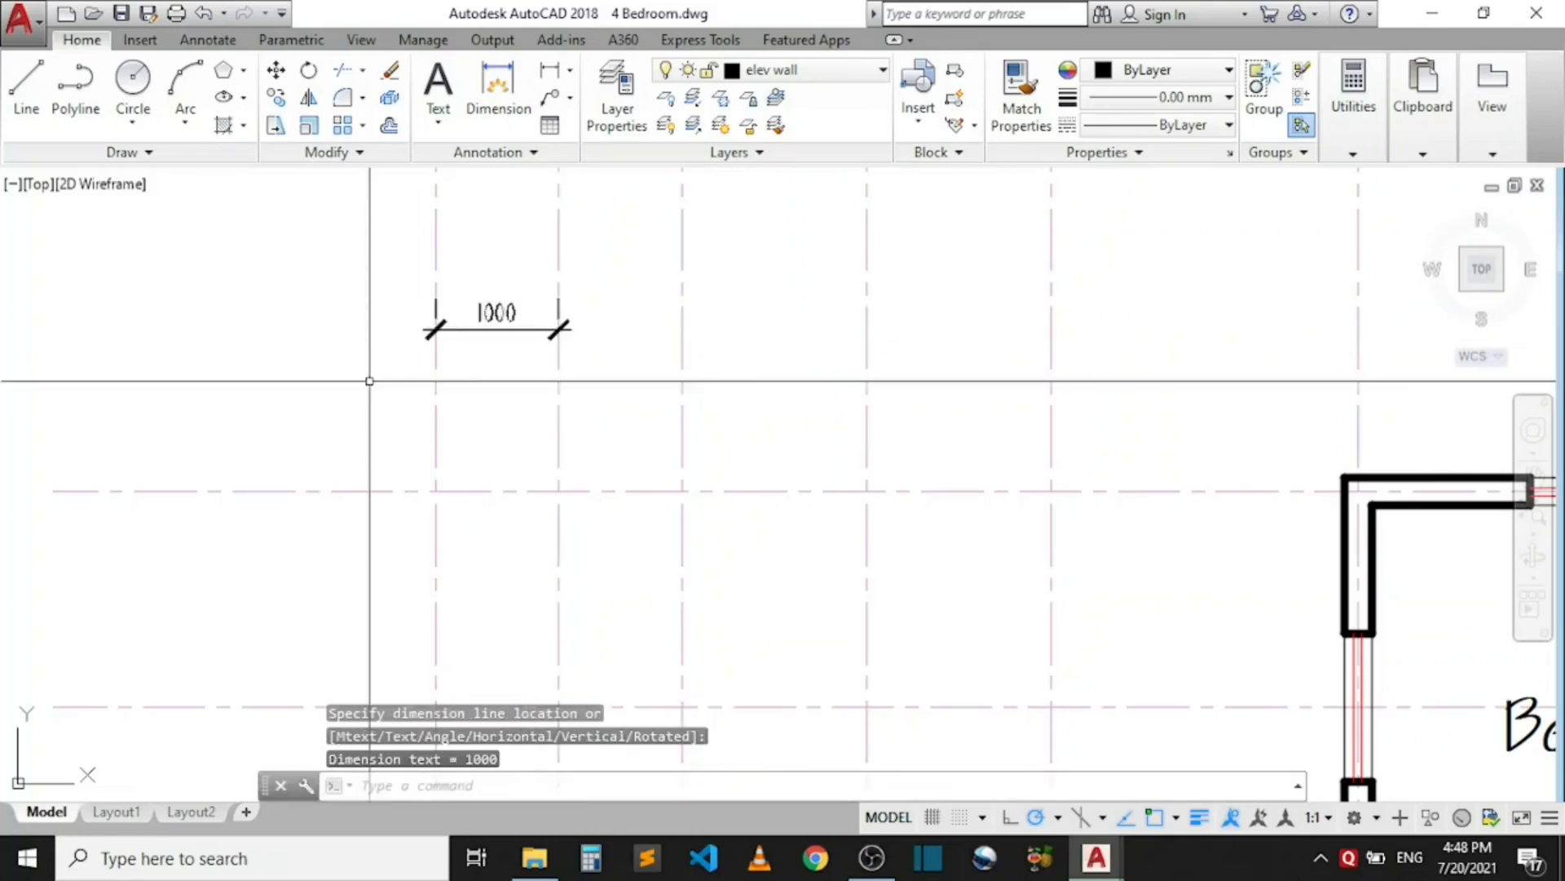
scroll(391, 363, "down", 4)
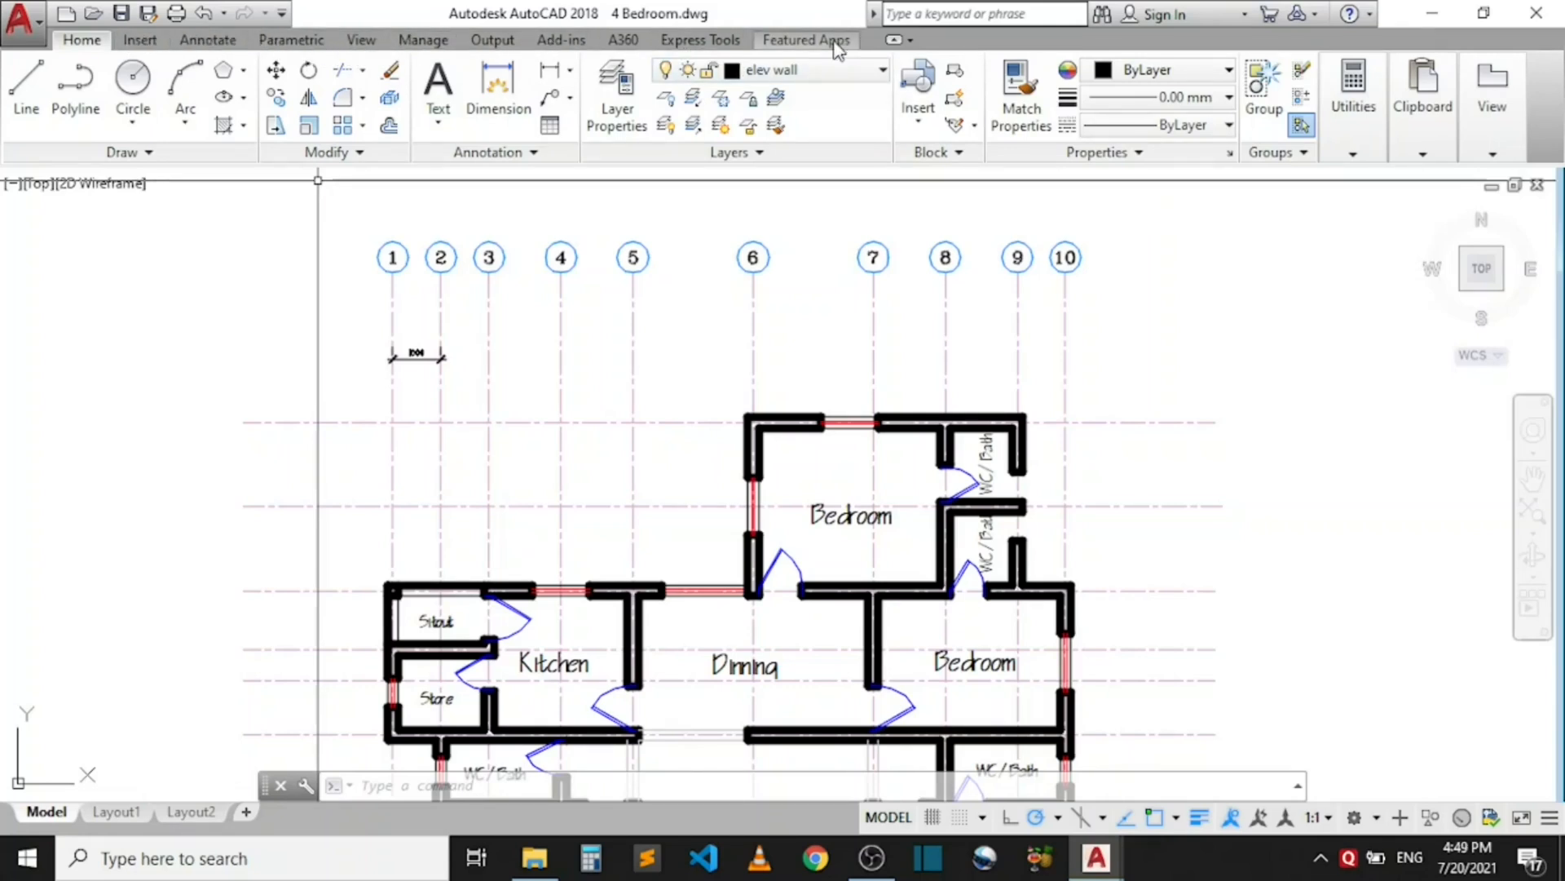
- Use the Continue dimension command to extend the dimension between gridlines 1 and 2 on to gridline 3
left_click(218, 41)
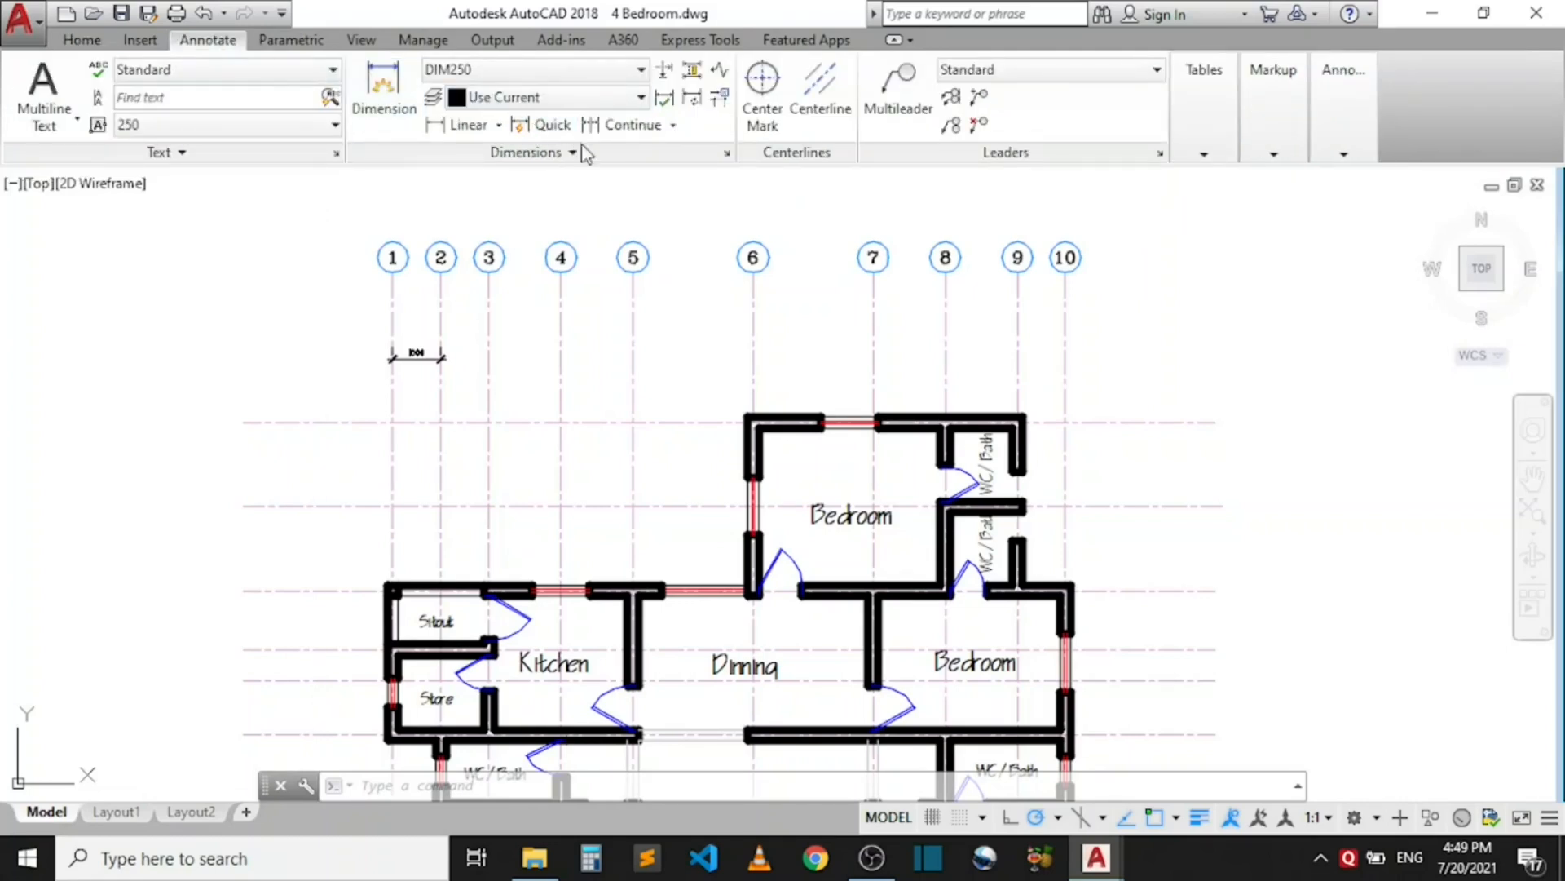
left_click(642, 129)
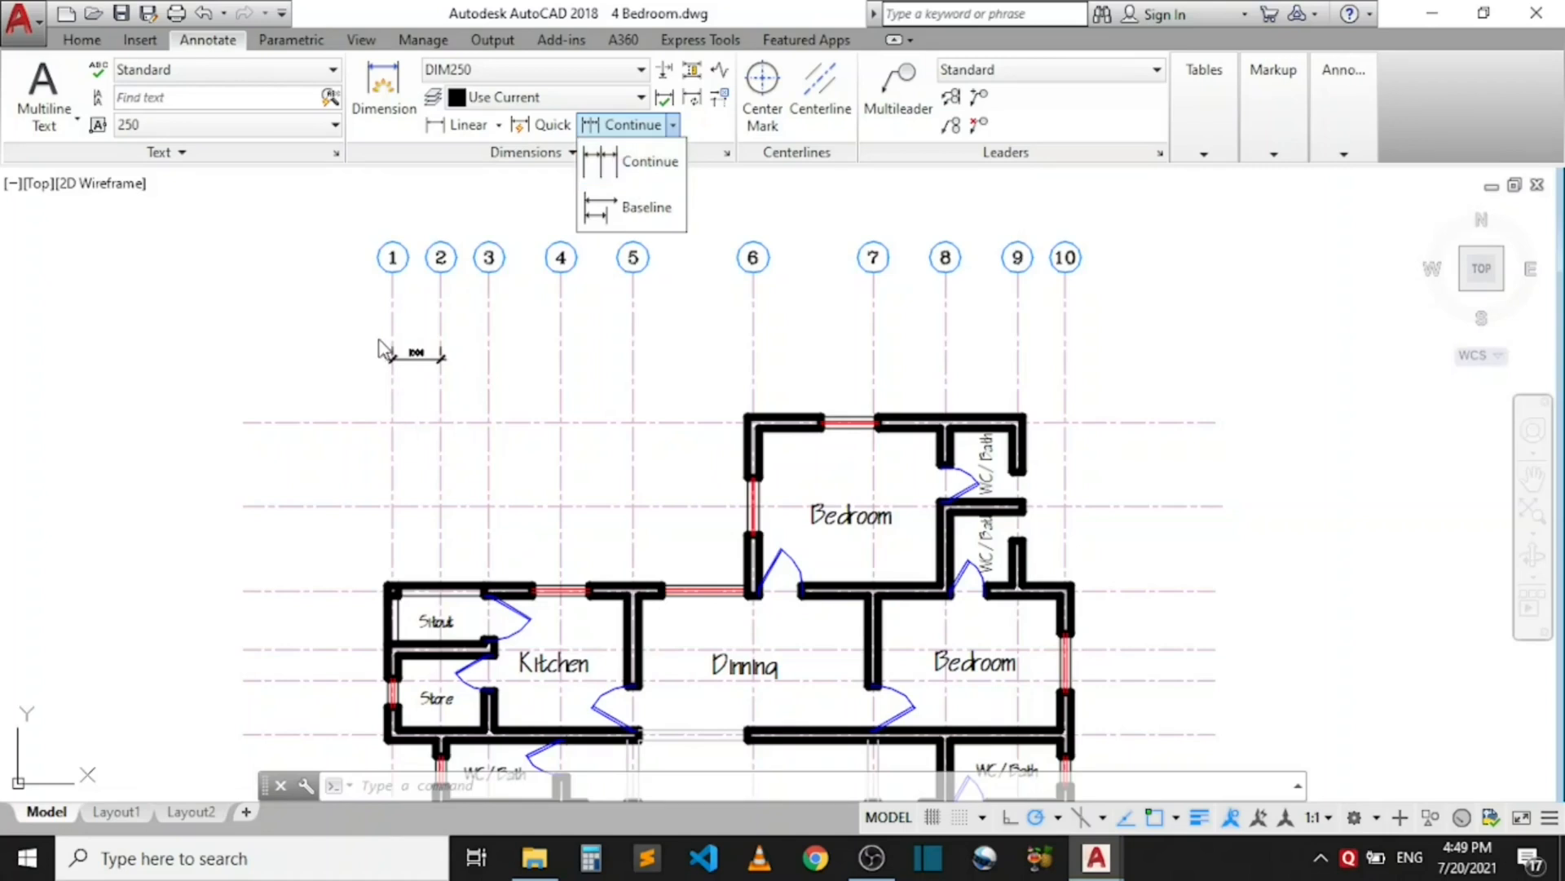
left_click(650, 163)
scroll(470, 366, "up", 6)
scroll(498, 457, "down", 5)
scroll(522, 355, "up", 5)
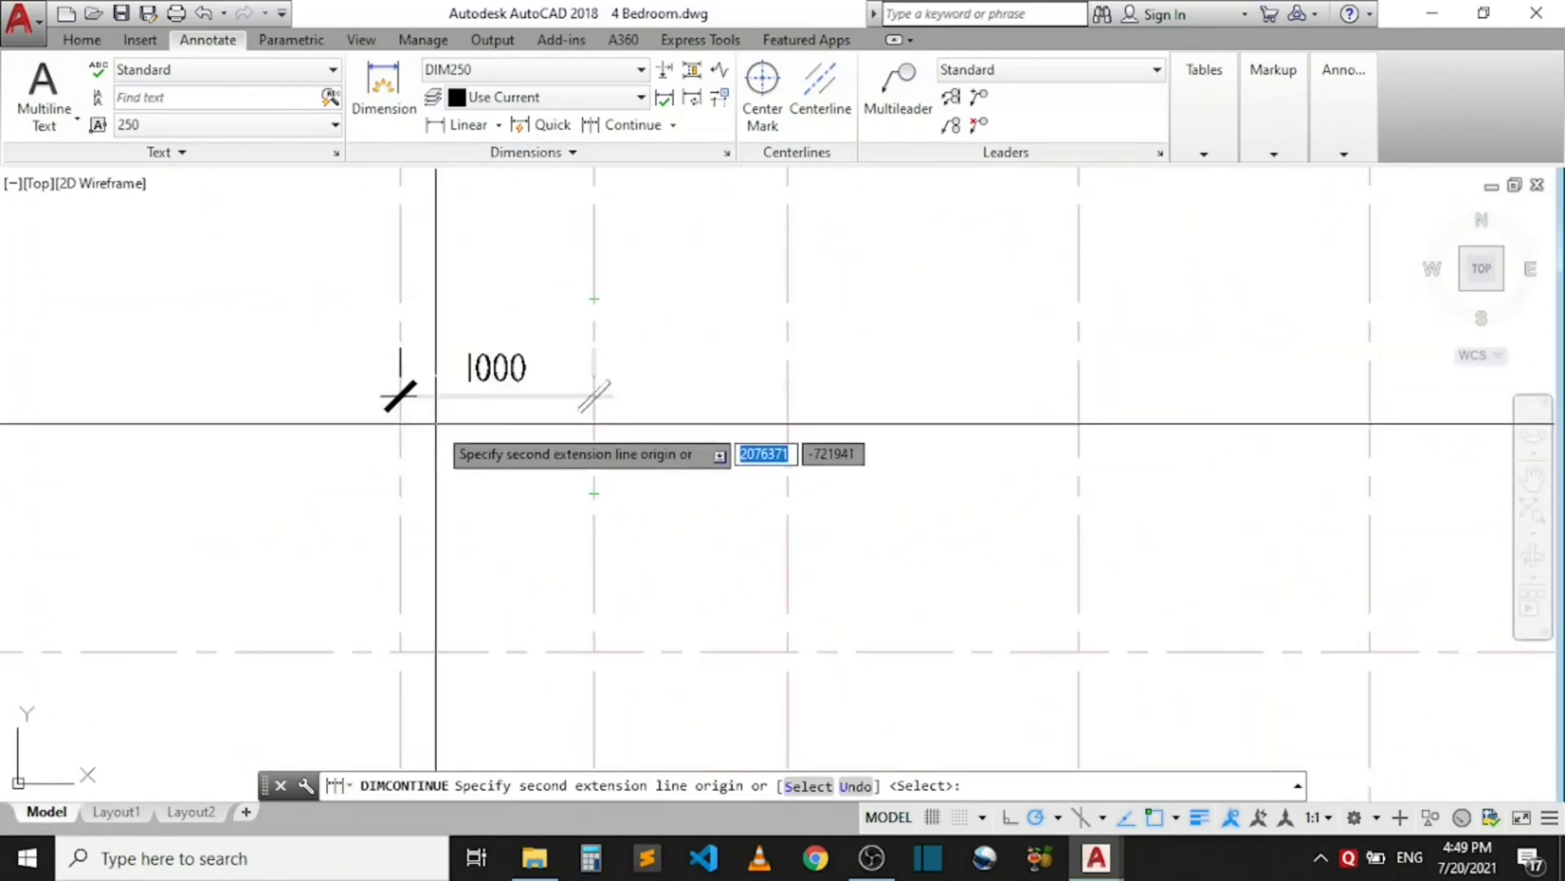
scroll(587, 424, "down", 2)
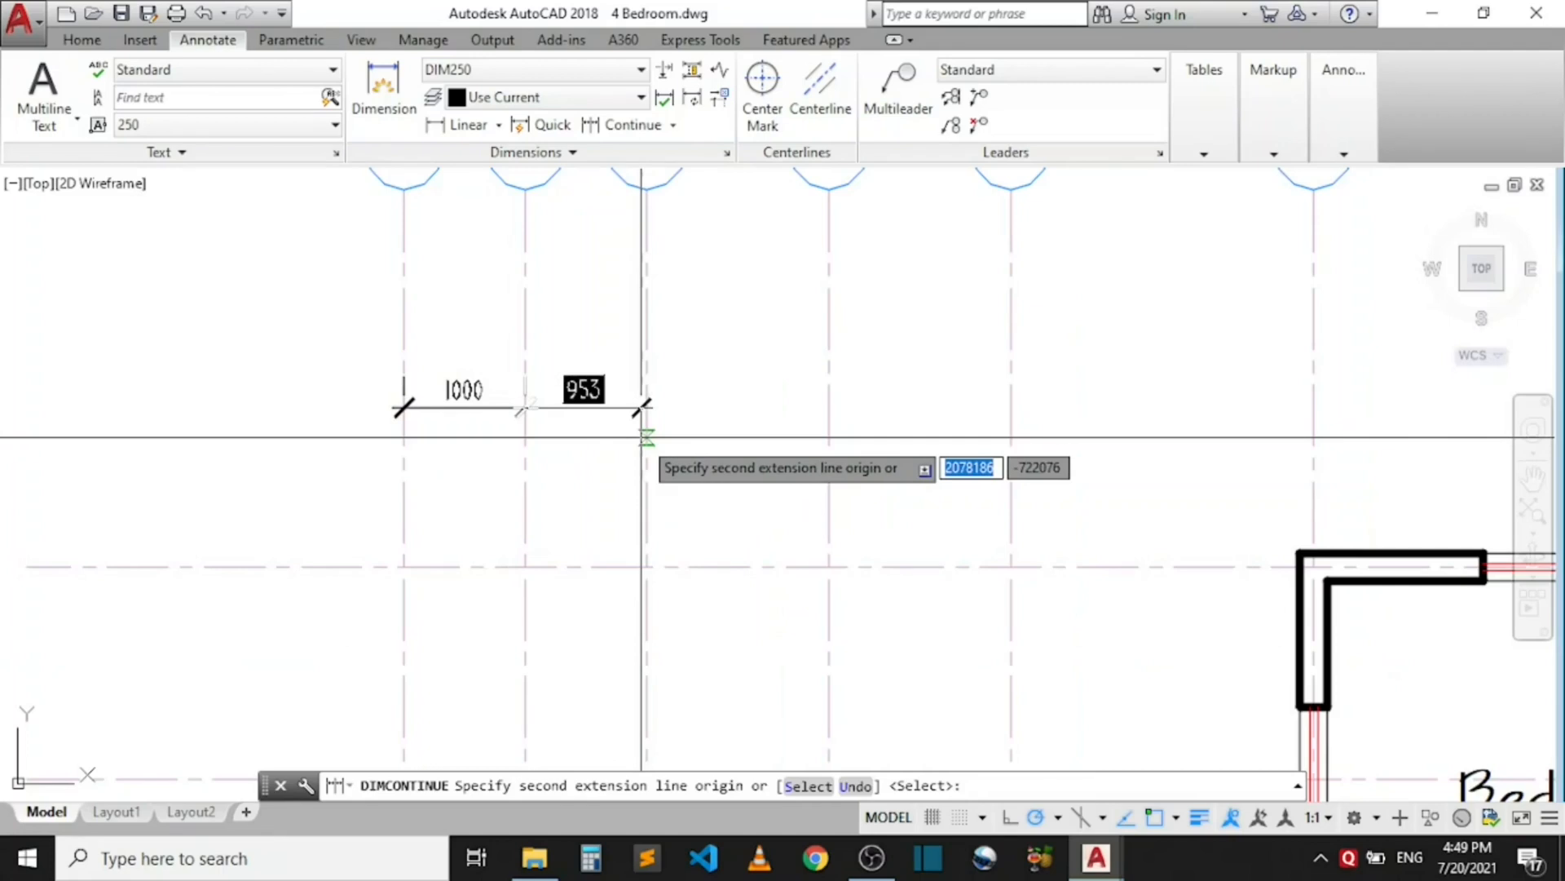
left_click(645, 438)
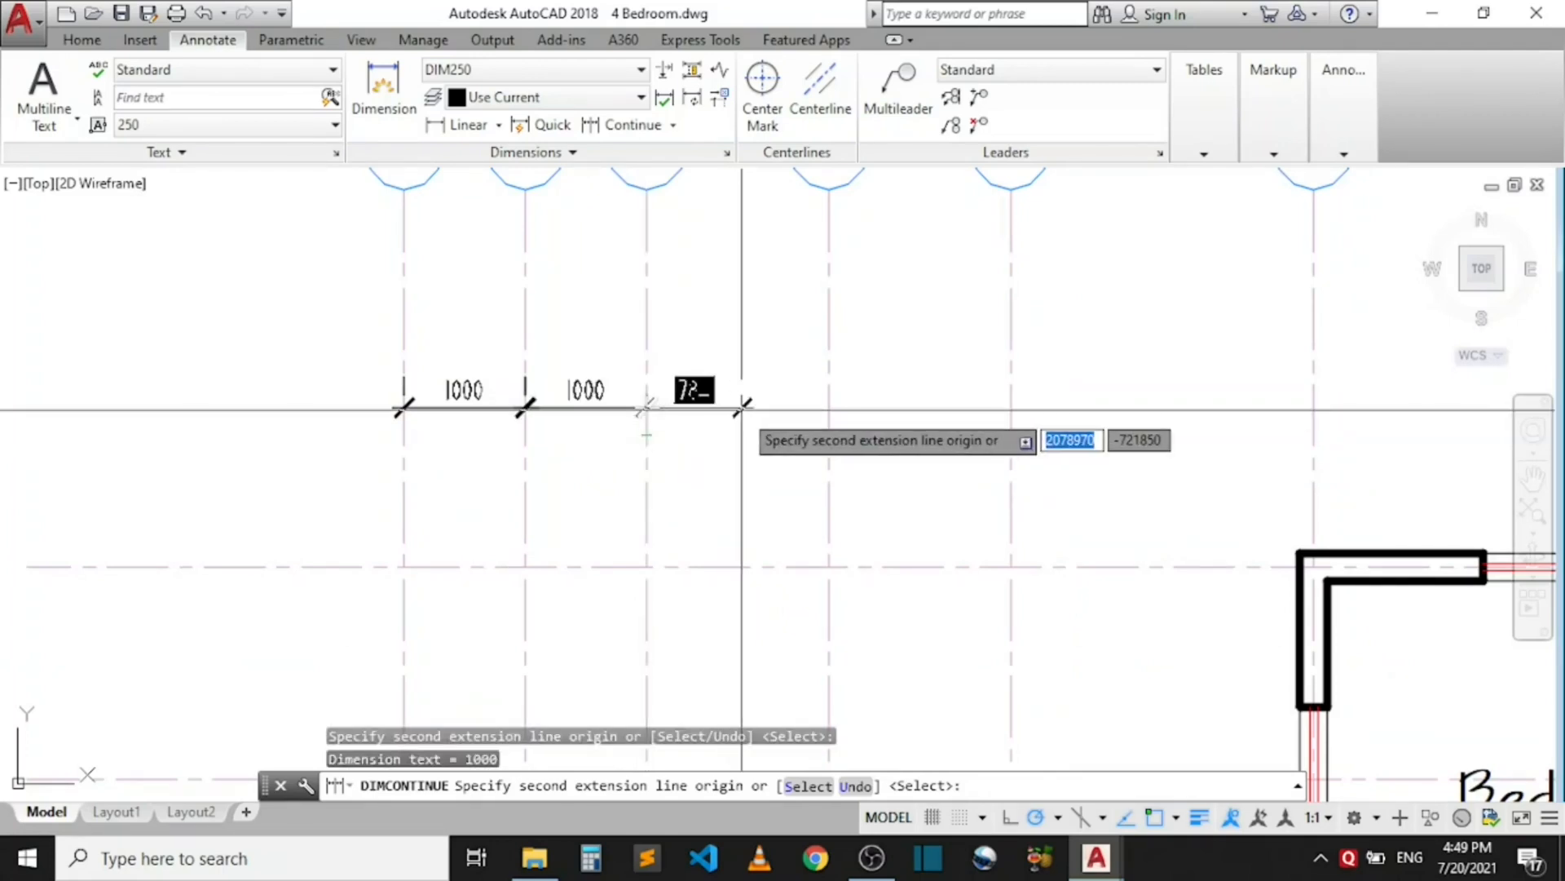
- Extend the continued dimension chain across gridlines 4, 5, 6 and 7
scroll(758, 412, "up", 2)
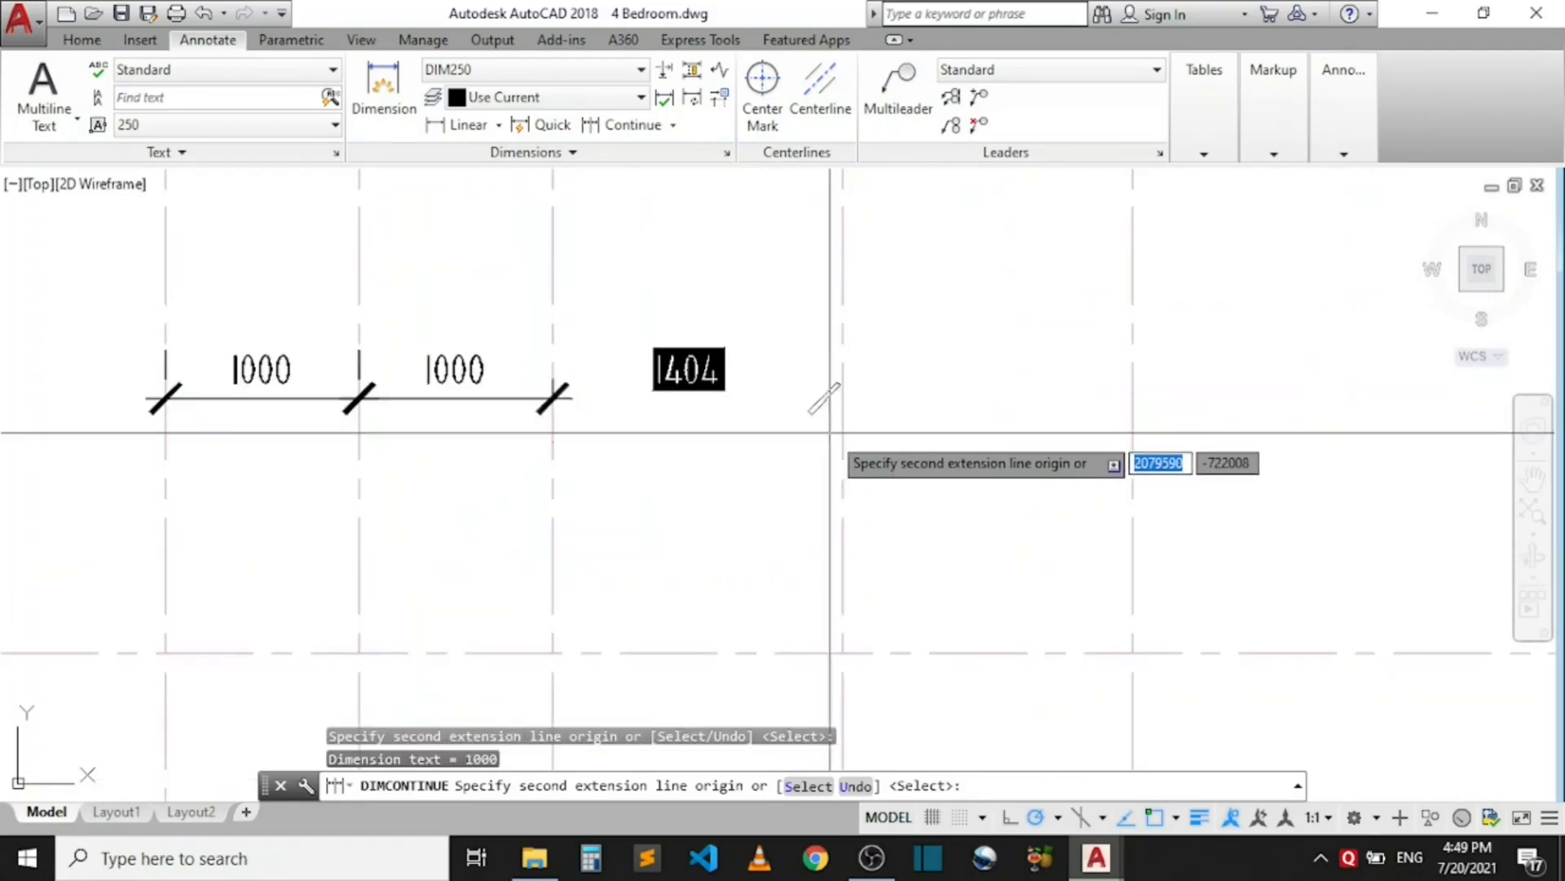
left_click(842, 430)
scroll(845, 430, "down", 4)
left_click(848, 463)
left_click(1037, 458)
scroll(596, 475, "down", 2)
scroll(1143, 458, "up", 4)
left_click(763, 486)
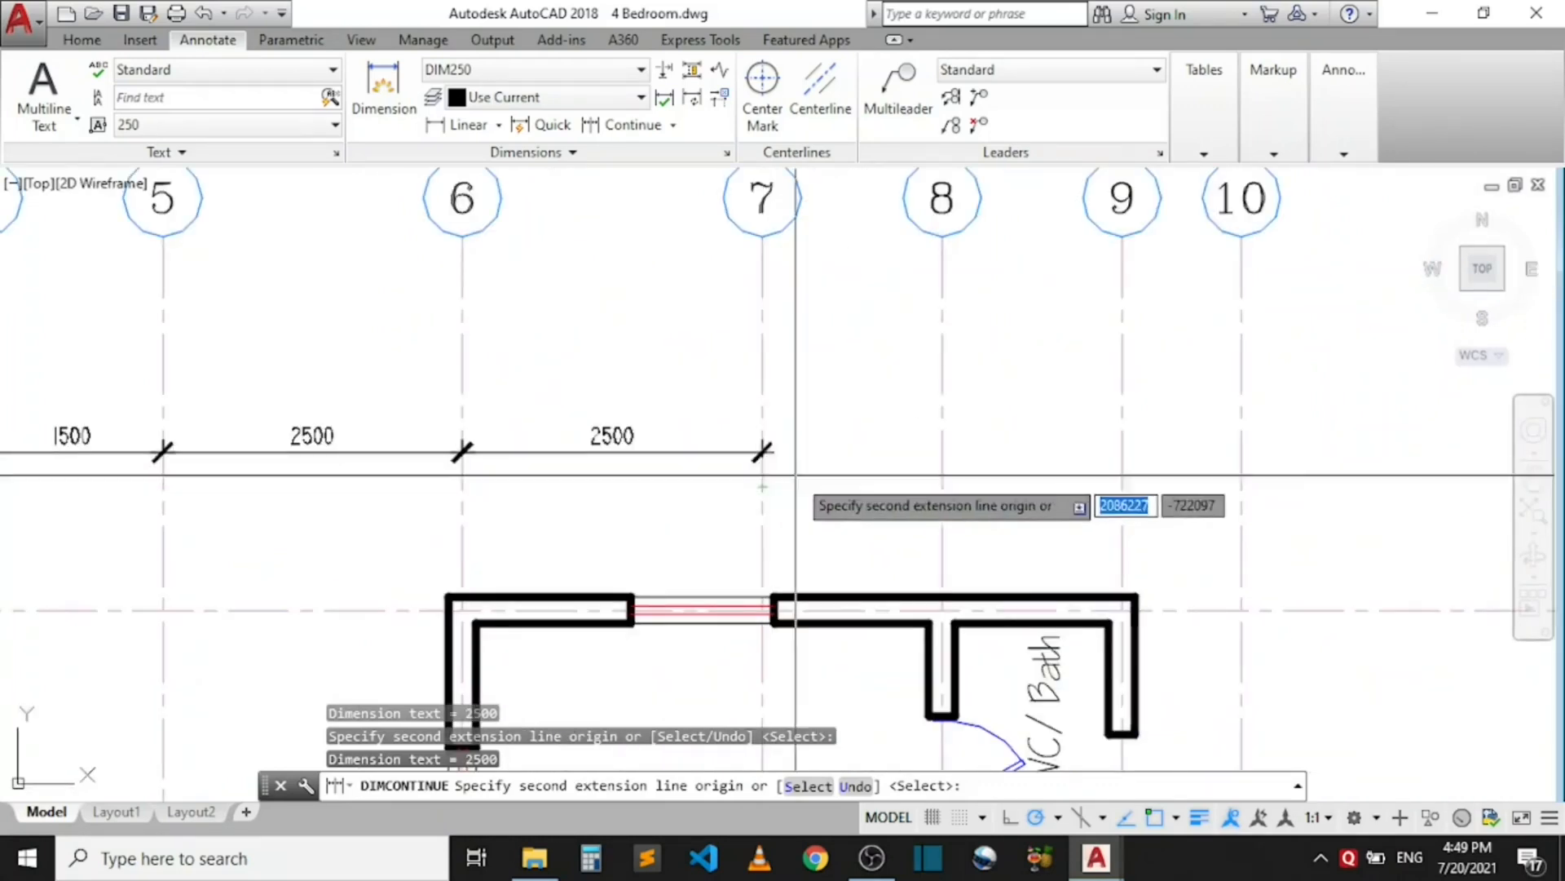
- Carry the continued dimension chain on through gridlines 8, 9 and 10, and end the command
left_click(942, 454)
left_click(1122, 463)
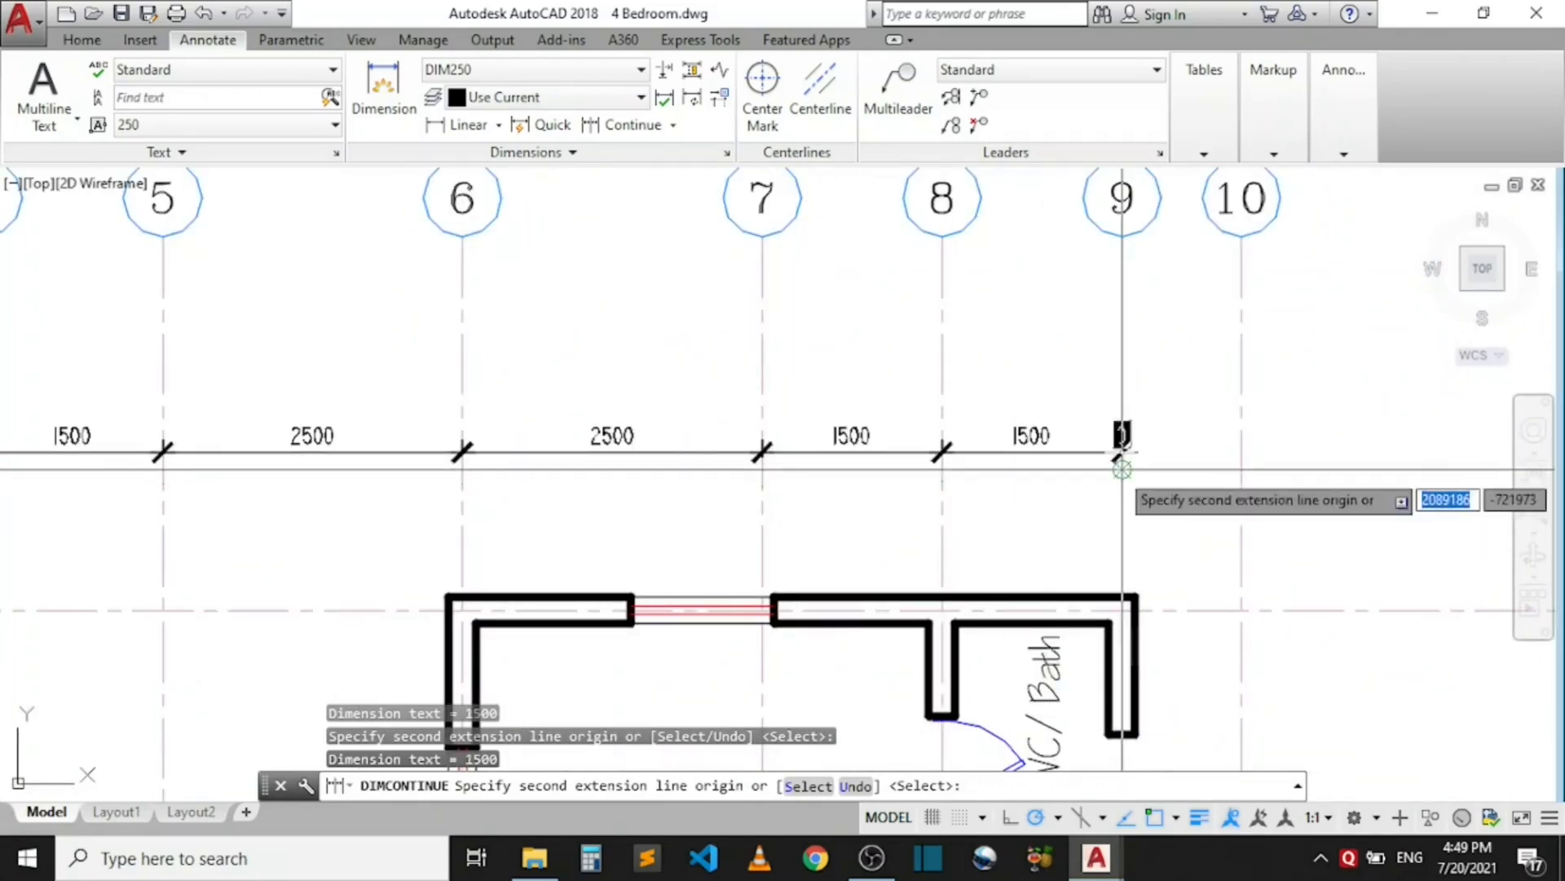
left_click(1241, 440)
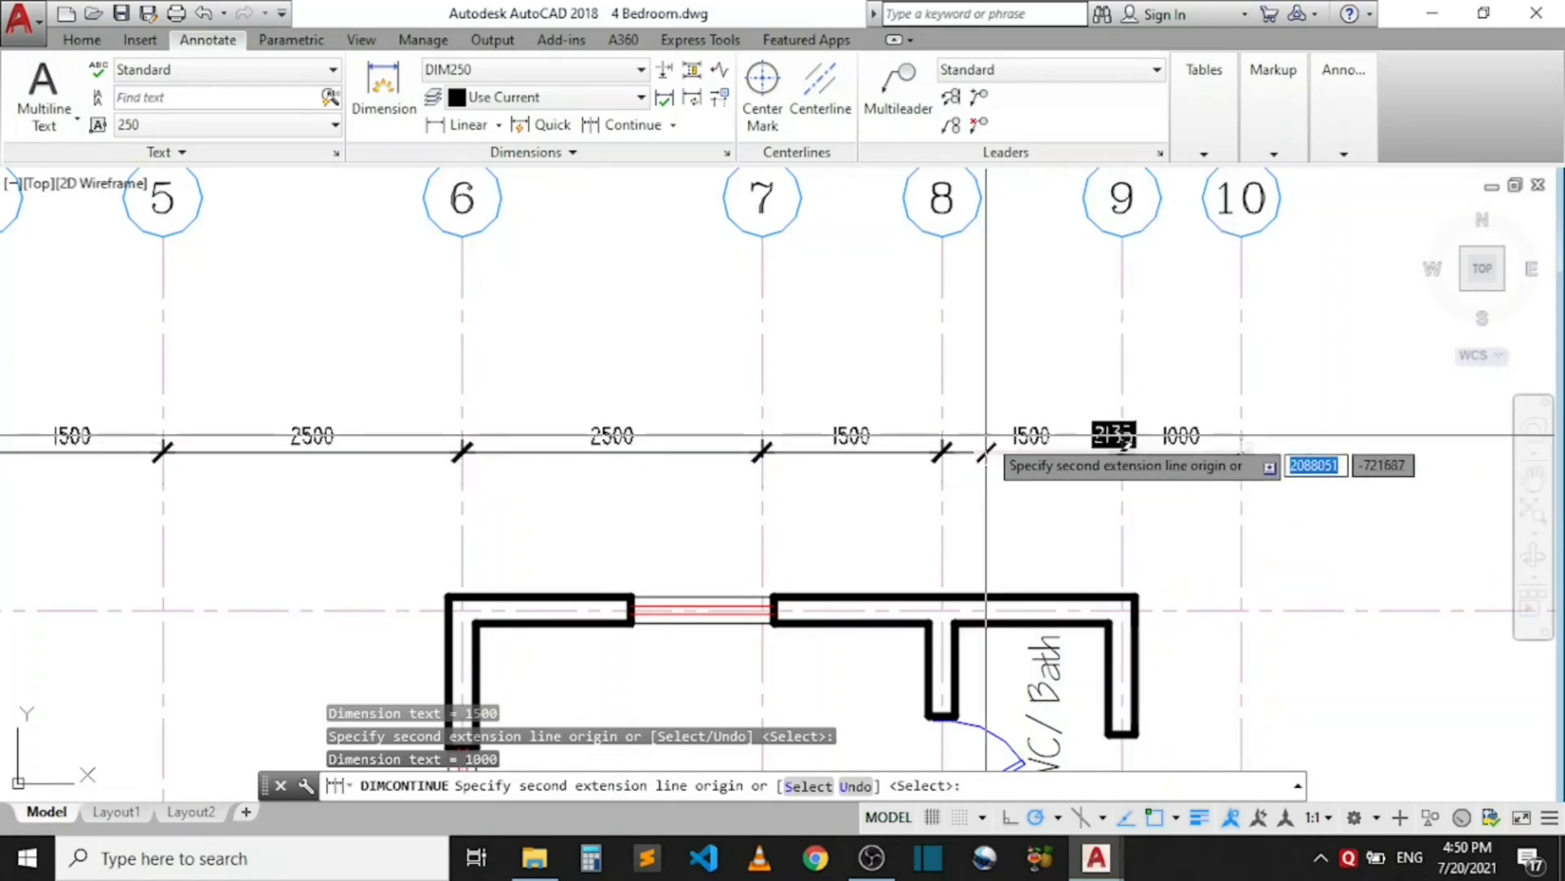
scroll(987, 451, "down", 3)
scroll(1093, 457, "up", 3)
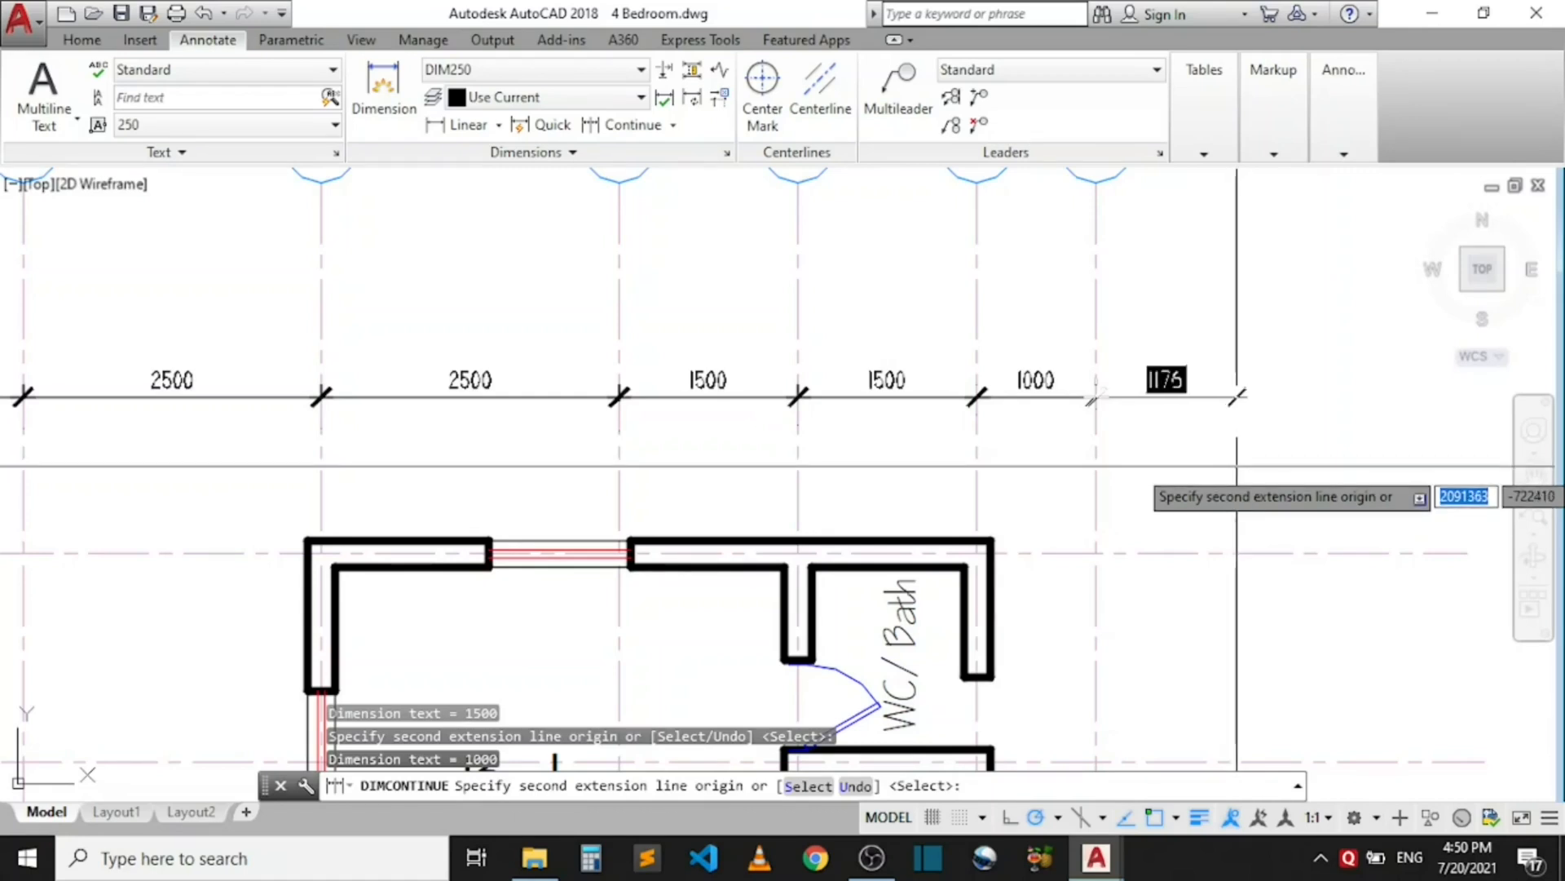
key("Return")
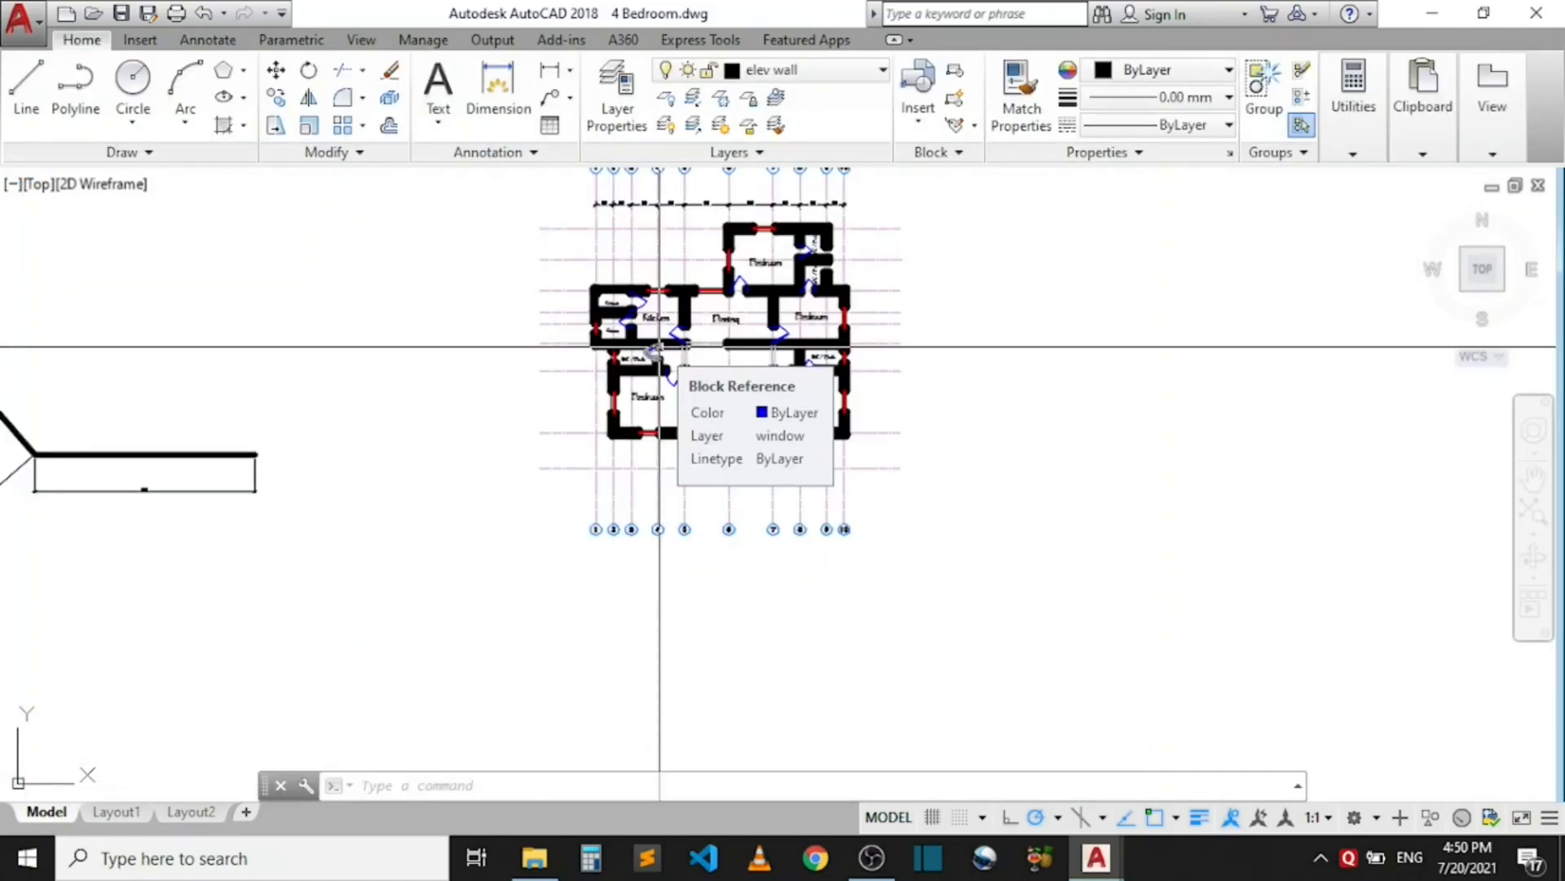
scroll(978, 302, "down", 5)
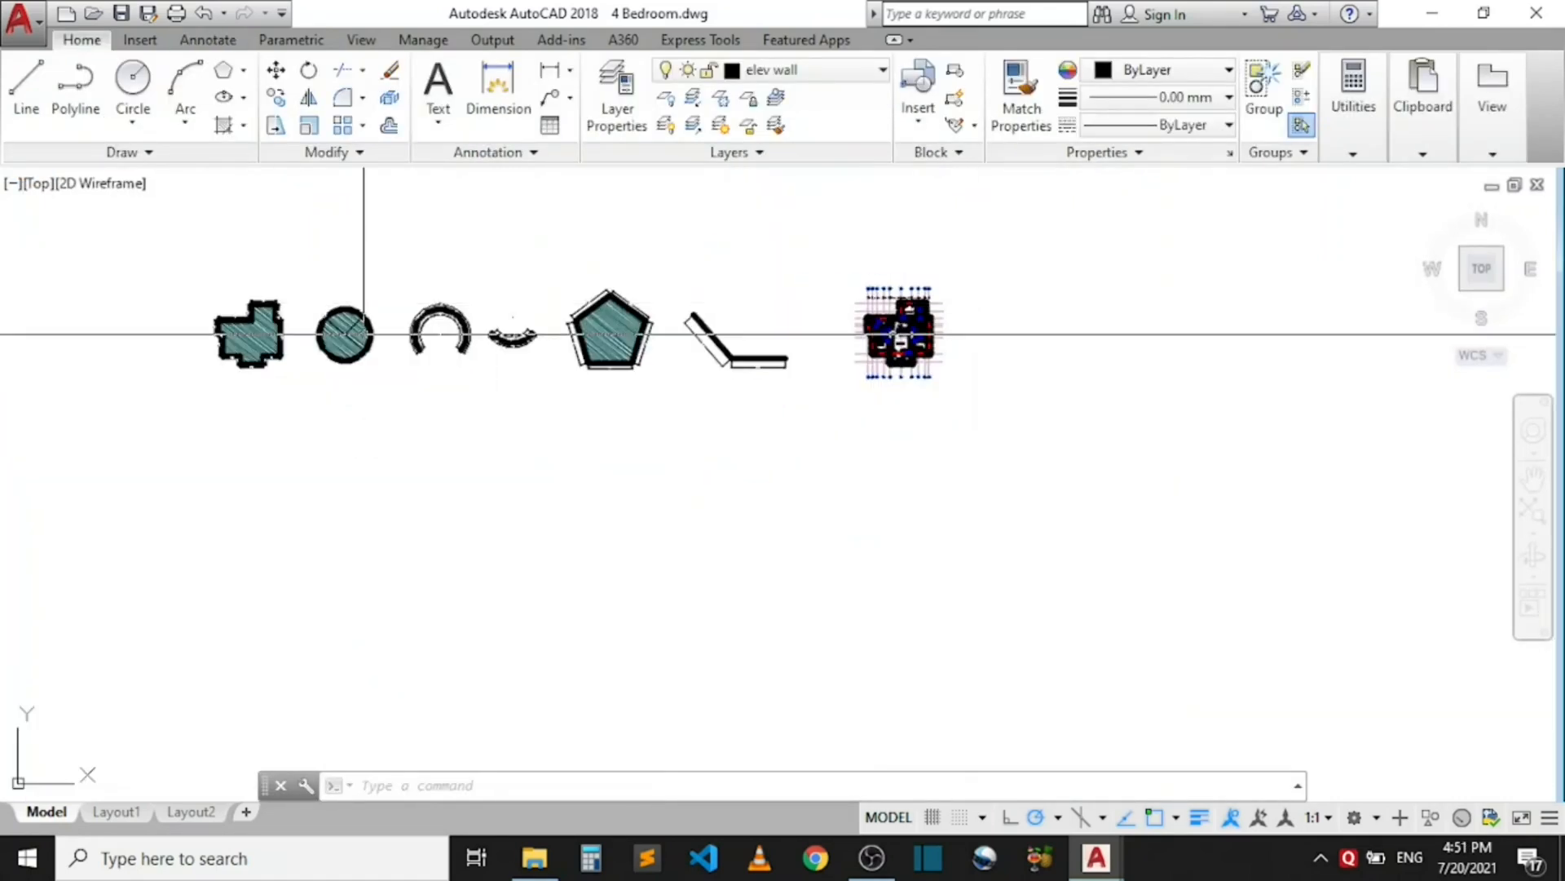